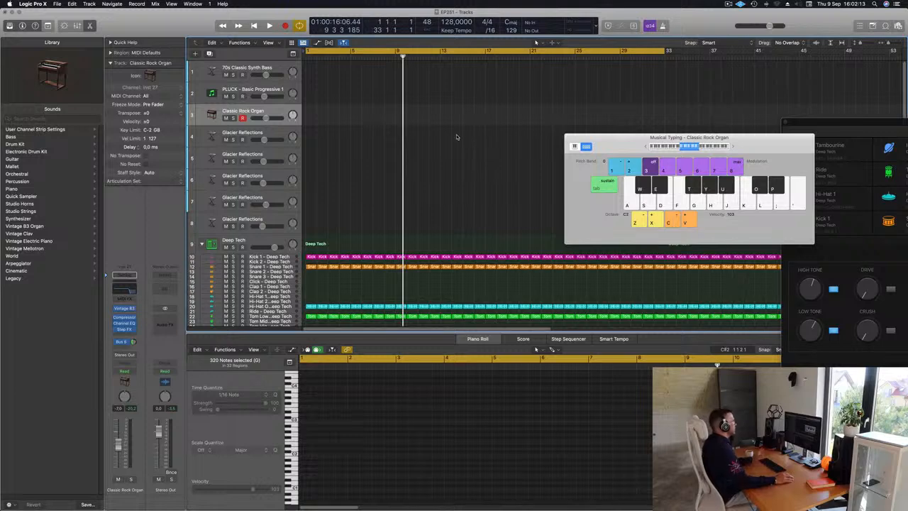
Step: Listen briefly to the Deep Tech drum pattern from the start of the project
key("Return")
key("space")
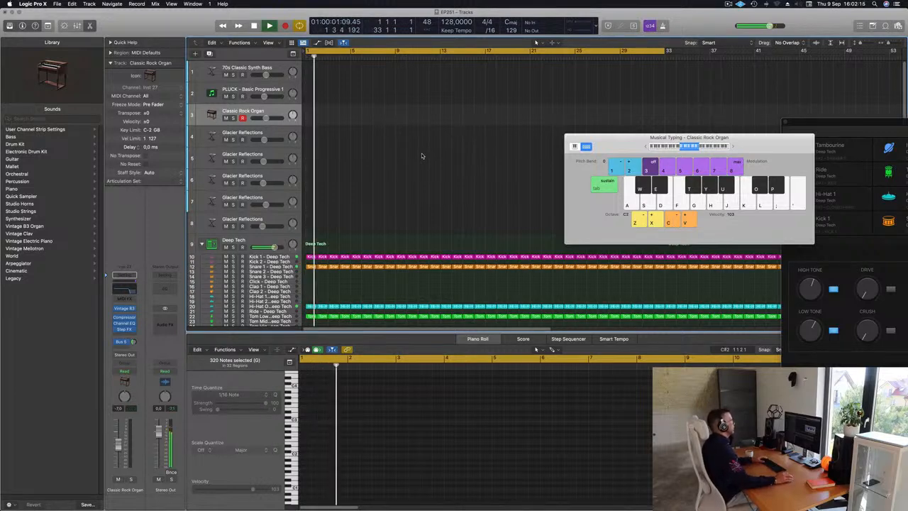
key("space")
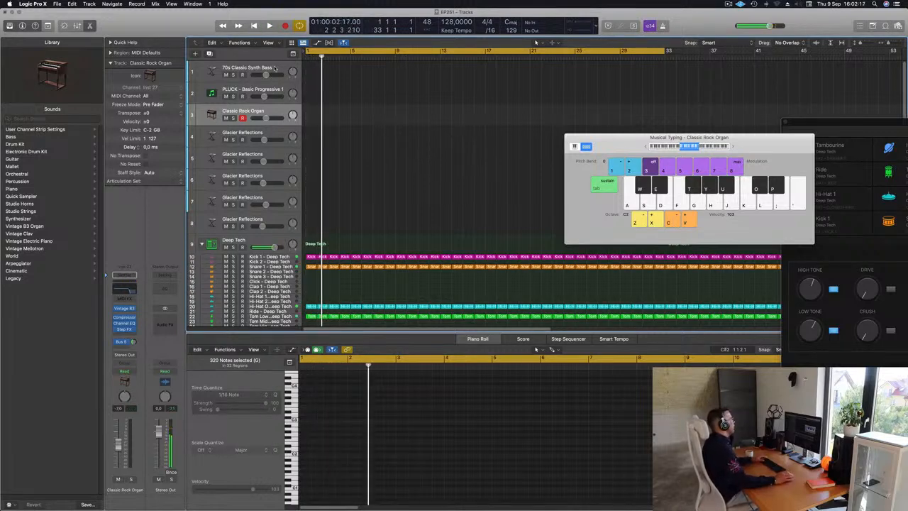
Step: Select the 70s Classic Synth Bass track, enlarge its track height and try out its sound
left_click(273, 68)
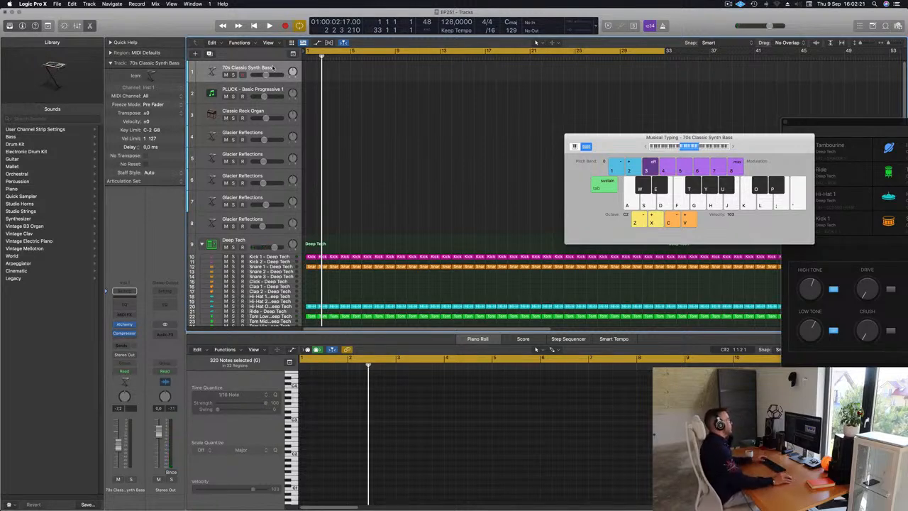
left_click_drag(274, 79, 283, 117)
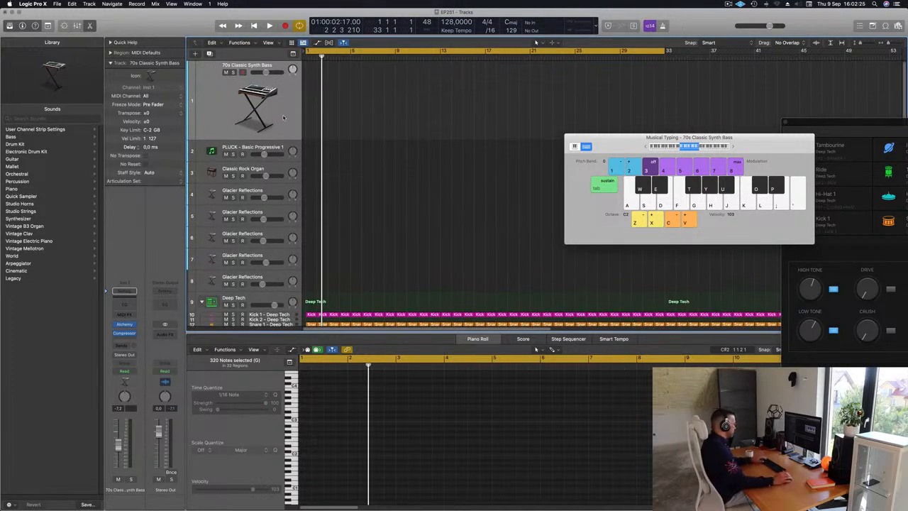
key("f")
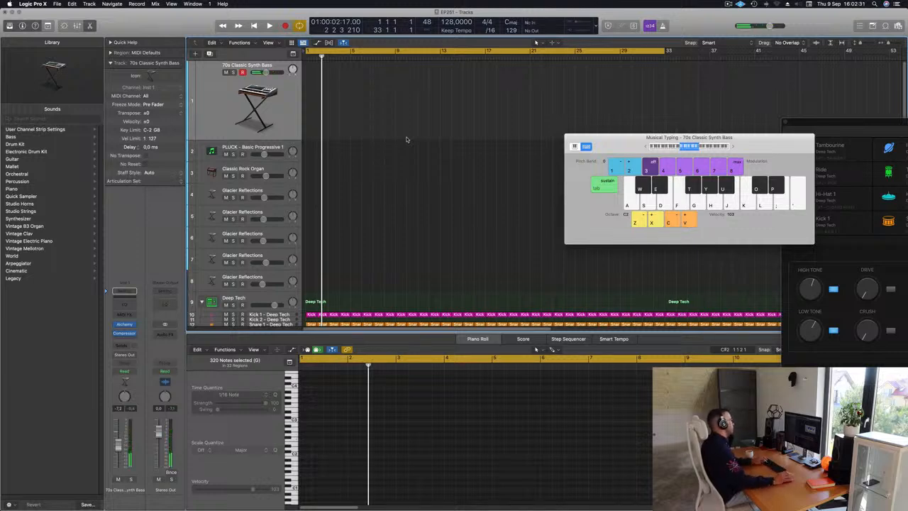
Step: Rehearse bass notes with Musical Typing on the 70s Classic Synth Bass track while the drums play
key("space")
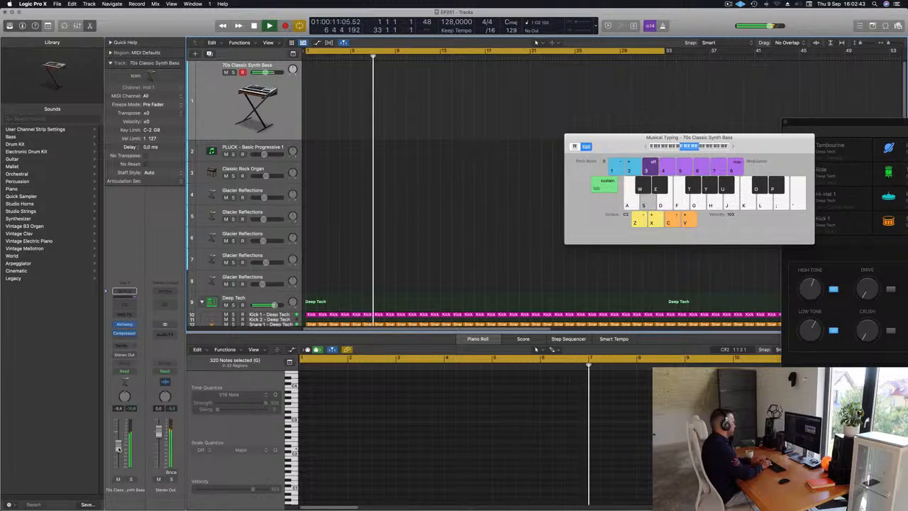
key("k")
key("k")
key("g")
key("d")
key("f")
key("d")
key("d")
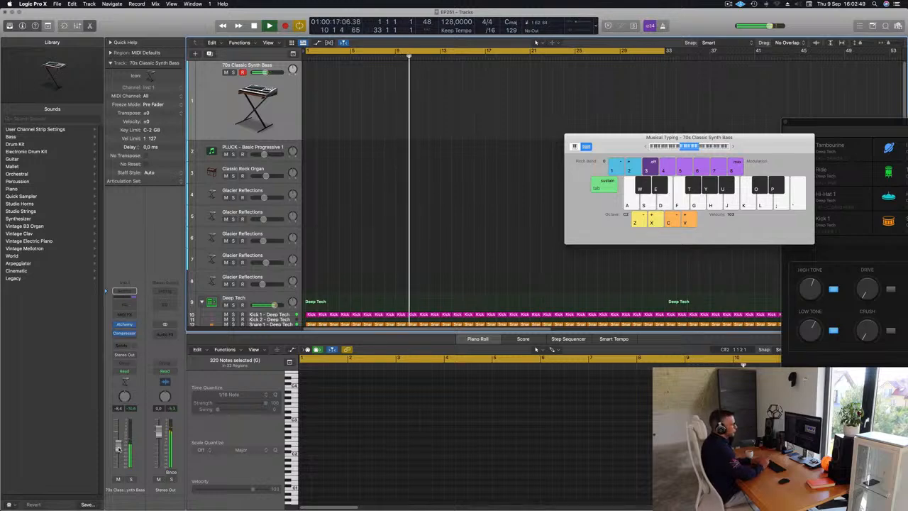
Step: Record a two-bar bass pattern of short repeated E2 notes on the 70s Classic Synth Bass track, starting at bar 13
key("r")
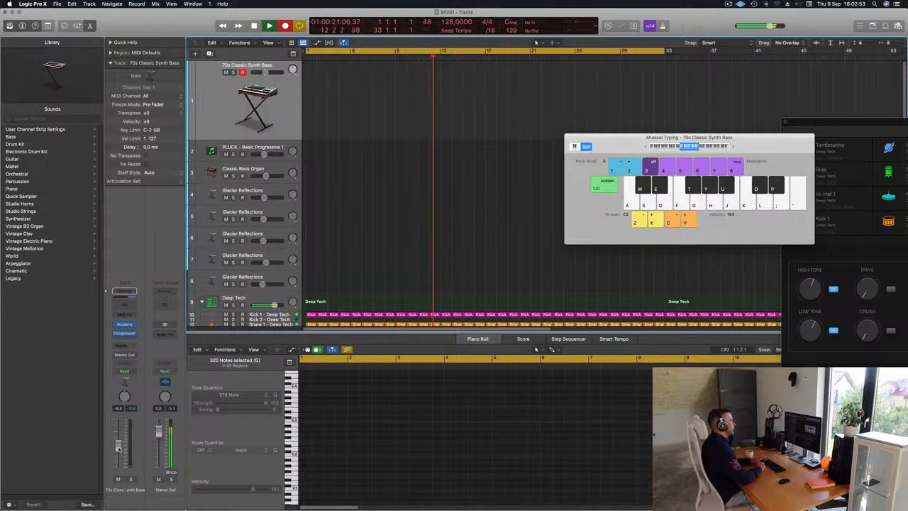
key("d")
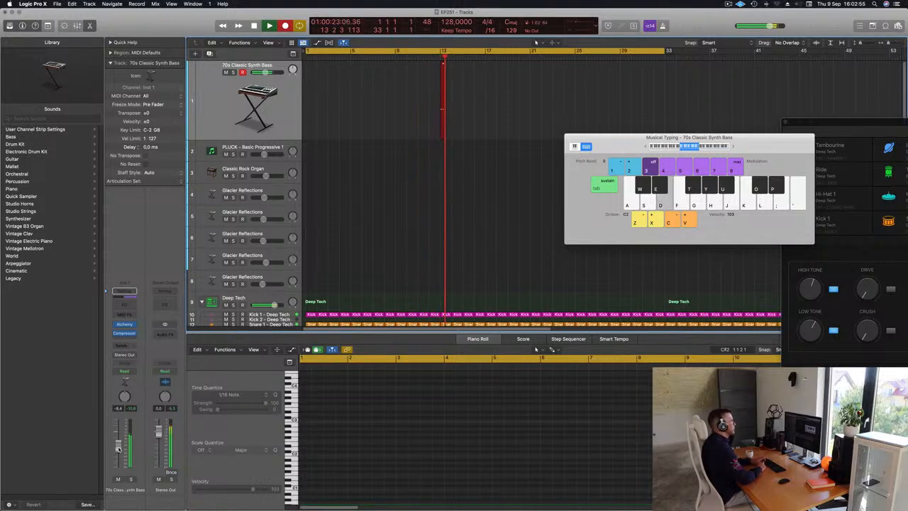
key("d")
key("d")
key("d")
key("d")
key("d")
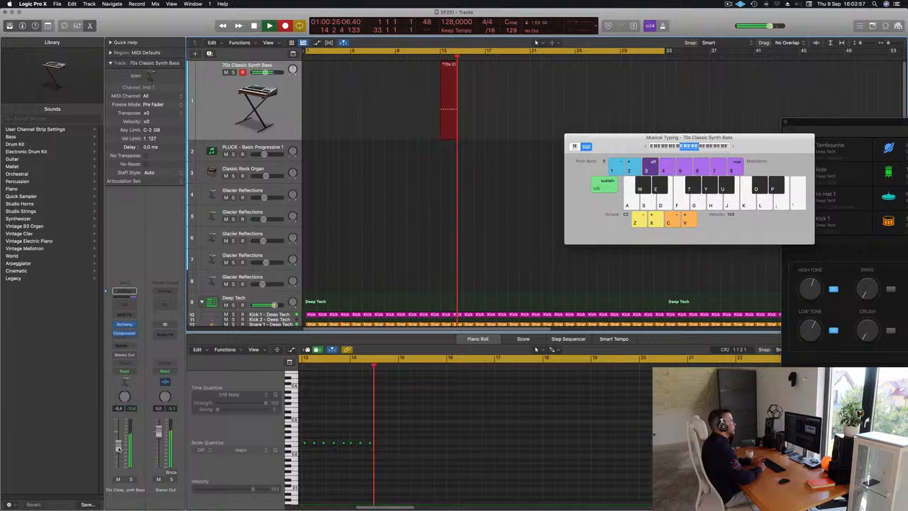
key("r")
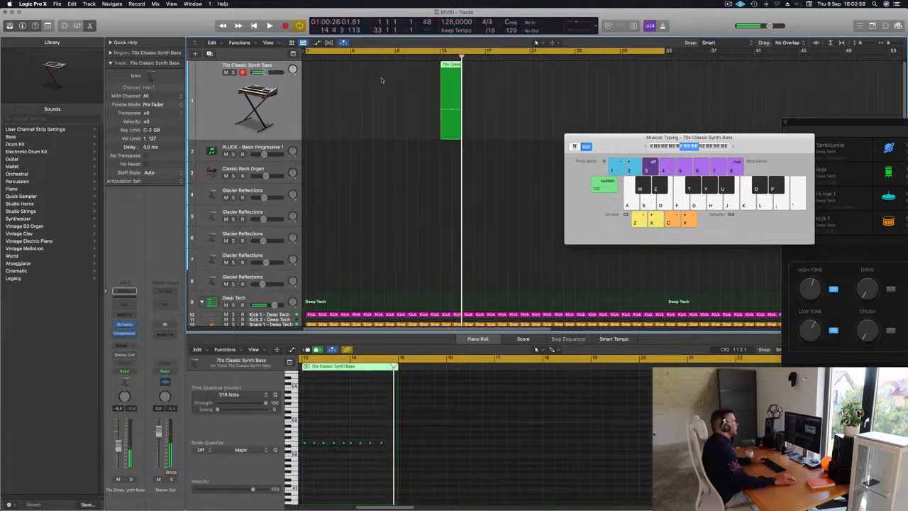
Step: Move the recorded bass region to bar 1, quantize all its notes to 1/16 and play it back with the drums
left_click_drag(453, 65, 318, 65)
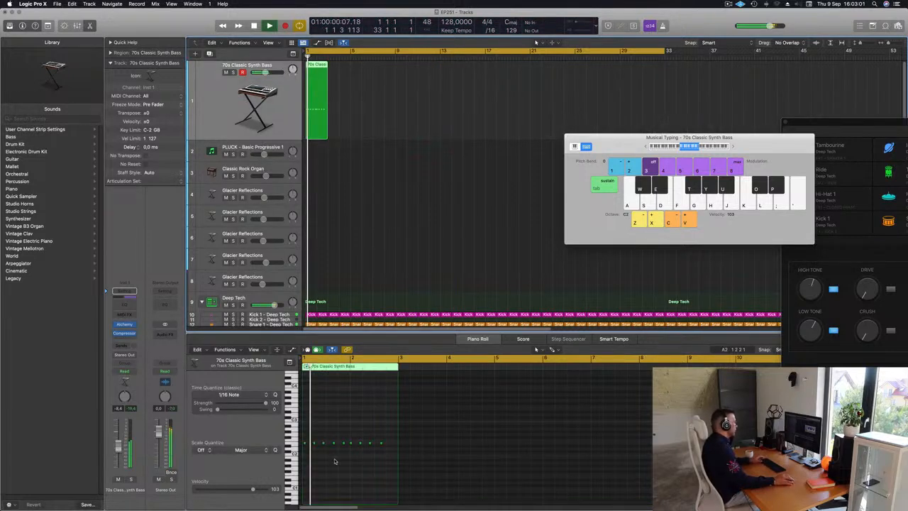
left_click(346, 468)
key("space")
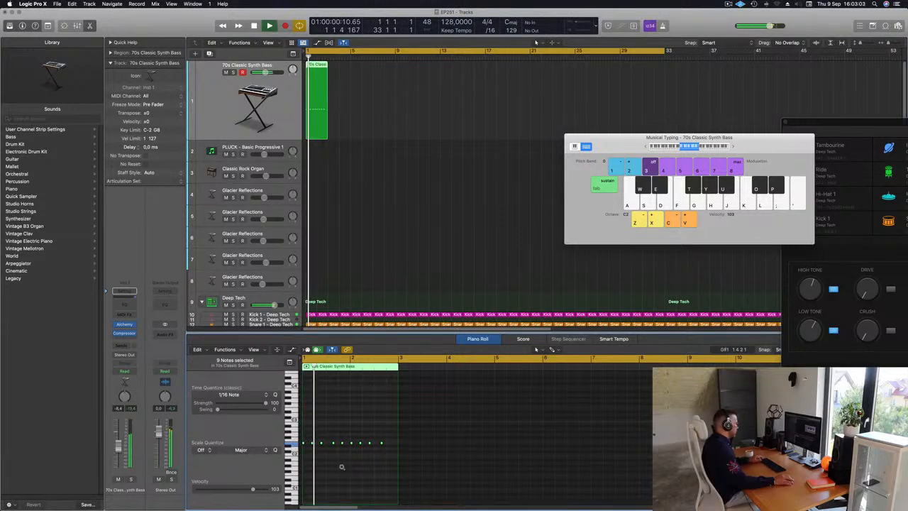
scroll(344, 468, "up", 5)
scroll(350, 468, "down", 1)
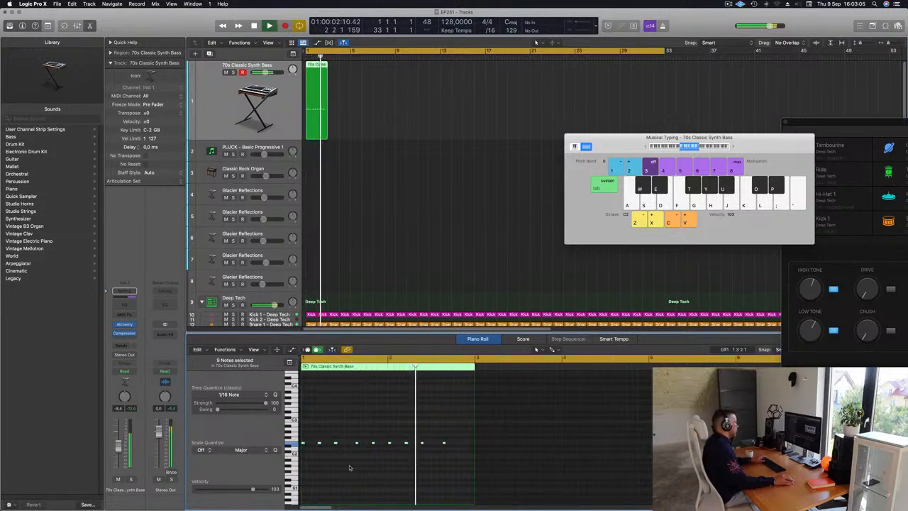
key("space")
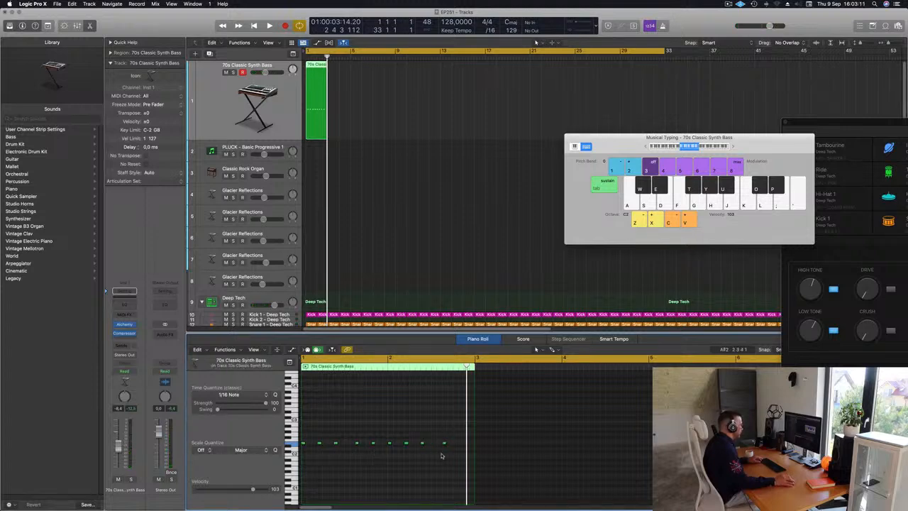
Step: Copy the last bass note a little further along in bar 2 at the same pitch and listen to the pattern
left_click_drag(444, 444, 461, 444)
key("space")
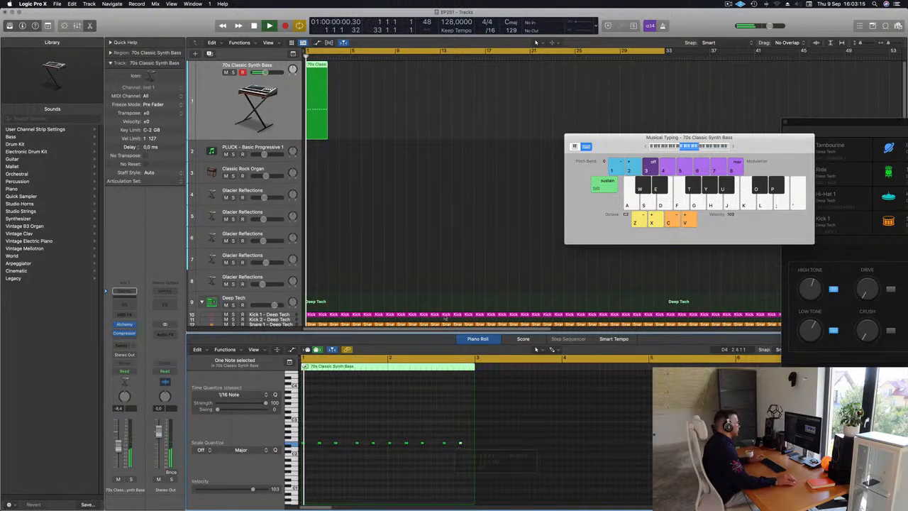
scroll(425, 252, "down", 1)
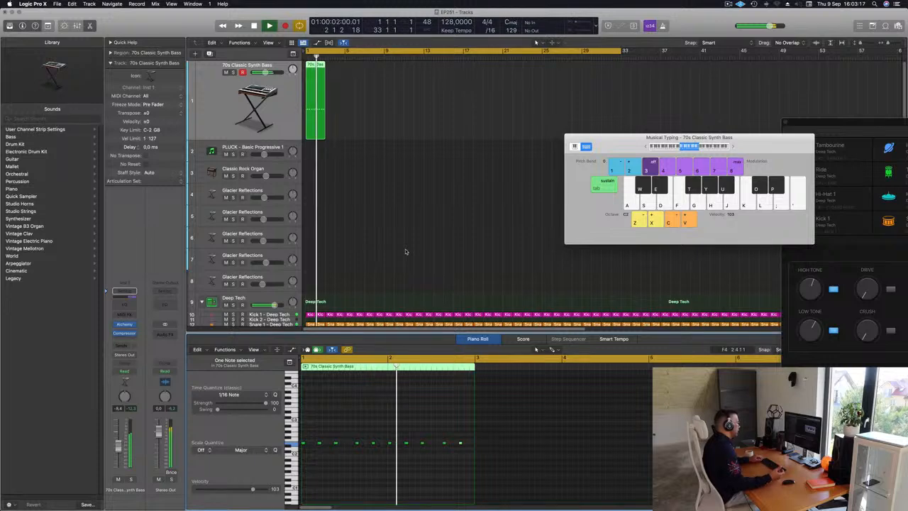
key("space")
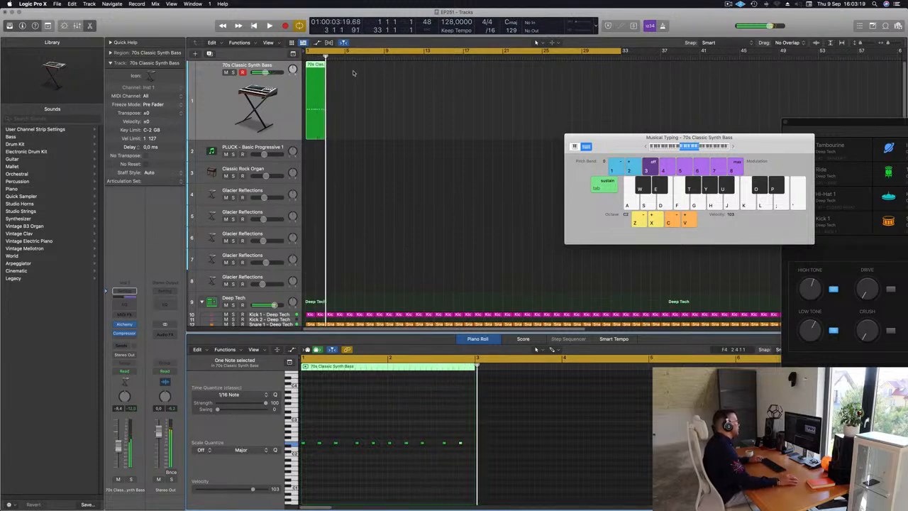
Step: Repeat the two-bar bass region three times to fill bars 1 to 8 and play the result from the start
key("super+v")
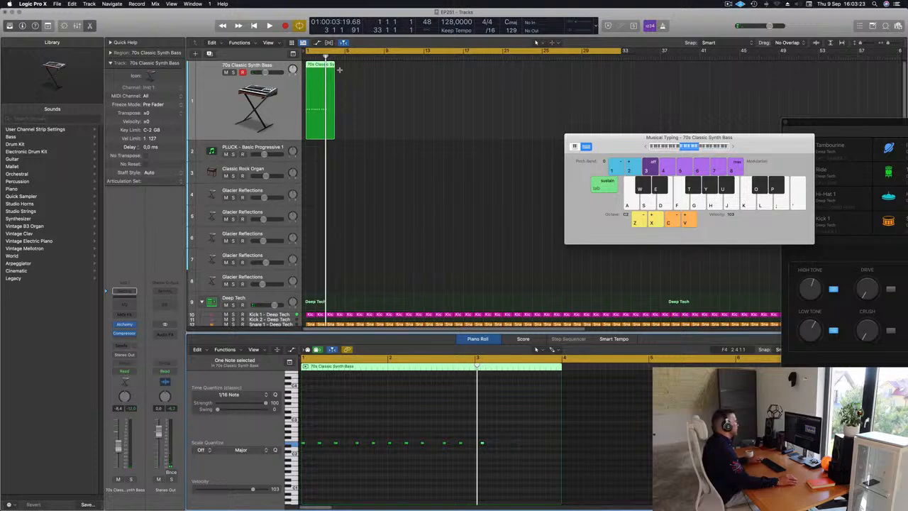
key("super+z")
left_click_drag(343, 73, 308, 93)
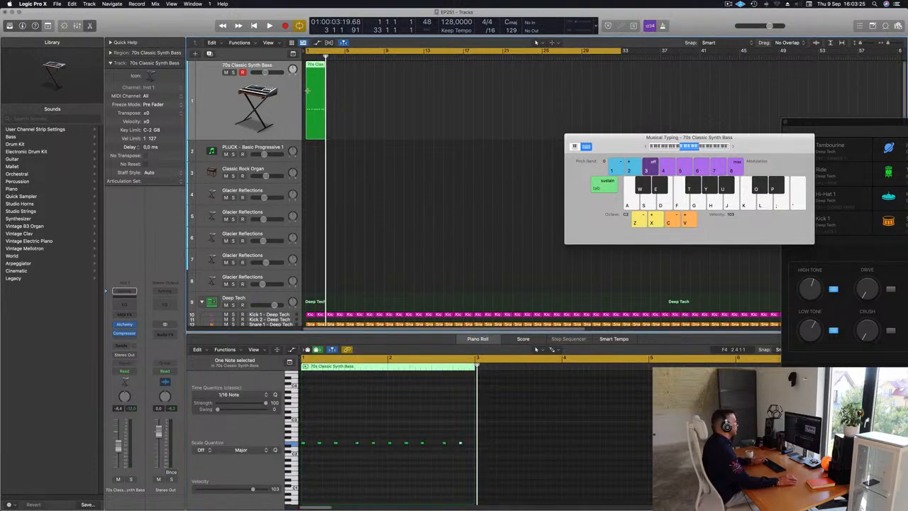
key("super+r")
key("super+r")
key("super+r")
key("space")
key("super+Left")
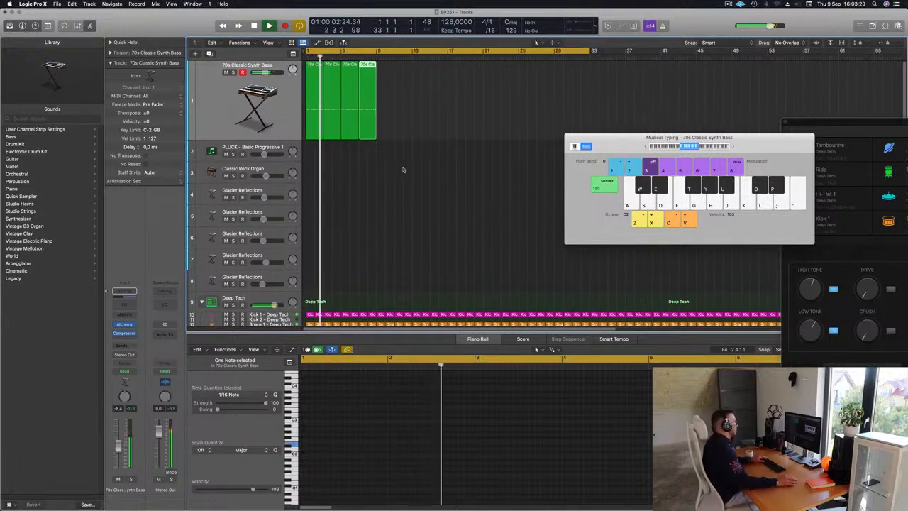
Step: Raise the last note of the first bass region by one semitone and audition the change
left_click(310, 69)
key("space")
key("space")
left_click_drag(455, 432, 466, 452)
key("space")
key("space")
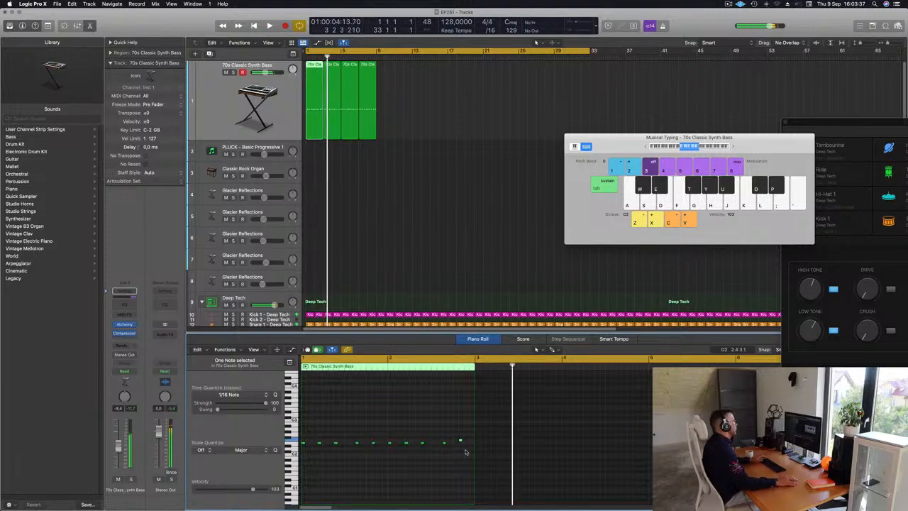
Step: Replace the three older bass region copies with three repeats of the edited first region
left_click_drag(380, 112, 330, 127)
key("Delete")
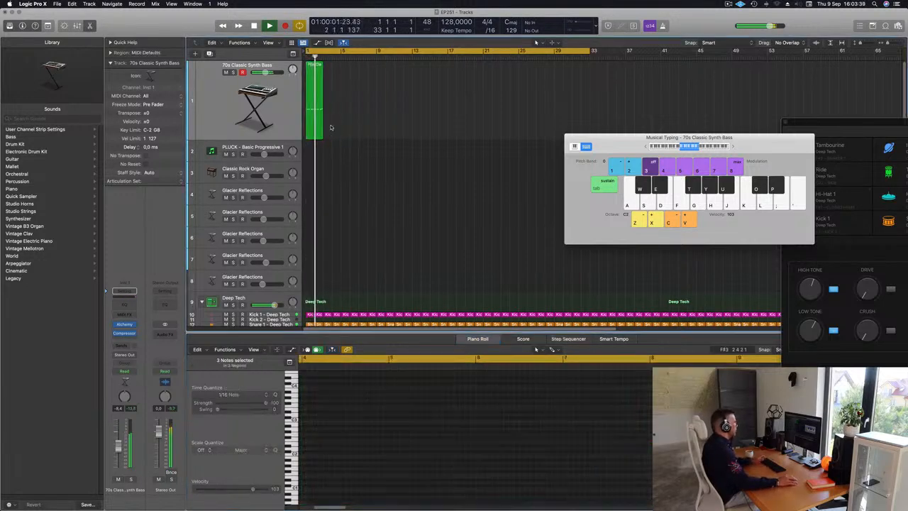
key("space")
key("super+z")
Step: Shorten the cycle range to bars 1 through 8 and select all four bass regions while the project plays
key("space")
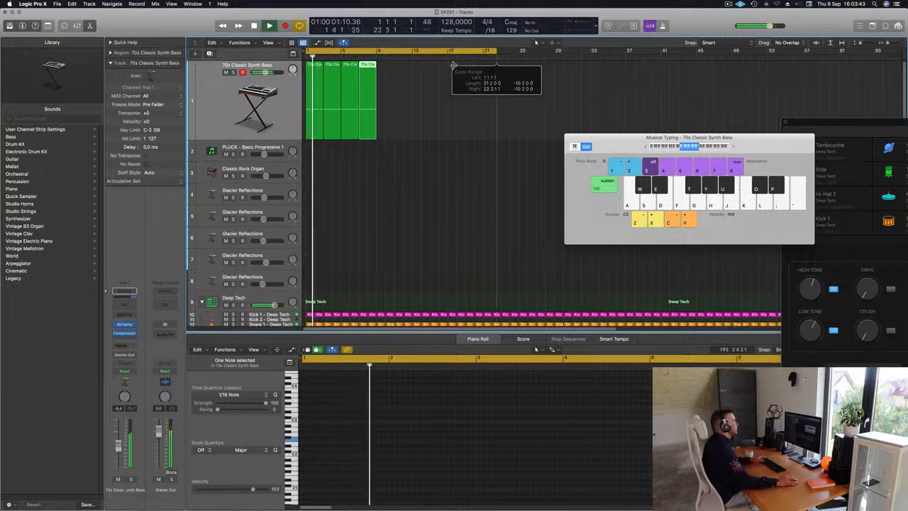
scroll(388, 145, "up", 5)
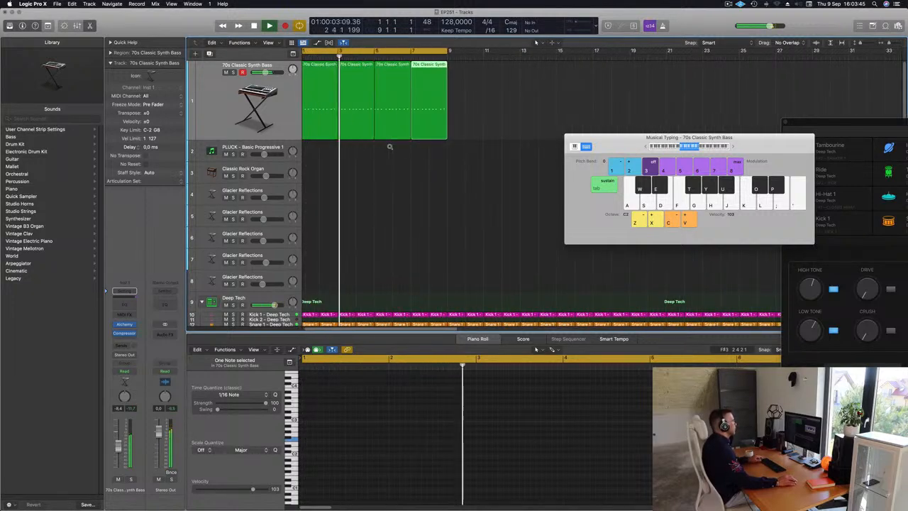
left_click(198, 121)
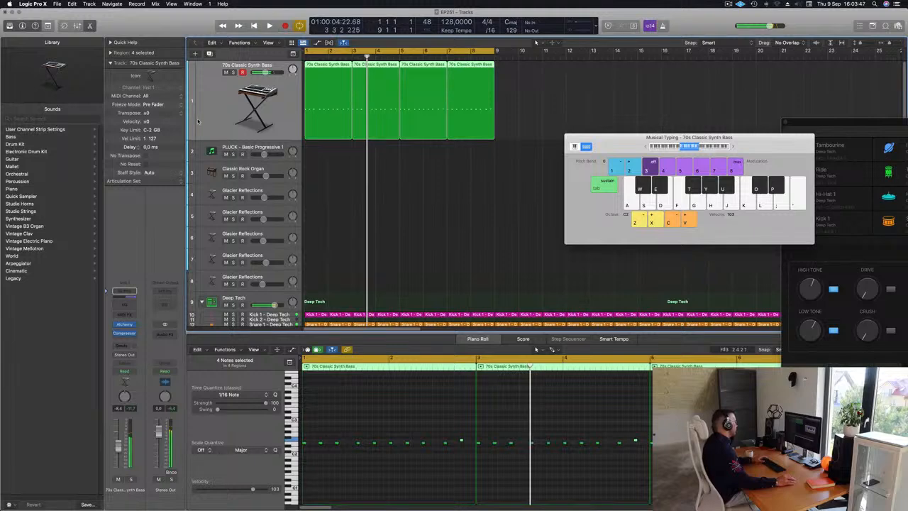
Step: In the bass track's Alchemy instrument, audition the performance snapshots and blend the sound between Smooth, Bright, Distorted and Thick
left_click(125, 324)
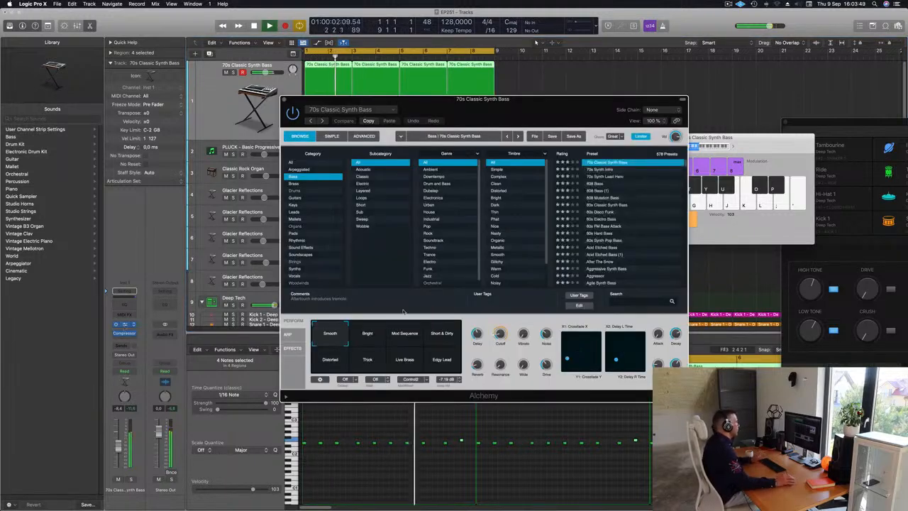
left_click(366, 338)
left_click(406, 339)
left_click(375, 338)
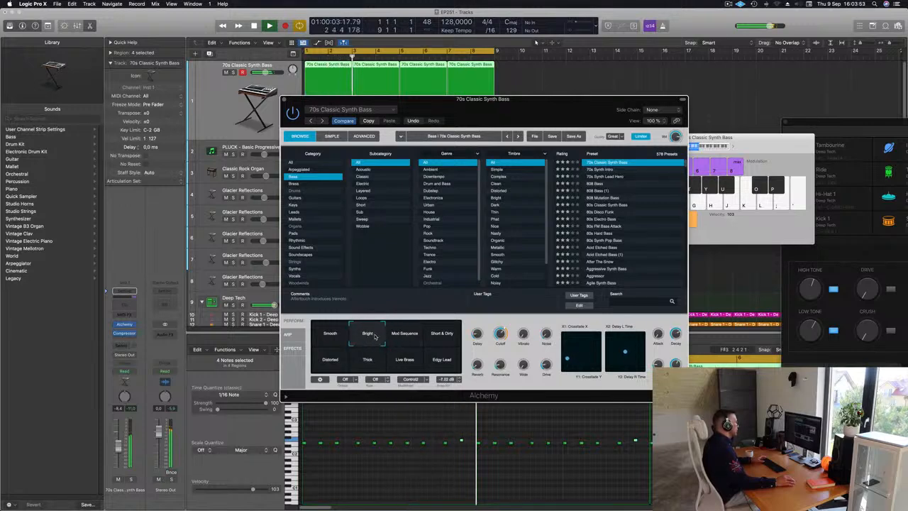
left_click(354, 336)
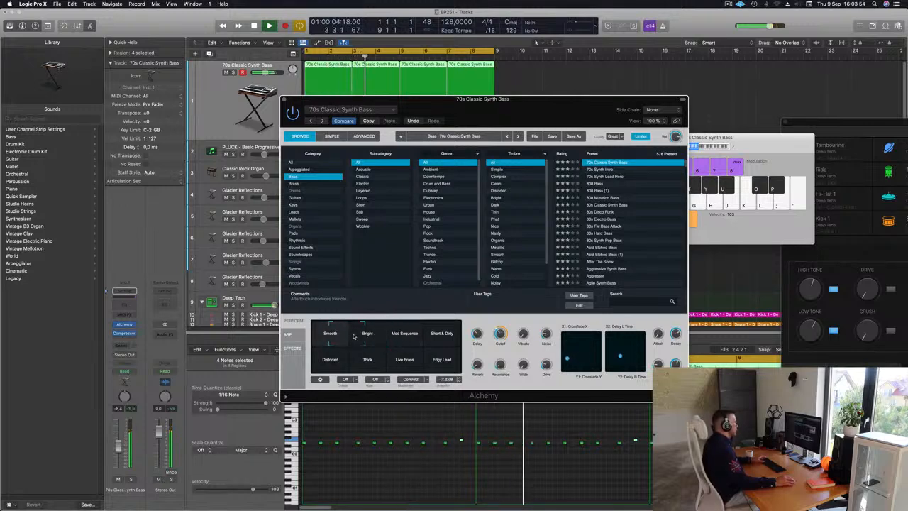
left_click(339, 336)
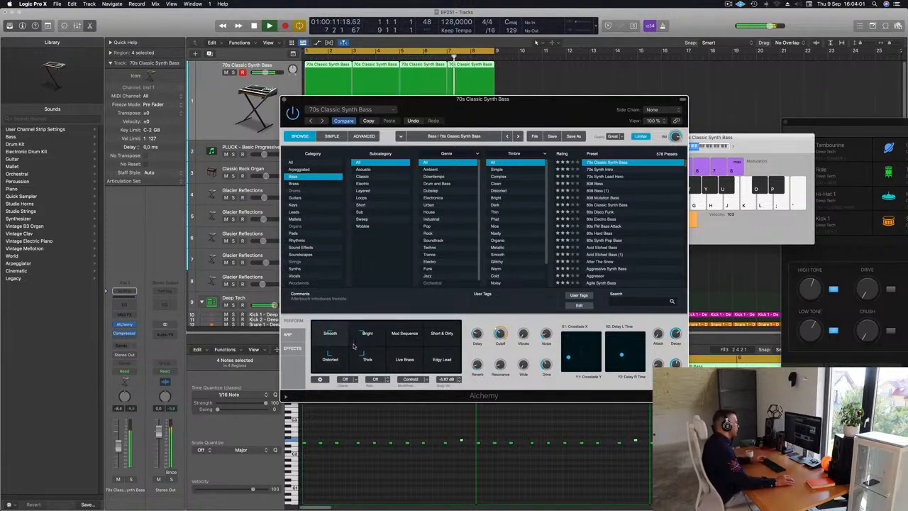
left_click_drag(354, 344, 355, 332)
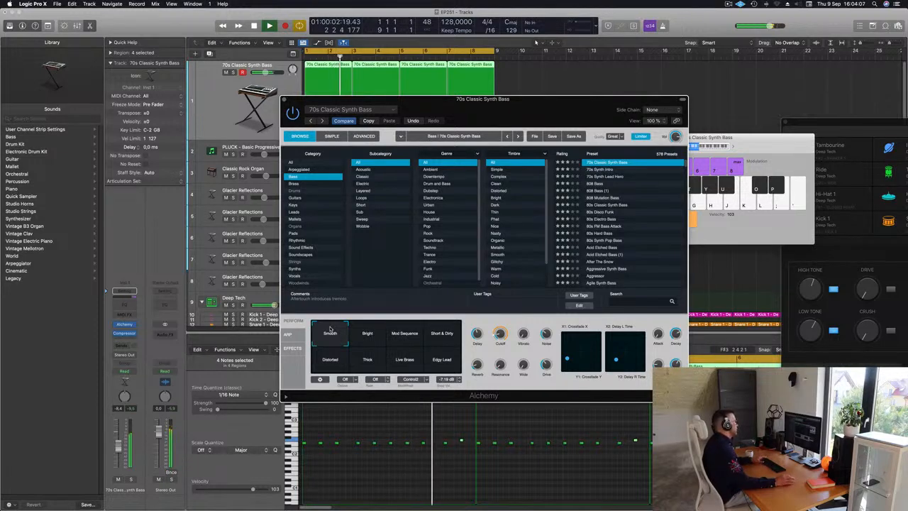
left_click_drag(330, 328, 384, 329)
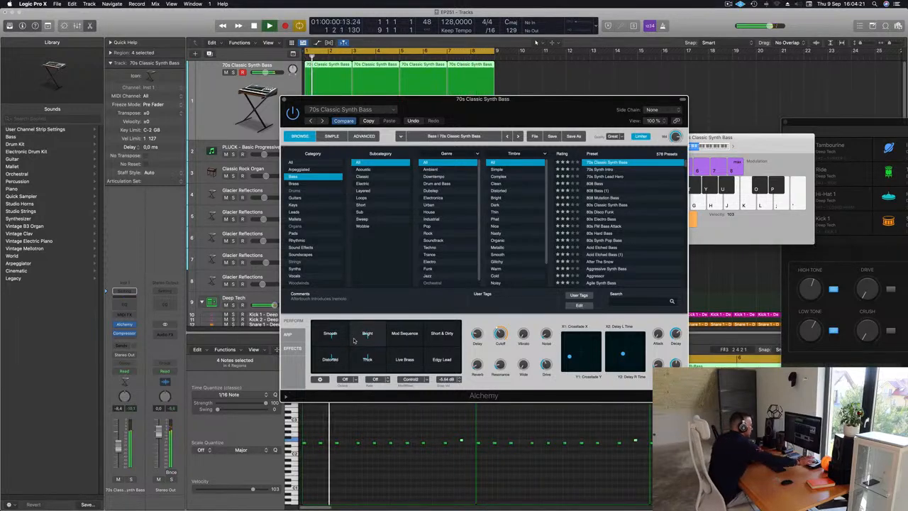
Step: Lower the bass track's volume to about -12 dB and select the PLUCK - Basic Progressive 1 track
key("space")
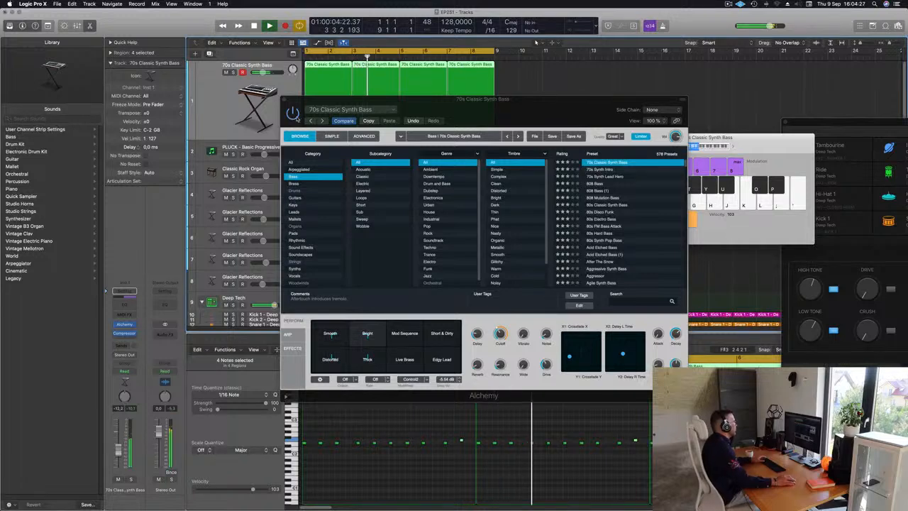
left_click(286, 100)
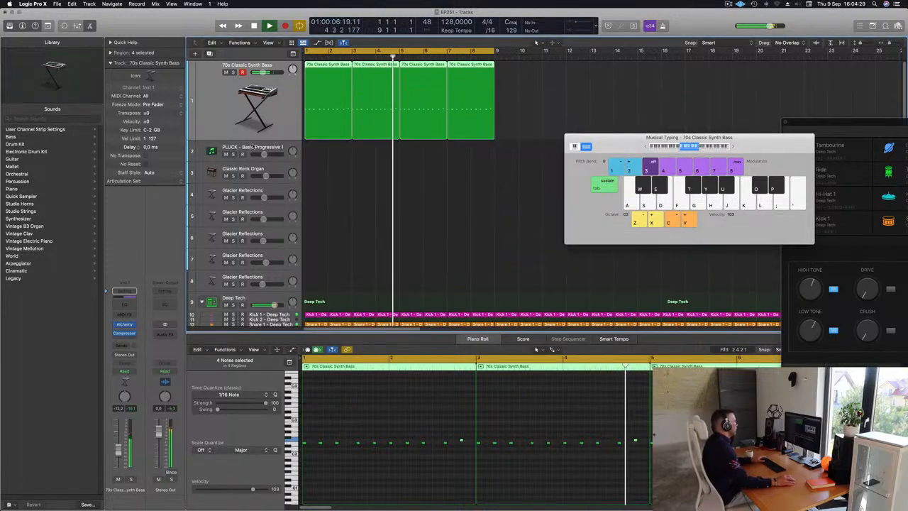
left_click(244, 147)
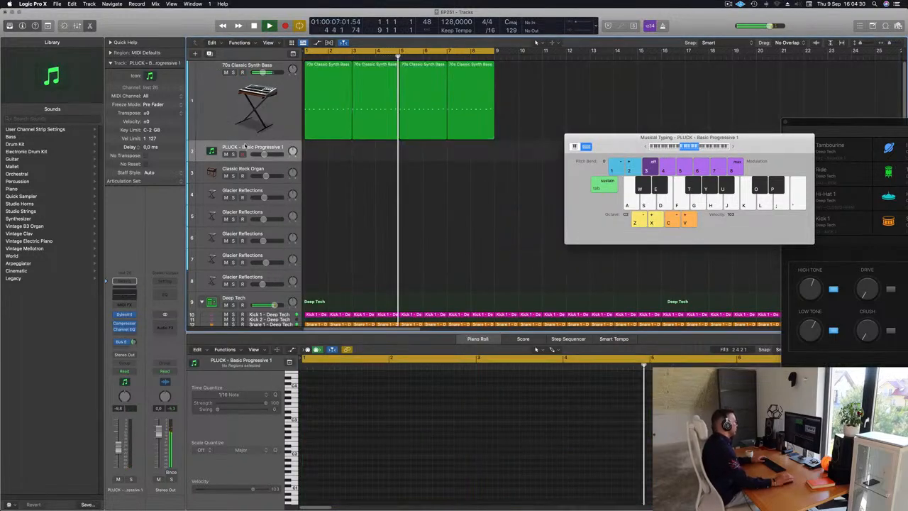
Step: Copy the first bass region onto the PLUCK - Basic Progressive 1 track at bar 1 and duplicate its notes an octave lower
left_click(330, 96)
left_click_drag(330, 95, 327, 148)
key("space")
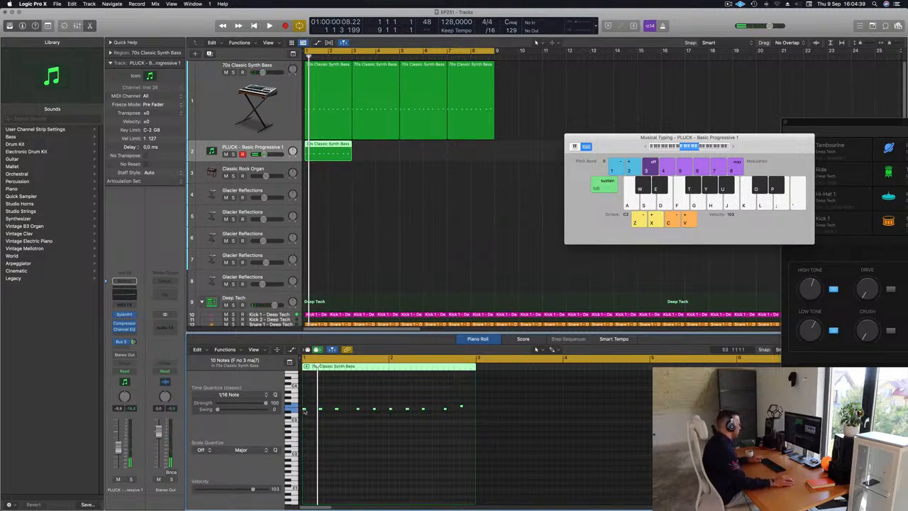
left_click_drag(304, 410, 310, 433)
key("space")
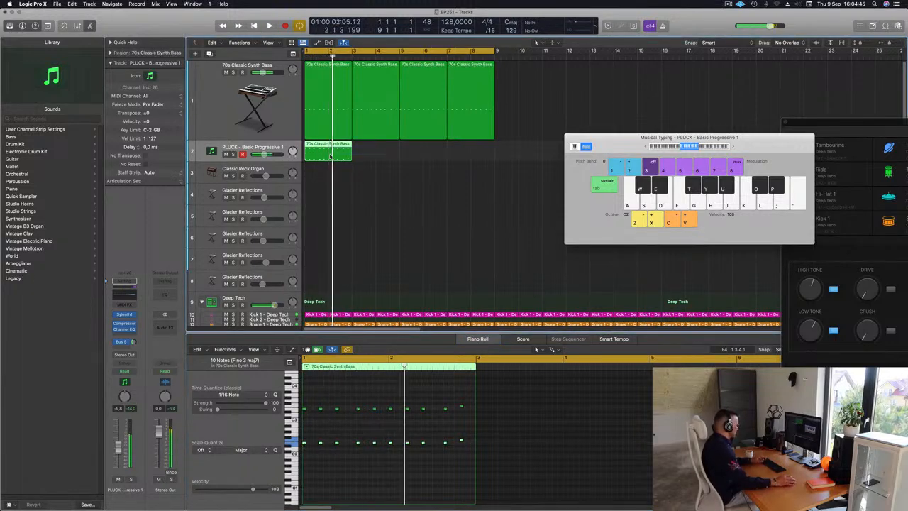
Step: Repeat the pluck region three times to fill the cycle range
key("super+r")
key("super+r")
key("super+r")
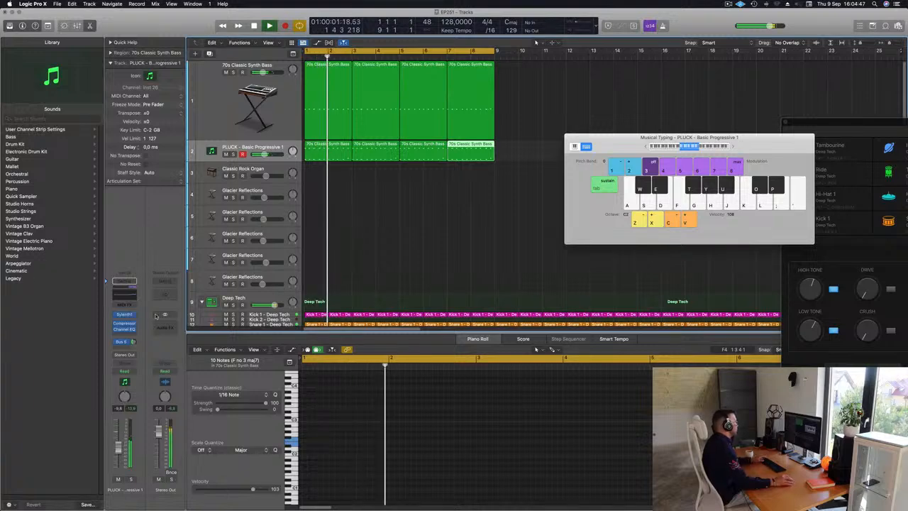
Step: Open the pluck track's Sylenth1 instrument, adjust the delay's dry/wet mix, and close the instrument
left_click(124, 315)
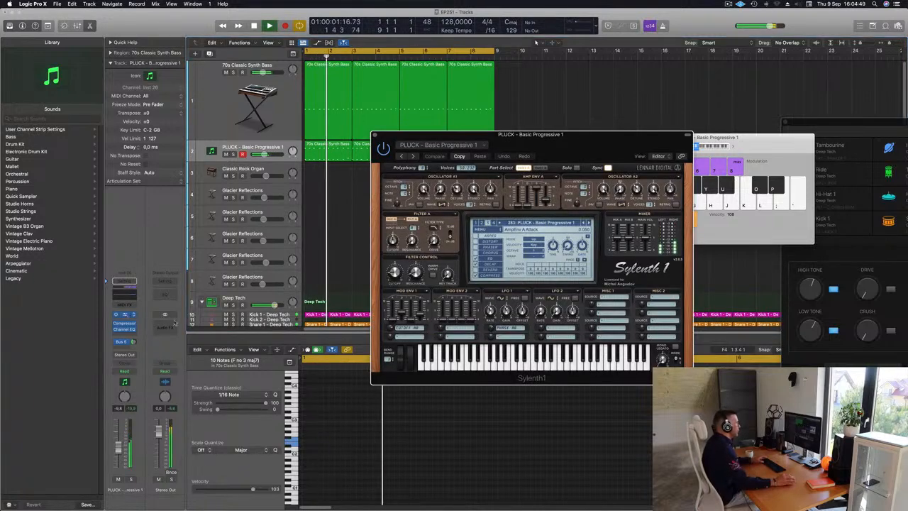
left_click_drag(576, 151, 551, 155)
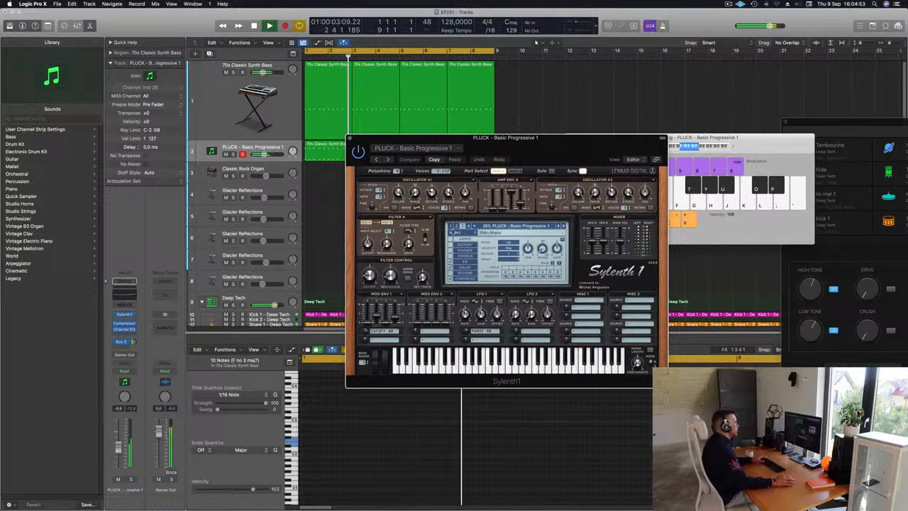
left_click(464, 268)
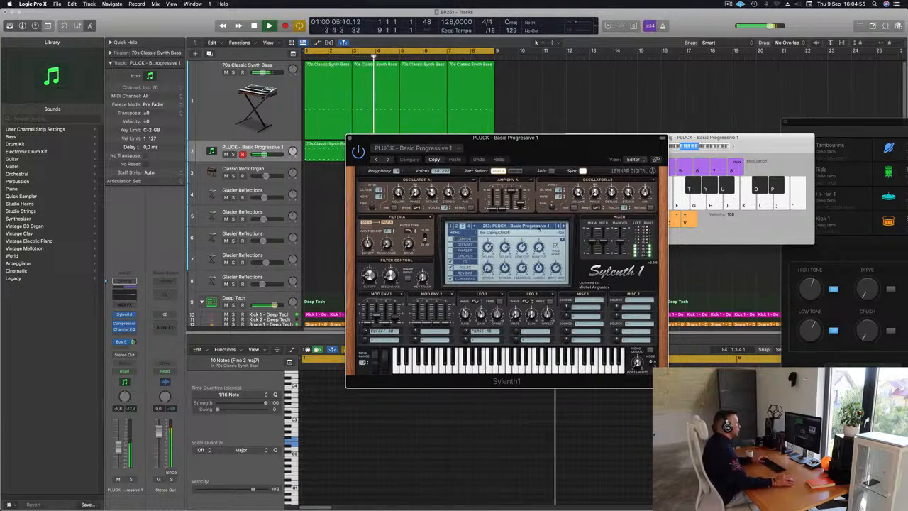
left_click_drag(505, 269, 506, 266)
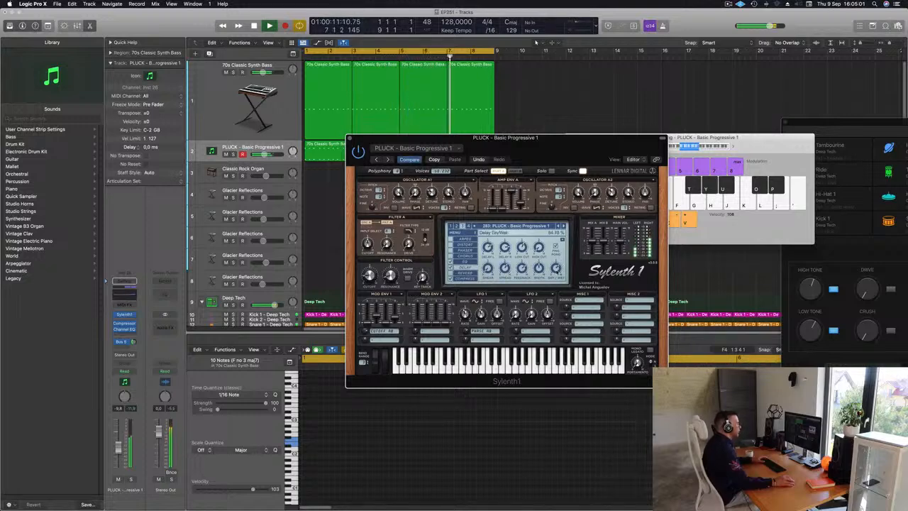
mouse_move(578, 139)
left_mouse_down()
mouse_move(560, 156)
mouse_move(589, 146)
left_mouse_up()
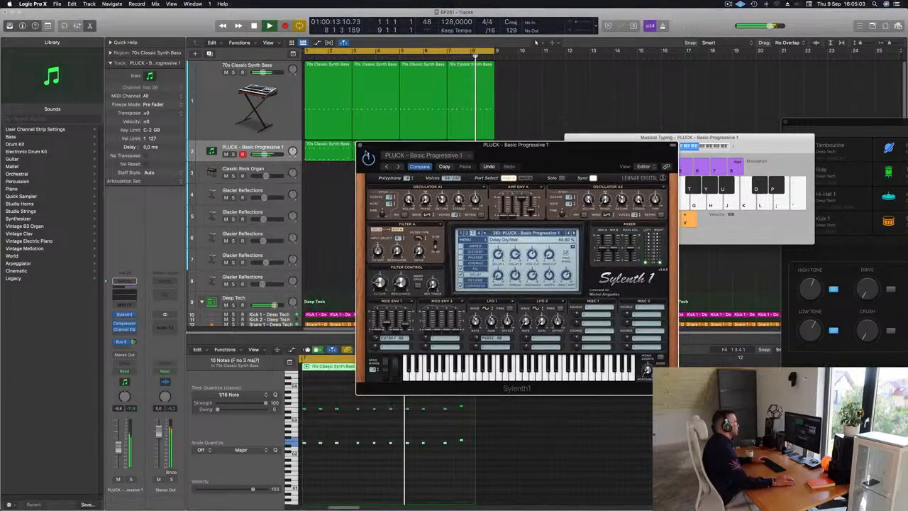
left_click(359, 146)
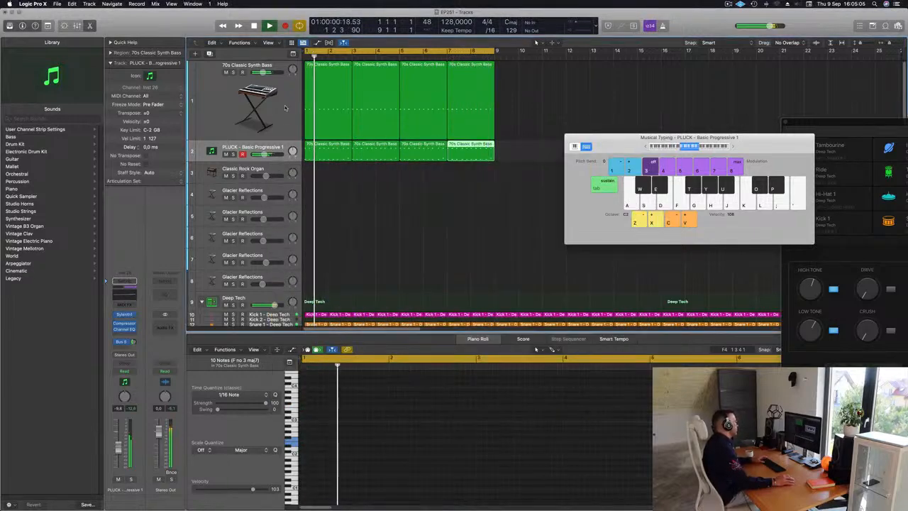
Step: Open the 70s Classic Synth Bass track's Alchemy instrument, adjust its cutoff, and move the window clear of the regions
left_click(230, 103)
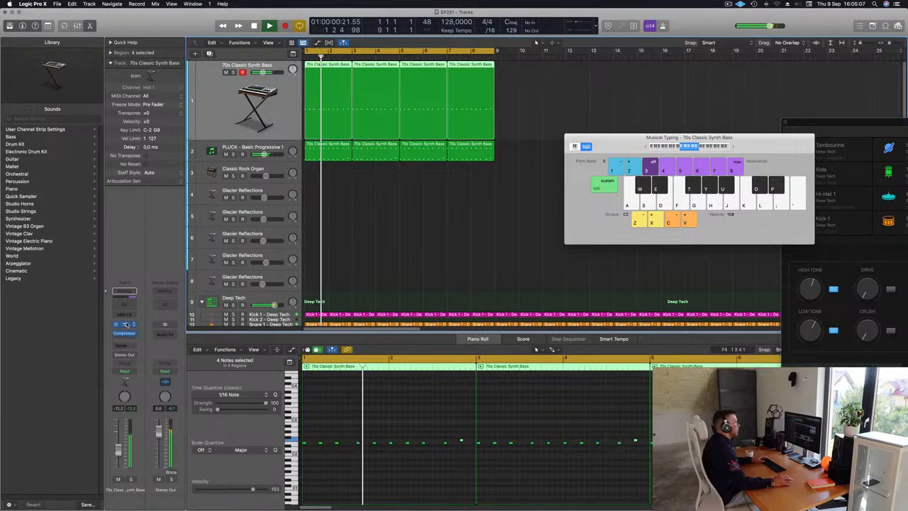
left_click(124, 324)
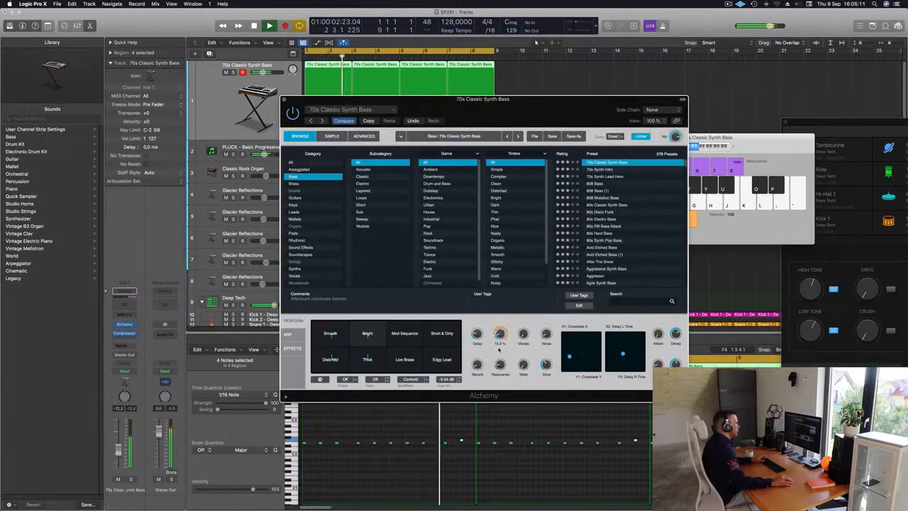
key("space")
left_click_drag(499, 100, 880, 95)
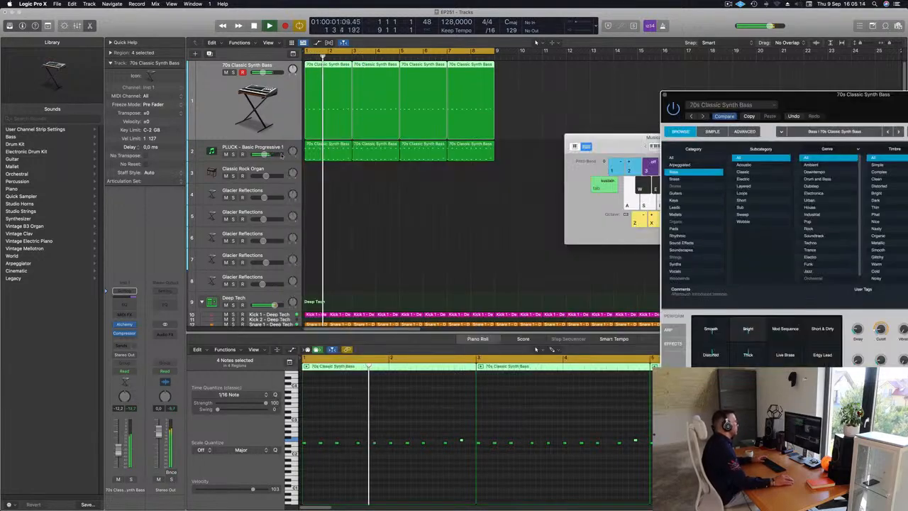
Step: Lower the PLUCK - Basic Progressive 1 track's volume to about -13.2 dB
left_click(213, 153)
left_click_drag(120, 448, 119, 452)
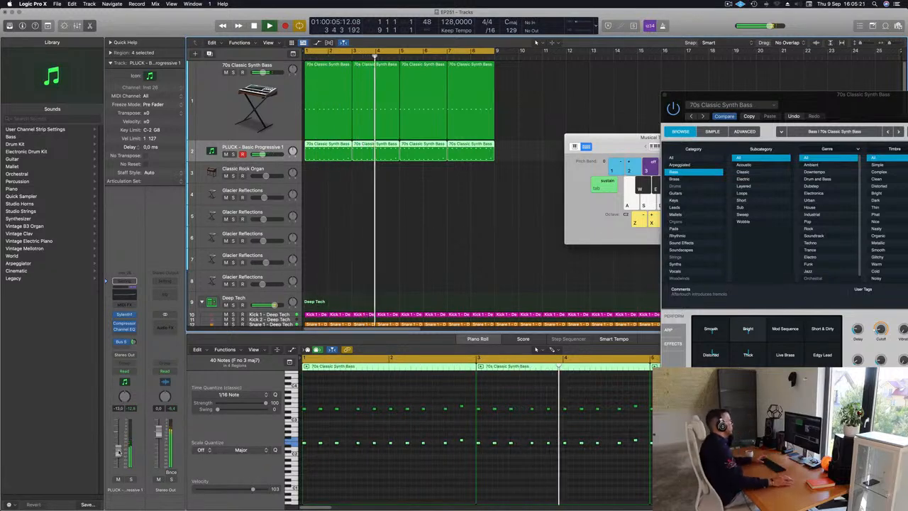
left_click_drag(118, 451, 118, 453)
Step: Open the Classic Rock Organ track's Vintage B3 instrument and raise the track's volume to about -4.8 dB
scroll(337, 226, "down", 1)
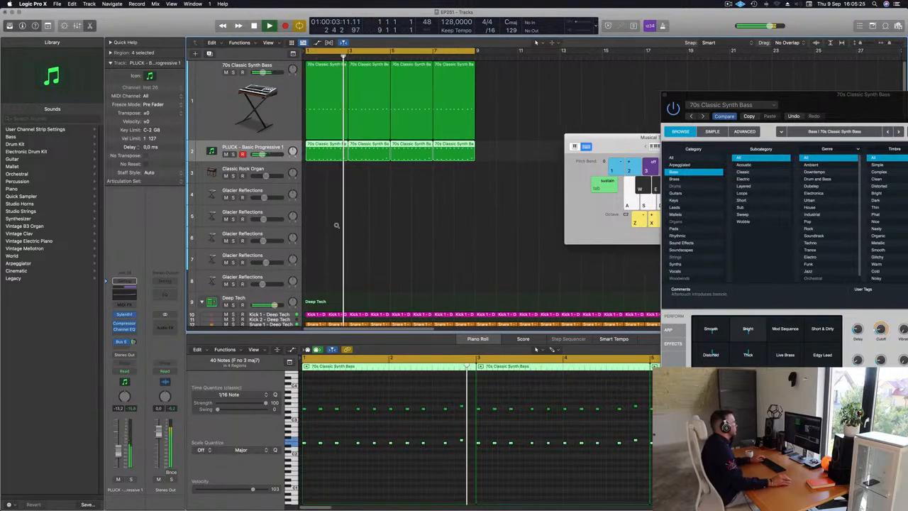
scroll(337, 225, "down", 2)
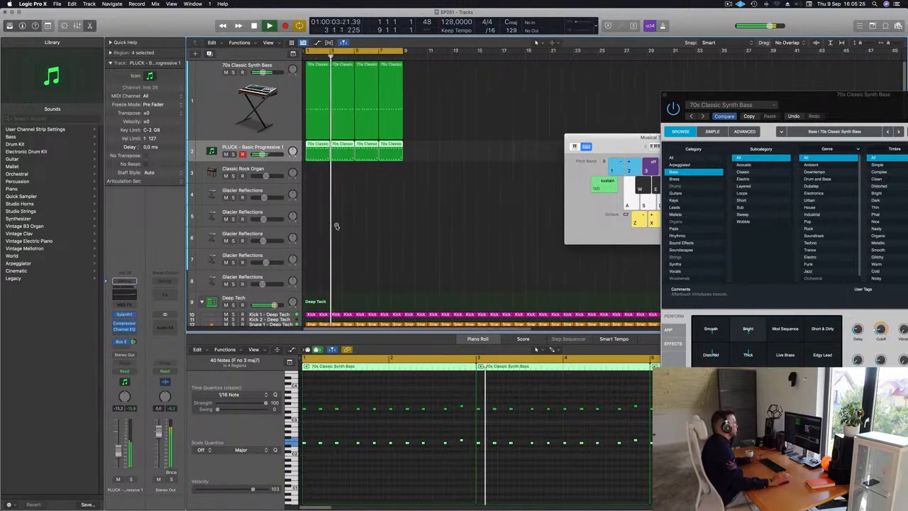
left_click(277, 168)
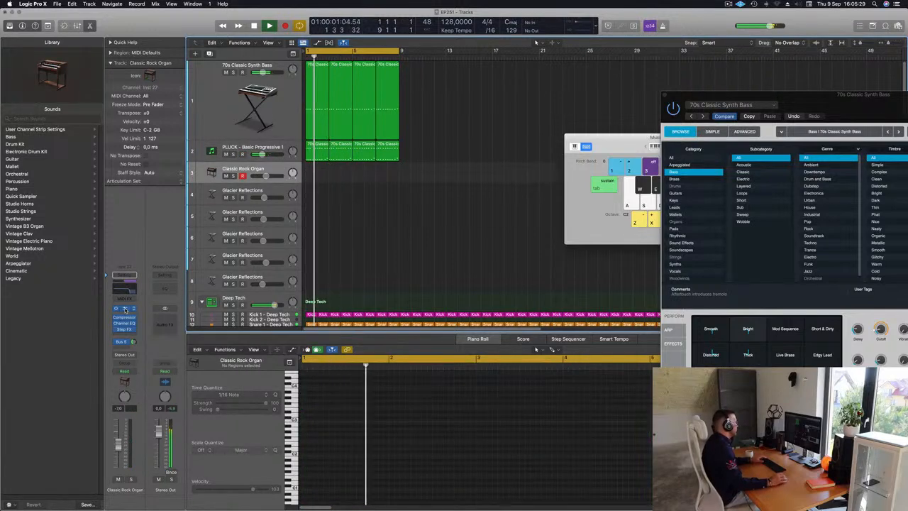
left_click(125, 310)
left_click_drag(417, 196, 506, 156)
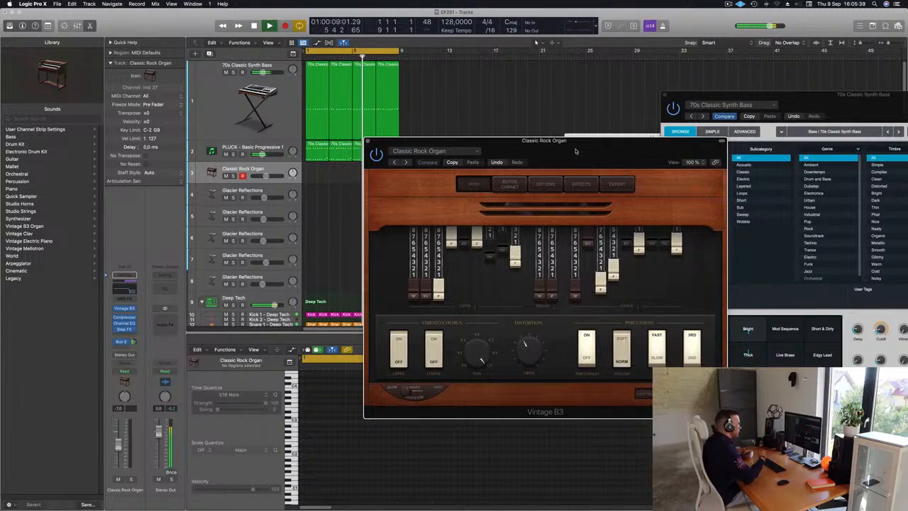
left_click_drag(571, 149, 651, 112)
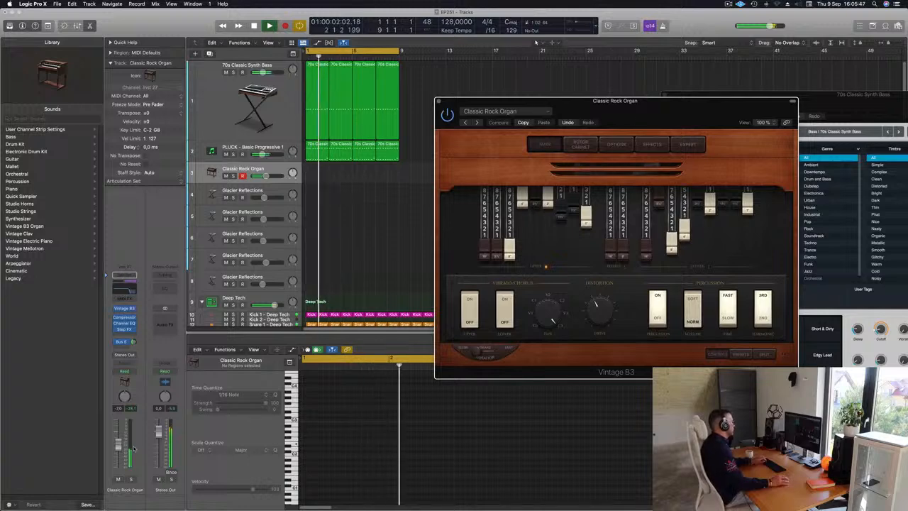
left_click_drag(118, 447, 117, 442)
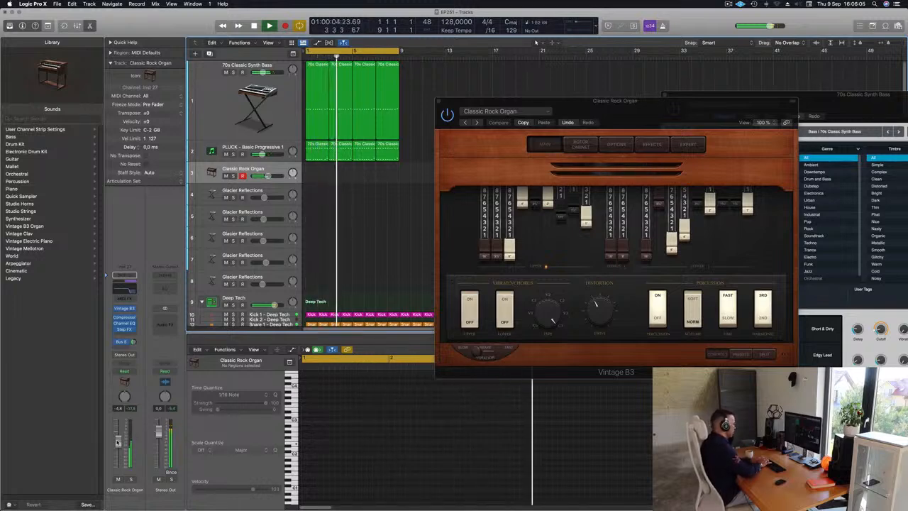
Step: Record a two-bar organ part on the Classic Rock Organ track and move the recorded region to bar 1
key("r")
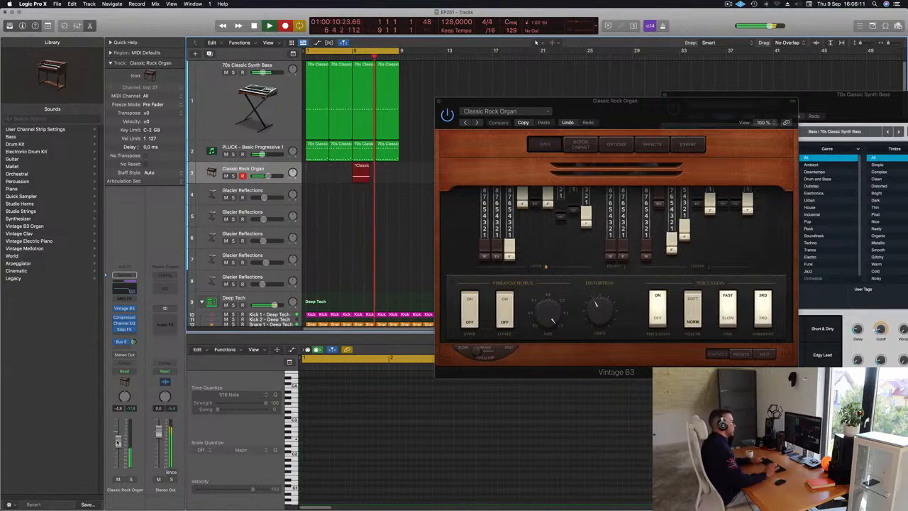
key("space")
left_click_drag(363, 166, 315, 174)
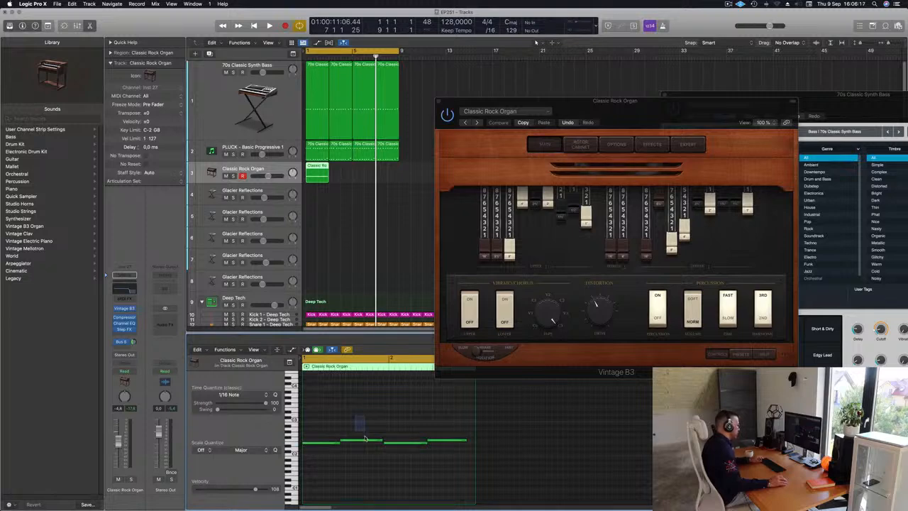
Step: Shift the last three organ notes slightly later, extend the first note to meet the second, and play back the part
left_click_drag(369, 429, 457, 456)
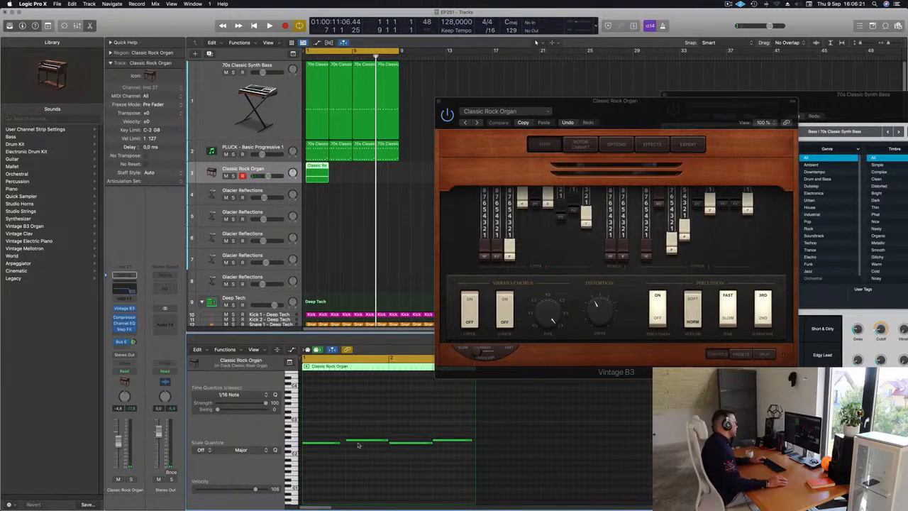
left_click_drag(339, 441, 344, 445)
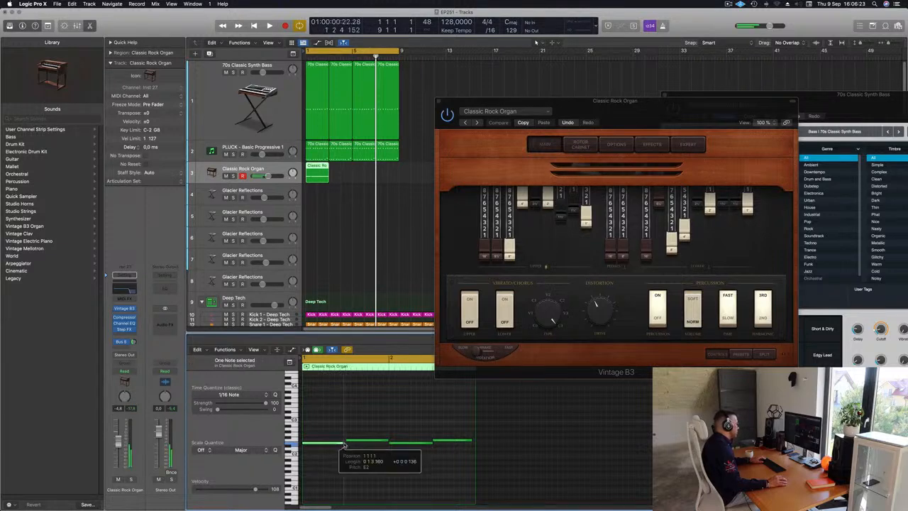
left_click(364, 427)
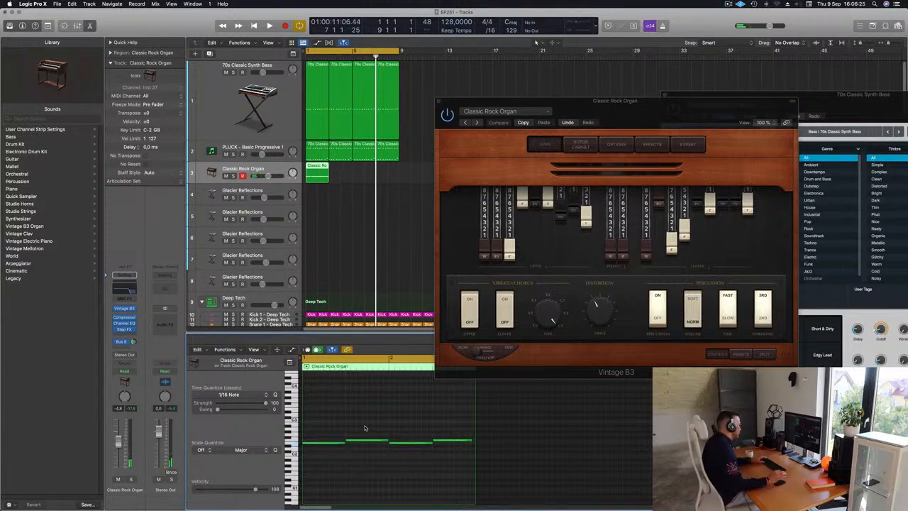
key("space")
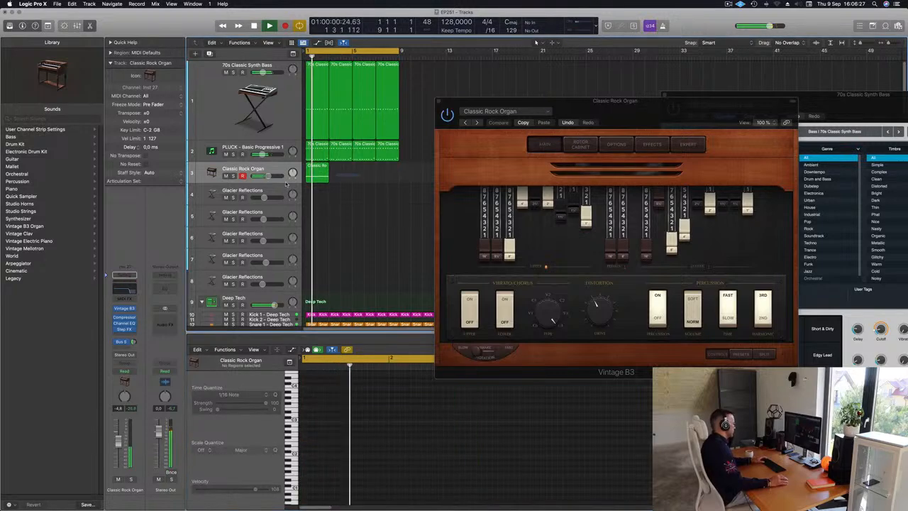
Step: Repeat the organ region three times so it spans bars 1 through 8
key("super+r")
key("super+r")
key("super+r")
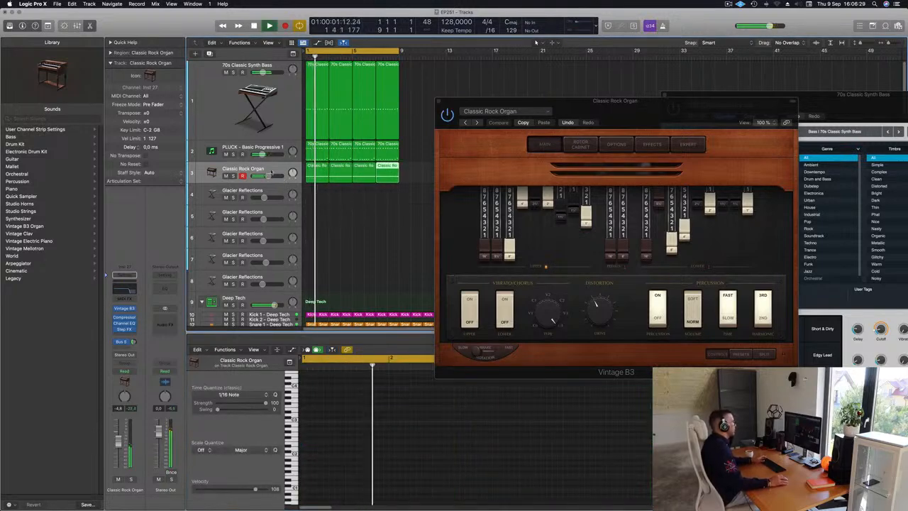
Step: Bypass the Step FX effect on the organ track and lower the track's volume to about -12.2 dB
left_click(273, 169)
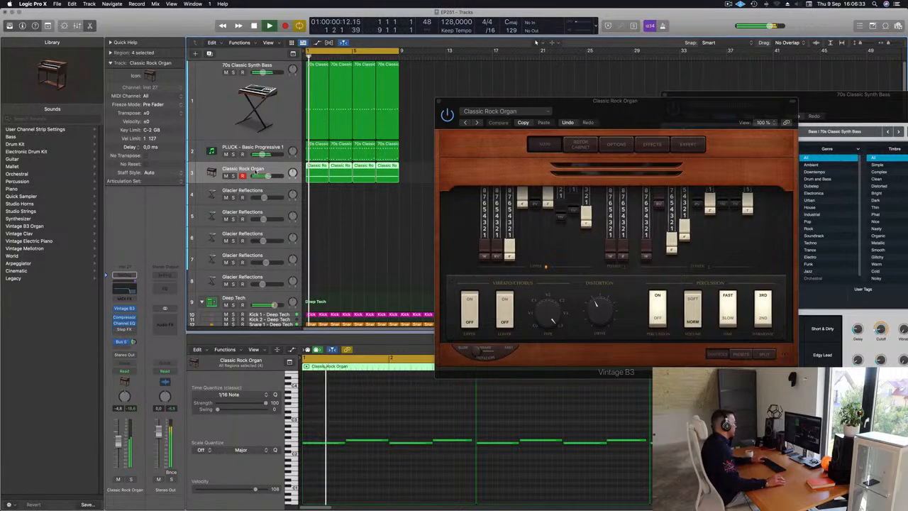
left_click_drag(118, 445, 117, 458)
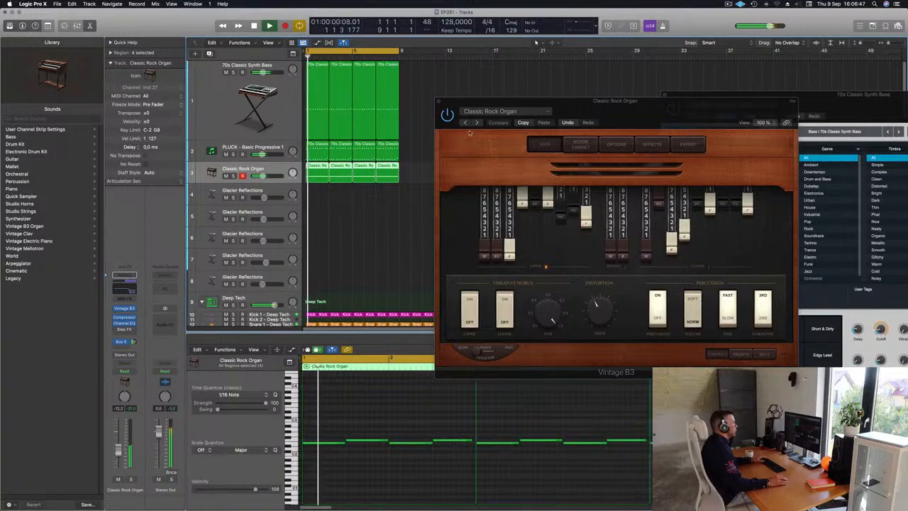
Step: Audition the Classic Tonewheel and Distorted Organ presets in Vintage B3, choose Far Off Organ, and close the instrument
left_click(476, 123)
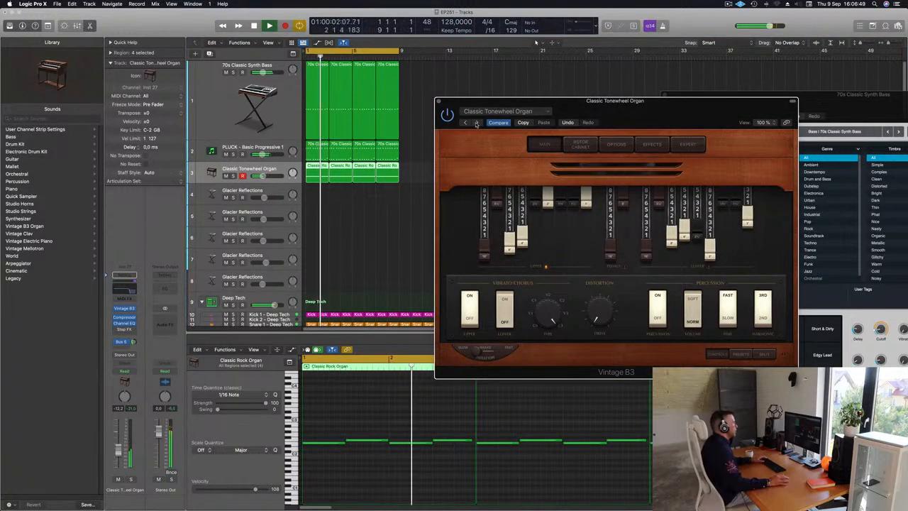
left_click(477, 123)
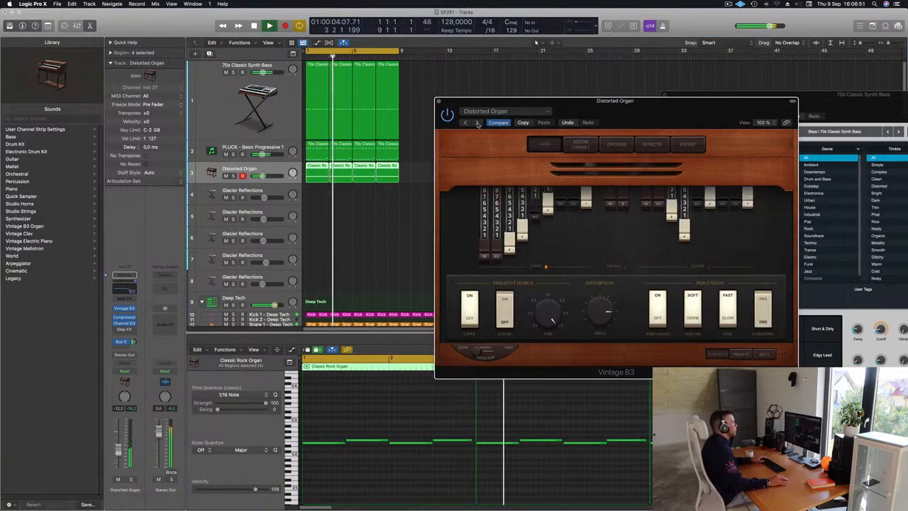
left_click(477, 123)
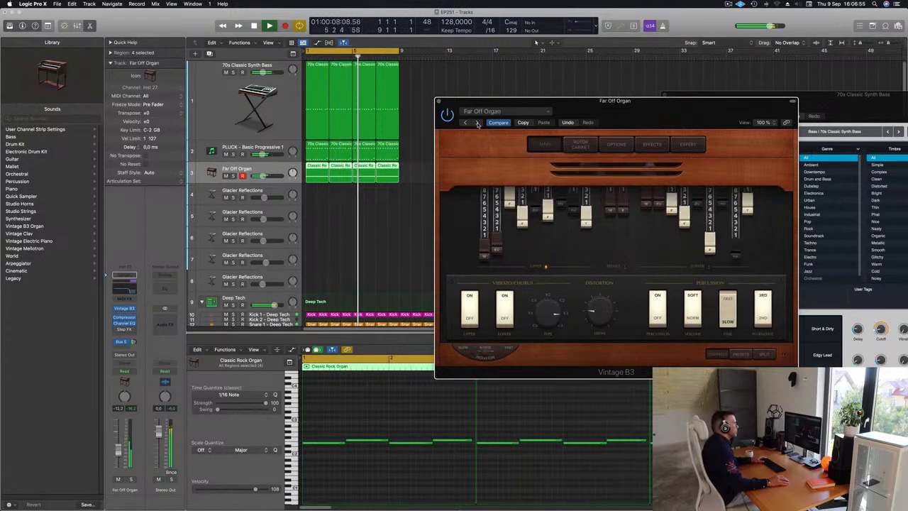
mouse_move(615, 109)
left_mouse_down()
mouse_move(519, 123)
mouse_move(635, 125)
mouse_move(616, 125)
left_mouse_up()
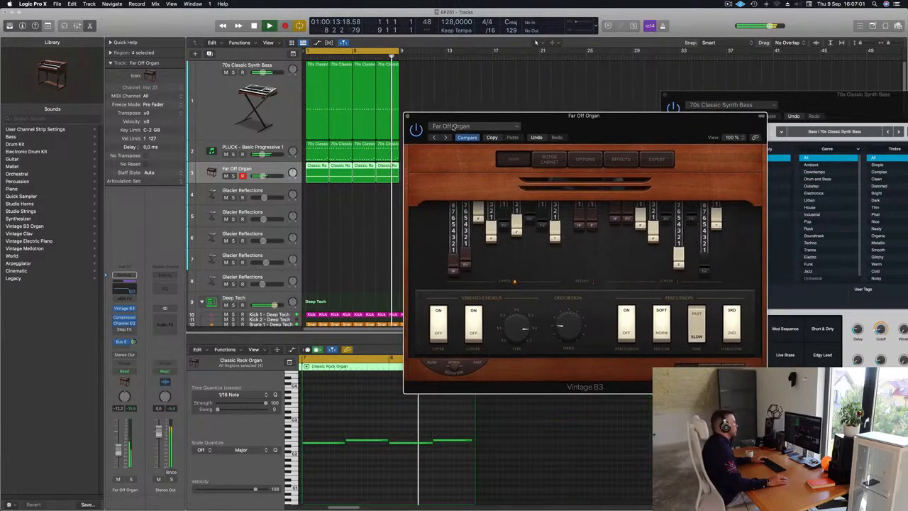
left_click(407, 116)
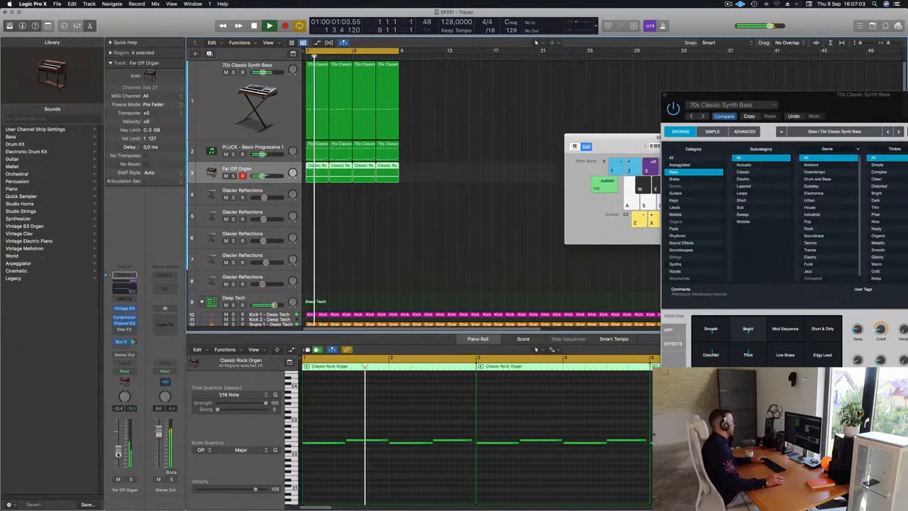
Step: Lower the Far Off Organ track's volume to about -13.6 dB and select the first Glacier Reflections track
left_click_drag(134, 342, 110, 442)
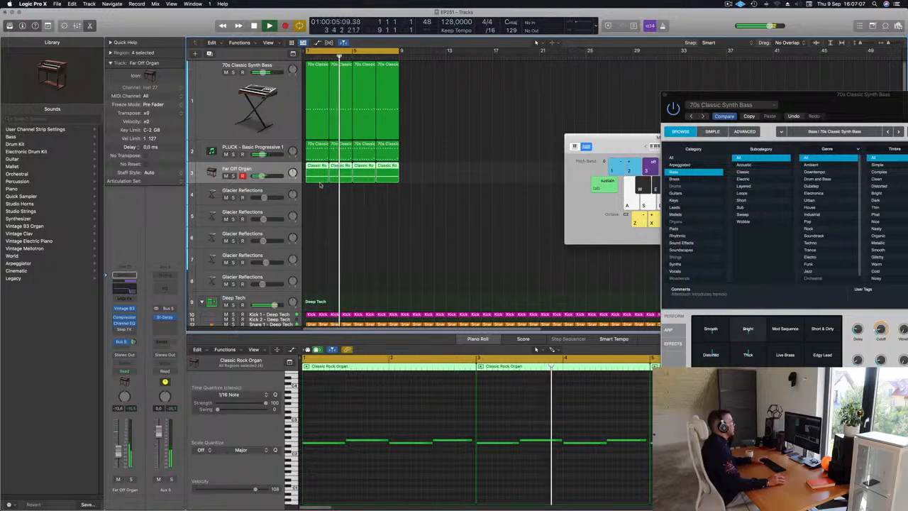
left_click(278, 192)
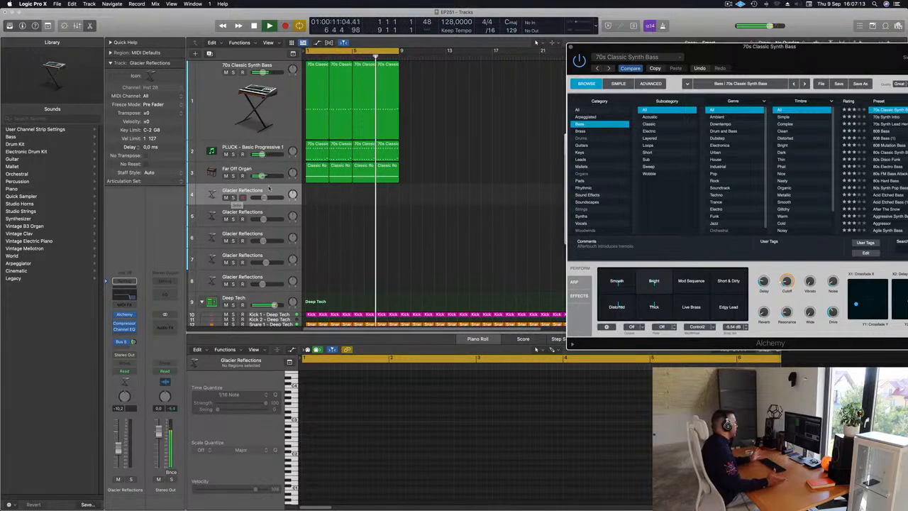
Step: Open Alchemy on the first Glacier Reflections track, try the Stalagmites snapshot, choose Glacial Bells, and raise the track volume to about -7.6 dB
left_click(125, 315)
left_click_drag(556, 111, 413, 163)
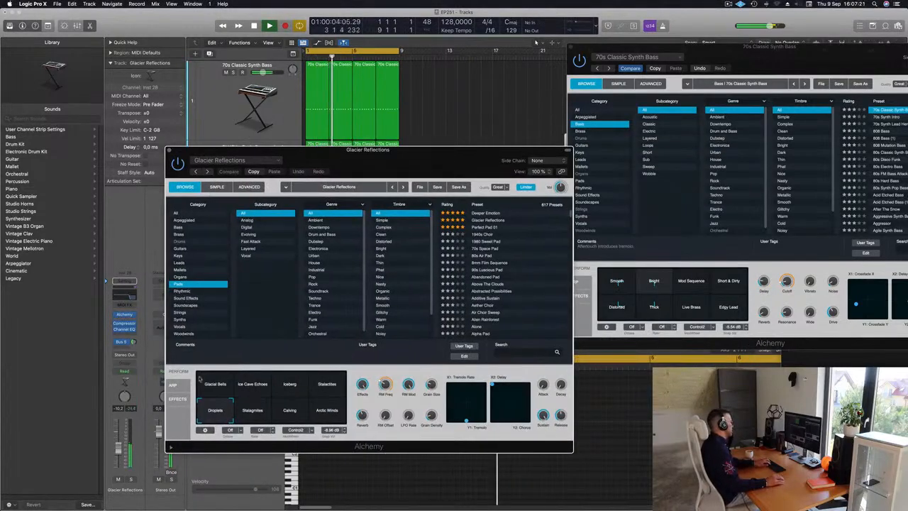
left_click_drag(118, 451, 118, 451)
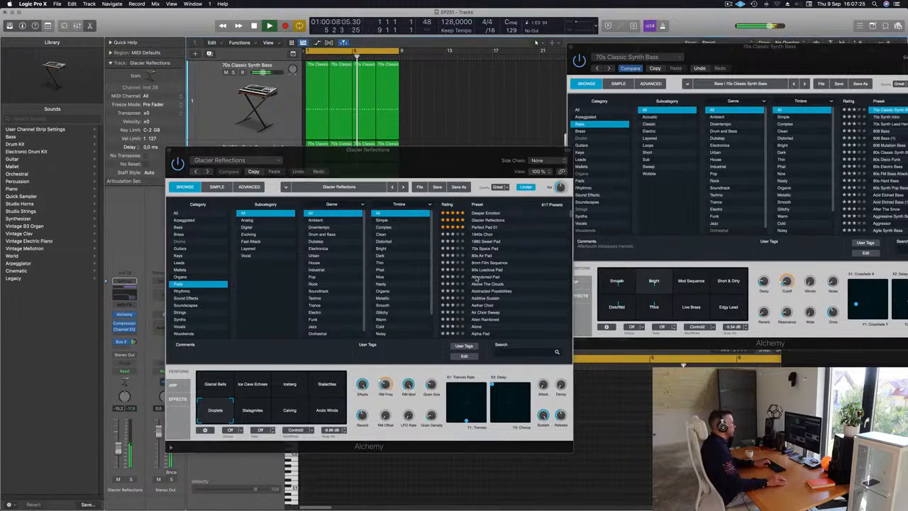
scroll(482, 277, "down", 2)
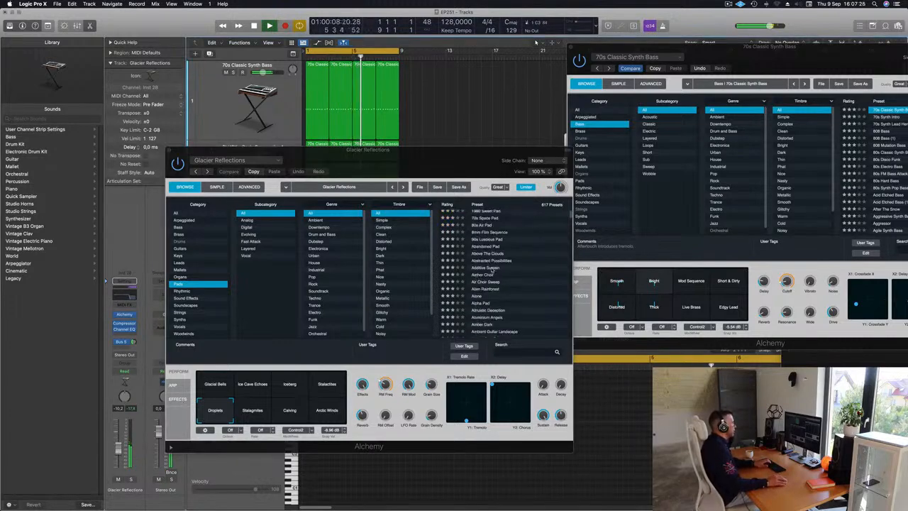
left_click(250, 411)
left_click(213, 384)
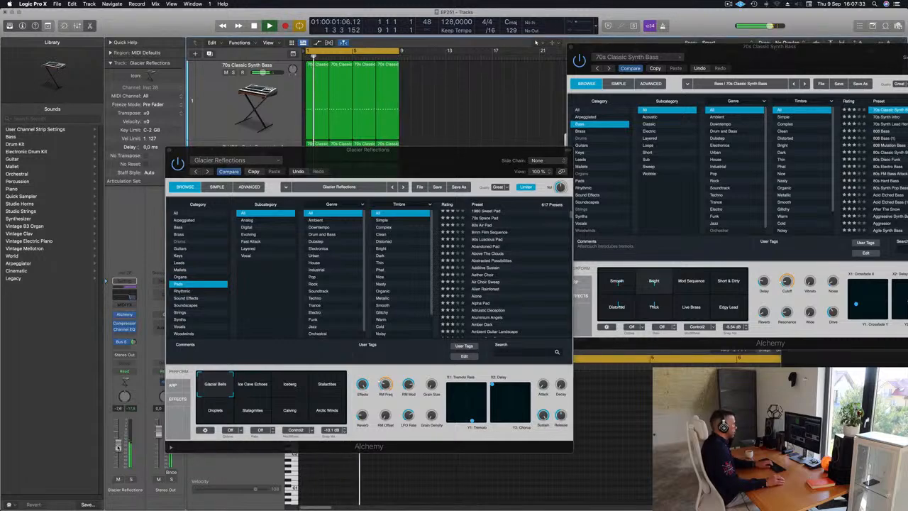
Step: Bring Musical Typing into view and try out notes of the Glacial Bells sound in the C4 and C3 octaves
left_click_drag(749, 49, 746, 254)
left_click(732, 148)
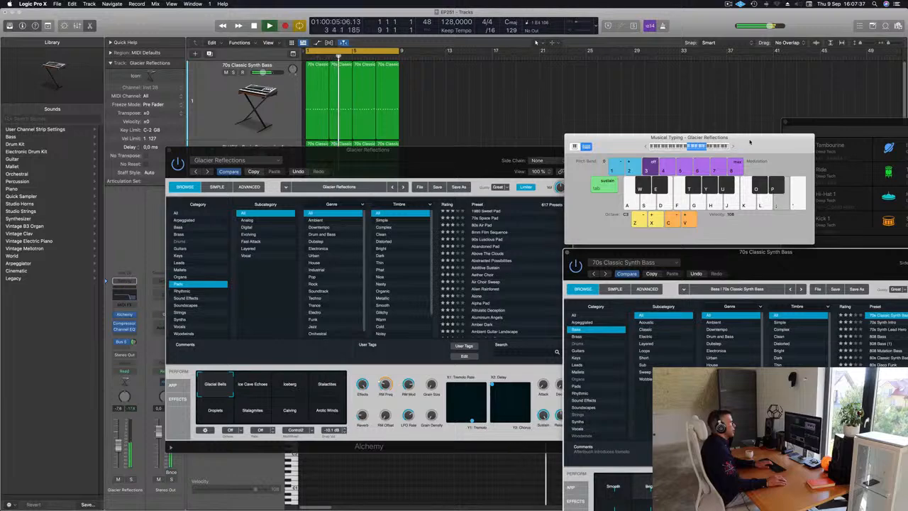
left_click_drag(749, 142, 732, 95)
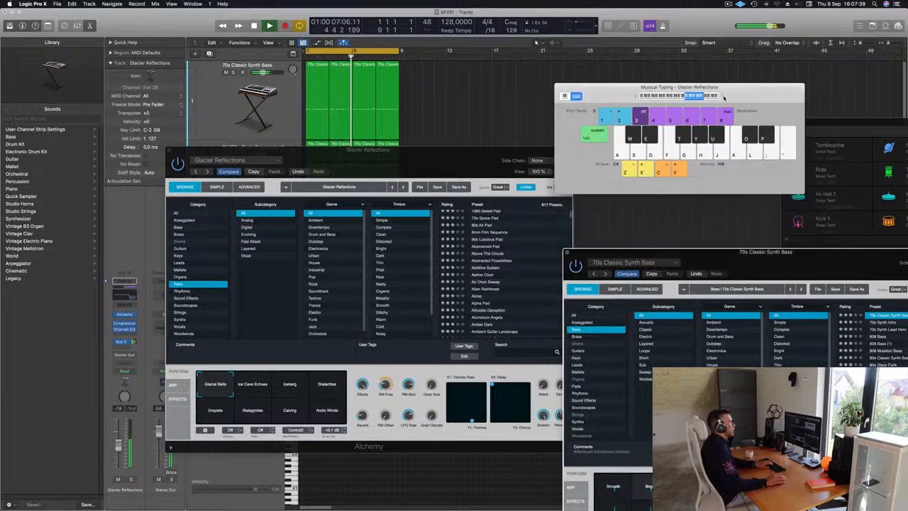
key("l")
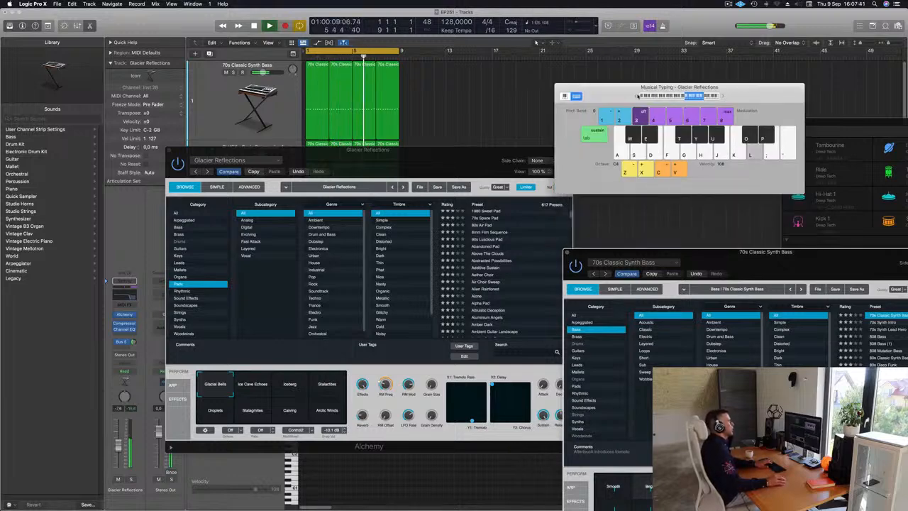
key("semicolon")
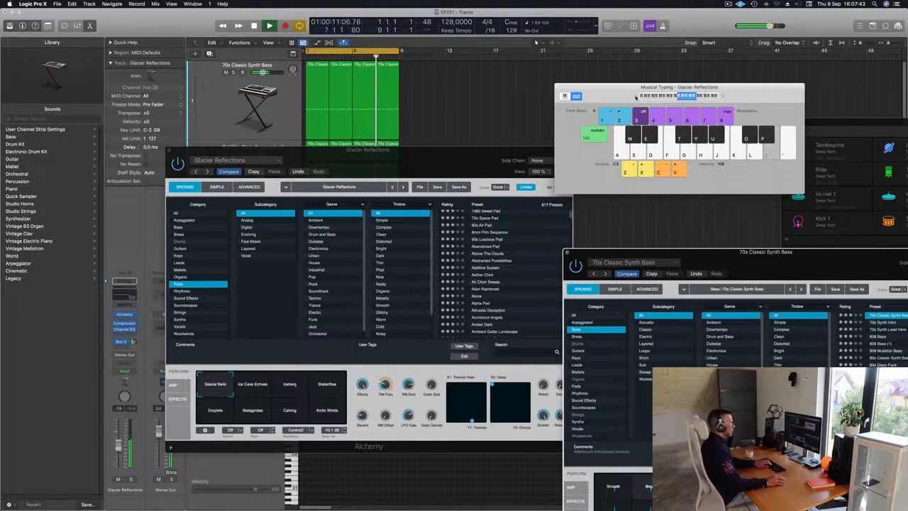
Step: Record a short two-note part on the first Glacier Reflections track over the looping arrangement
left_click_drag(413, 162, 733, 156)
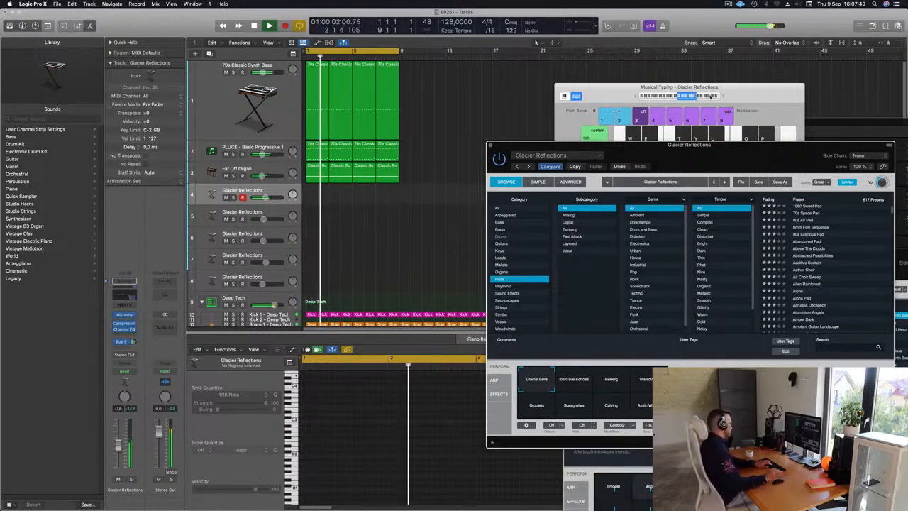
key("r")
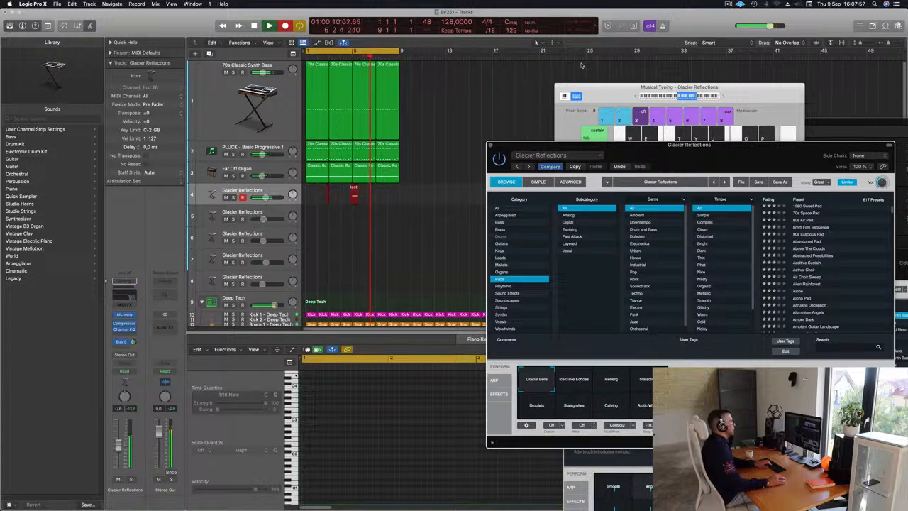
key("space")
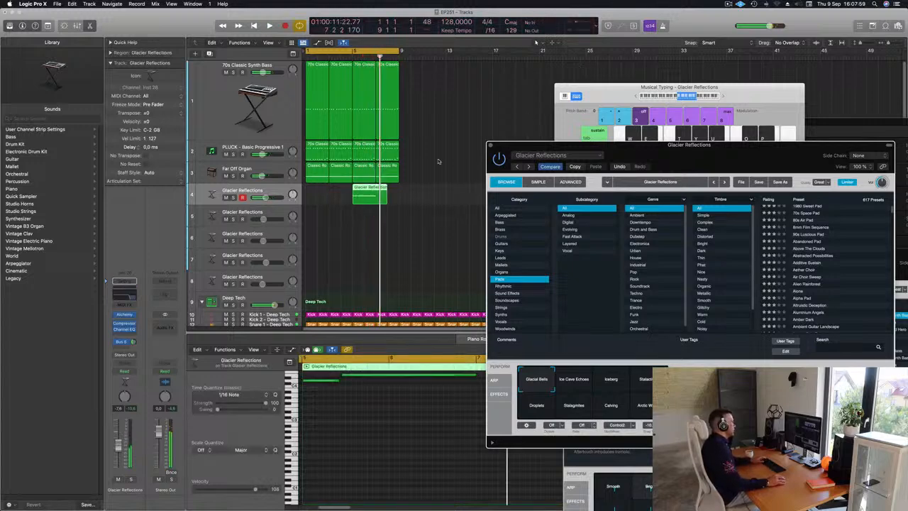
Step: Move the recorded Glacier Reflections region to bar 1, split it at bar 3 with crossing notes split, and delete the remainder
left_click_drag(366, 188, 328, 192)
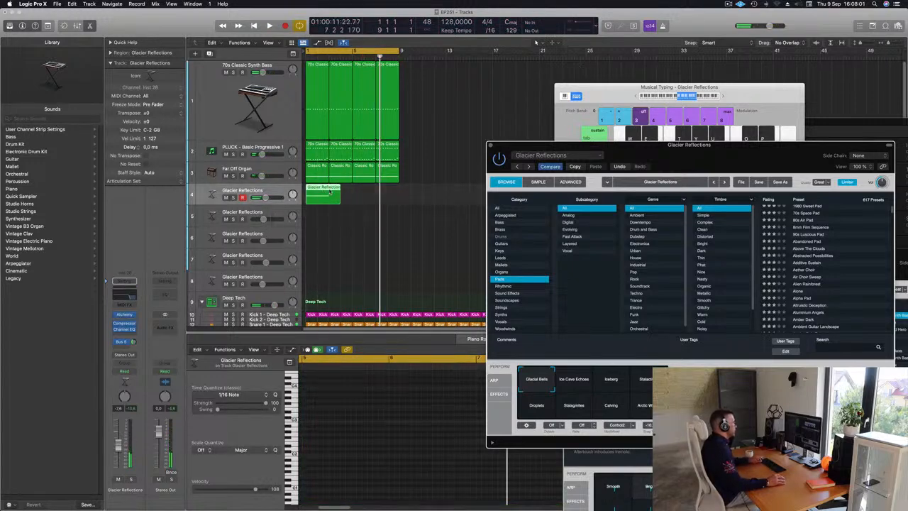
double_click(329, 192, "super")
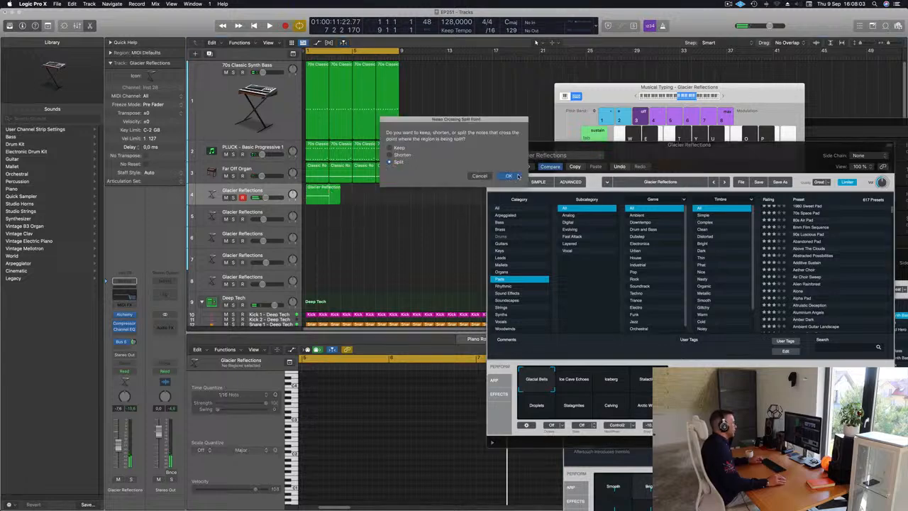
left_click(510, 176)
key("Delete")
left_click(314, 194)
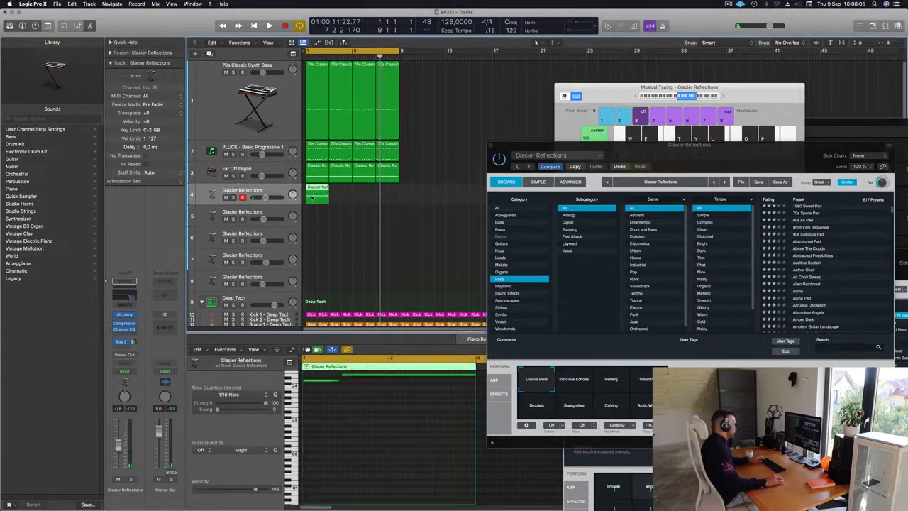
Step: Align the region's long second note to beat 3 of bar 1 and make it end at bar 3
left_click(315, 390)
scroll(333, 388, "up", 2)
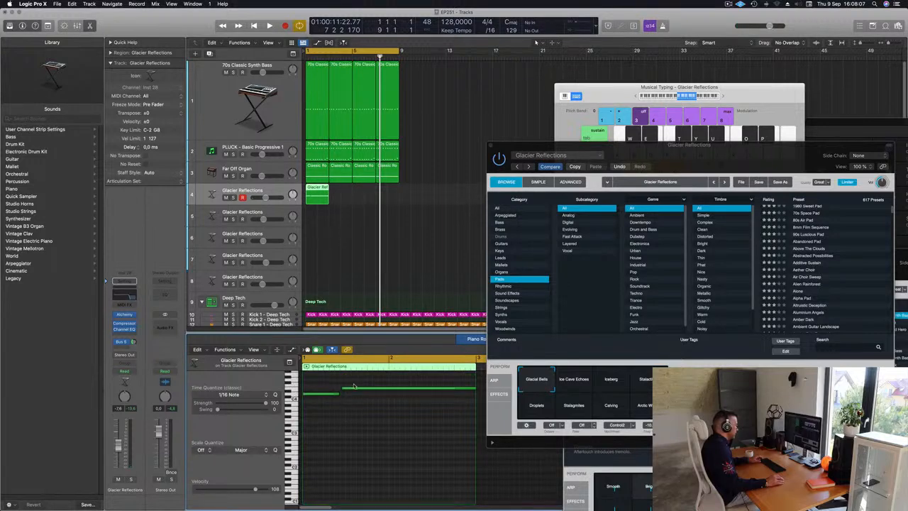
left_click_drag(356, 389, 358, 391)
left_click(348, 406)
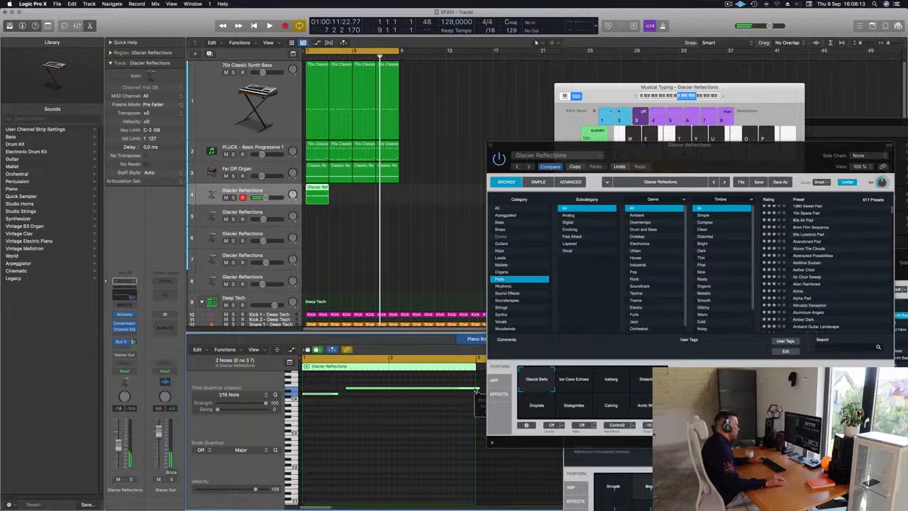
key("space")
left_click(394, 421)
key("super+Left")
key("super+Left")
Step: Audition the Ice Cave Echoes snapshot, choose Iceberg for Glacier Reflections, and copy the track's region to bar 5
left_click_drag(689, 157, 614, 106)
key("space")
key("space")
left_click(498, 327)
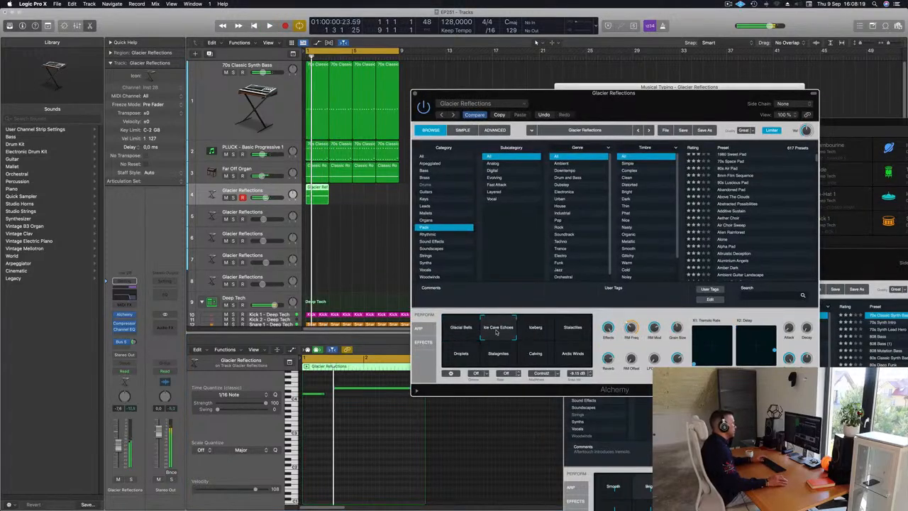
left_click(536, 328)
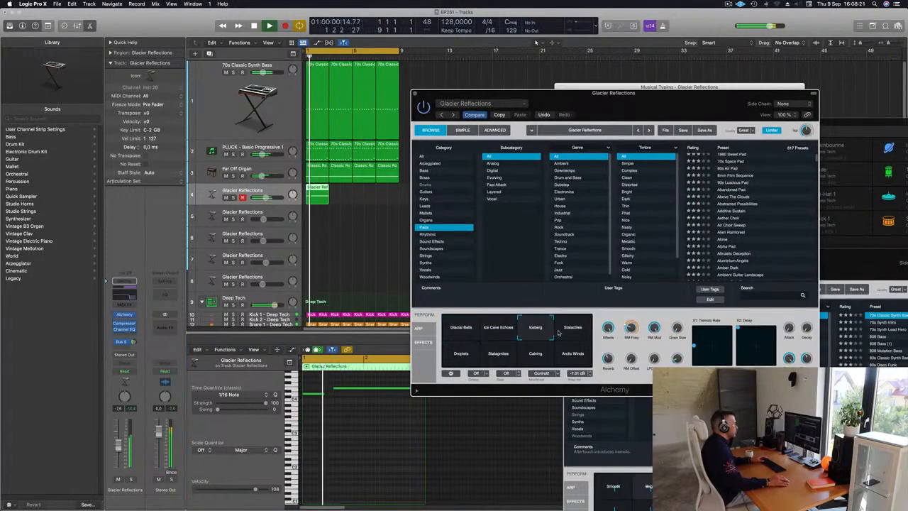
left_click_drag(616, 122, 706, 210)
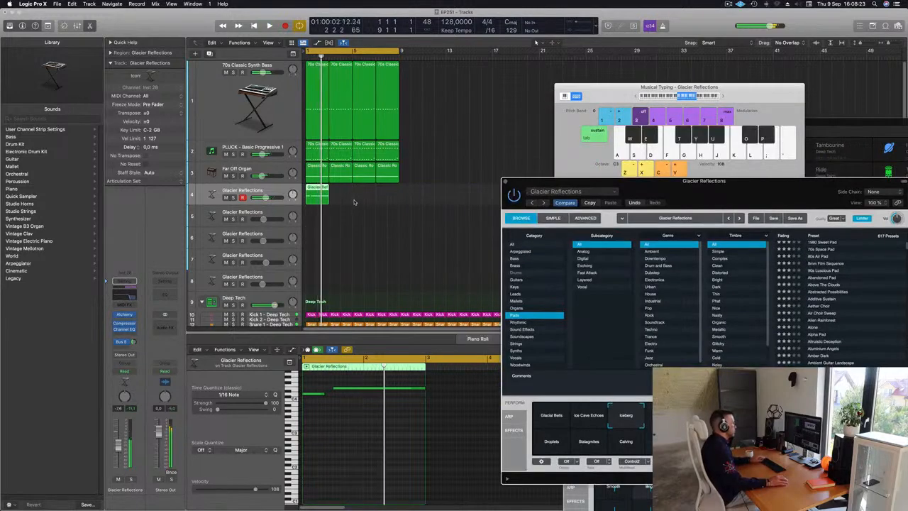
left_click_drag(321, 193, 388, 199)
Step: Set Alchemy's Effects control to about 7% and adjust RM Freq and RM Mod for the Iceberg sound during playback
left_click_drag(738, 191, 609, 166)
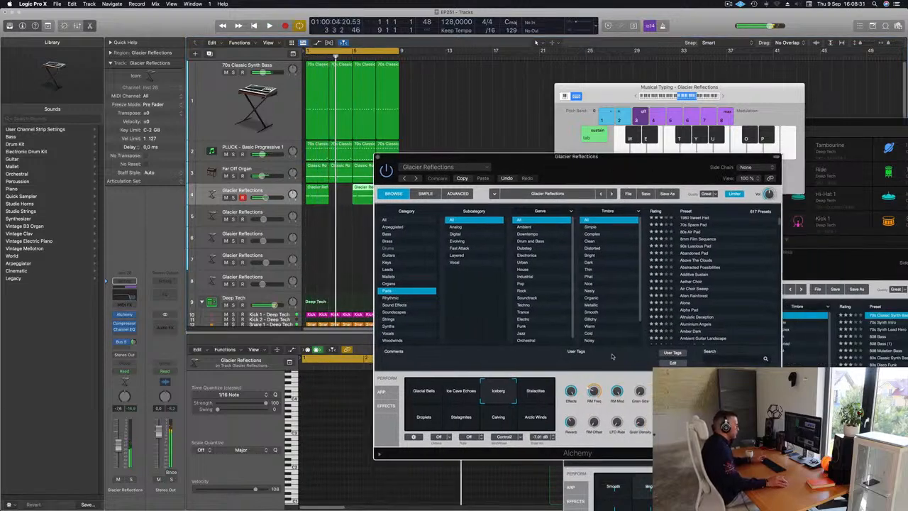
left_click_drag(595, 388, 599, 371)
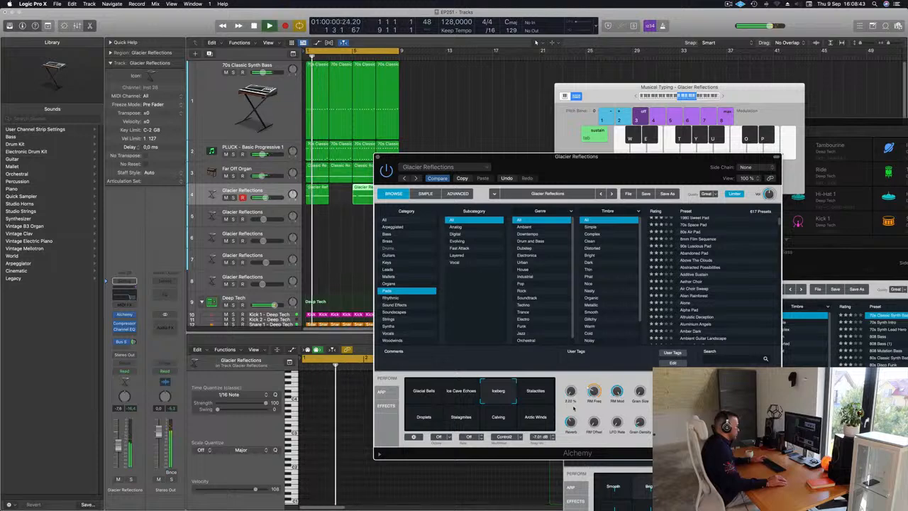
left_click_drag(645, 178, 696, 128)
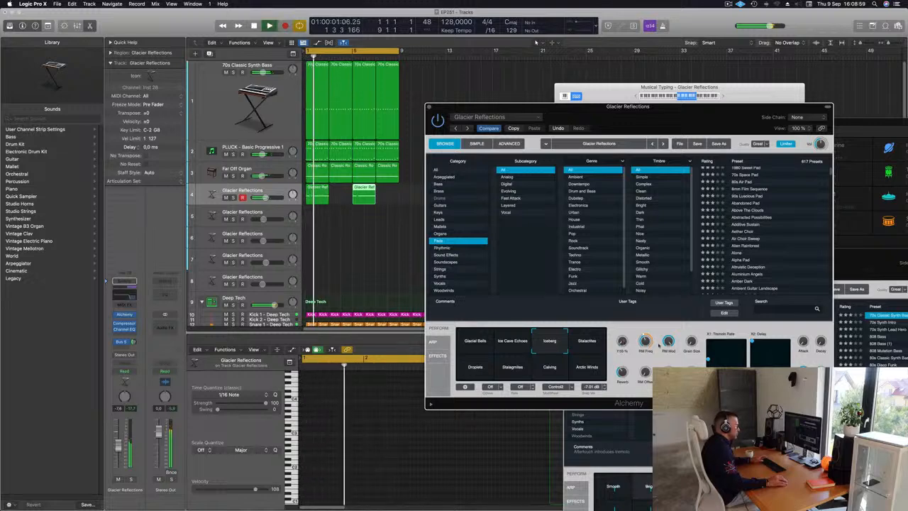
key("space")
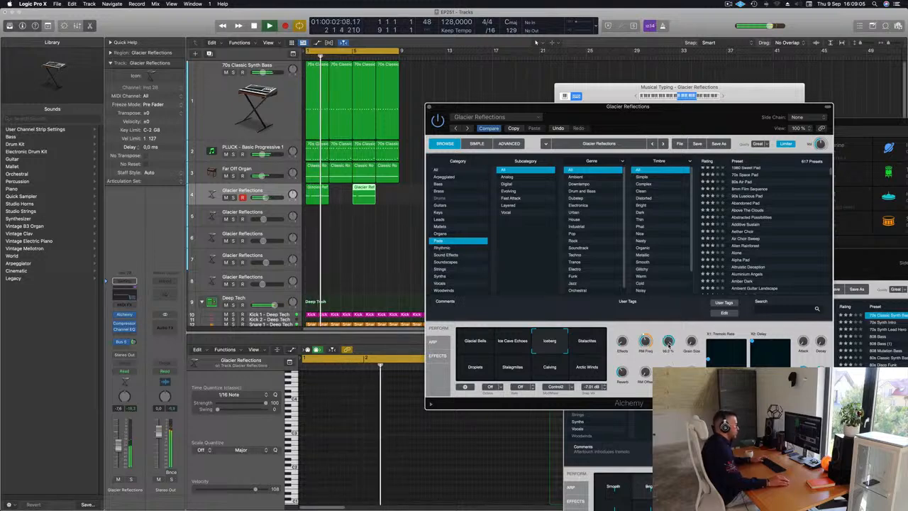
left_click_drag(588, 106, 517, 203)
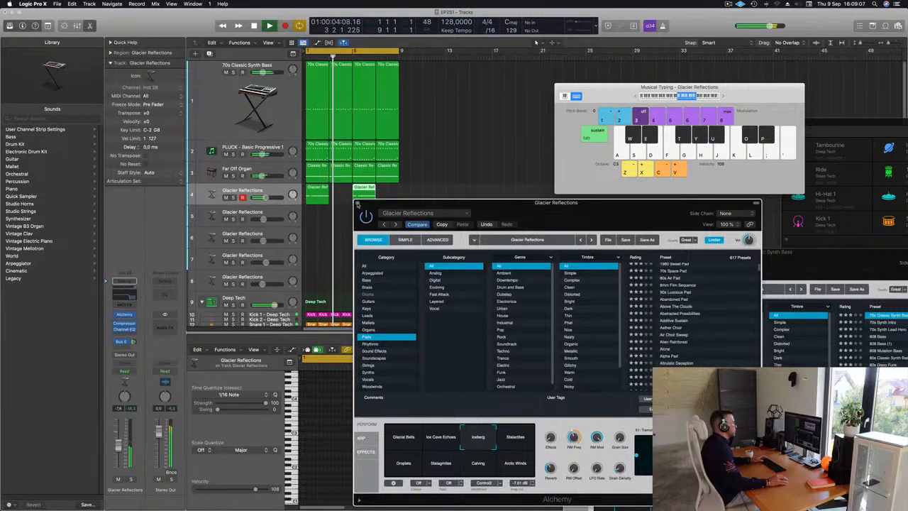
key("space")
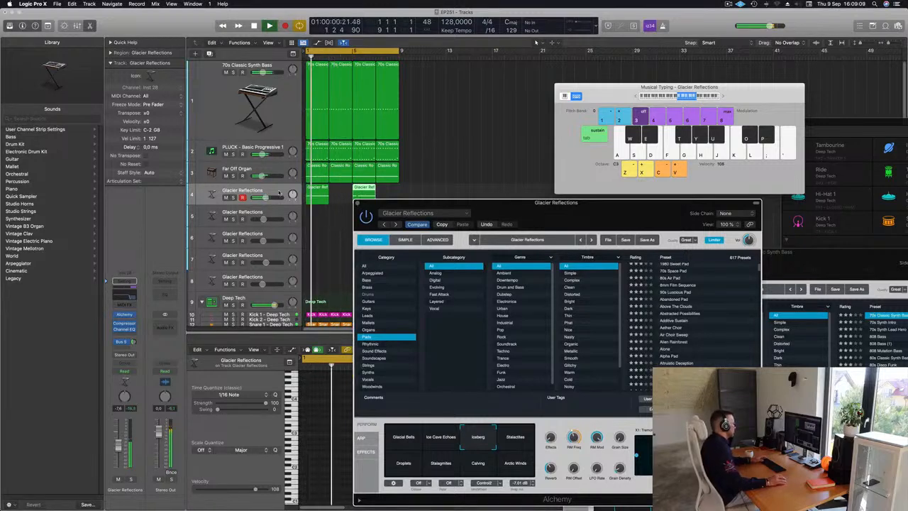
Step: Set the Glacier Reflections track's Bus 5 send to about -10.2 dB, add a Bus 6 send and raise its level
left_click(124, 351)
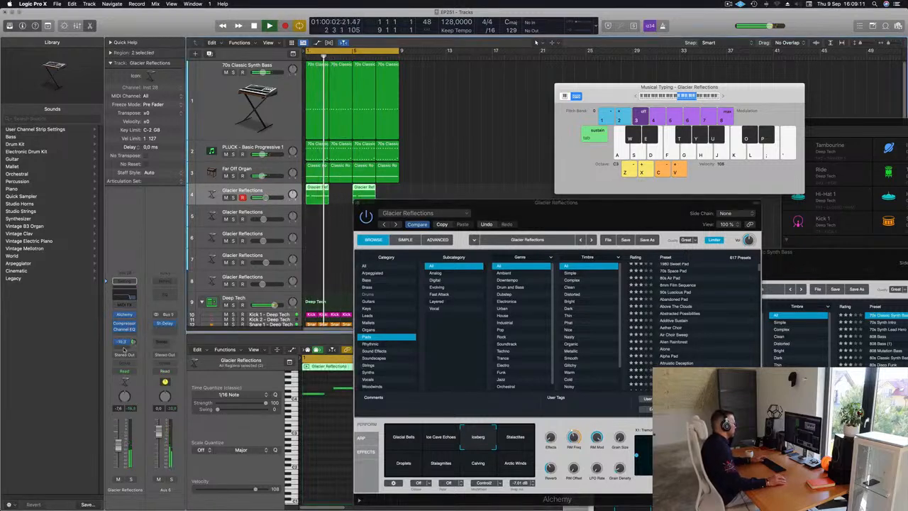
left_click(124, 343)
mouse_move(124, 357)
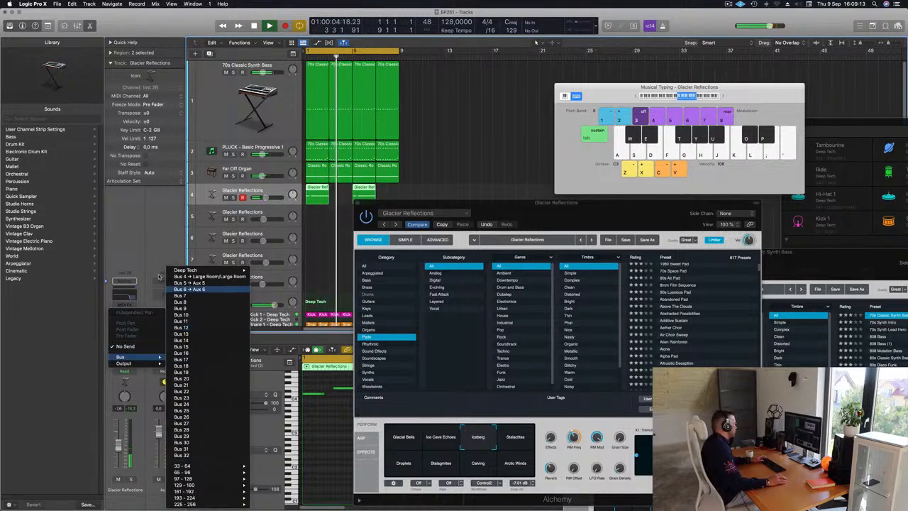
left_click(189, 289)
key("space")
left_click_drag(134, 344, 133, 345)
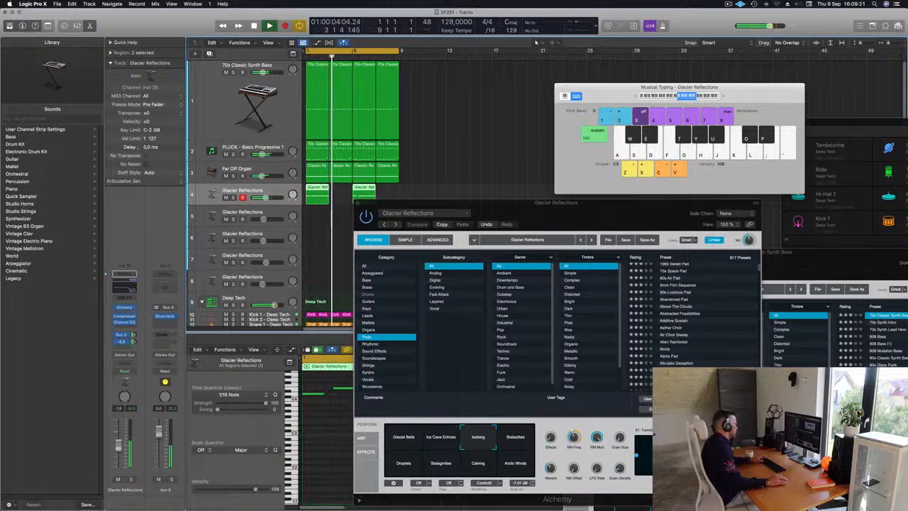
Step: Close the Glacier Reflections instrument, replay from the start, and lower the track's volume to about -11.4 dB
left_click_drag(520, 214, 422, 212)
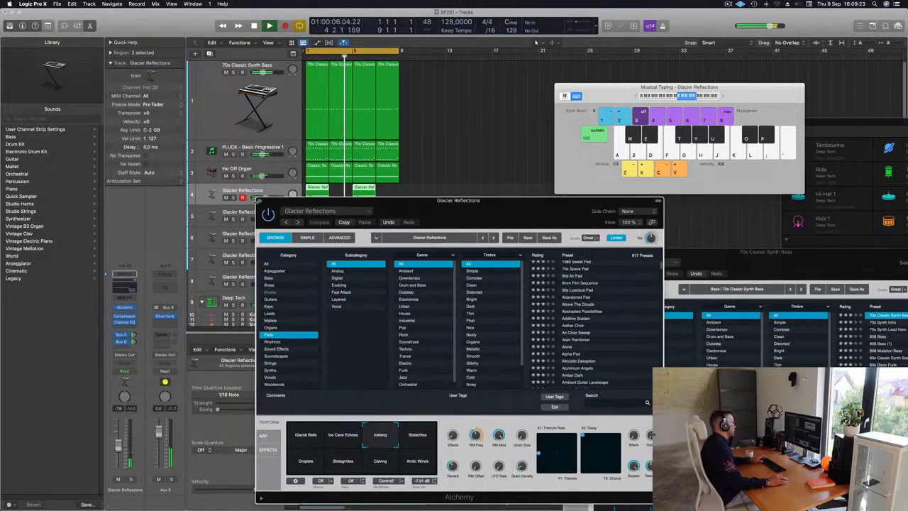
left_click(259, 201)
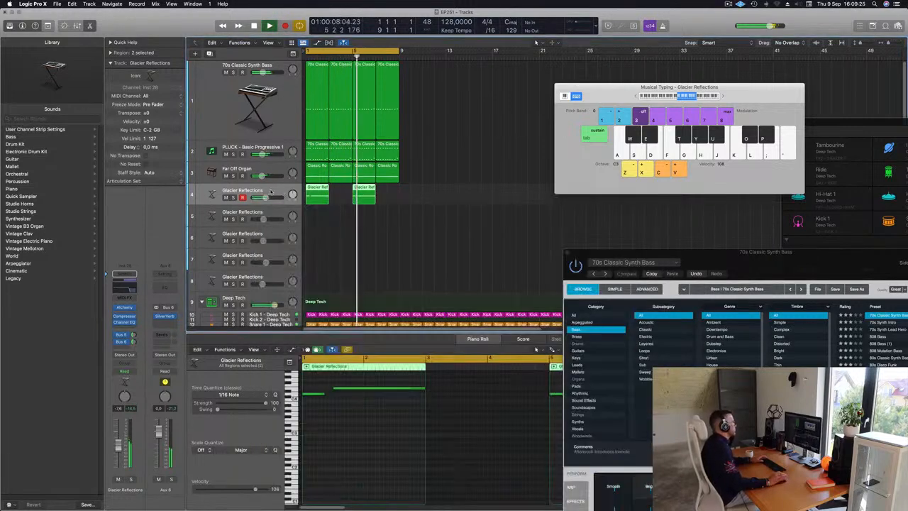
key("space")
key("Return")
key("space")
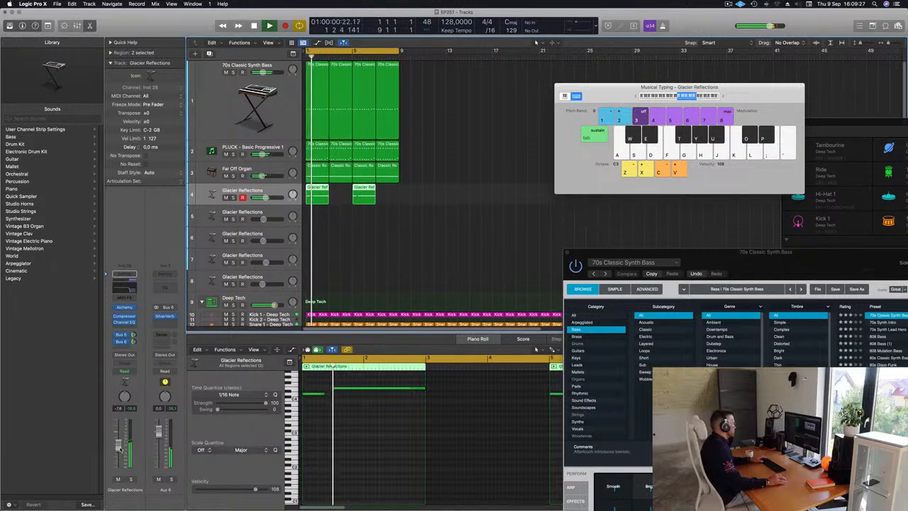
Step: Repeat all regions on the bass, pluck, organ and Glacier Reflections tracks three times and extend the cycle range to bar 33
left_click_drag(441, 228, 390, 181)
key("Return")
key("super+a")
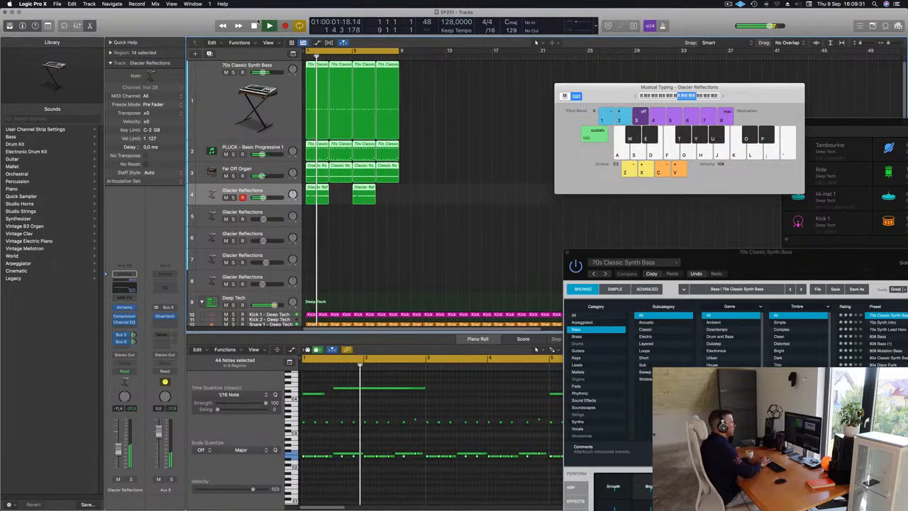
key("super+r")
key("super+r")
key("super+r")
left_click_drag(616, 87, 820, 108)
left_click_drag(399, 52, 679, 57)
key("Return")
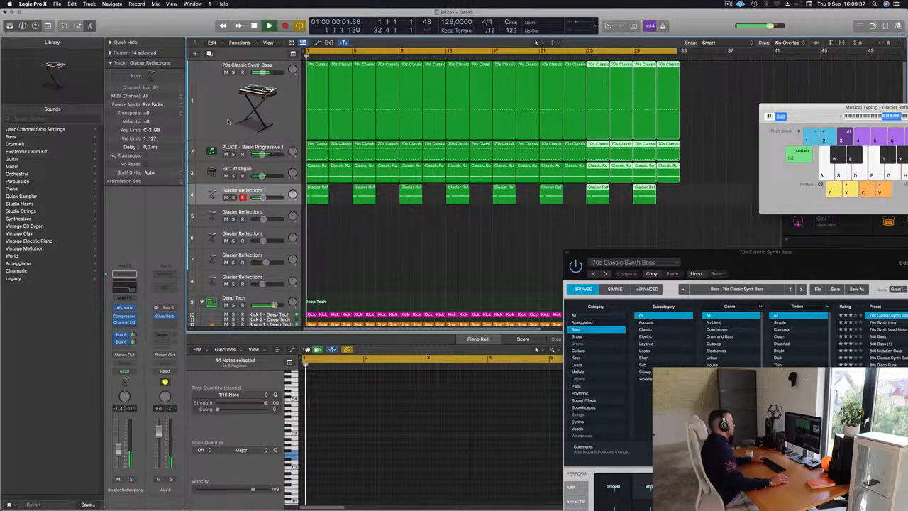
Step: Review the 70s Classic Synth Bass track's Compressor and Alchemy settings during playback and close both plug-in windows
left_click(226, 105)
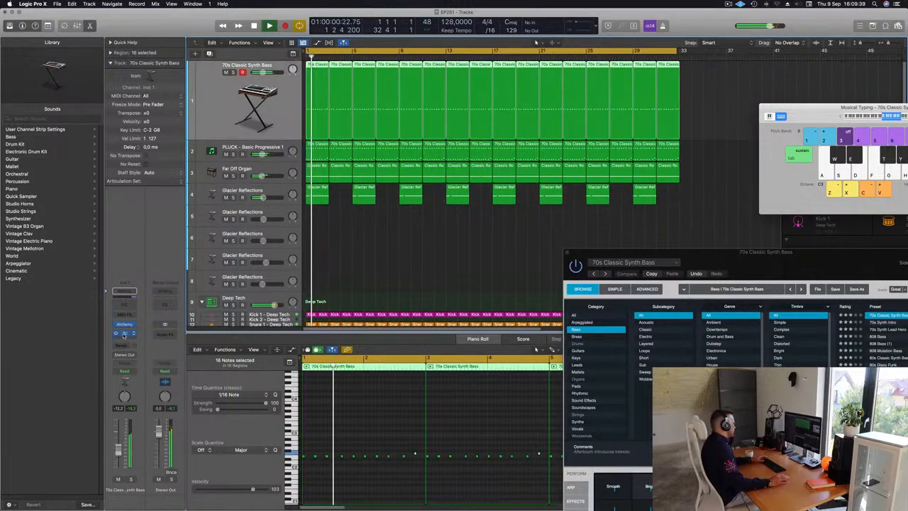
left_click(124, 333)
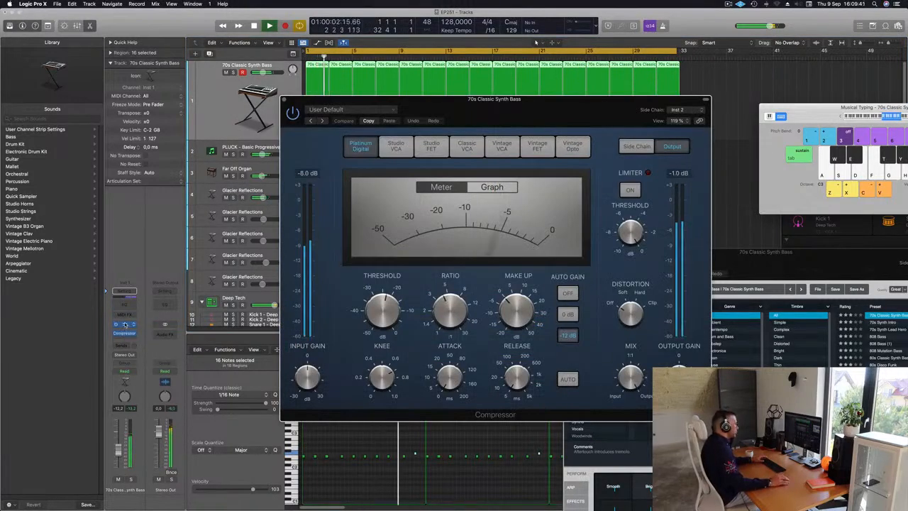
left_click(125, 324)
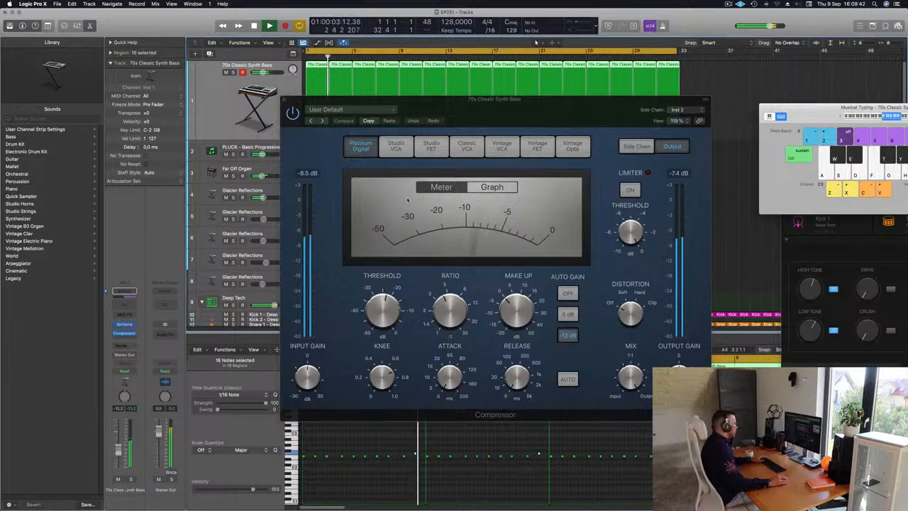
left_click(124, 325)
left_click_drag(734, 253, 410, 114)
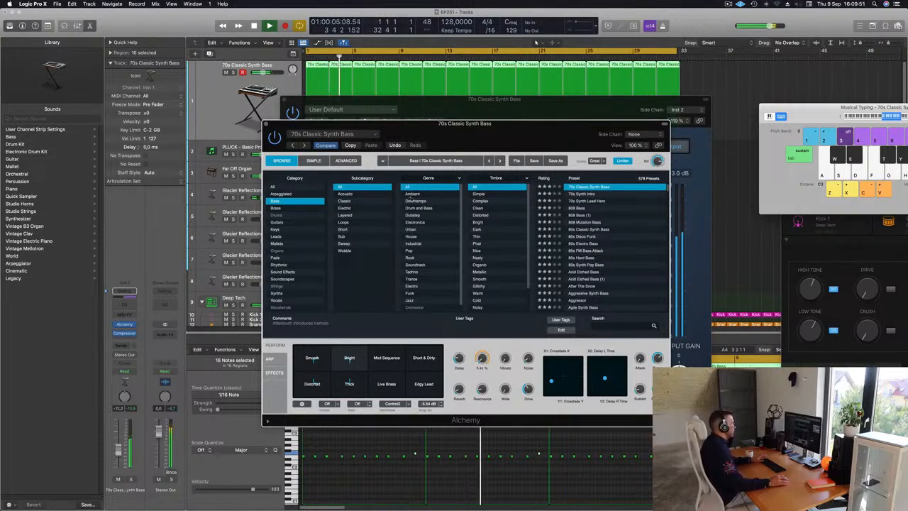
left_click_drag(269, 130, 225, 192)
left_click(222, 186)
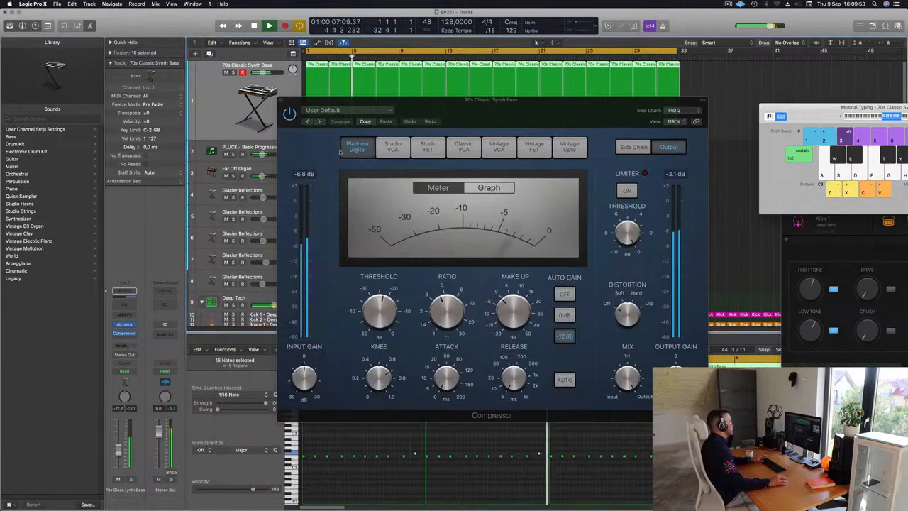
left_click_drag(288, 106, 210, 145)
left_click(208, 140)
Step: Restart playback and open the Alchemy instrument of the empty Glacier Reflections track 5
key("super+Left")
key("super+Left")
key("super+Left")
key("super+Left")
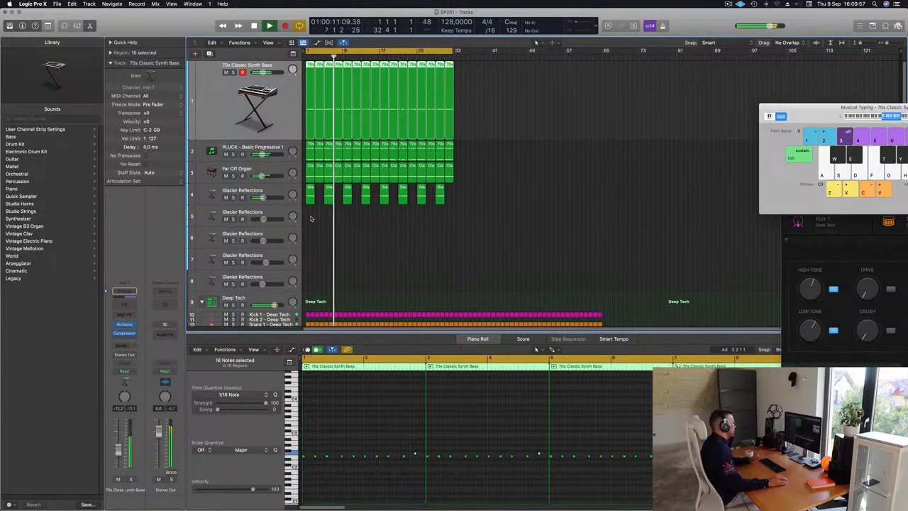
left_click(267, 213)
key("space")
key("space")
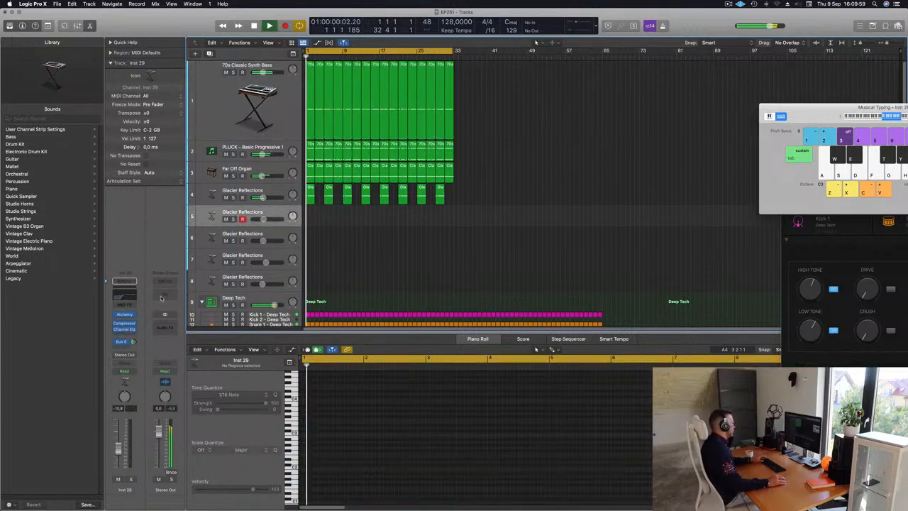
left_click(124, 314)
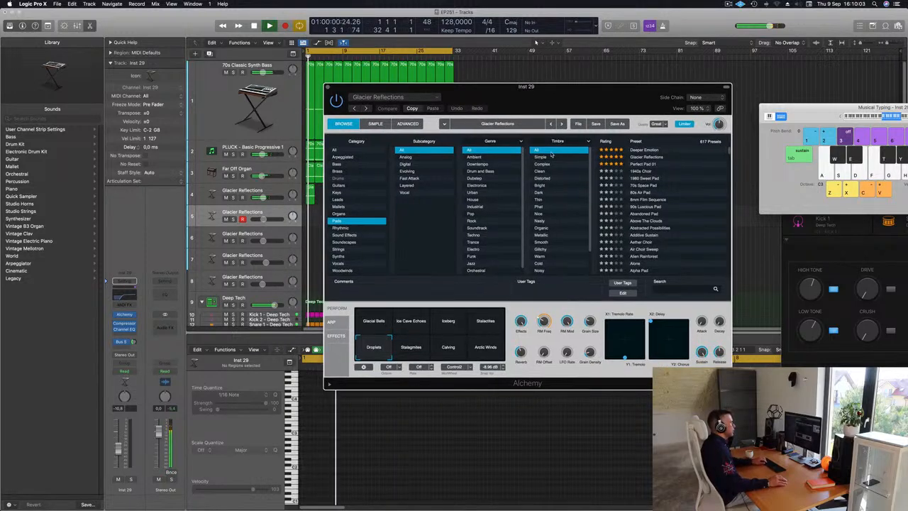
Step: Play test notes with Musical Typing on track 5 and raise its volume to about -0.7 dB
left_click_drag(841, 119, 792, 124)
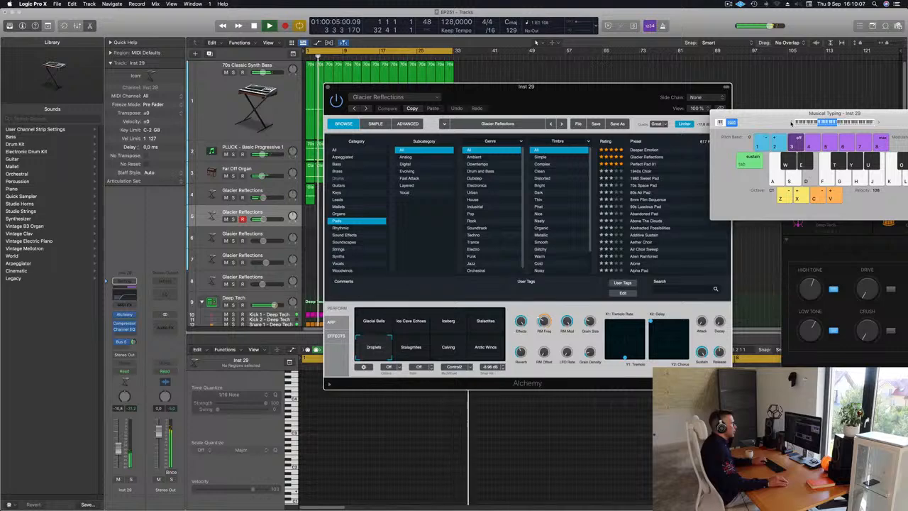
left_click_drag(670, 126, 626, 121)
key("g")
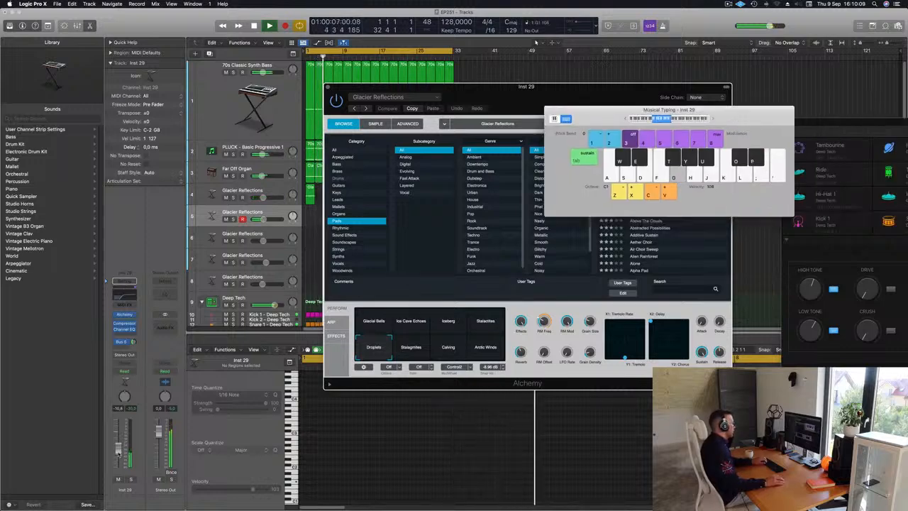
left_click_drag(120, 437, 121, 433)
key("g")
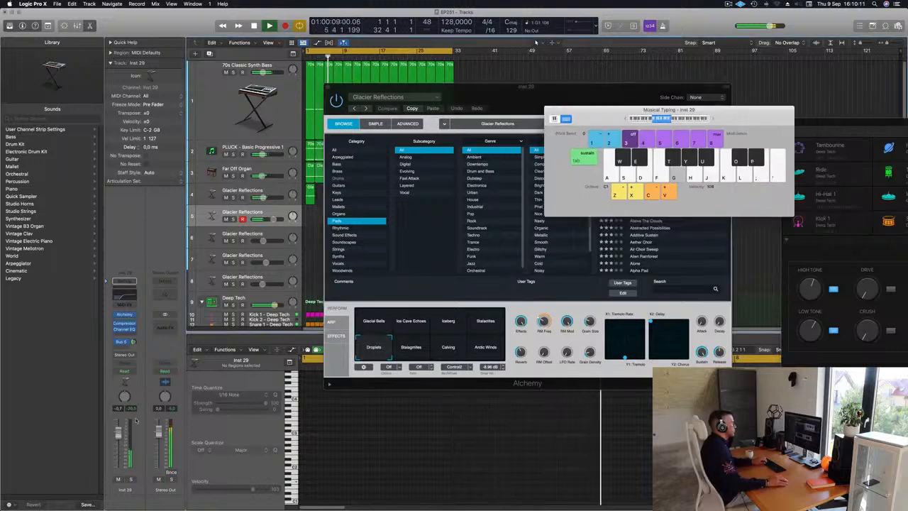
Step: Load the Perfect Pad 01 preset on track 5 and lower the track's volume to about -2.2 dB
left_click_drag(605, 88, 625, 108)
left_click(518, 191)
left_click_drag(119, 434, 118, 438)
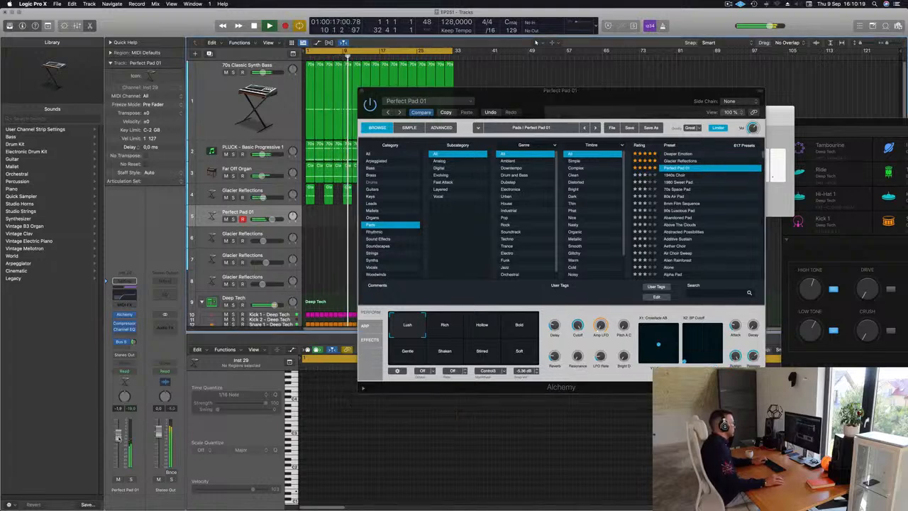
Step: Move the Alchemy window clear of the arrangement and record a pad part from bar 1 on the Perfect Pad 01 track
key("space")
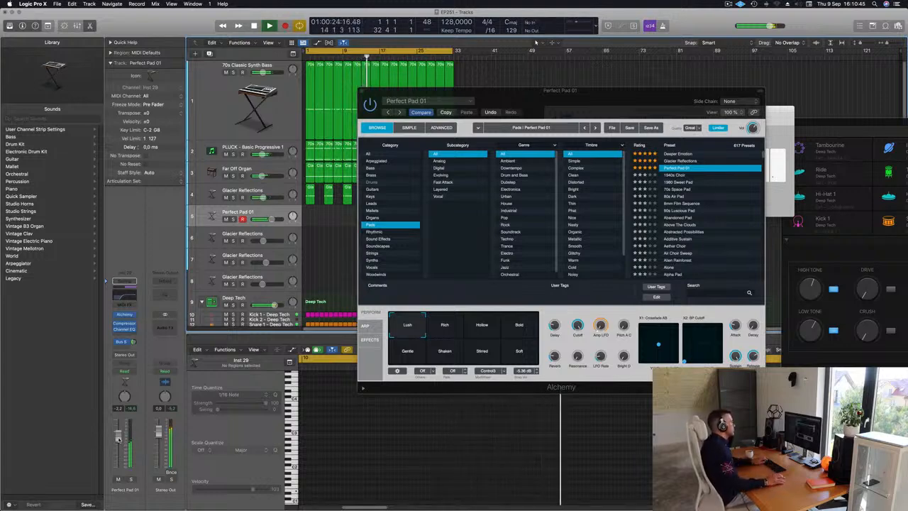
left_click_drag(662, 95, 882, 107)
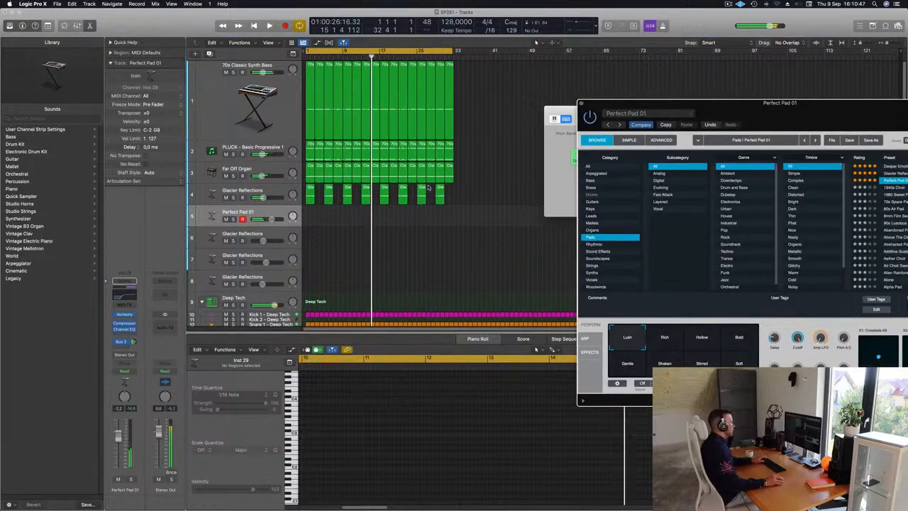
key("r")
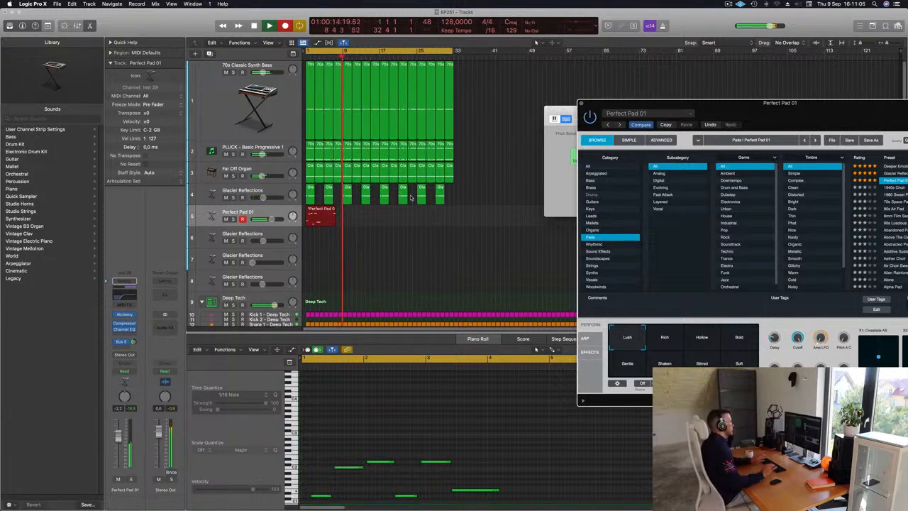
key("space")
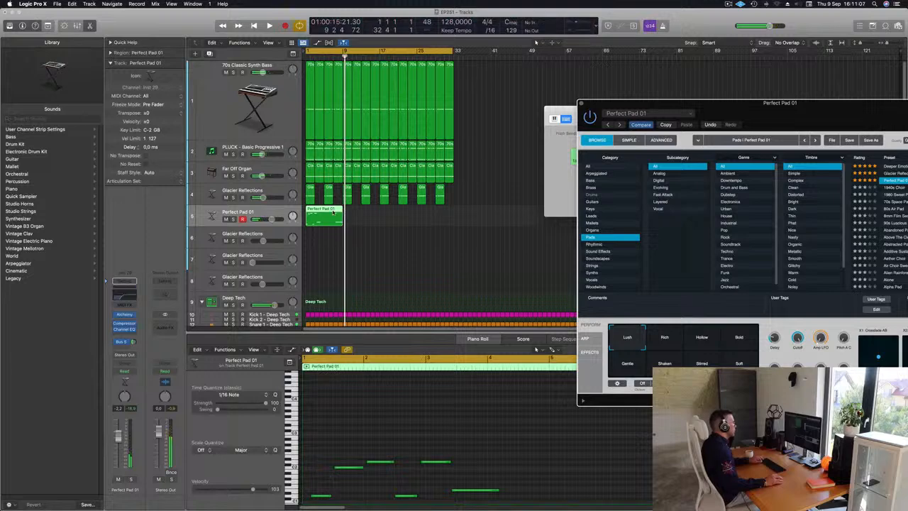
Step: Split the recorded pad region, delete the earlier part and move the remaining two-bar piece to bar 1
double_click(333, 212, "super")
left_click(323, 211)
key("Delete")
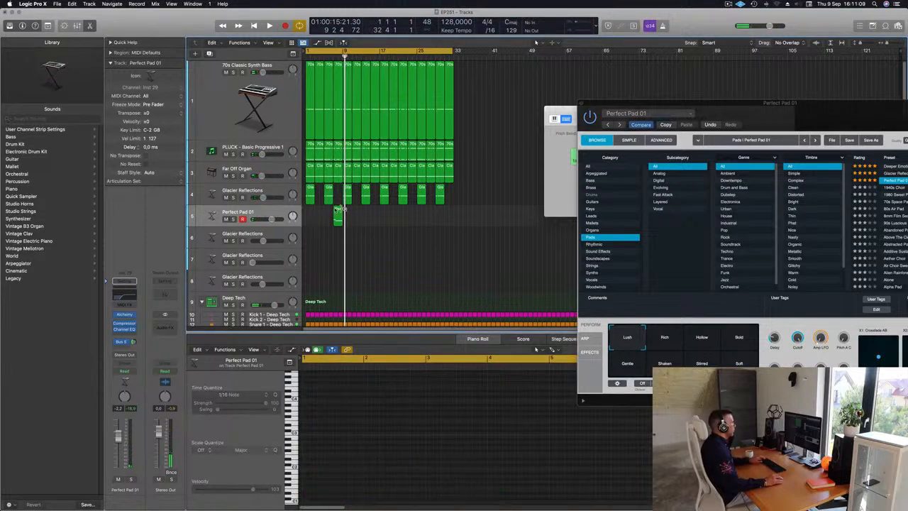
left_click_drag(338, 212, 319, 214)
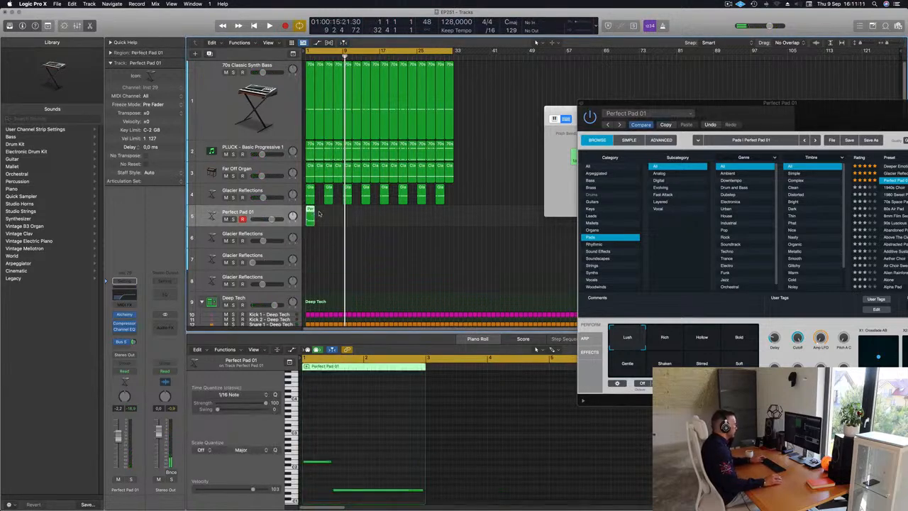
Step: Decline the incoming FaceTime call and reselect the two-bar pad region
left_click(364, 426)
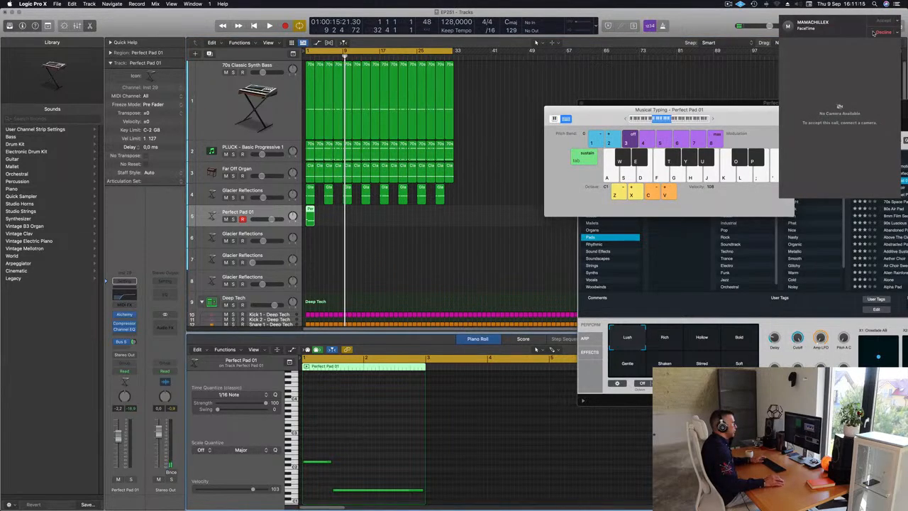
left_click(886, 33)
left_click(318, 217)
left_click(309, 214)
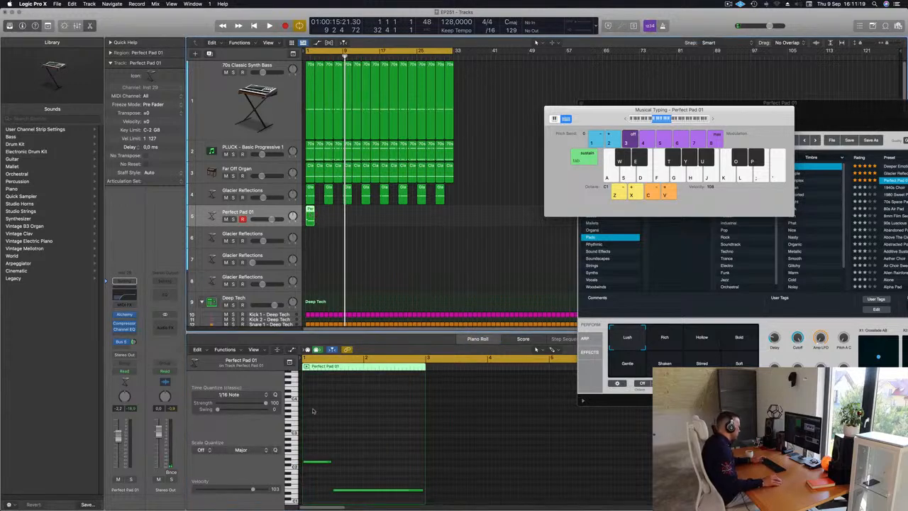
Step: Select the pad region's first note in the Piano Roll and play the arrangement from the start
left_click_drag(336, 447, 319, 473)
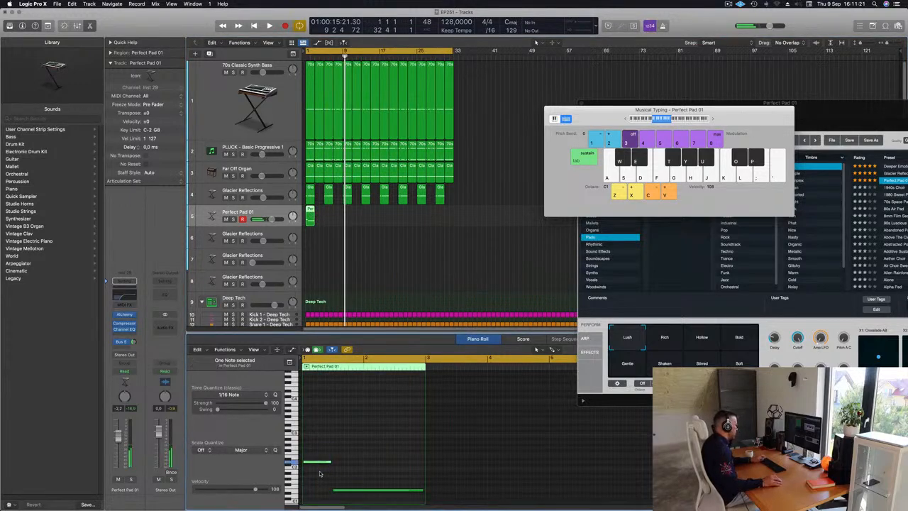
key("Return")
key("space")
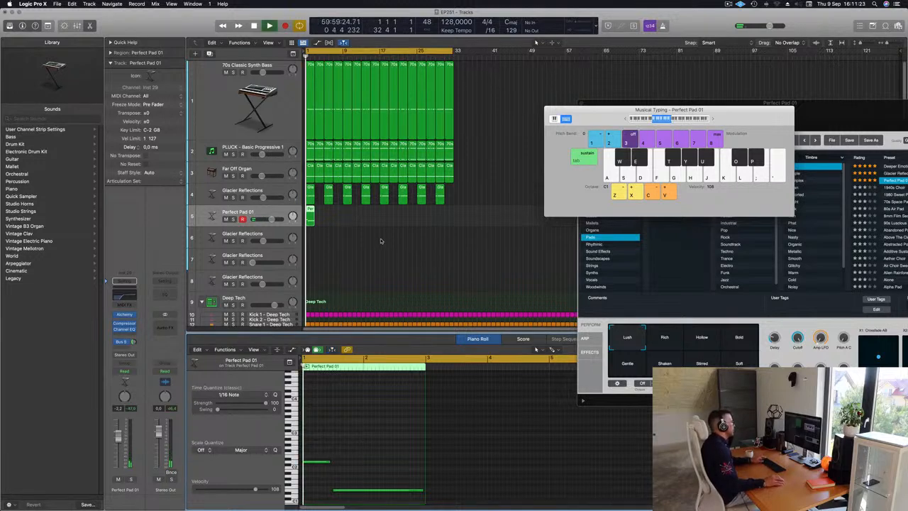
Step: Repeat the two-bar Perfect Pad 01 region along its track up to bar 31
left_click(345, 214)
left_click(310, 215)
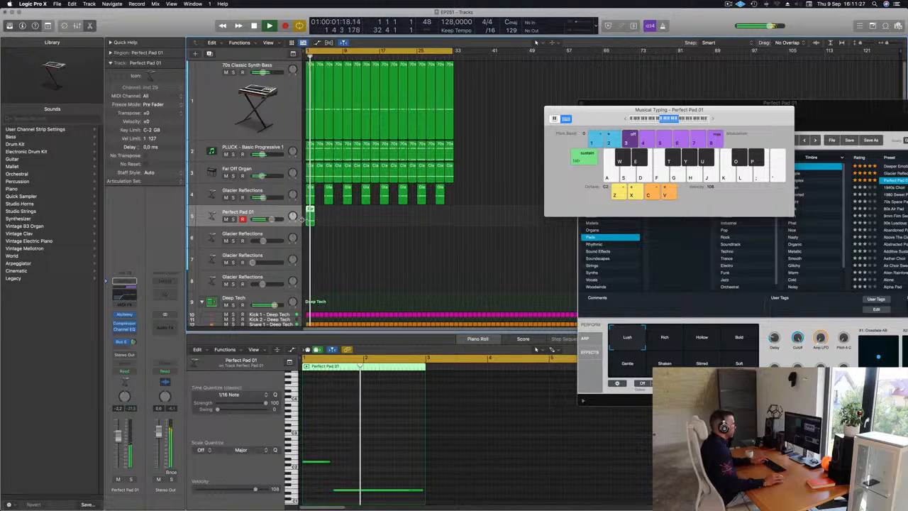
key("super+r")
key("super+r")
key("super+r")
key("super+r")
key("super+r")
key("super+r")
key("super+r")
key("super+r")
key("super+r")
key("super+r")
key("super+r")
key("super+r")
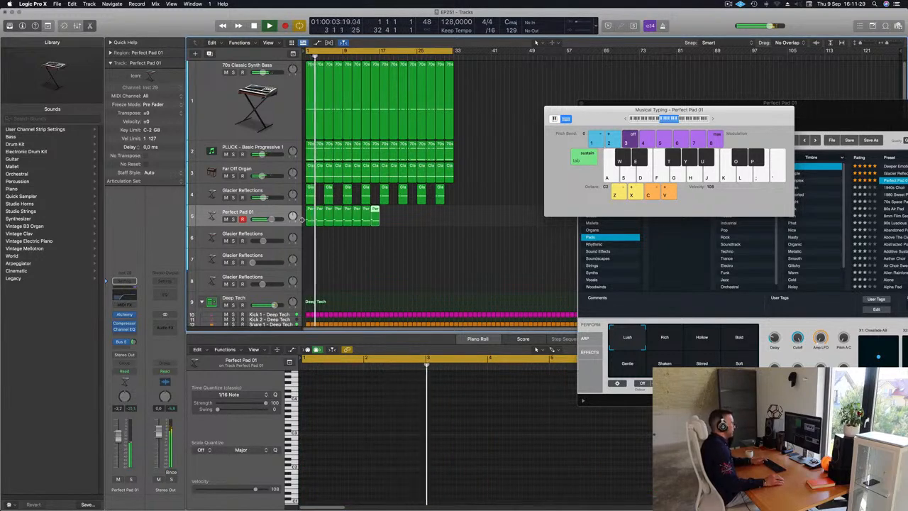
key("super+r")
key("super+r")
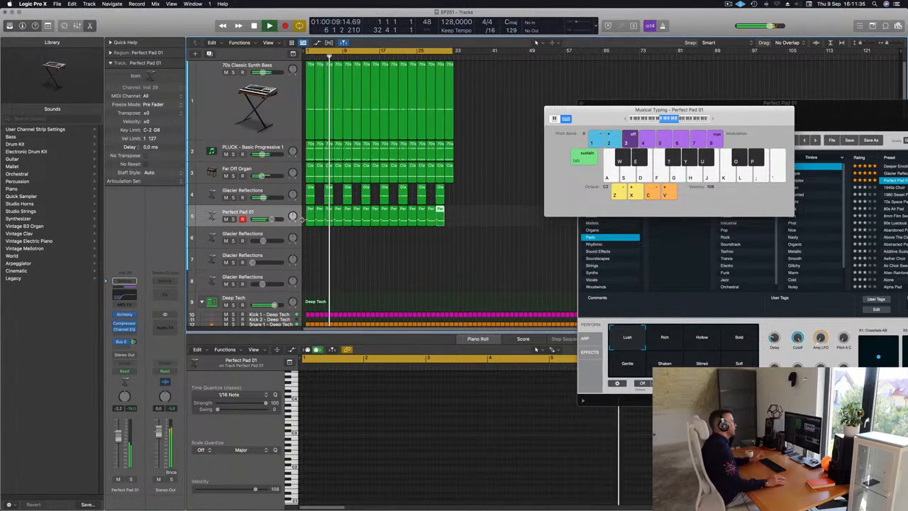
left_click(375, 266)
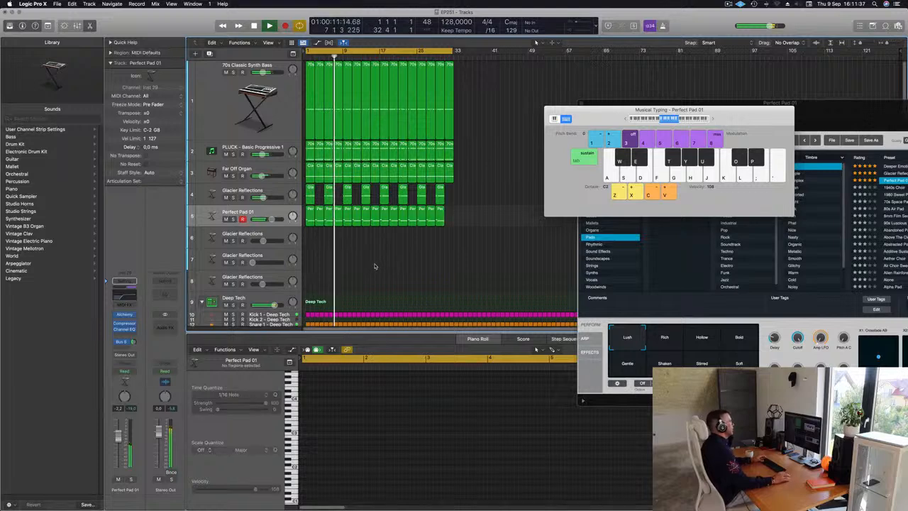
Step: Lower the Perfect Pad 01 track's volume to about -3.5 dB while replaying from the start
left_click(264, 214)
key("Return")
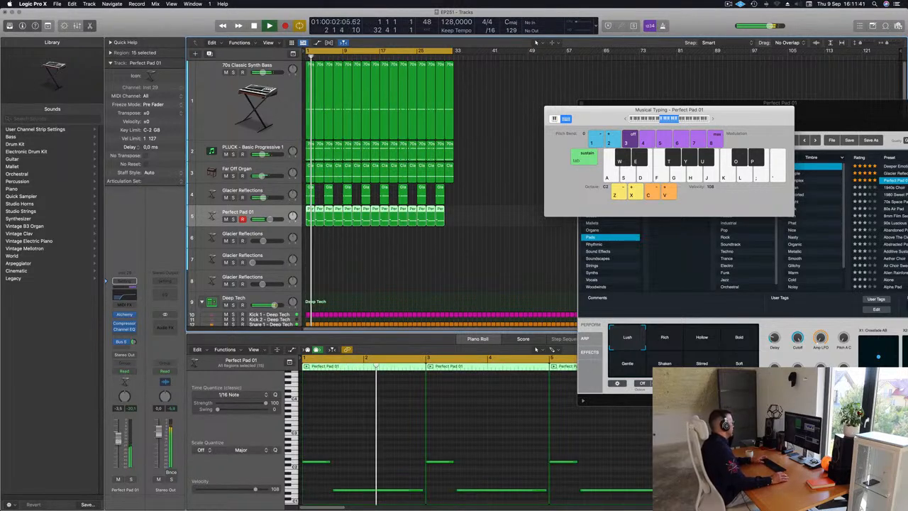
key("Return")
Step: Open the Perfect Pad 01 Alchemy instrument, set its Cutoff to about 50% during playback, and close it
left_click(124, 315)
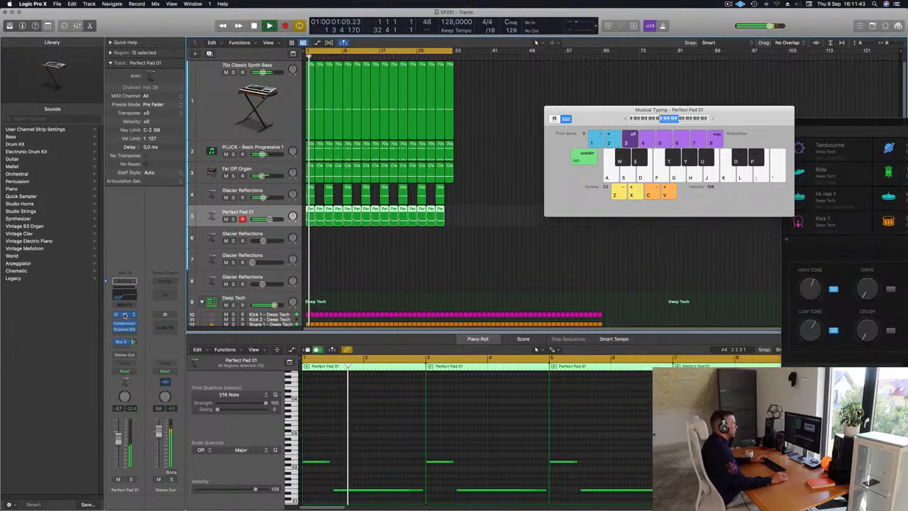
left_click(124, 315)
left_click_drag(721, 110, 407, 110)
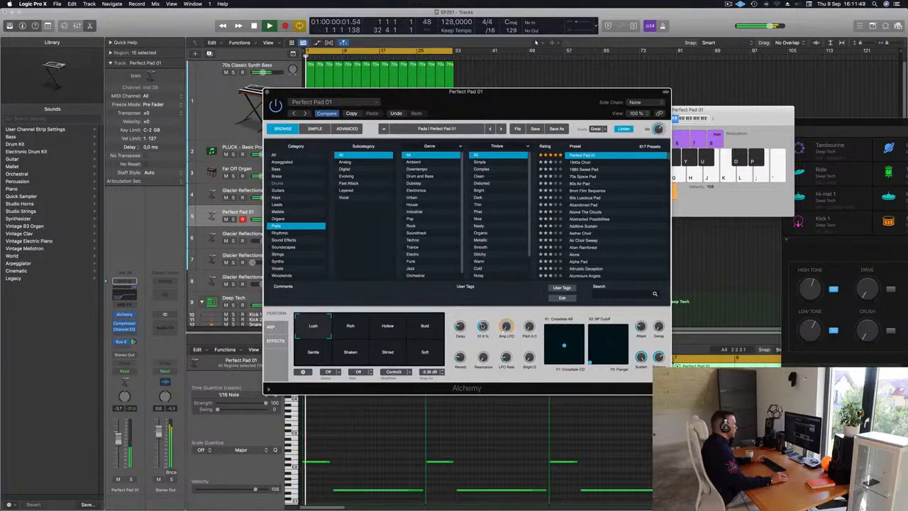
key("space")
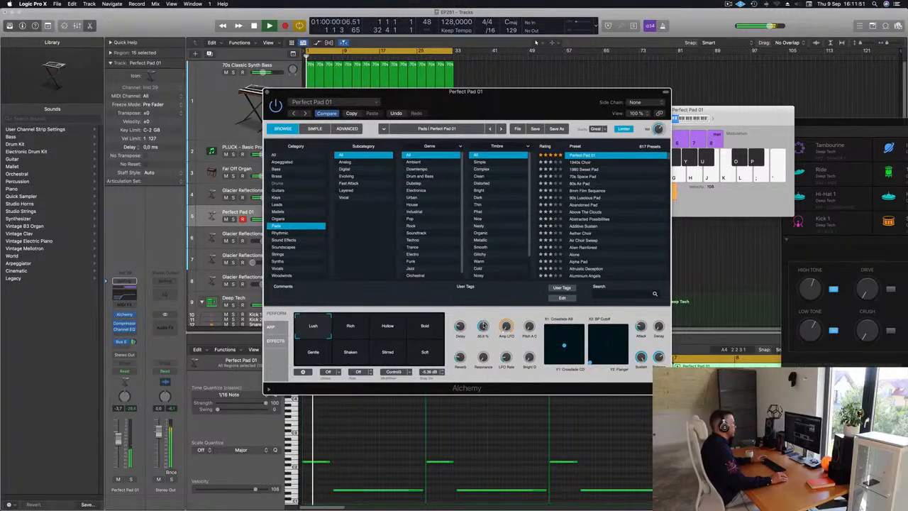
left_click_drag(468, 100, 358, 188)
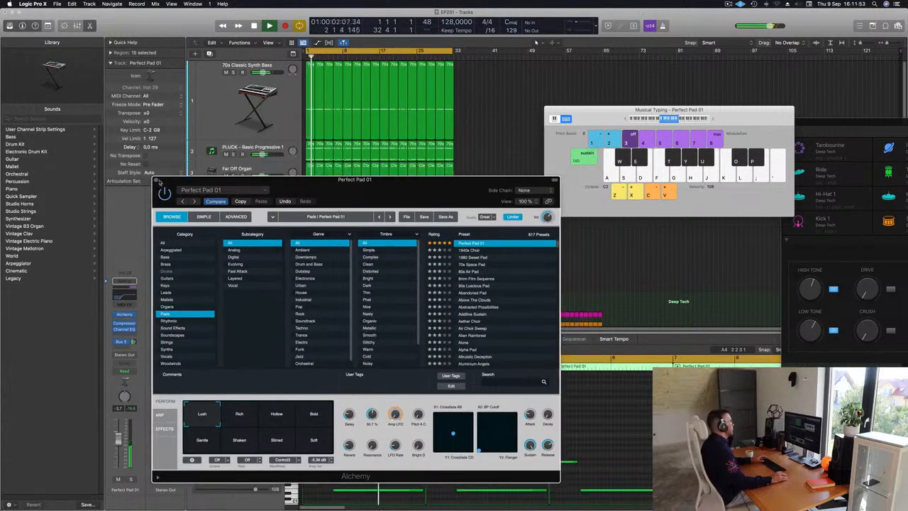
key("super+w")
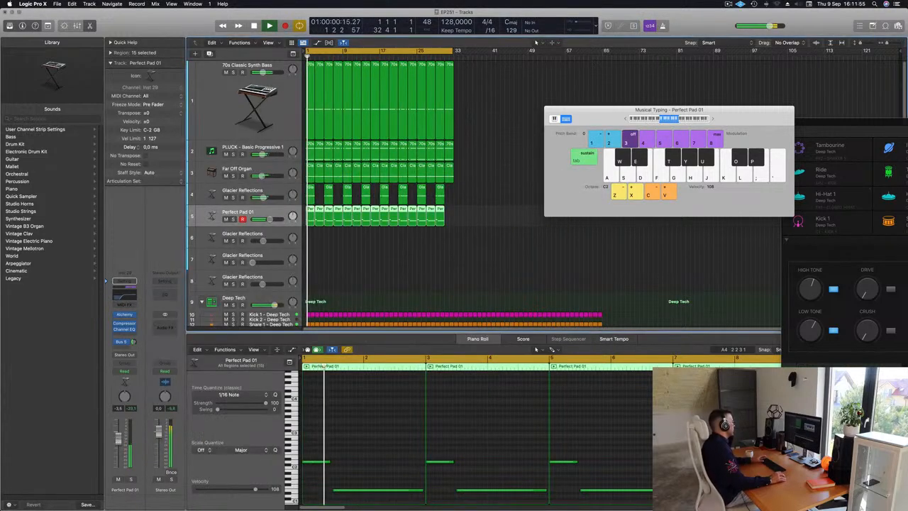
Step: Repeat the last Perfect Pad 01 region once more to fill the track up to bar 33
left_click(420, 255)
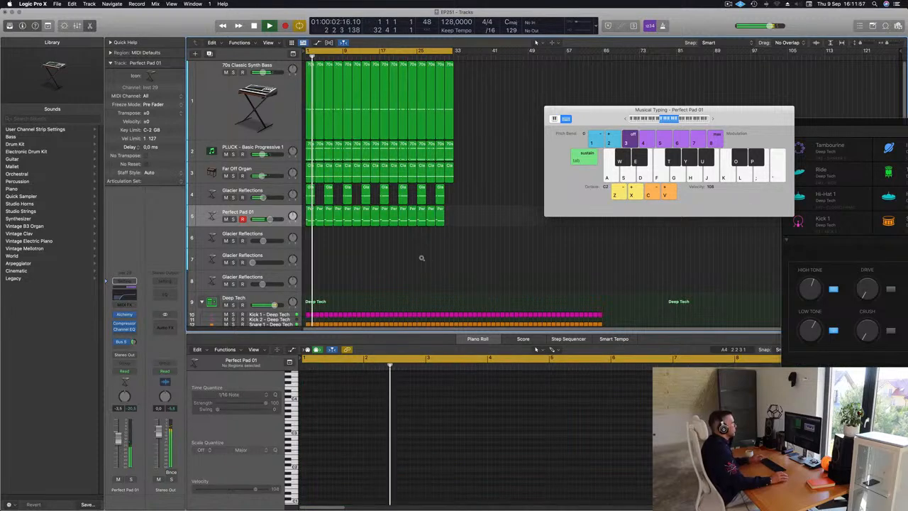
left_click_drag(464, 211, 440, 222)
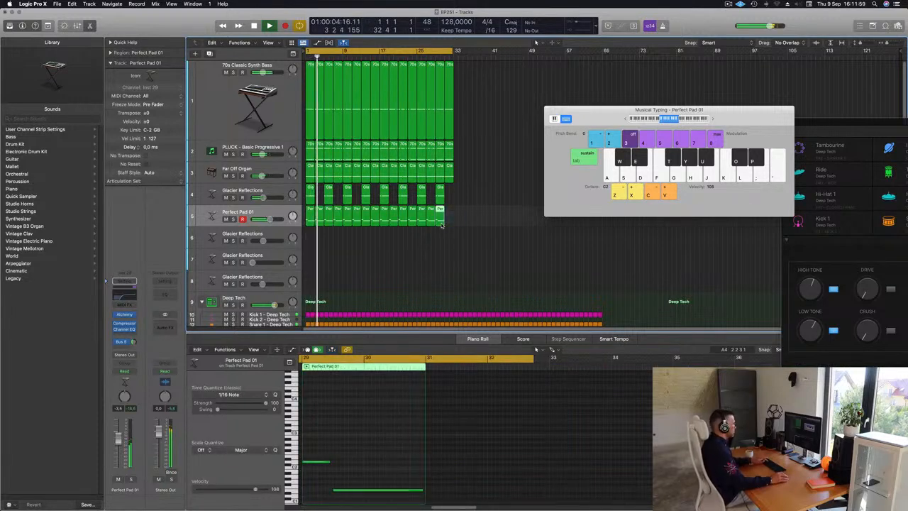
key("super+r")
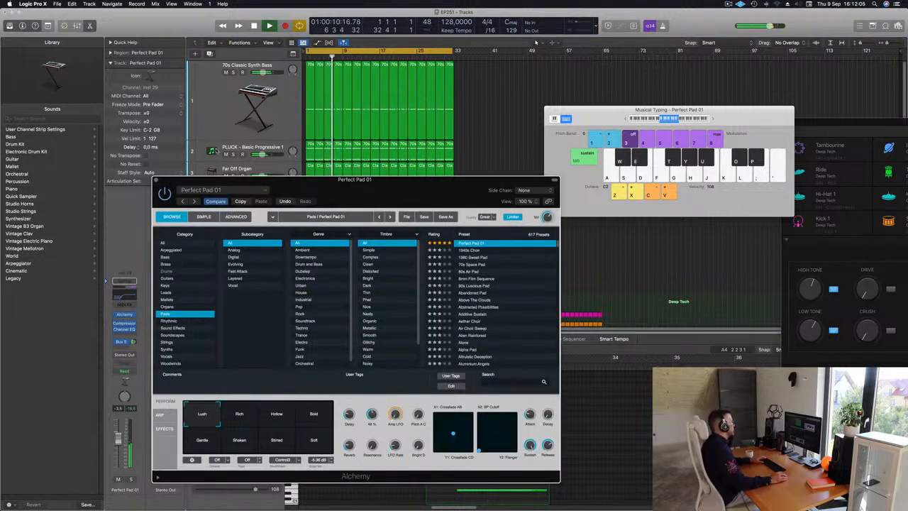
Step: Close the Perfect Pad 01 Alchemy instrument and open the Brassy and Funky Alchemy instrument of Glacier Reflections track 8, arranging the floating windows
key("super+w")
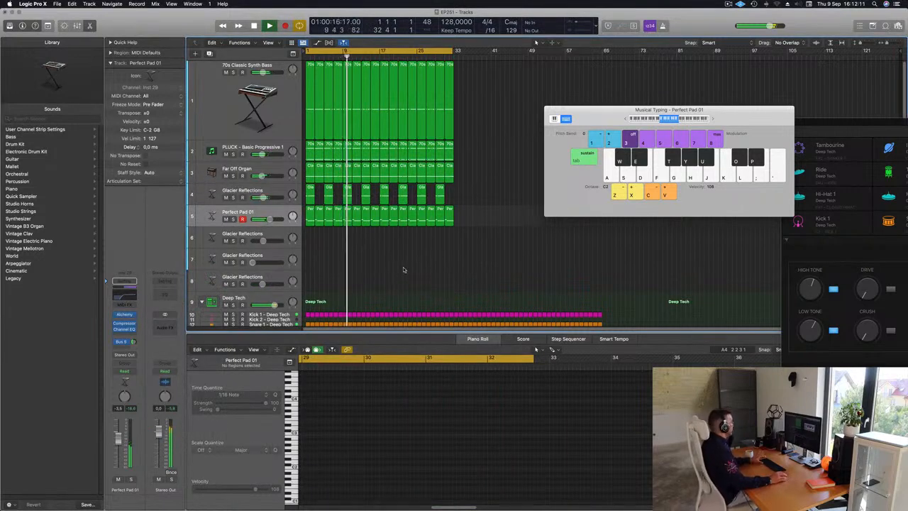
left_click(276, 275)
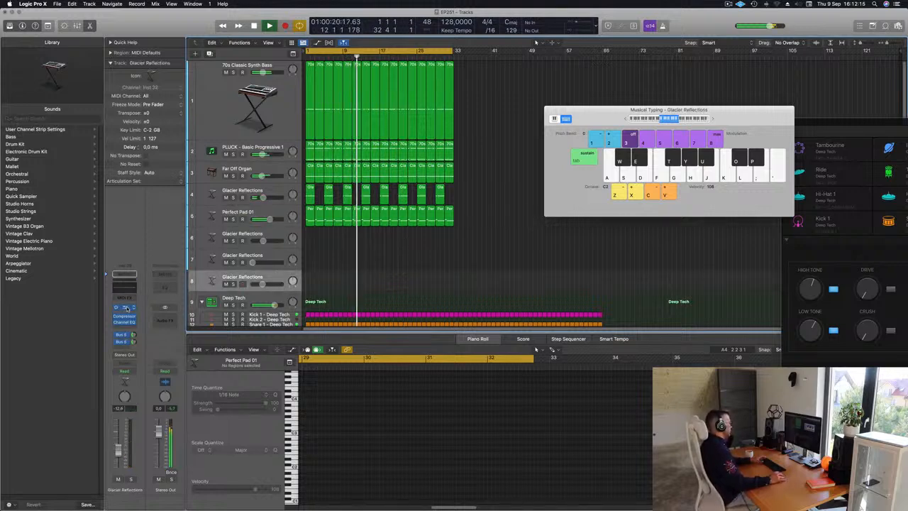
left_click(125, 309)
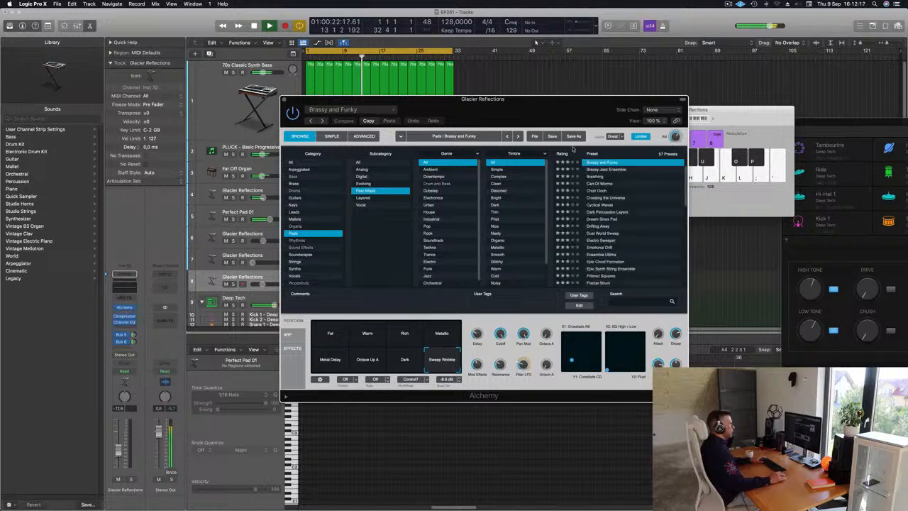
left_click_drag(599, 105, 620, 185)
left_click_drag(747, 114, 743, 114)
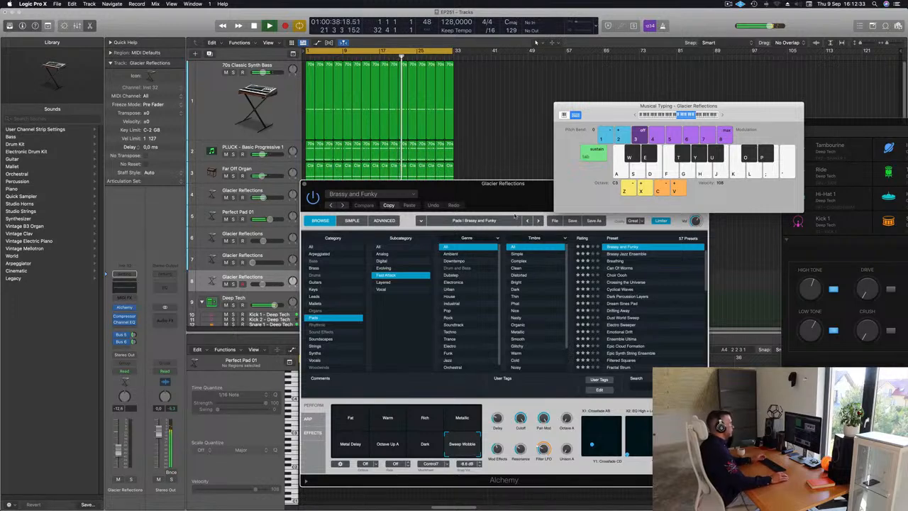
left_click_drag(547, 176, 573, 161)
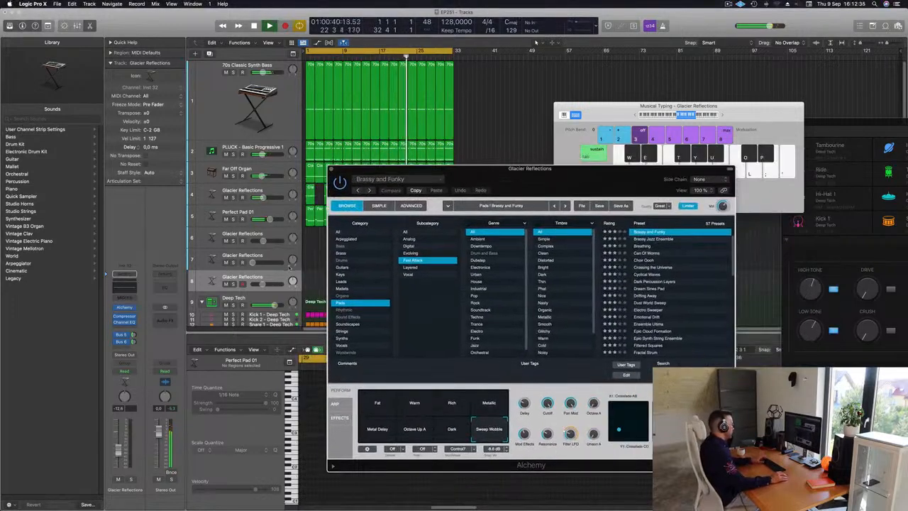
Step: Record-arm Glacier Reflections track 8, switch its Alchemy snapshot to Warm, and set the track's volume to about -8 dB
key("k")
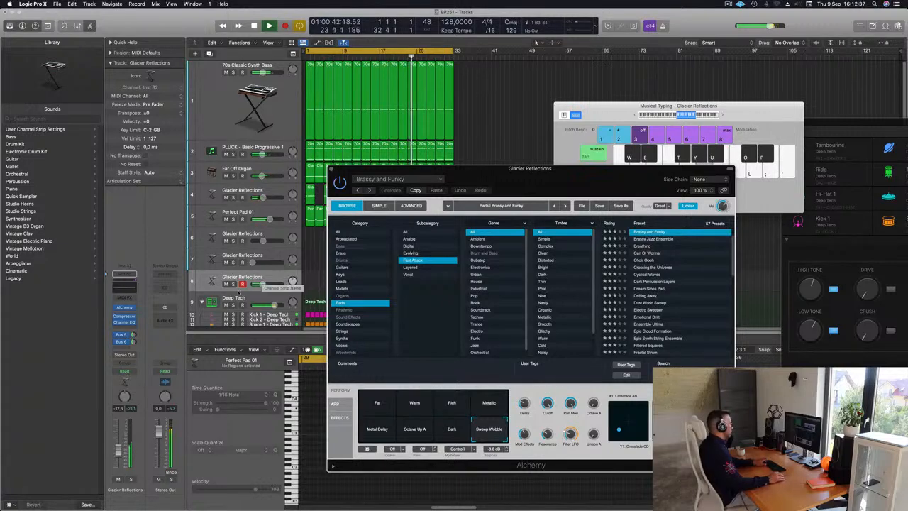
key("super+w")
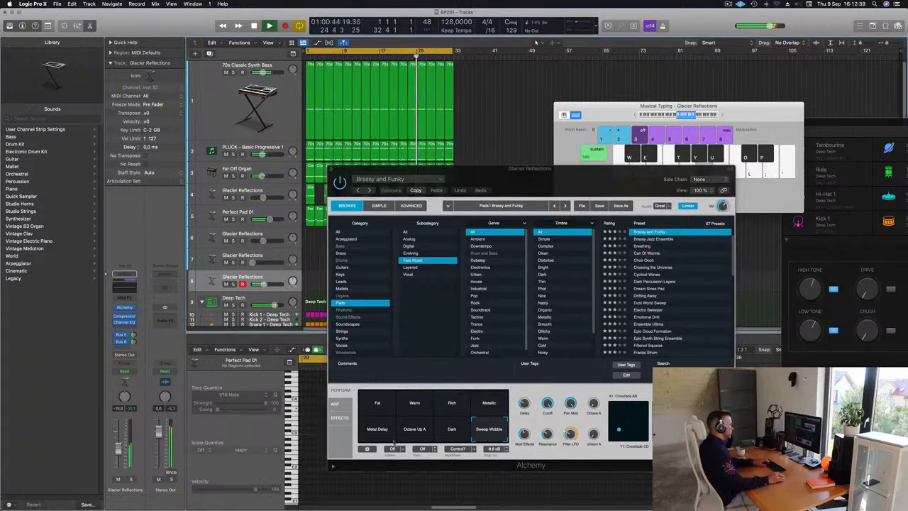
left_click(408, 403)
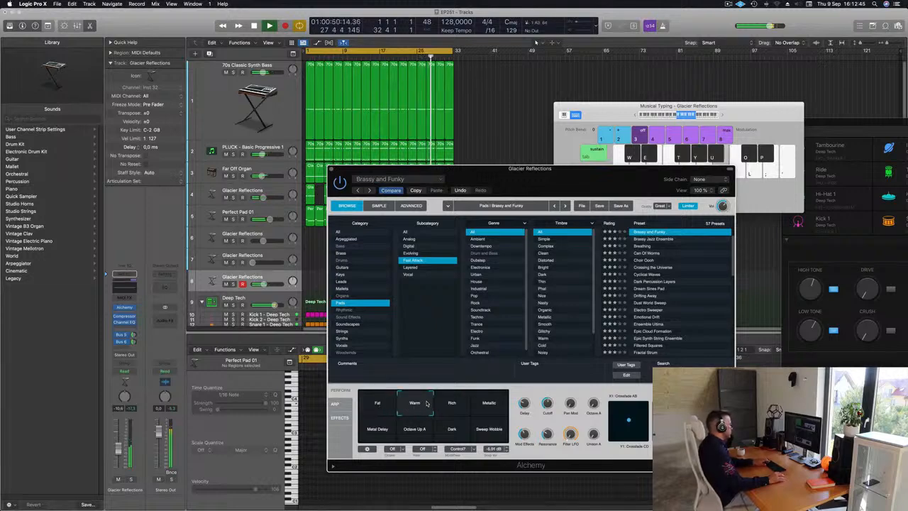
left_click_drag(119, 452, 118, 447)
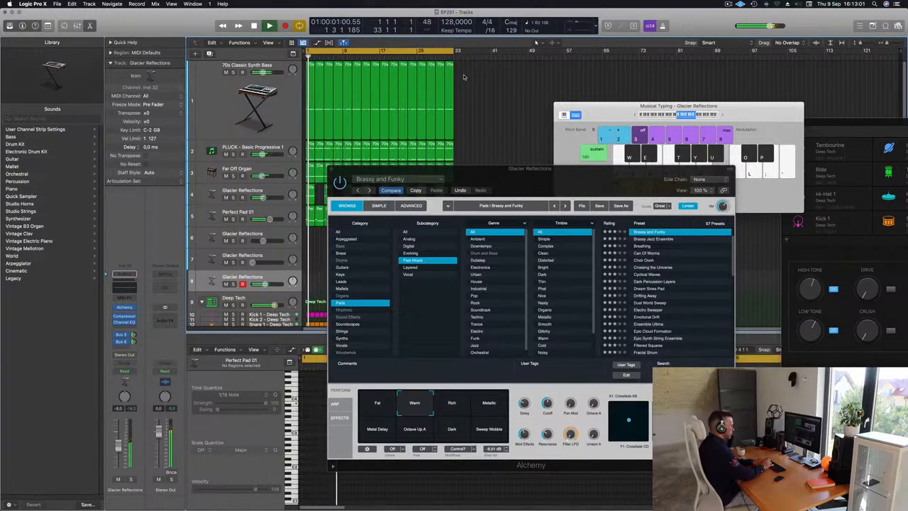
Step: Record a Brassy and Funky melody with Musical Typing on Glacier Reflections track 8, from about bar 3 through bar 8
key("space")
key("r")
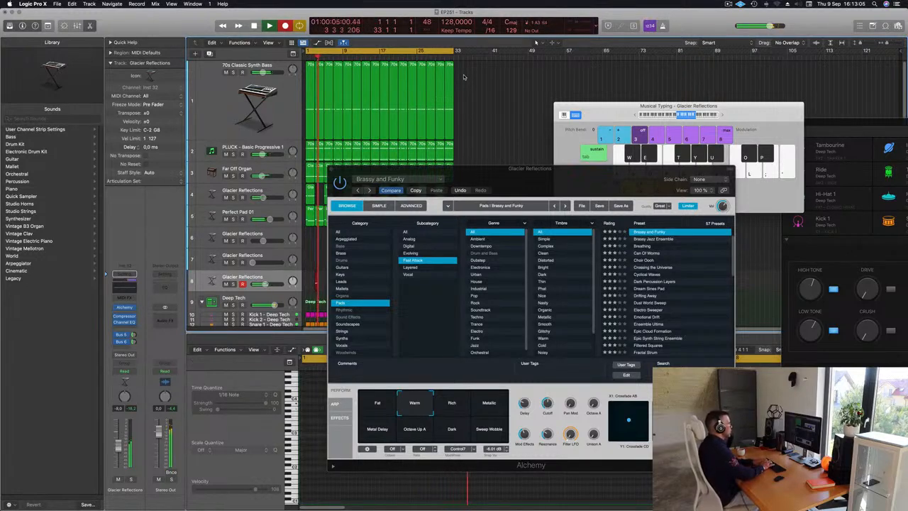
key("semicolon")
key("l")
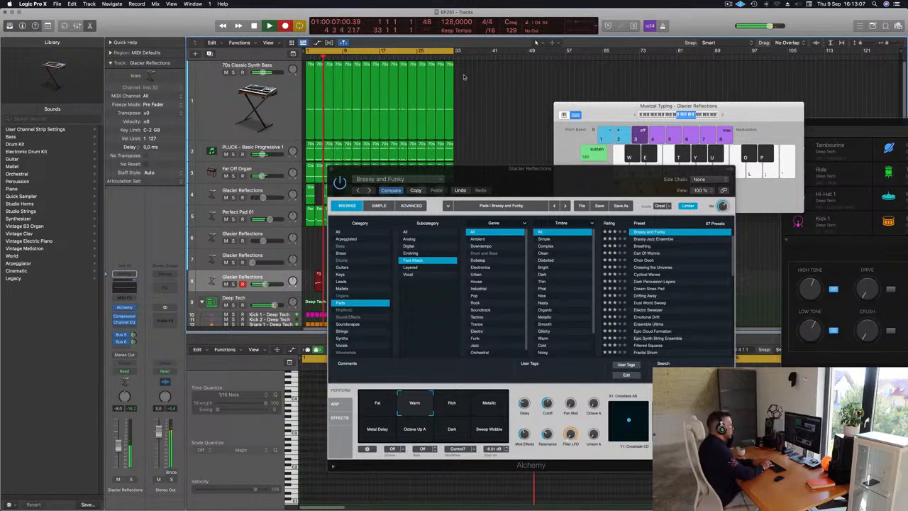
key("h")
key("j")
key("semicolon")
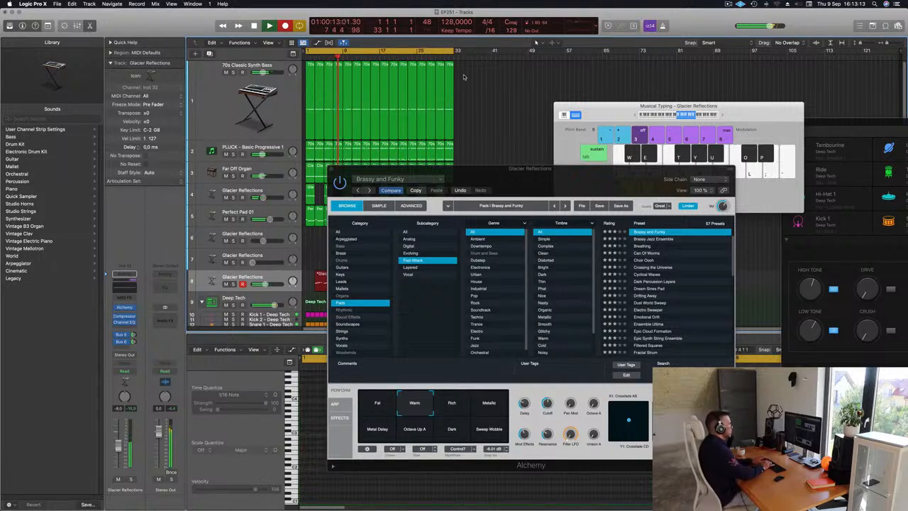
key("semicolon")
key("l")
key("space")
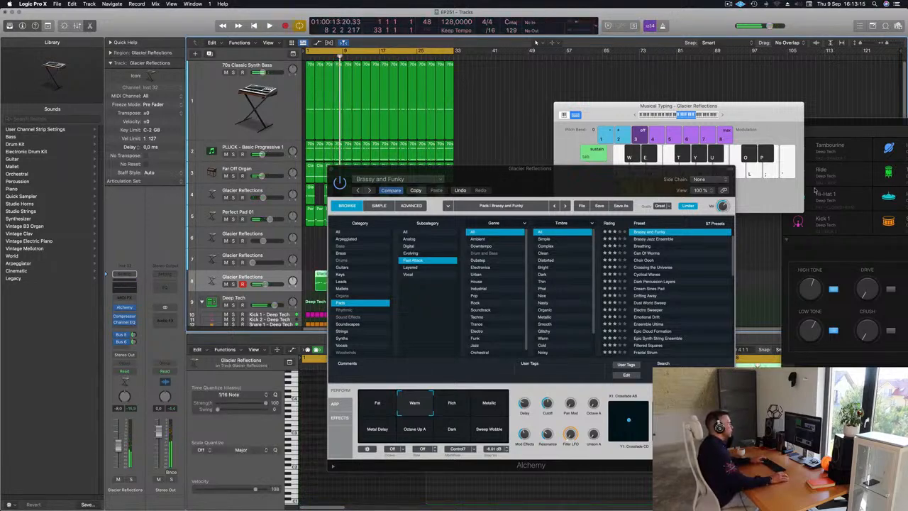
Step: Split the recorded Glacier Reflections region at bar 5 and keep only its four-bar second part, placed at bar 1
left_click_drag(404, 168, 506, 157)
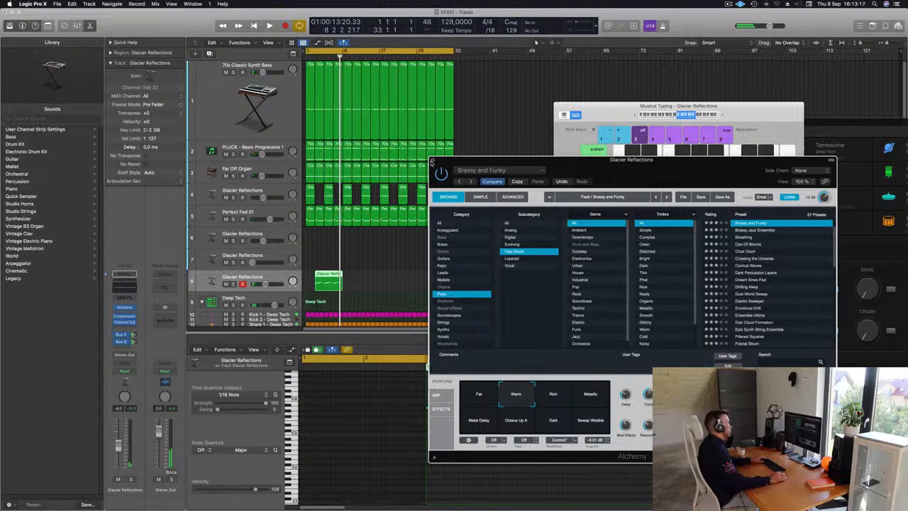
left_click(325, 282)
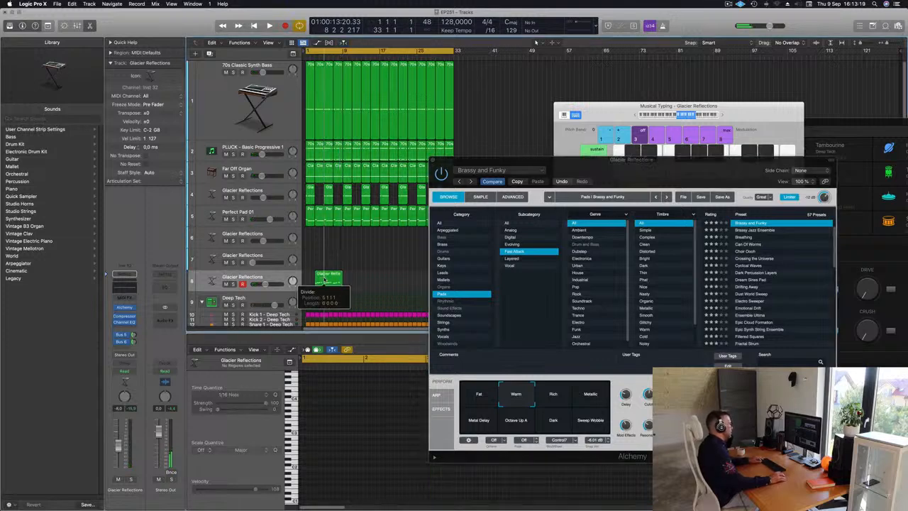
key("Return")
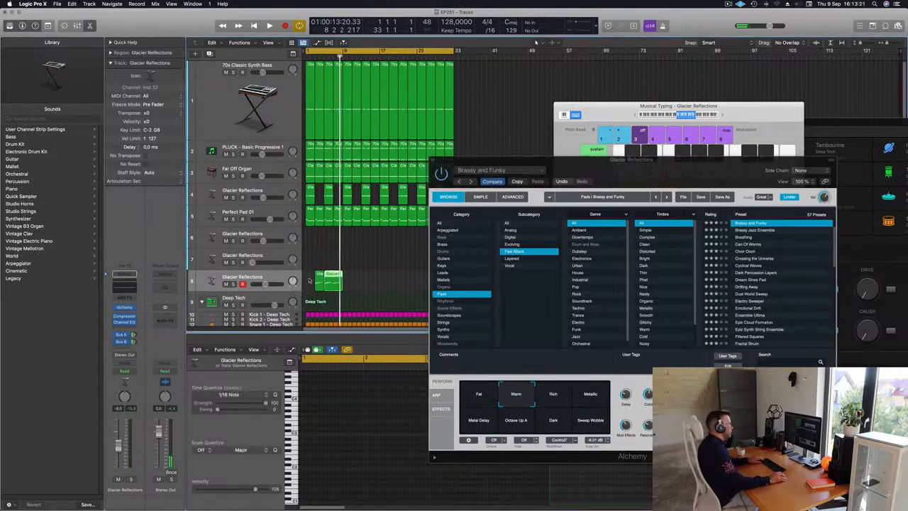
left_click_drag(318, 279, 307, 280)
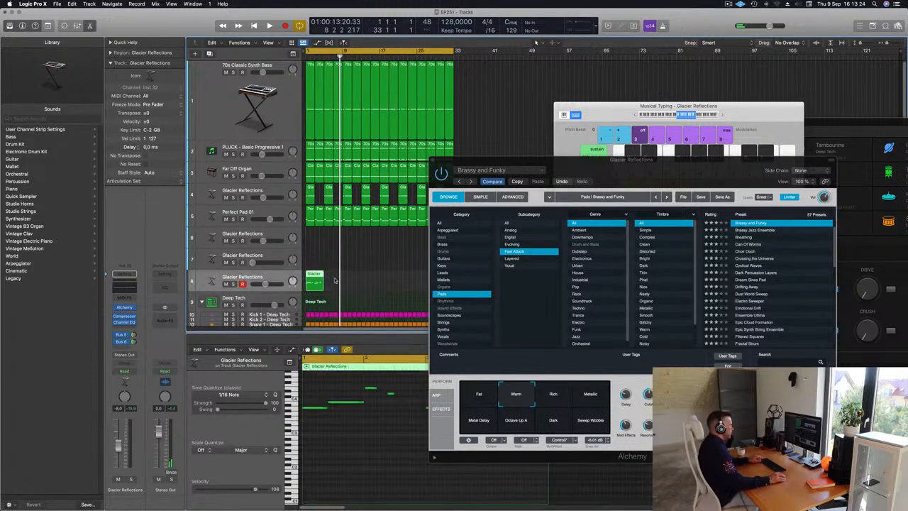
Step: Quantize all notes of the four-bar Glacier Reflections region to 1/16 Note and close the Alchemy window
key("super+a")
left_click(355, 461)
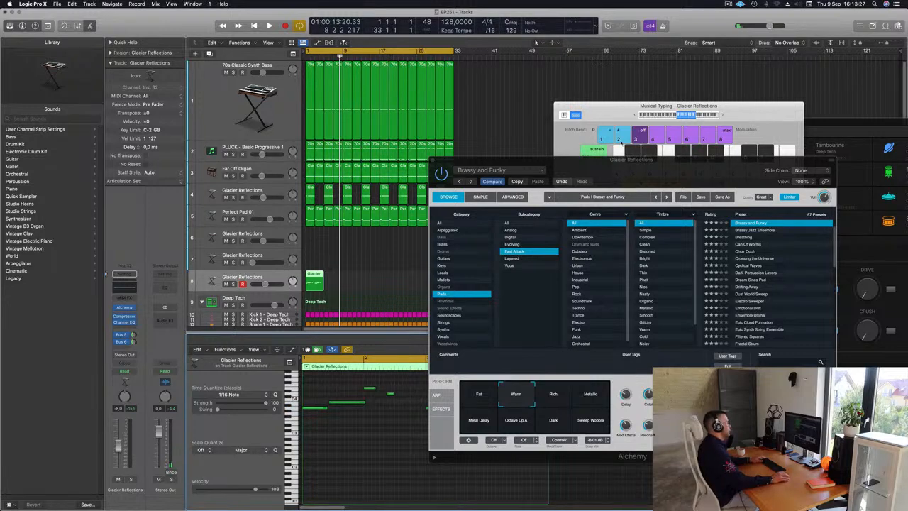
left_click_drag(621, 165, 605, 105)
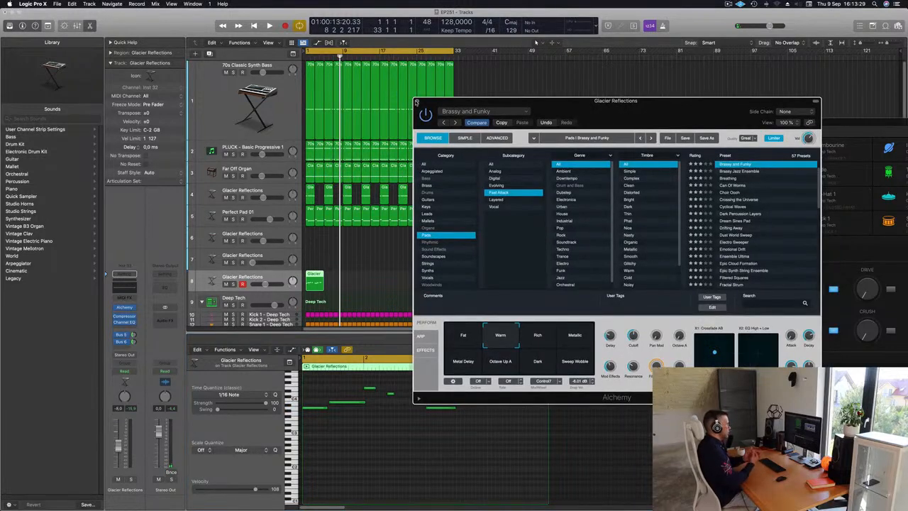
left_click(417, 102)
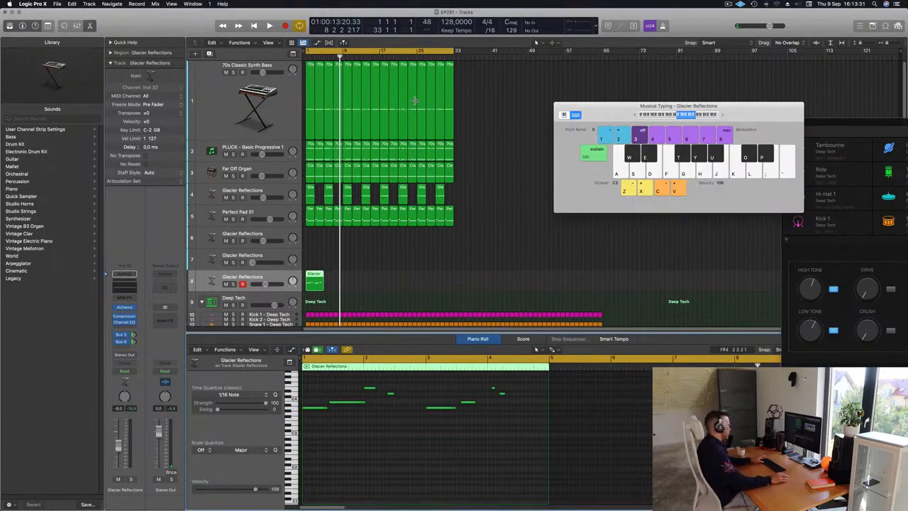
Step: Play the Glacier Reflections region from the start and shorten its second note to end just before bar 2
key("Return")
key("space")
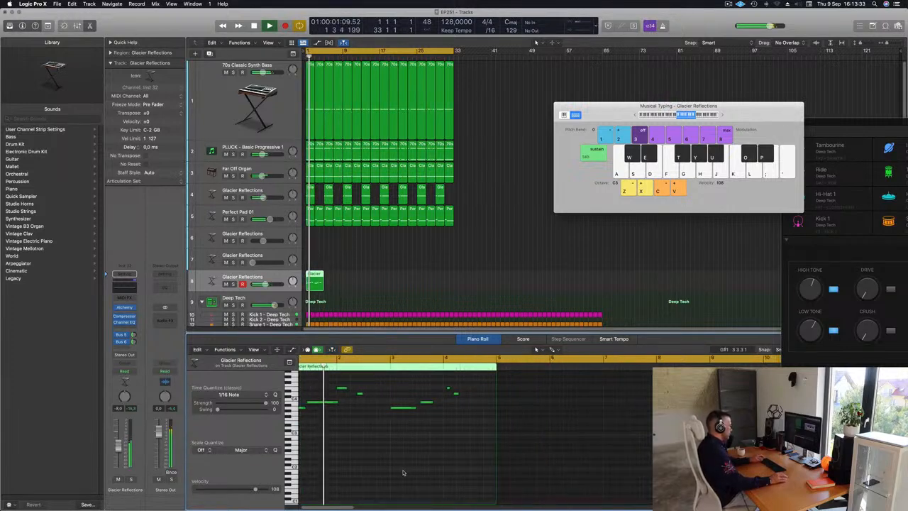
key("Return")
left_click_drag(355, 402, 351, 402)
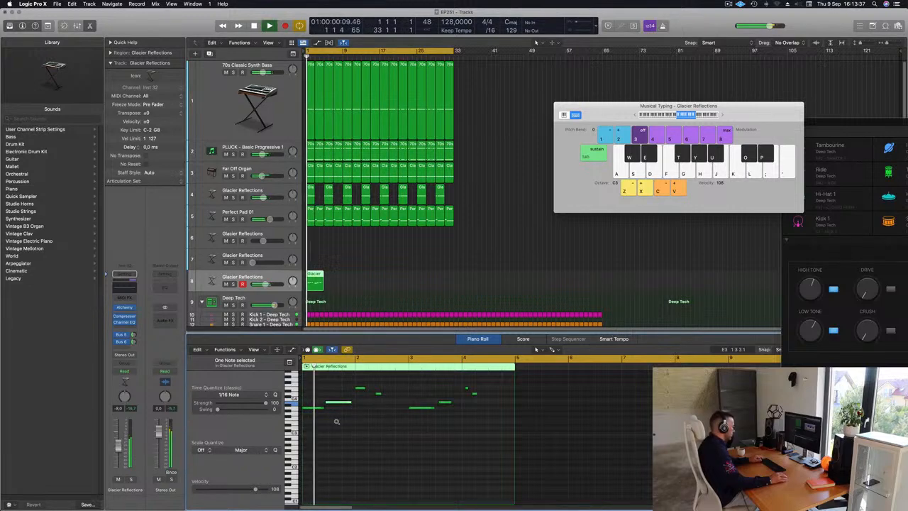
scroll(337, 421, "up", 5)
scroll(348, 422, "left", 3)
key("space")
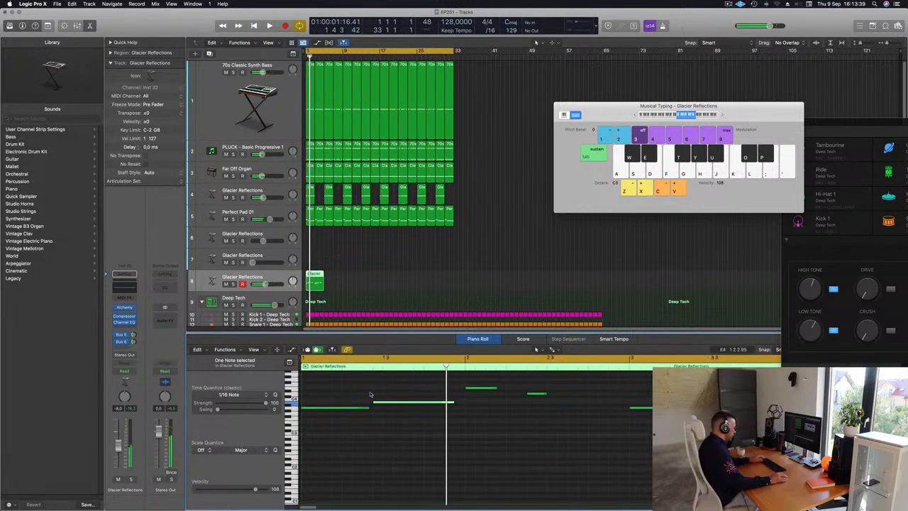
Step: Replay the arrangement from the start and check the Glacier Reflections notes in bars 1 to 4
scroll(383, 423, "down", 4)
key("Return")
key("space")
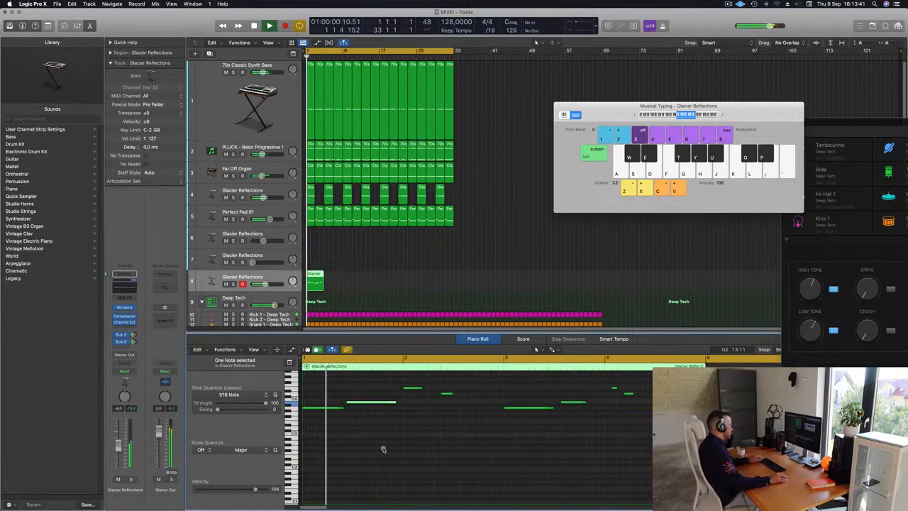
scroll(446, 428, "down", 1)
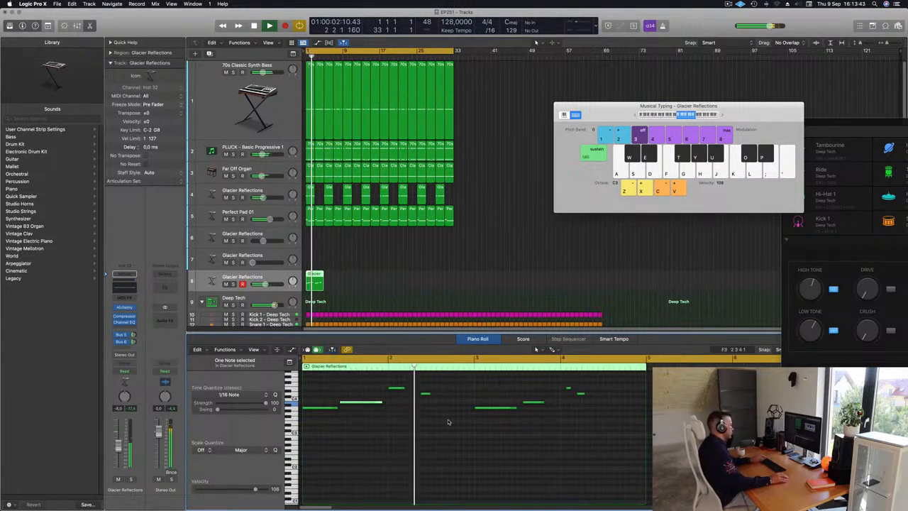
key("Return")
key("Return")
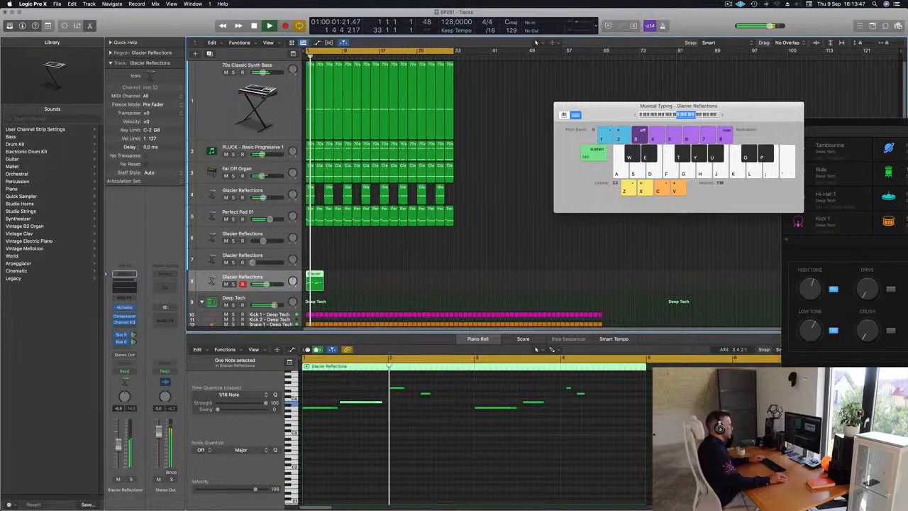
scroll(458, 392, "down", 1)
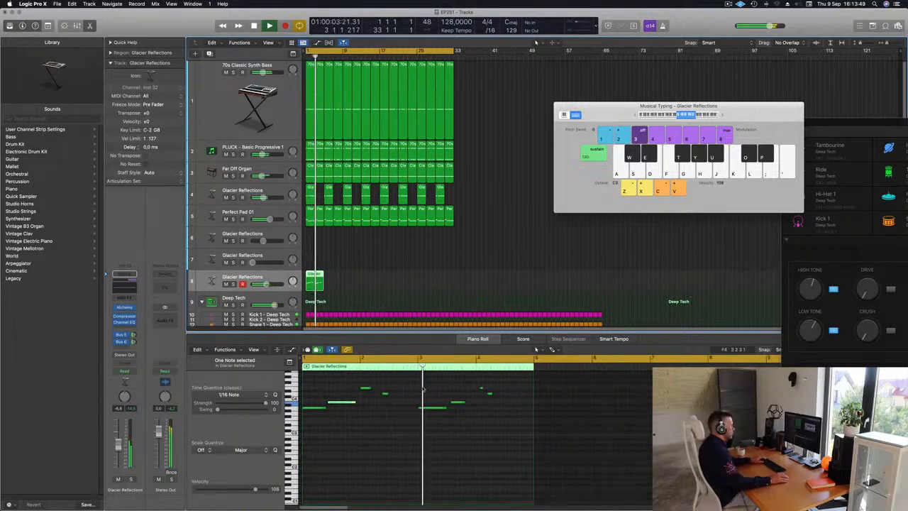
key("Return")
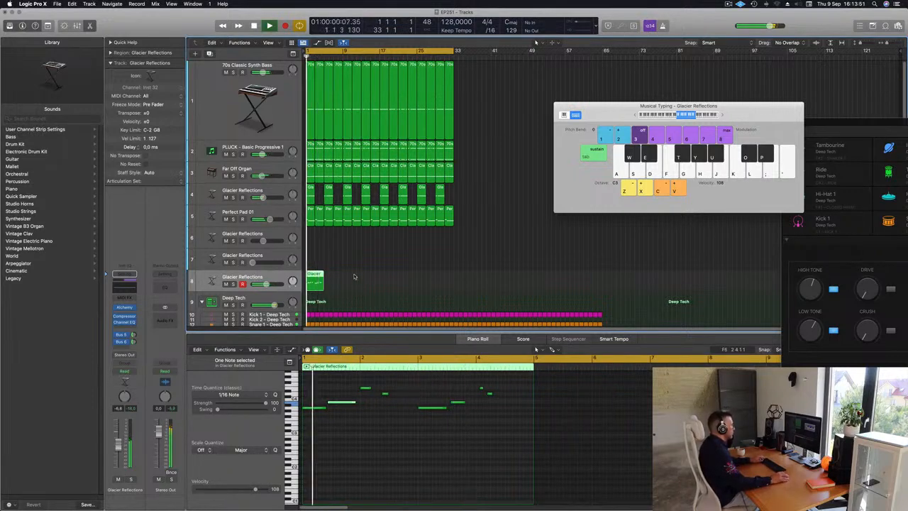
Step: Replace the Glacier Reflections notes in bars 3 and 4 with a copy of the four notes from bars 1 and 2, and replay
left_click_drag(422, 379, 518, 431)
key("Delete")
left_click_drag(429, 384, 432, 409)
key("space")
key("space")
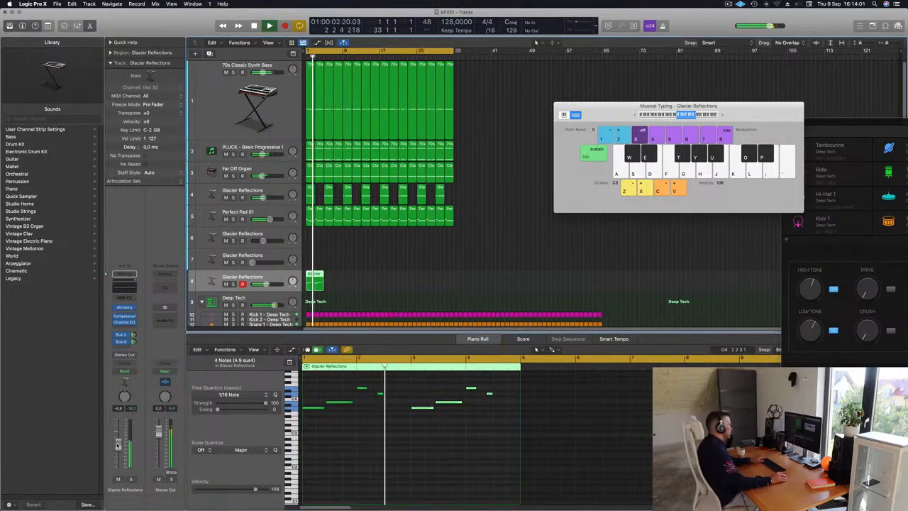
key("space")
key("space")
Step: Duplicate Glacier Reflections track 8 as a new empty track below it with the same instrument settings
key("v")
left_click_drag(383, 272, 315, 282)
key("super+d")
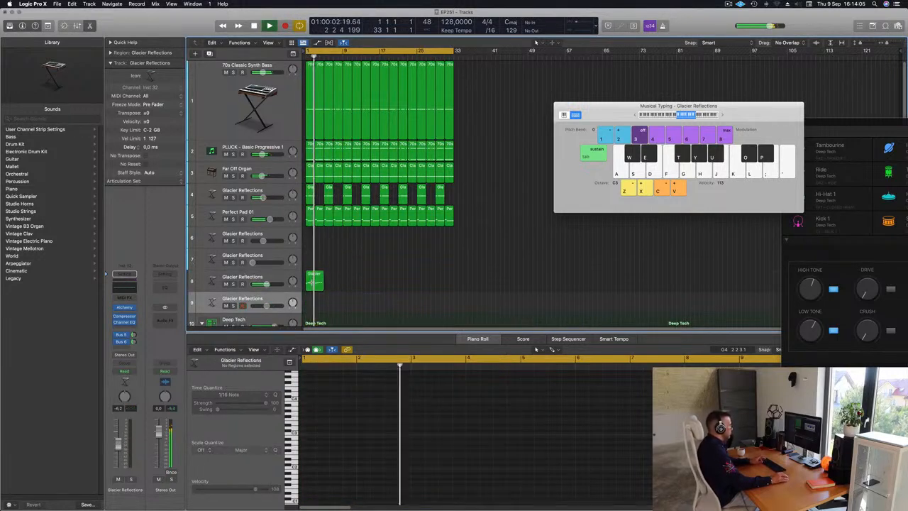
Step: Repeat the four-bar region along Glacier Reflections track 8 up to bar 33
left_click(308, 282)
key("super+r")
key("super+r")
key("super+r")
key("super+r")
key("super+r")
key("super+r")
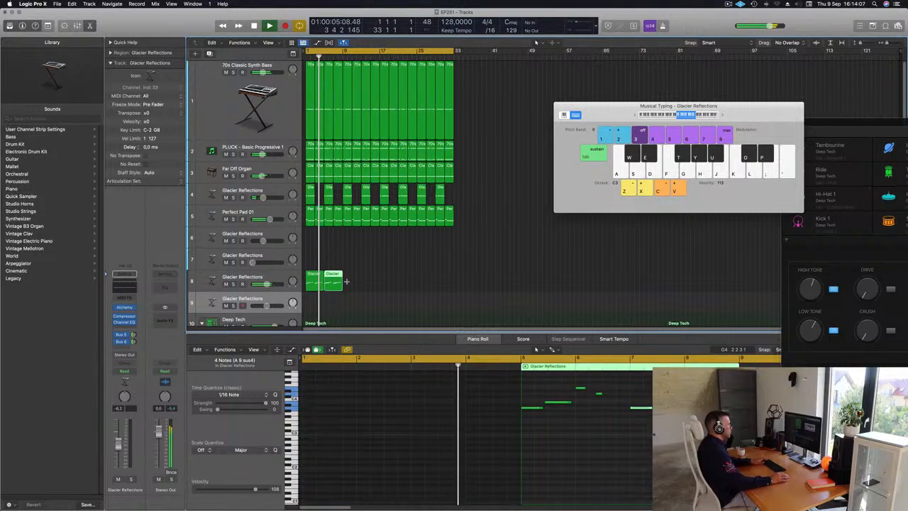
key("super+r")
key("space")
key("space")
Step: Select Glacier Reflections track 8 and replay the arrangement from the start
left_click(240, 278)
key("space")
key("space")
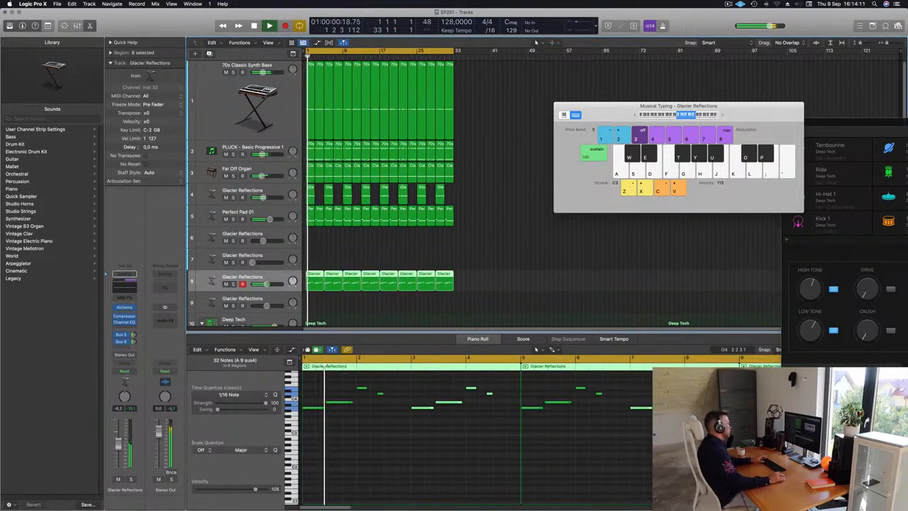
Step: Open Alchemy on Glacier Reflections track 8, audition sounds around the Rich variation and return to Warm
left_click(124, 309)
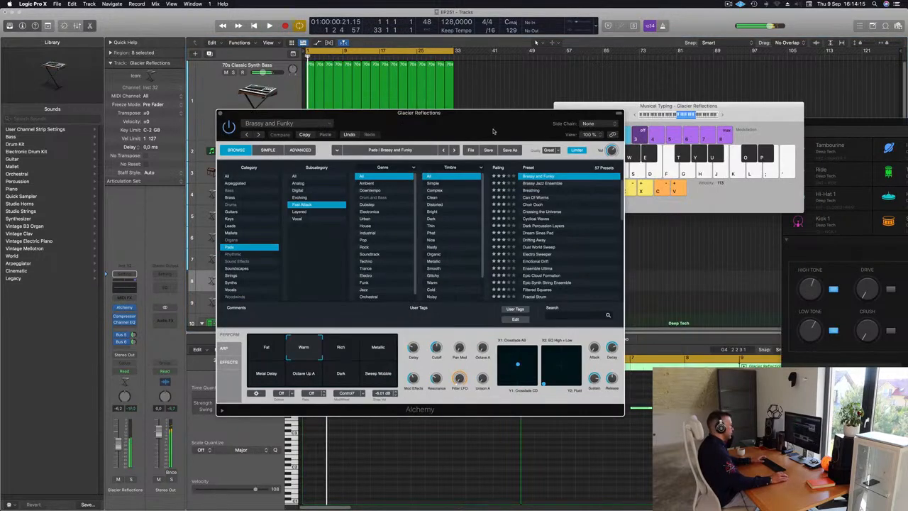
left_click_drag(494, 130, 529, 128)
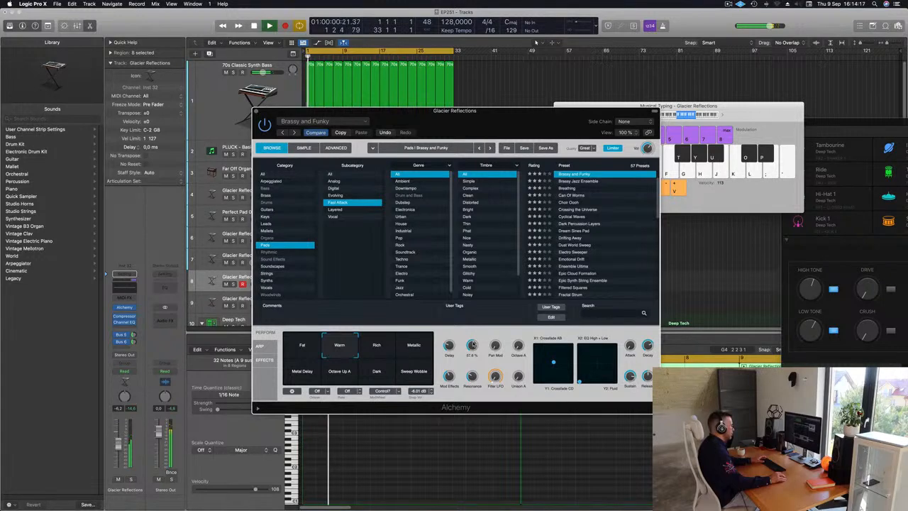
left_click_drag(503, 123, 585, 120)
left_click(459, 340)
left_click(494, 346)
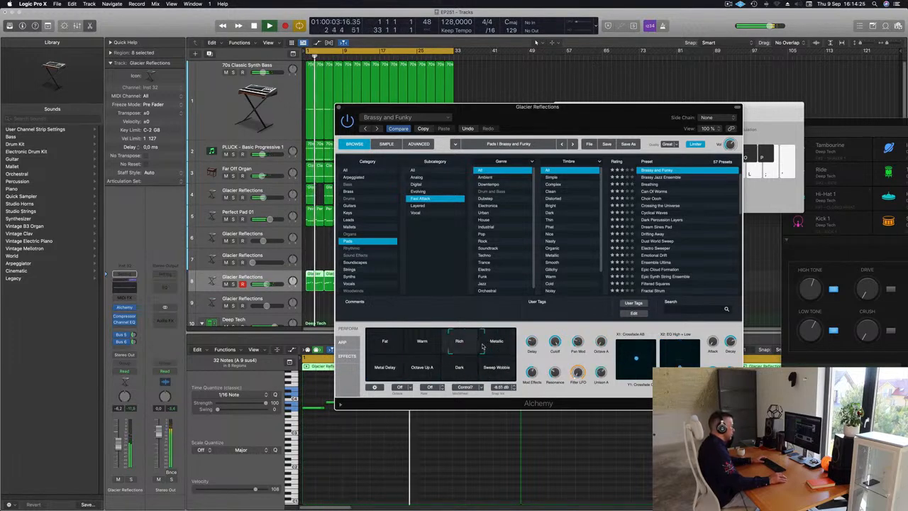
left_click(434, 344)
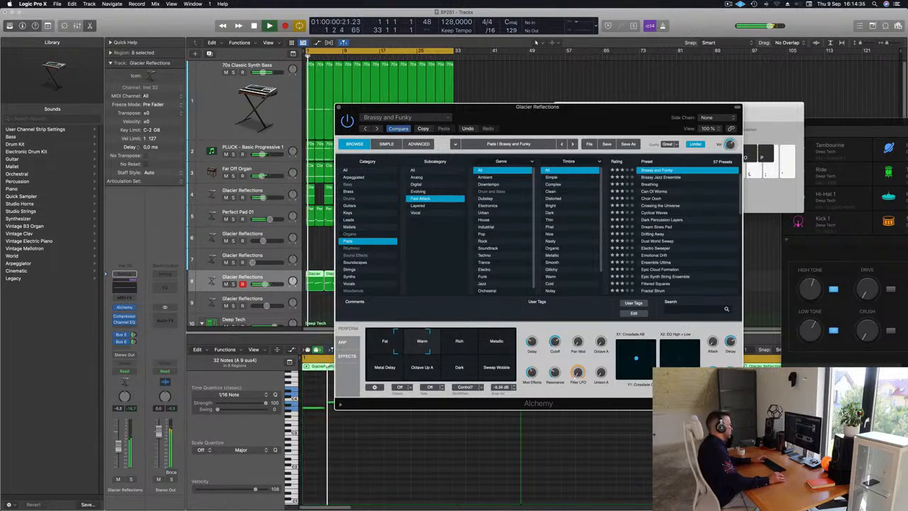
Step: Apply a 436 Hz, 12 dB/Oct low cut in the Channel EQ of Glacier Reflections track 8 and close the EQ
left_click(129, 289)
left_click(324, 137)
left_click_drag(314, 193, 560, 148)
left_click_drag(535, 101, 342, 147)
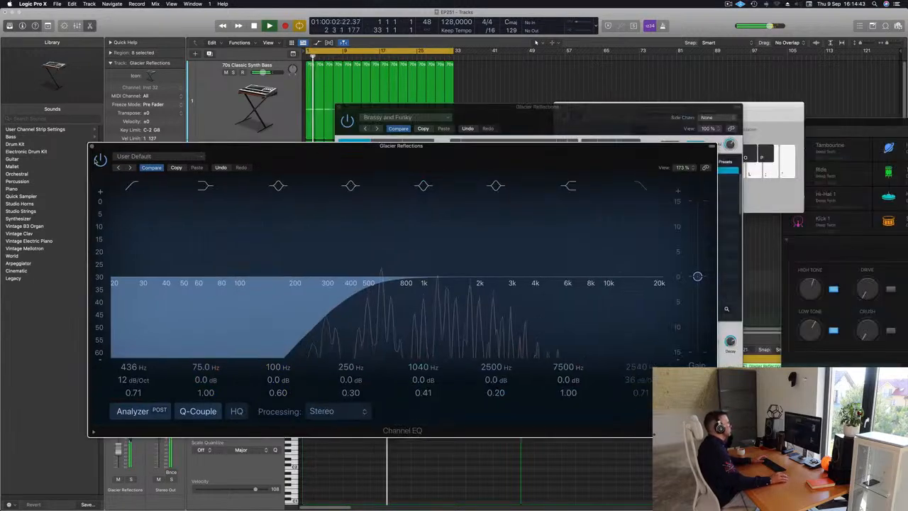
left_click(91, 146)
Step: Try lowering the first bar 4 note and raising the last one in the first Glacier Reflections region on track 8
left_click_drag(426, 108, 724, 106)
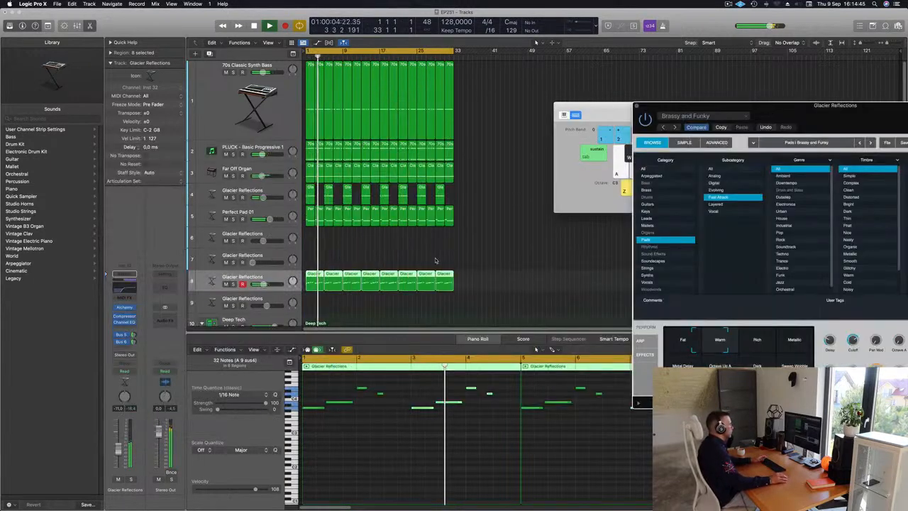
left_click(311, 259)
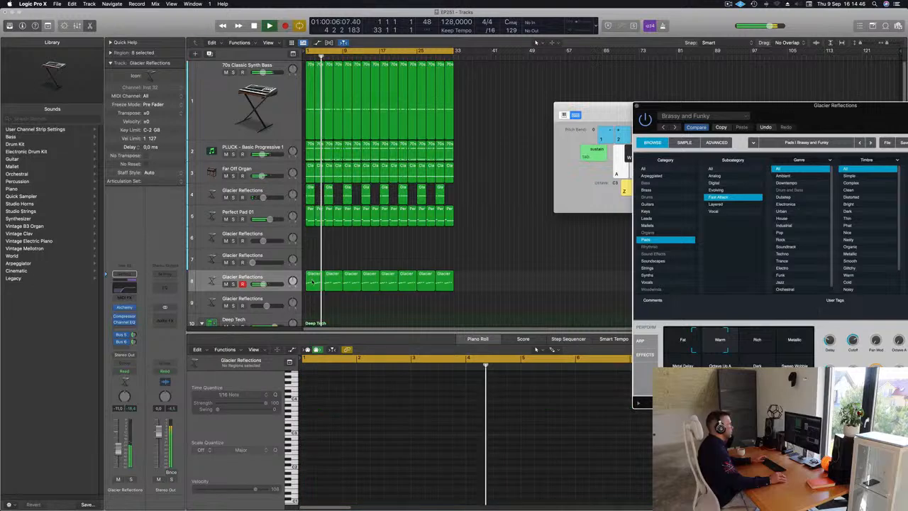
left_click(315, 278)
left_click(490, 403)
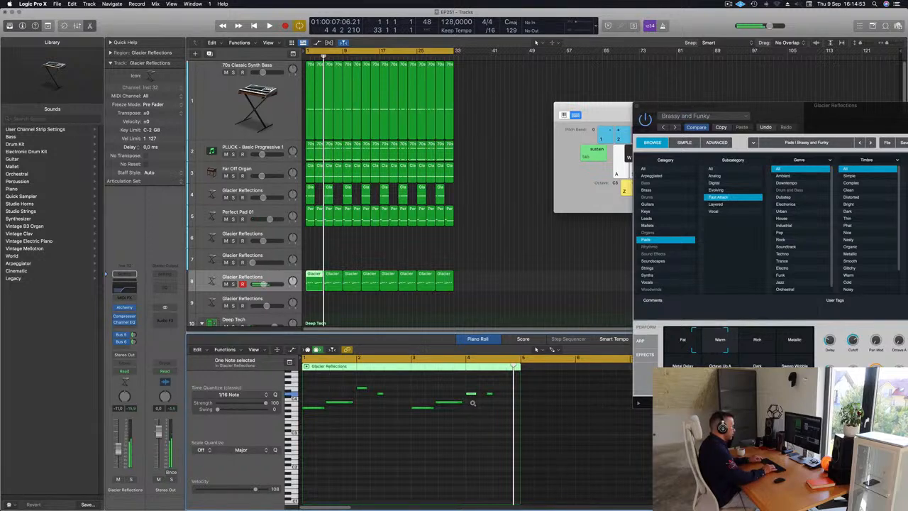
key("space")
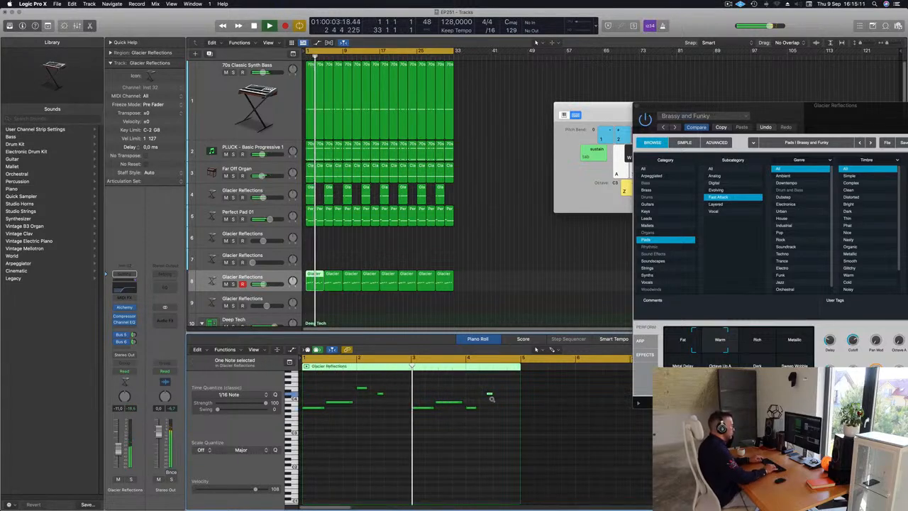
key("alt+Up")
key("alt+Up")
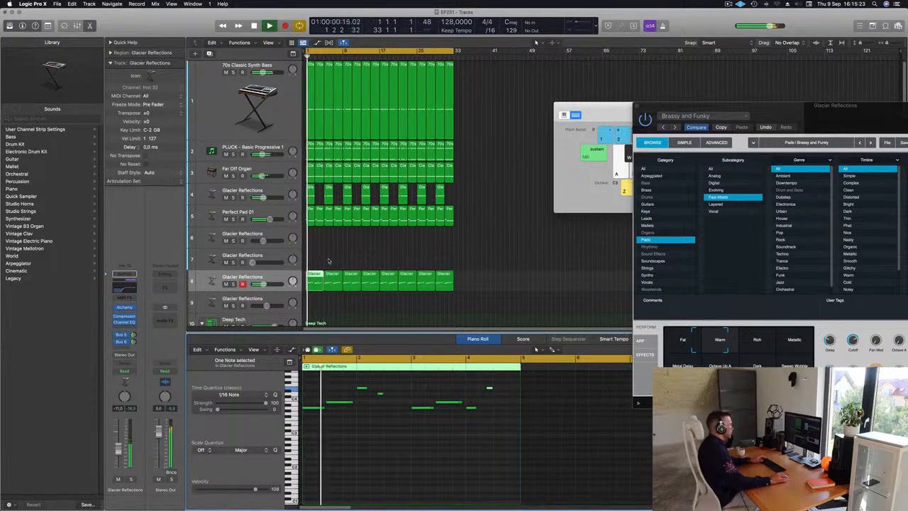
Step: Replace the first Glacier Reflections region on track 8 with a copy of the second region and replay from the start
key("Delete")
left_click_drag(338, 282, 318, 281)
key("Return")
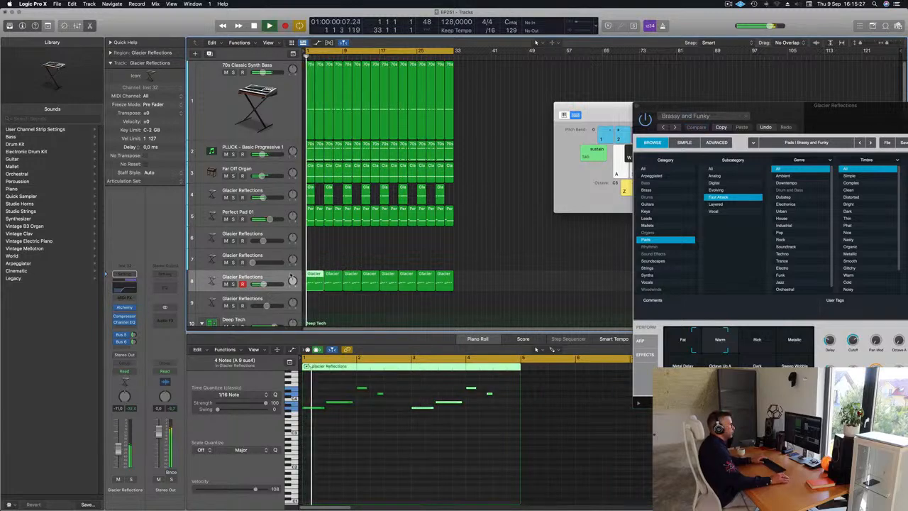
Step: Set Alchemy's Cutoff on Glacier Reflections track 8 to about 66.3% and close the synth window
left_click_drag(796, 105, 561, 62)
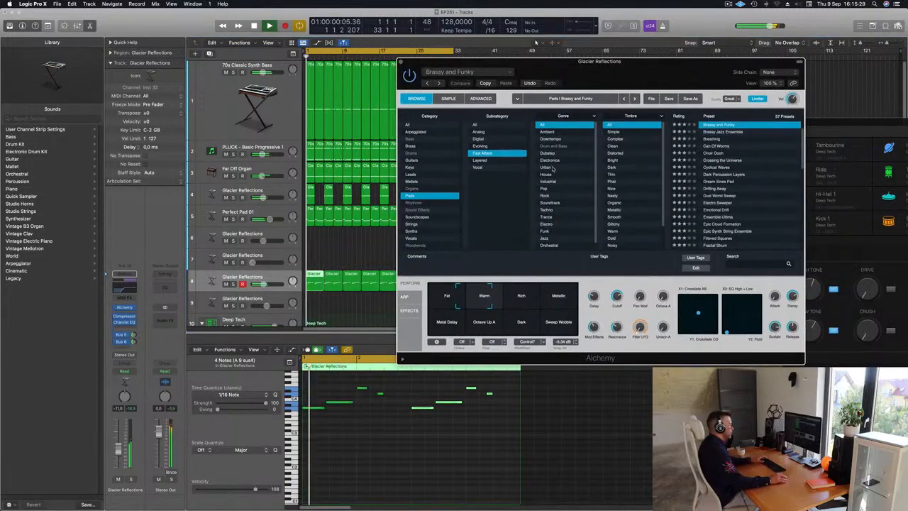
left_click_drag(618, 297, 618, 304)
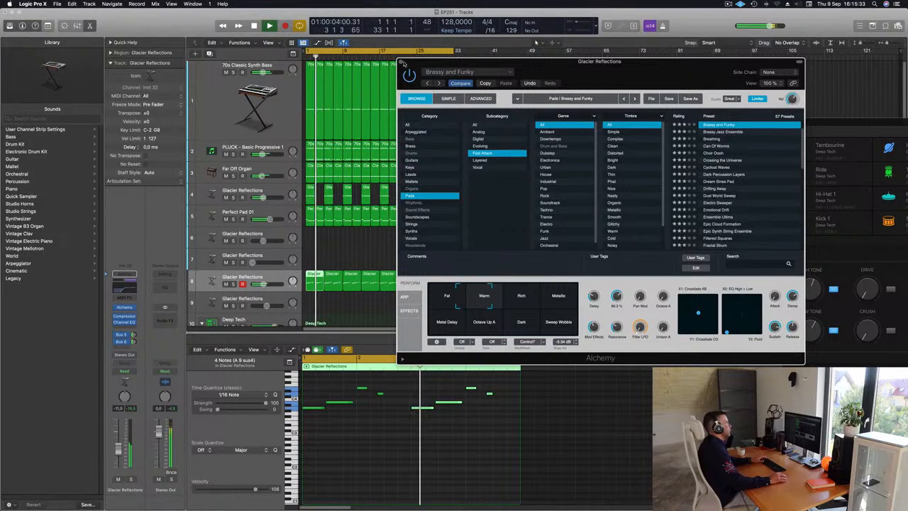
key("super+w")
Step: Copy the first Tom Low region to bar 1 of the Block - Deep Tech track and enlarge that track
scroll(416, 229, "down", 6)
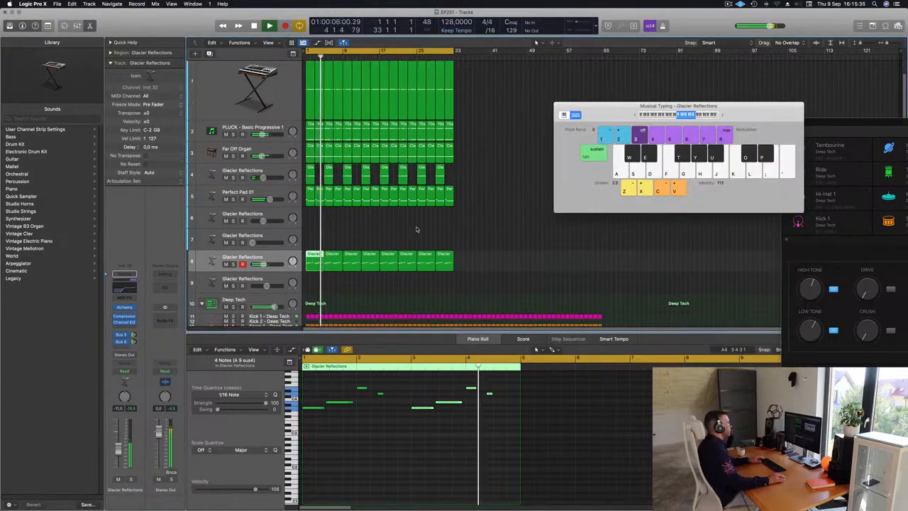
scroll(394, 220, "down", 2)
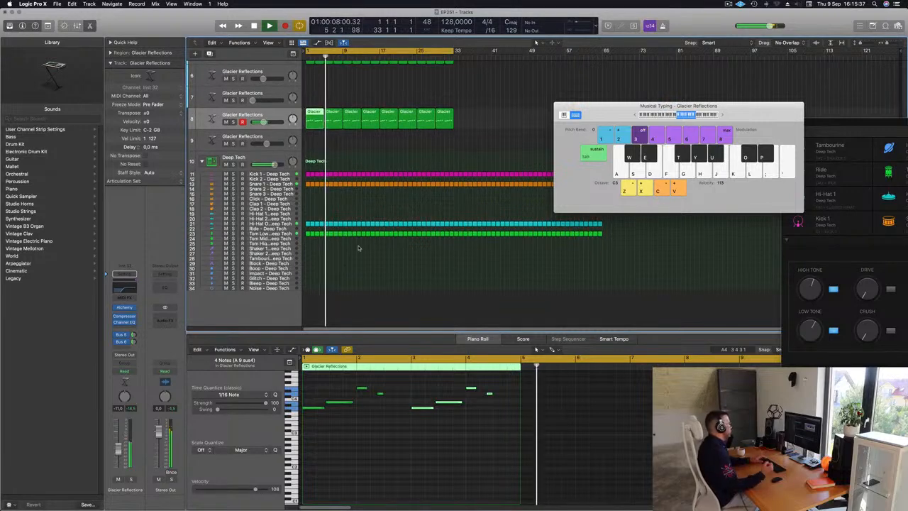
left_click(308, 234)
left_click(269, 263)
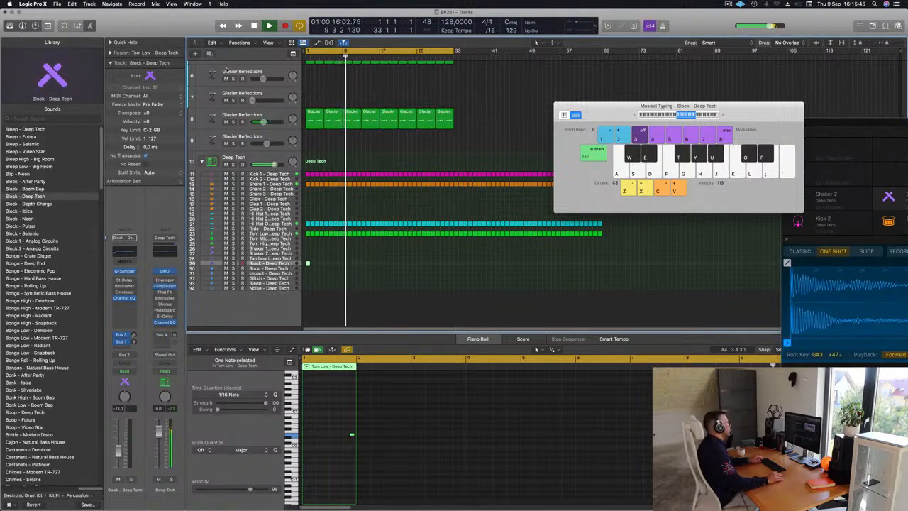
key("ctrl+alt+super+t")
left_click(96, 45)
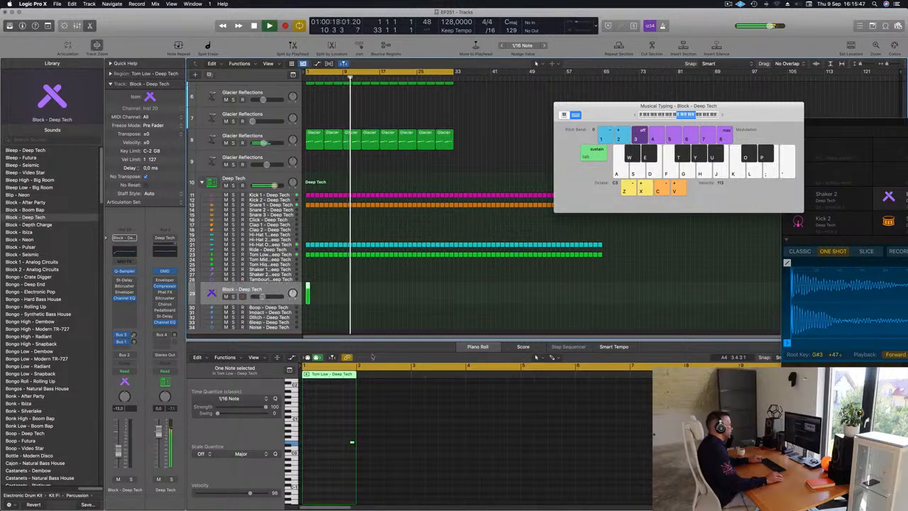
Step: Copy the note in the Block region to beat 2 and to the second half of beat 3, then replay from the start
scroll(350, 300, "up", 8)
key("Return")
scroll(369, 301, "down", 3)
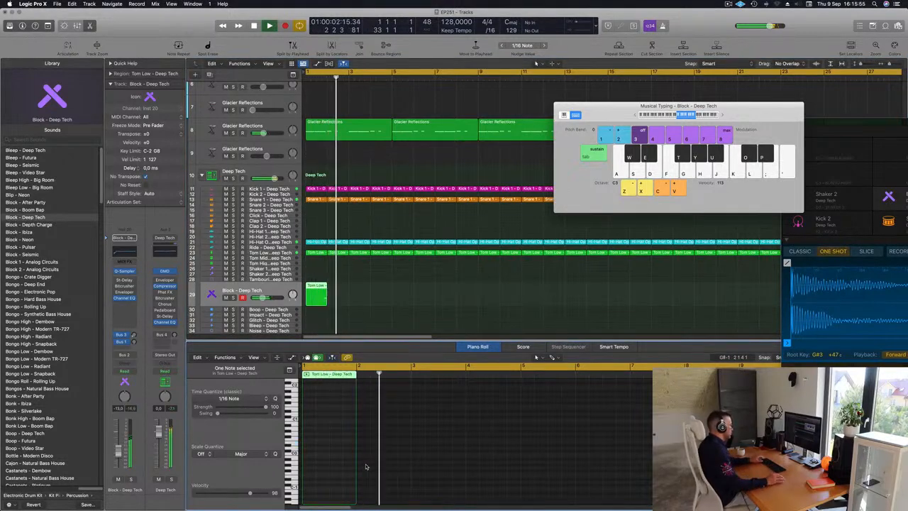
scroll(355, 452, "up", 5)
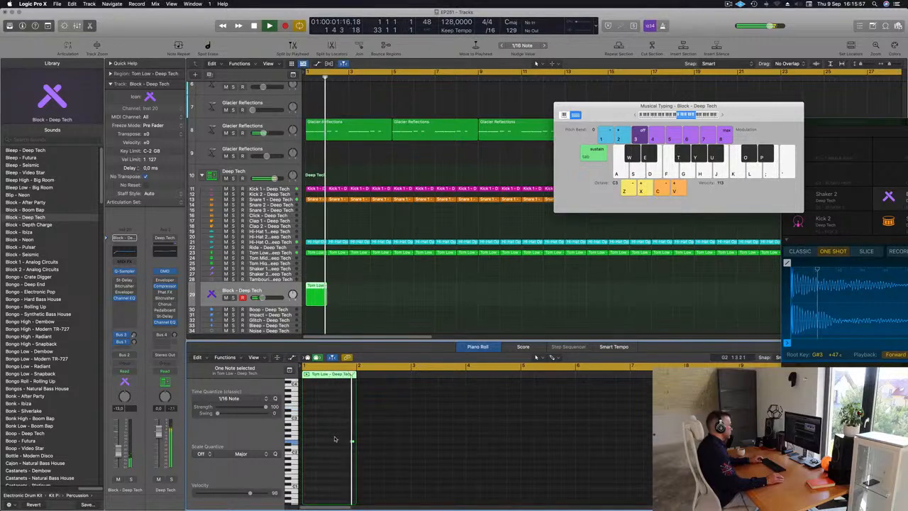
left_click_drag(352, 442, 318, 443)
key("space")
key("space")
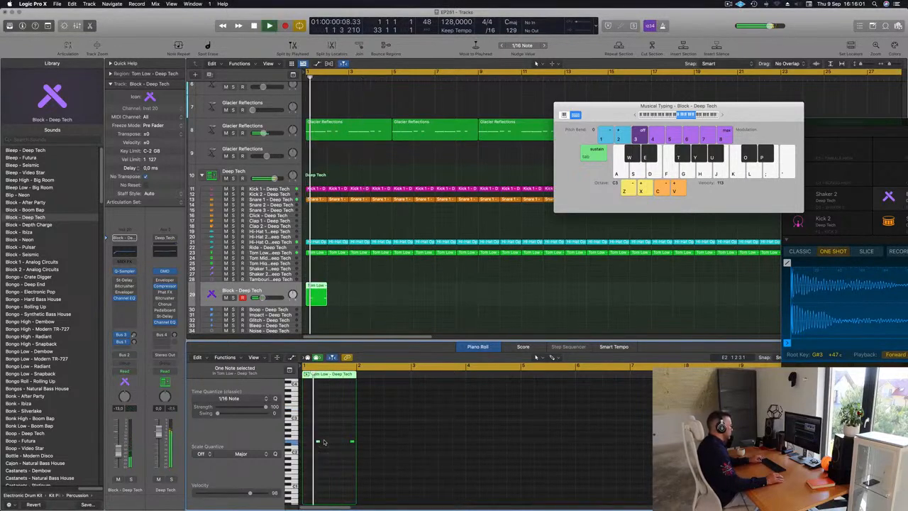
left_click(318, 442)
left_click_drag(318, 442, 339, 442)
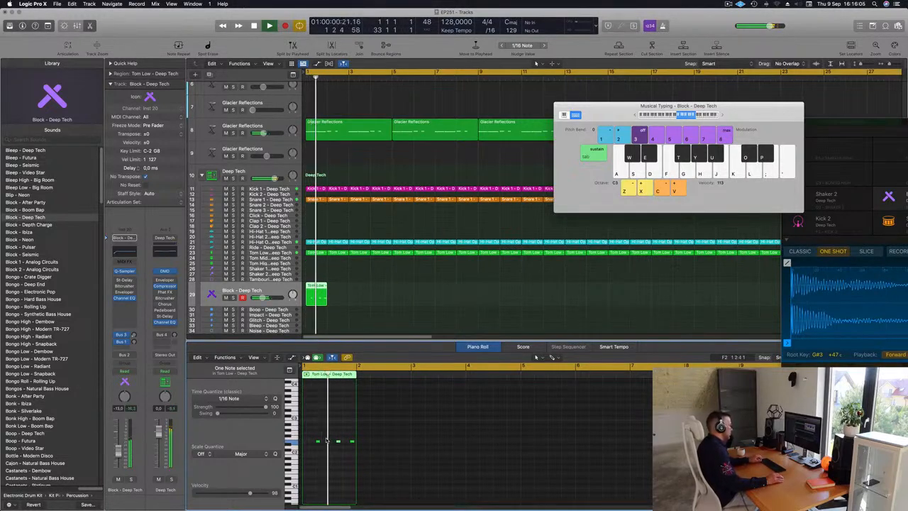
key("space")
key("space")
Step: Repeat the one-bar Block region along its track up to bar 37 and replay from the start
left_click_drag(348, 277, 304, 301)
key("super+Left")
scroll(411, 291, "down", 2)
key("super+r")
key("super+r")
key("super+r")
key("super+r")
key("super+r")
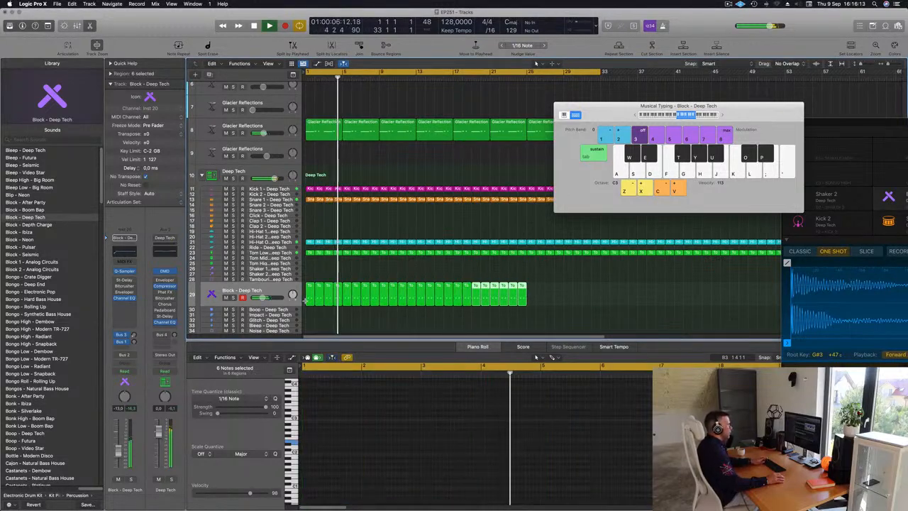
left_click_drag(610, 106, 861, 112)
key("Return")
Step: Transpose all Block notes within the 32-bar cycle up one octave and lower the track's volume to about -16.6 dB
left_click(235, 291)
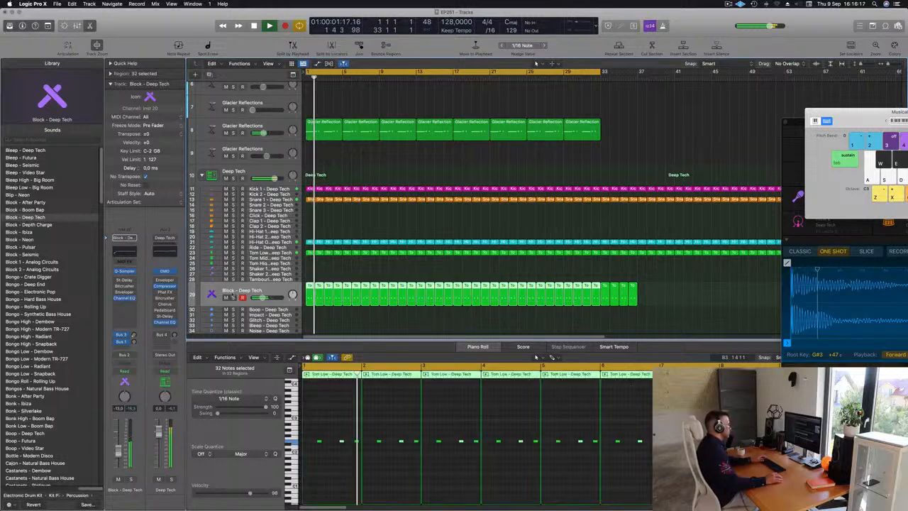
left_click(406, 426)
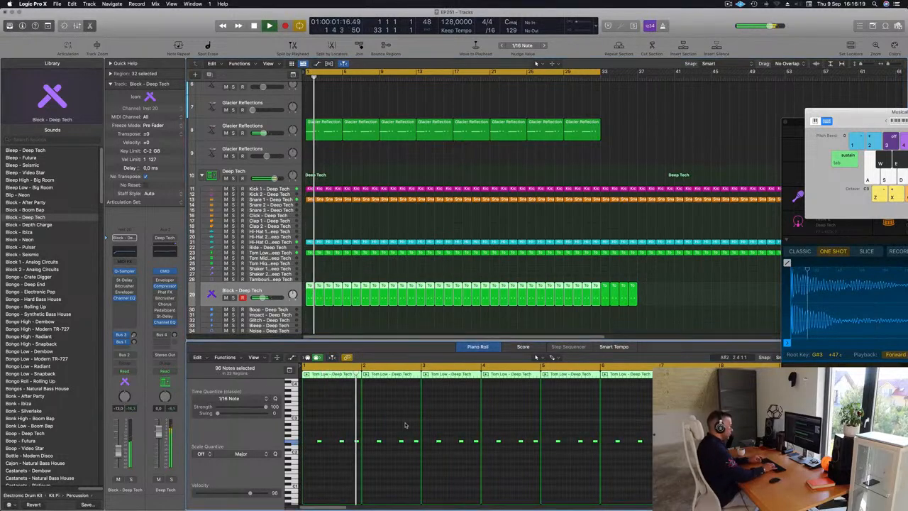
key("alt+shift+Up")
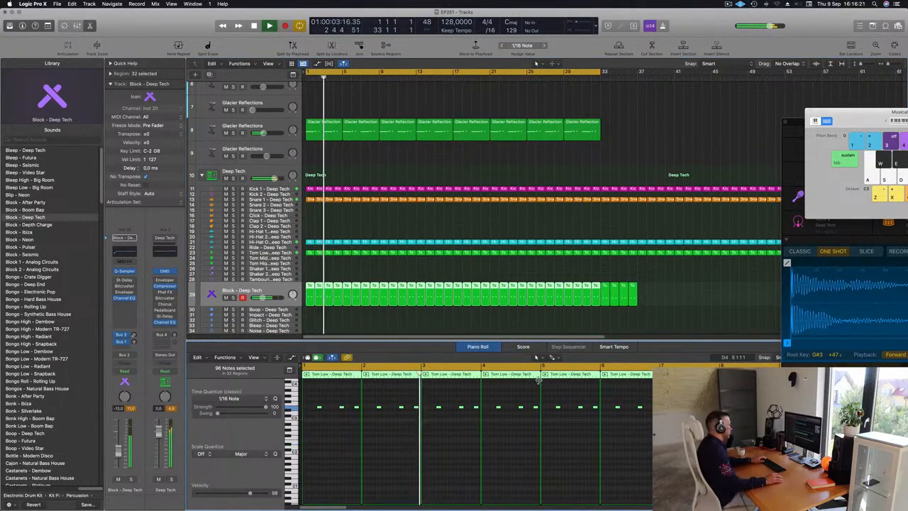
left_click(143, 424)
key("Return")
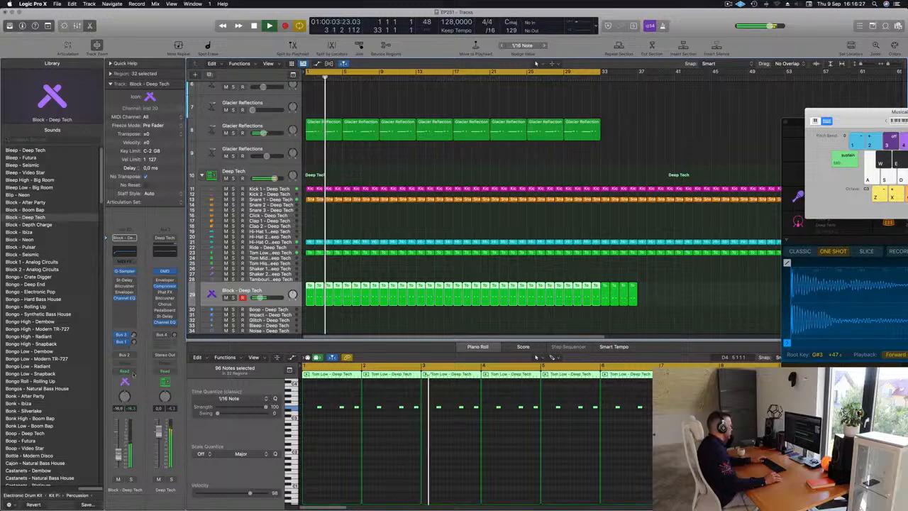
Step: Load the 1\2 Note Swing preset in the Stereo Delay of the Block track
left_click(125, 280)
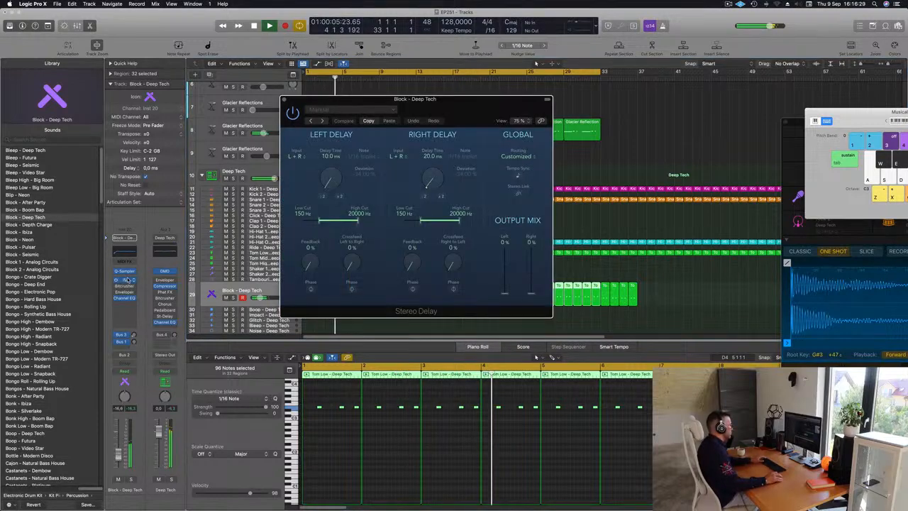
left_click(323, 121)
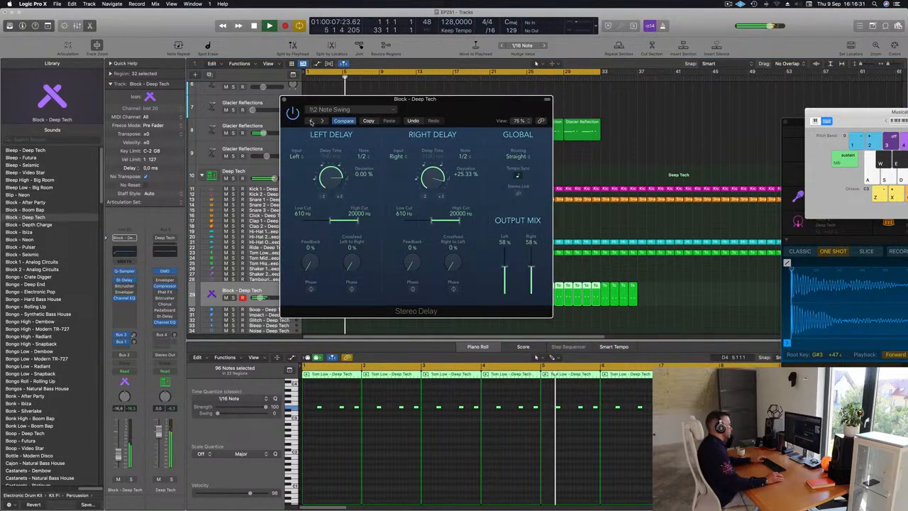
left_click_drag(472, 111, 478, 123)
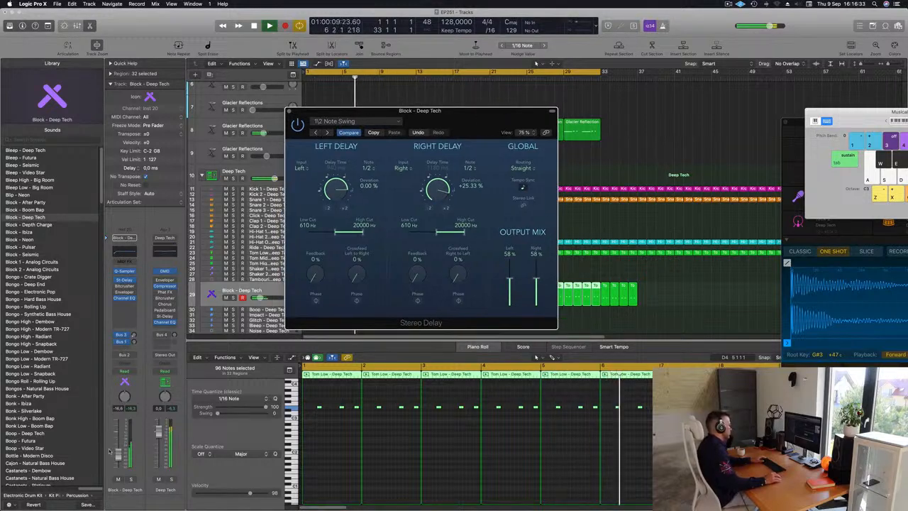
Step: Raise the Block track's volume to about -9.0 dB, check it briefly in solo, and close the Stereo Delay
left_click_drag(118, 454, 118, 453)
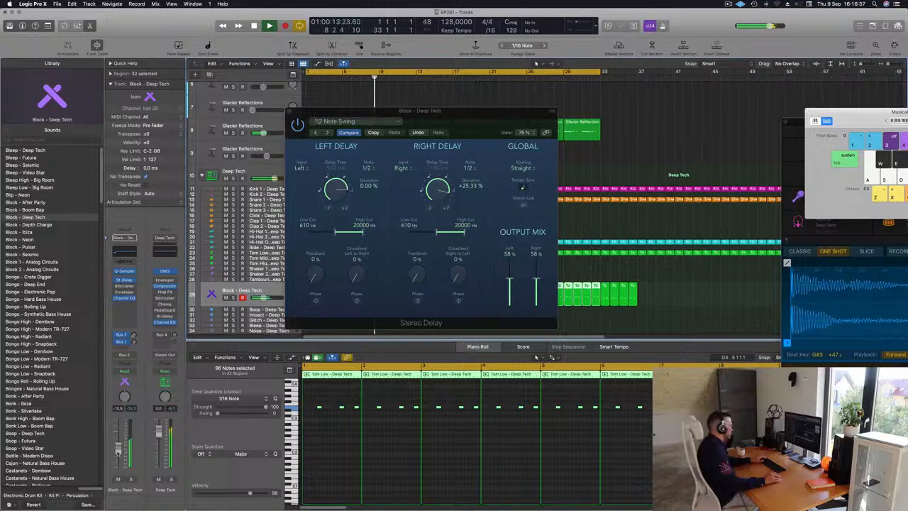
left_click(130, 480)
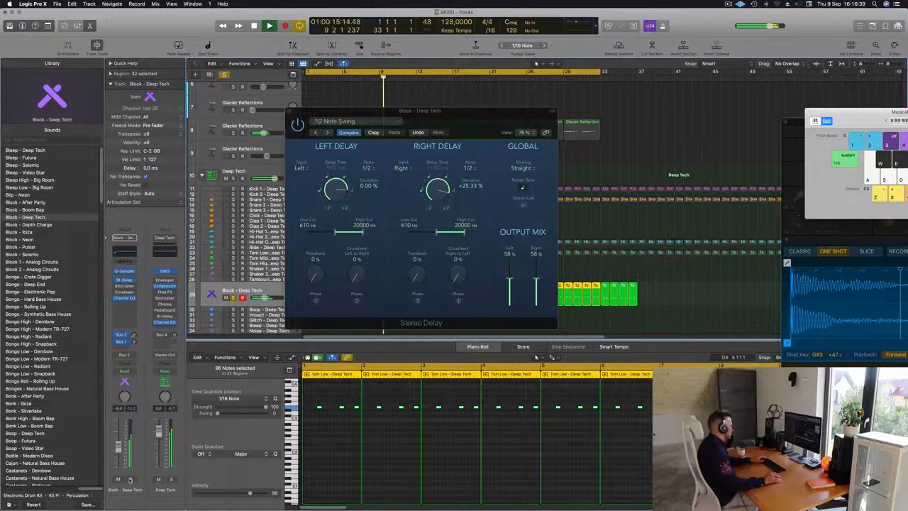
key("s")
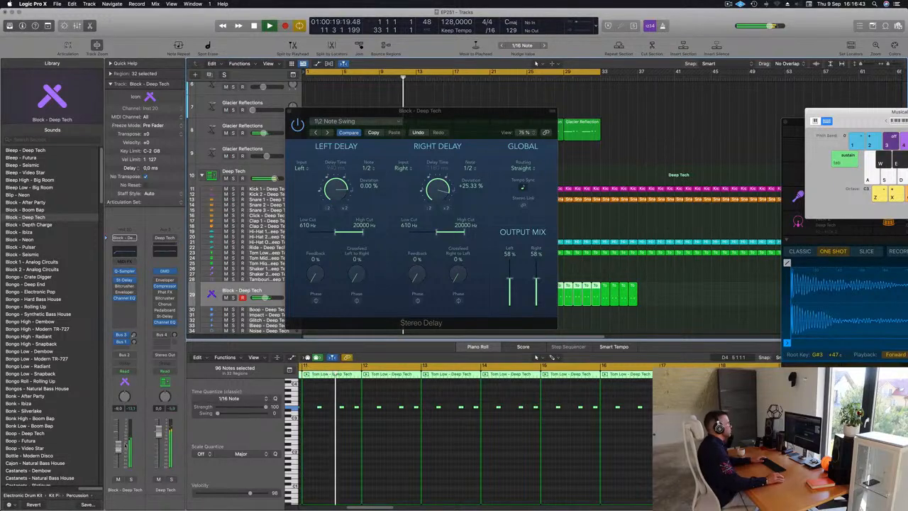
left_click_drag(356, 109, 325, 130)
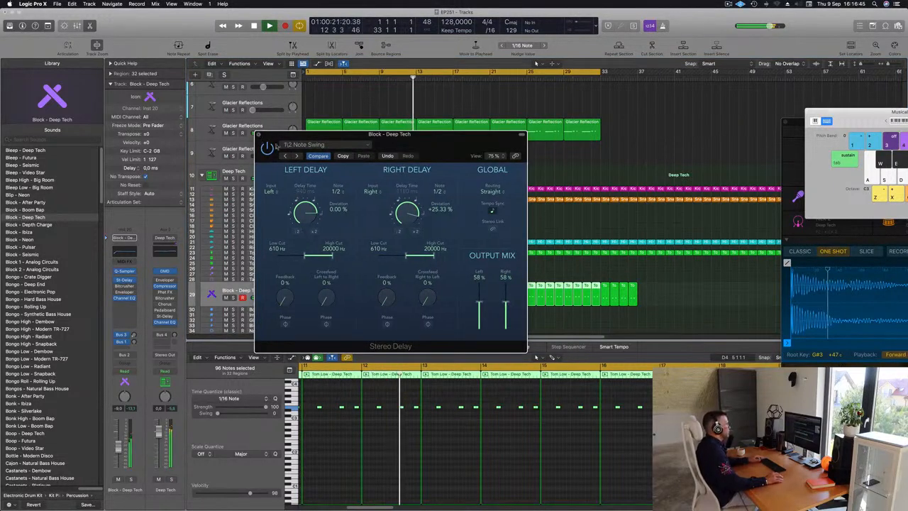
left_click(259, 134)
key("super+Left")
key("super+Left")
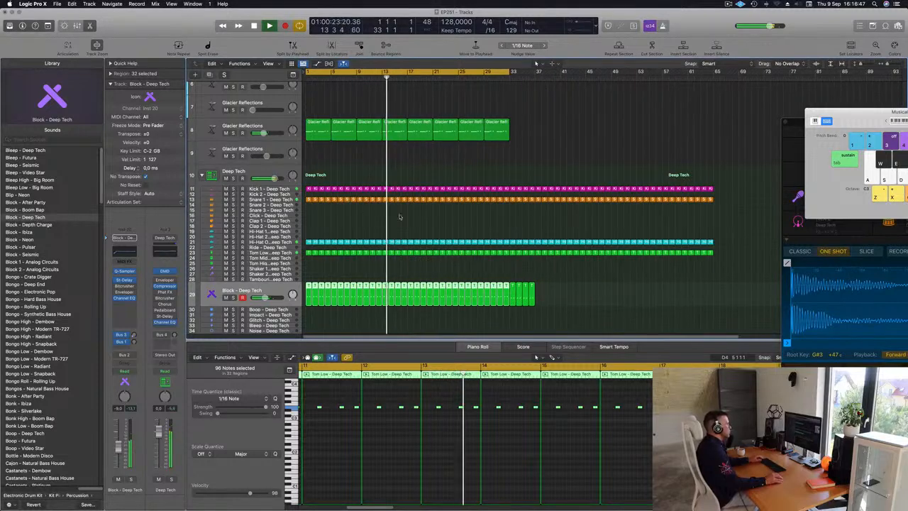
Step: Copy the first Hi-Hat Open region onto the Shaker 2 track at bar 1
left_click(384, 214)
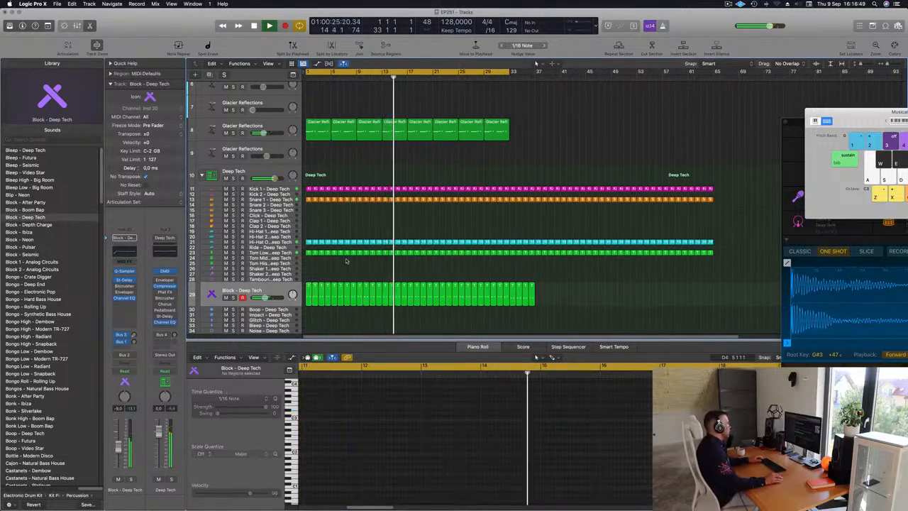
left_click(309, 252)
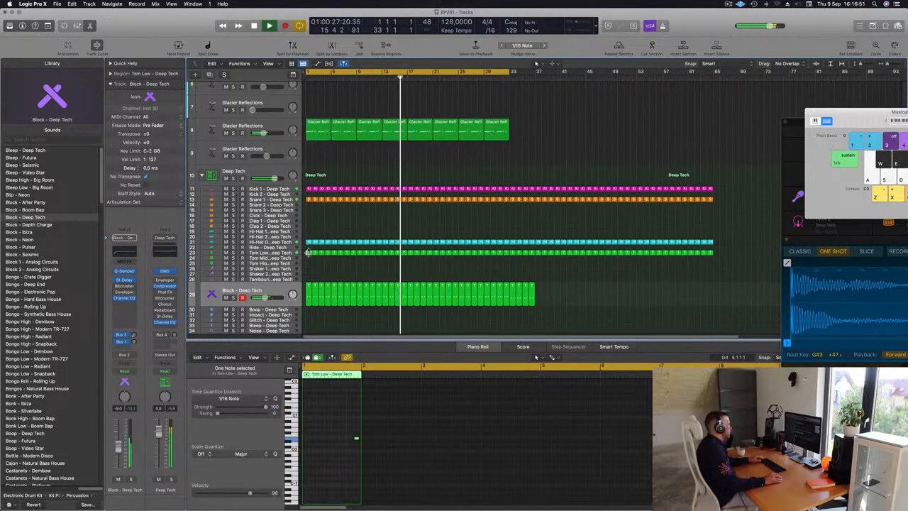
left_click_drag(308, 242, 308, 276)
Step: Build an E3 note pattern across bar 1 of the Shaker 2 region, set the notes' length to 0 0 1 0 and audition it
left_click_drag(308, 431, 346, 441)
key("super+Right")
key("super+Right")
key("super+Right")
key("super+Right")
key("space")
key("space")
key("space")
left_click_drag(525, 465, 307, 428)
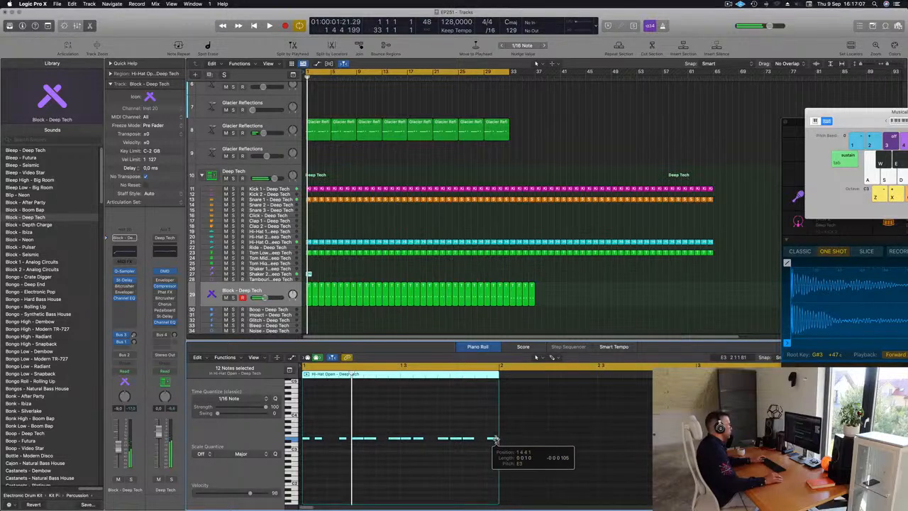
Step: Select the Shaker 2 track, replay from the start and lower its volume to about -16.4 dB
left_click(290, 273)
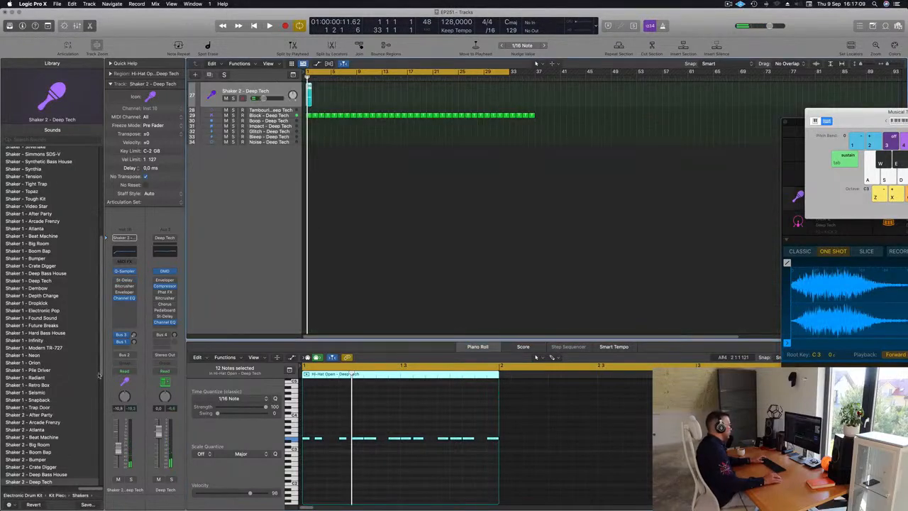
key("space")
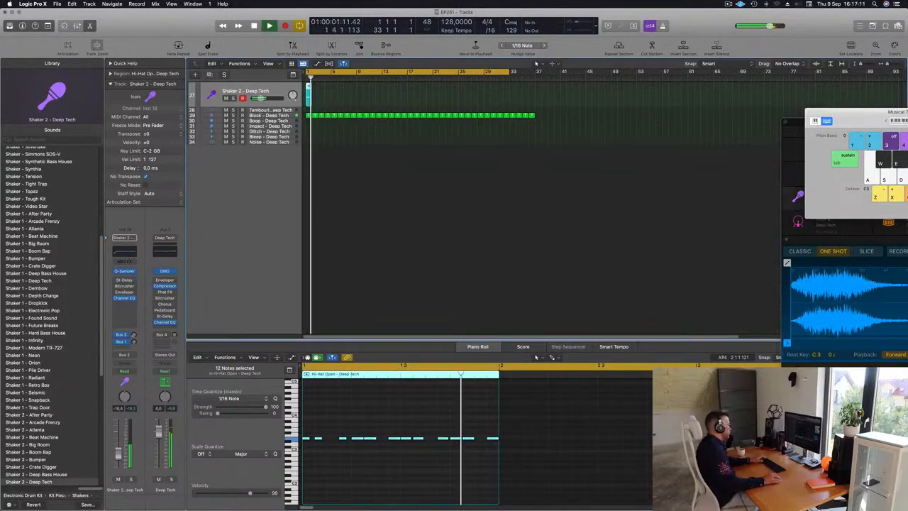
Step: Repeat the Shaker 2 region to fill the 32-bar cycle and delete the Shaker 2 and Block regions beyond bar 33
scroll(404, 184, "up", 3)
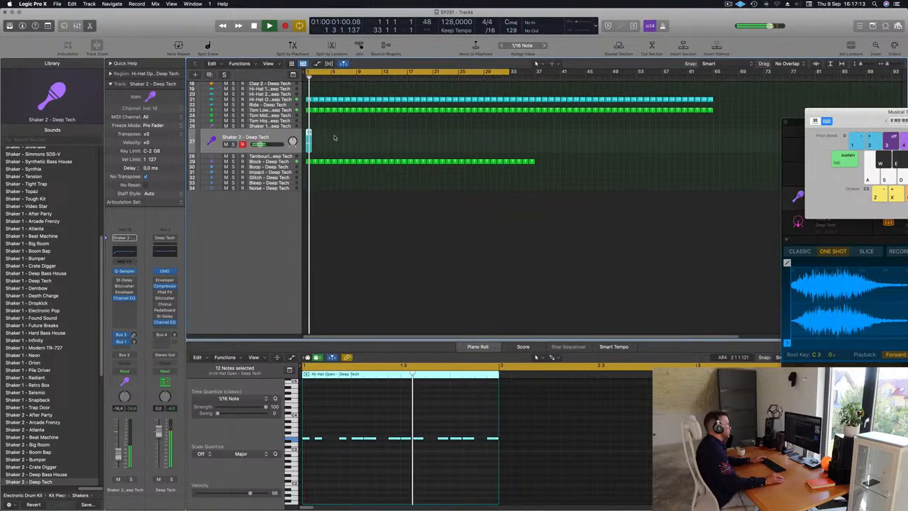
scroll(297, 154, "up", 3)
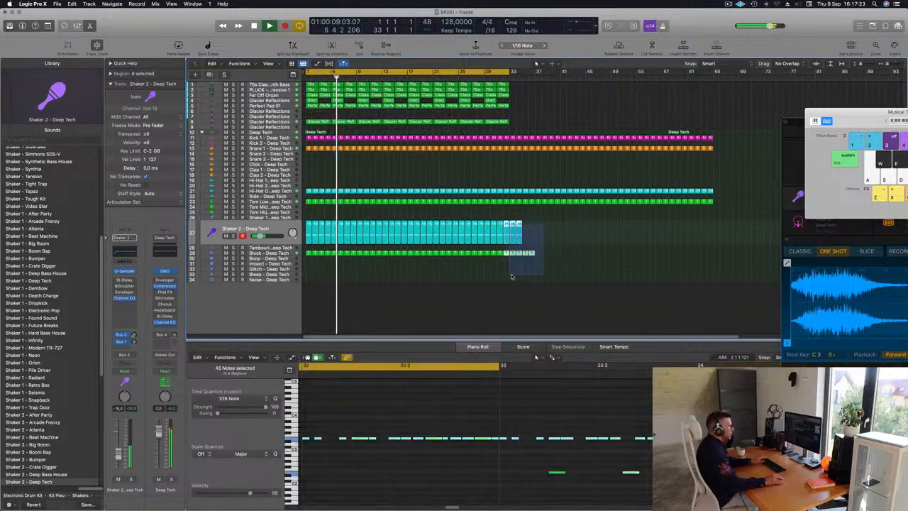
key("Return")
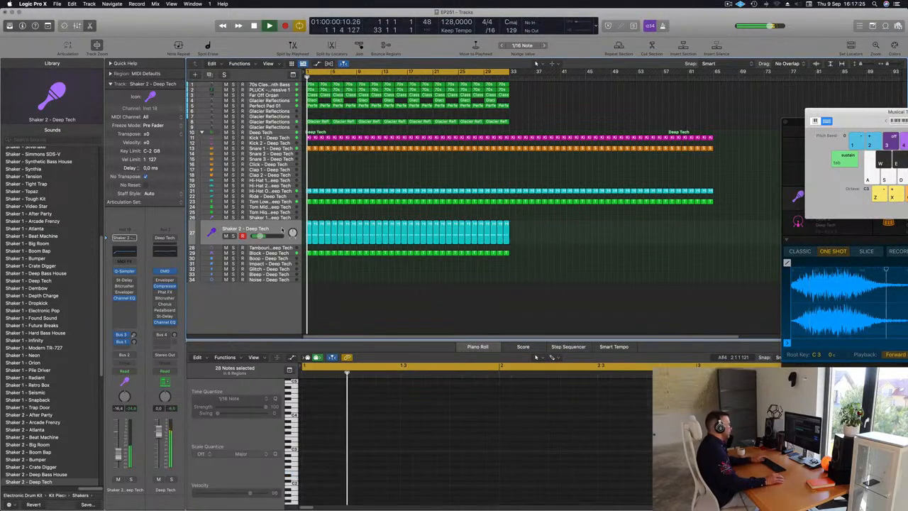
Step: Lower the Shaker 2 track's volume to about -31.0 dB while the full arrangement plays
left_click(273, 229)
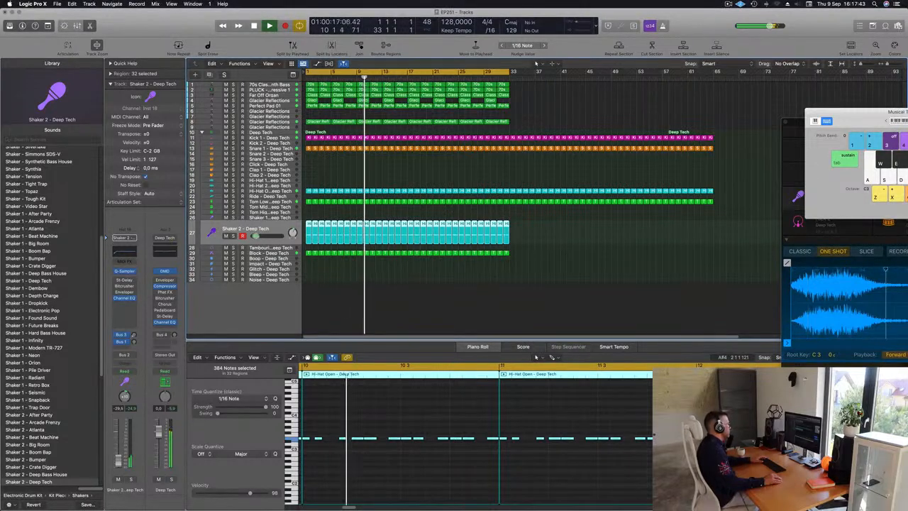
left_click(446, 311)
key("super+Left")
scroll(430, 190, "up", 1)
scroll(411, 186, "down", 1)
scroll(389, 183, "up", 2)
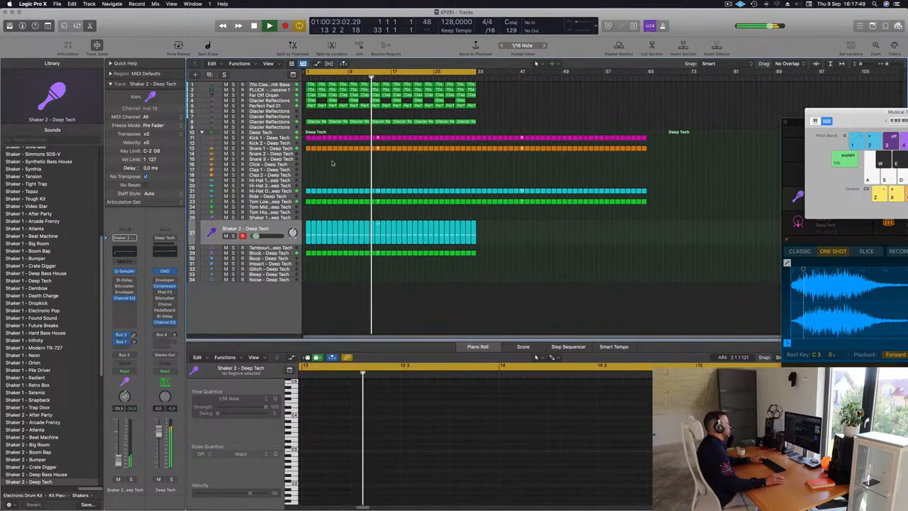
key("super+a")
left_click_drag(120, 461, 121, 463)
left_click(462, 313)
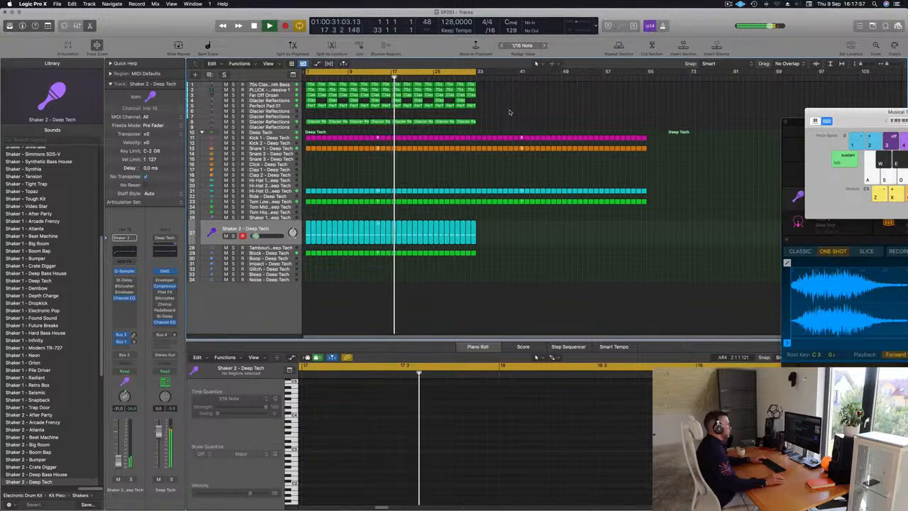
Step: Delete the Kick, Snare, Hi-Hat Open and Tom Low regions beyond bar 33
left_click_drag(479, 131, 664, 247)
key("Delete")
scroll(442, 193, "up", 2)
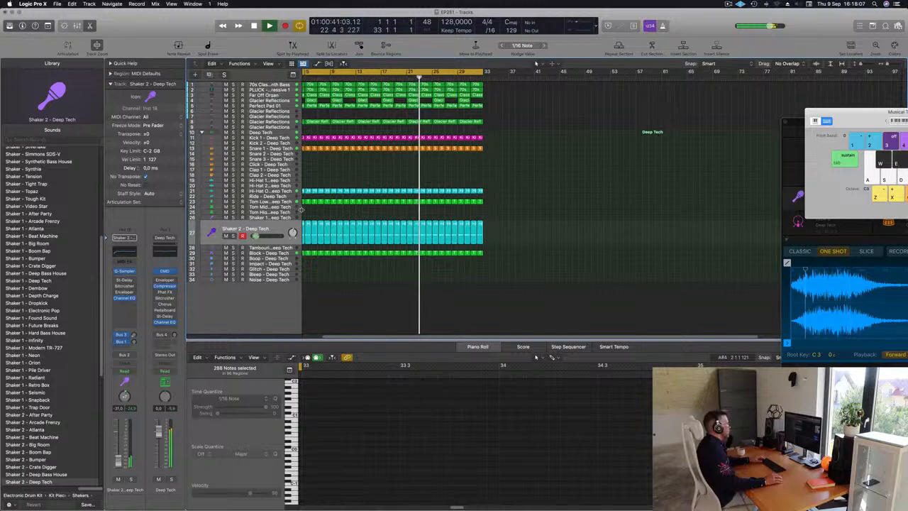
scroll(317, 207, "left", 3)
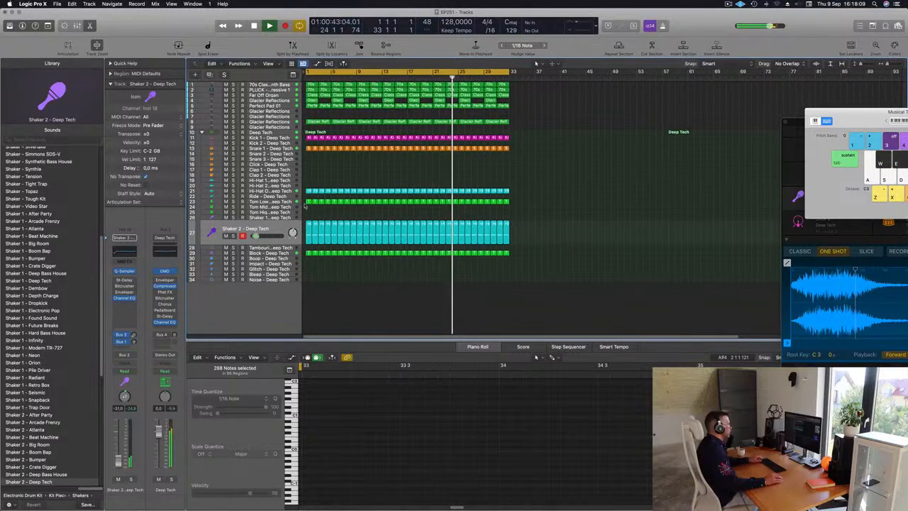
Step: Copy the first Tom Low region onto the Tom High track and move its note down to E0 near the start of bar 1
left_click(307, 202)
left_click_drag(308, 202, 310, 212)
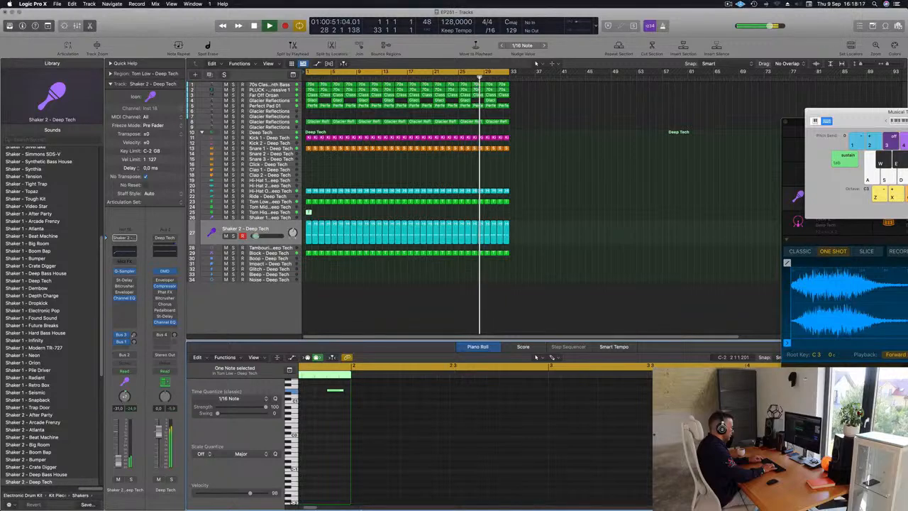
mouse_move(354, 505)
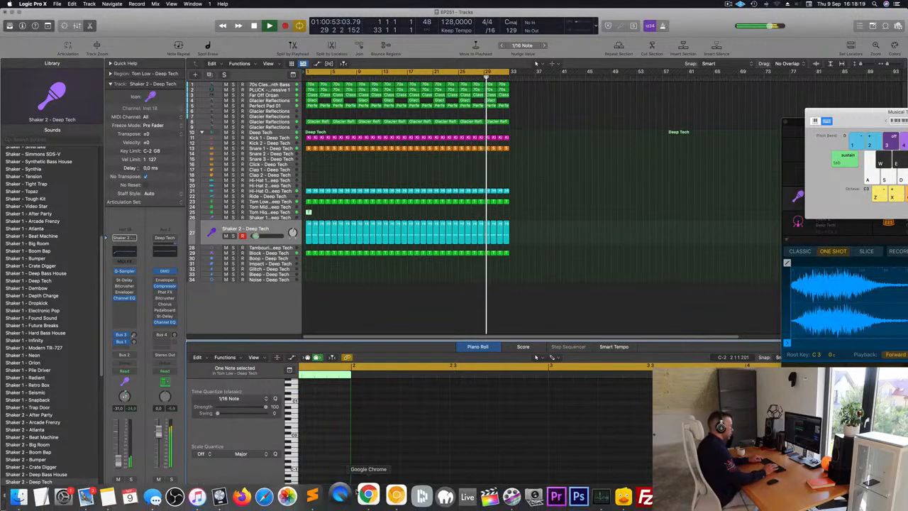
left_click(331, 423)
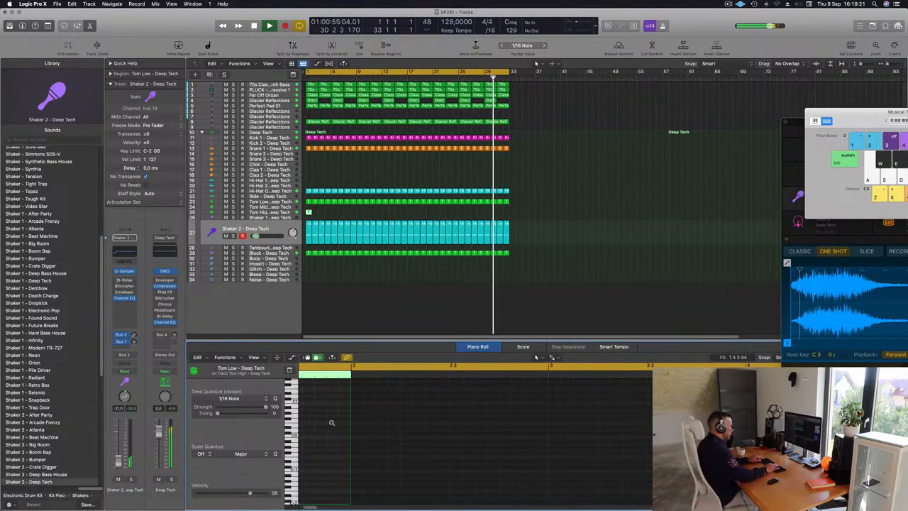
left_click(334, 419)
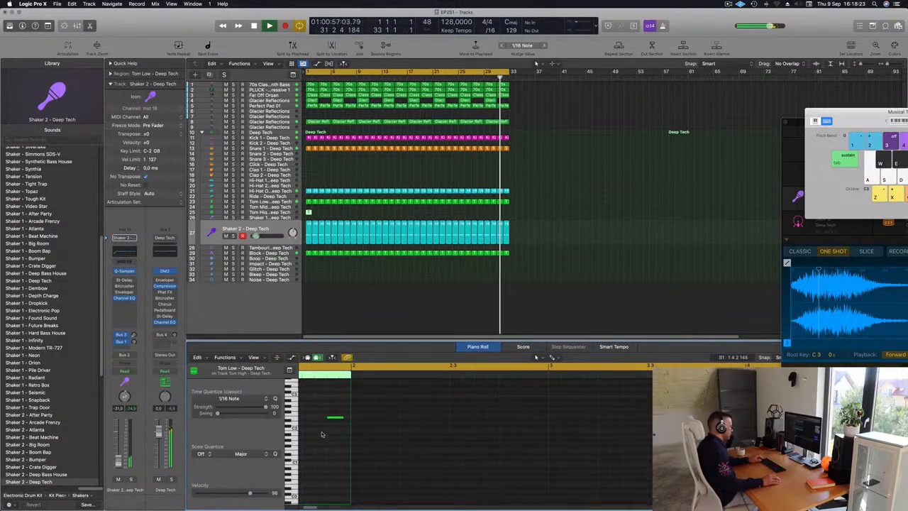
left_click(337, 422)
key("alt+Left")
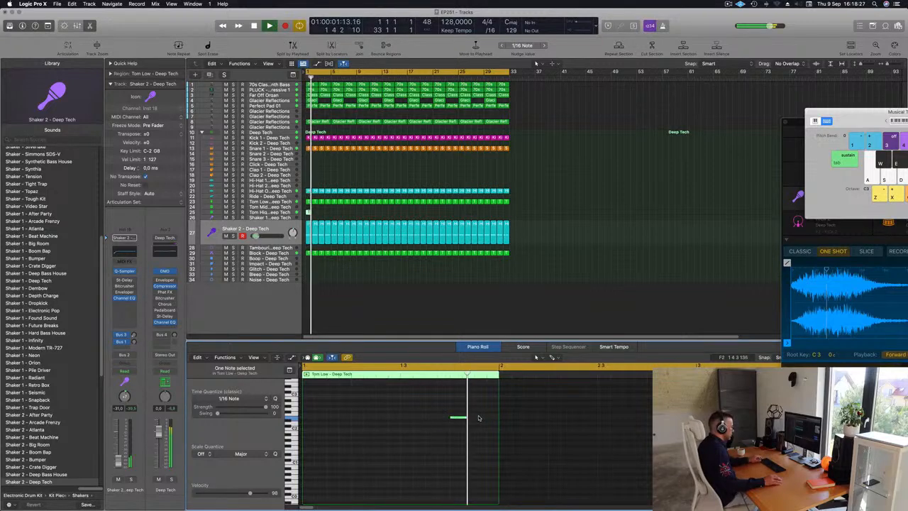
left_click_drag(462, 419, 457, 445)
key("Delete")
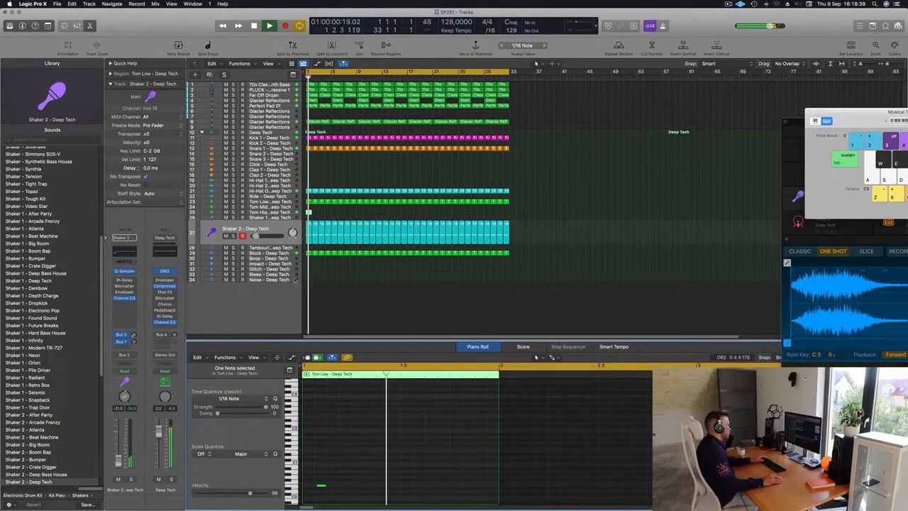
Step: Duplicate the Tom High E0 note, place the copy just before beat 3 of bar 1 and audition the pattern
left_click(286, 211)
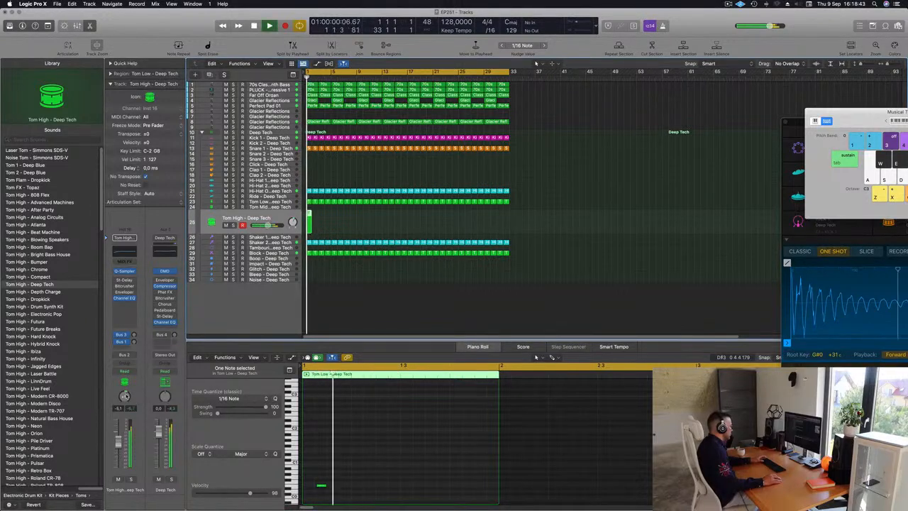
key("space")
scroll(333, 469, "down", 1)
left_click_drag(332, 472, 319, 492)
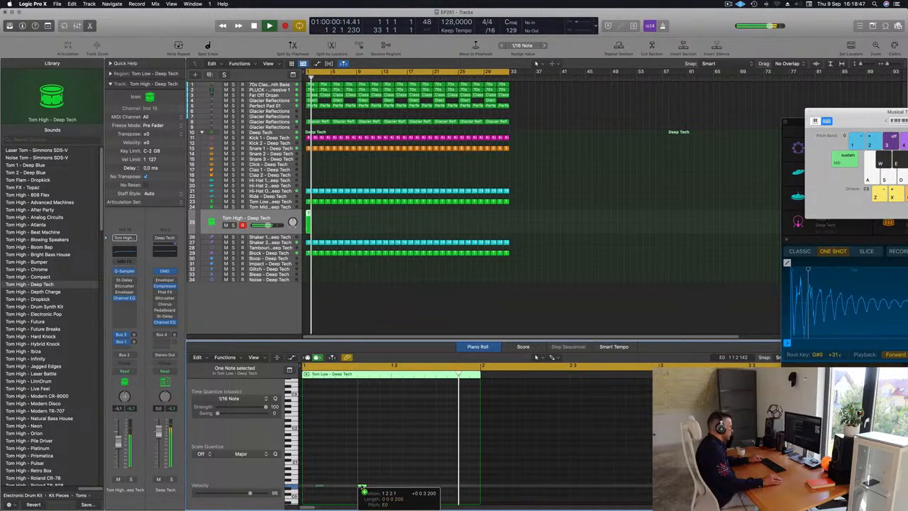
key("space")
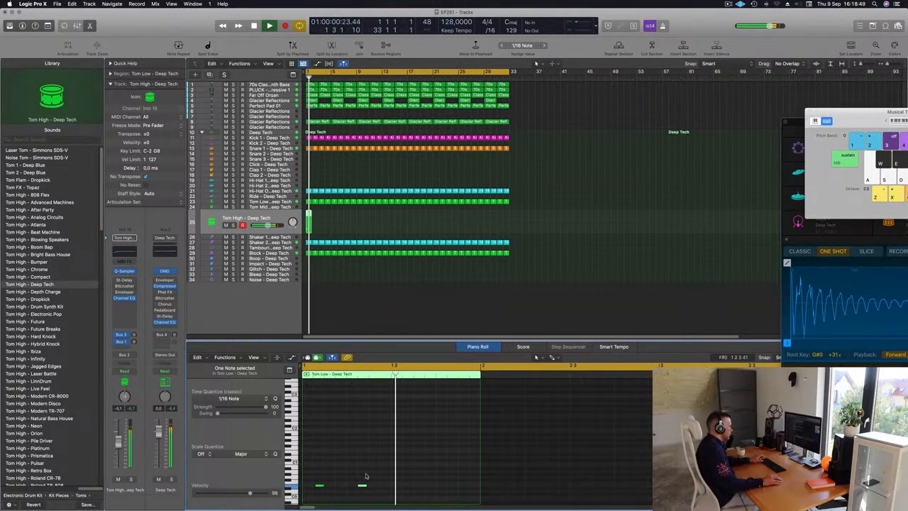
left_click_drag(370, 487, 393, 487)
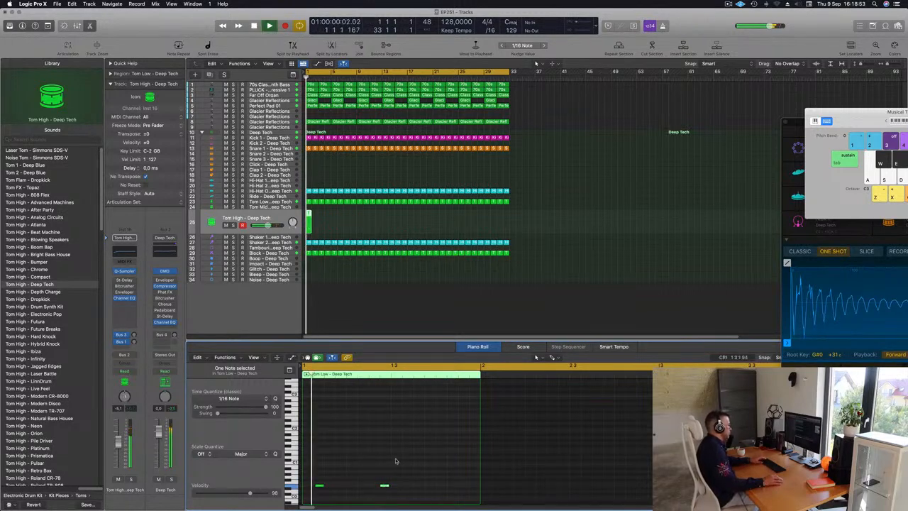
key("space")
key("space")
Step: Repeat the one-bar Tom High region along its track up to bar 14
left_click(328, 221)
left_click(308, 223)
key("super+r")
key("super+r")
key("super+r")
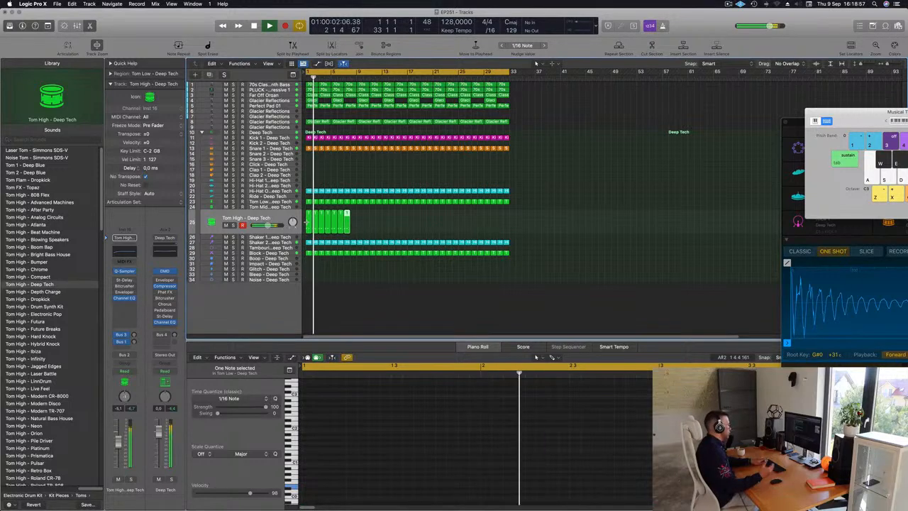
key("super+r")
key("super+r")
key("super+r")
key("super+r")
key("super+r")
key("super+r")
key("super+r")
key("super+r")
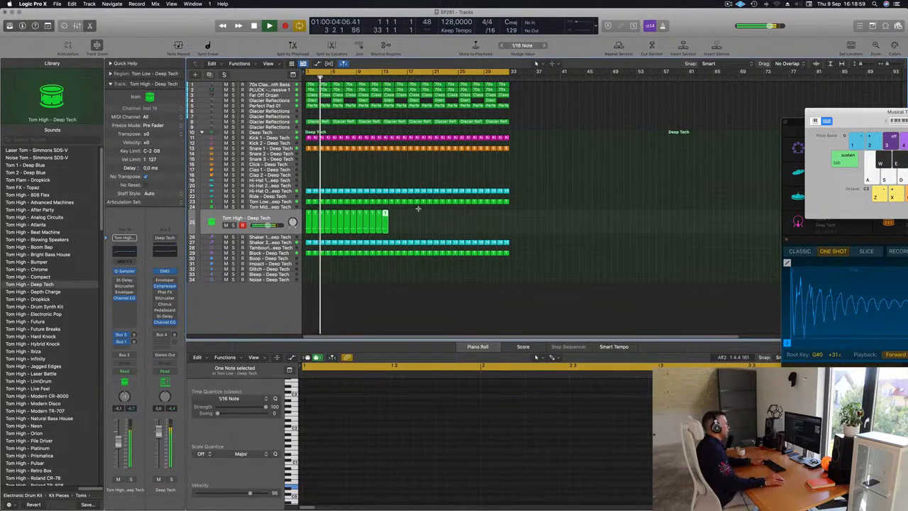
Step: Copy the repeated Tom High regions onward until they reach bar 33, and replay from the start
left_click(293, 222)
left_click_drag(310, 218, 407, 220)
left_click(491, 214)
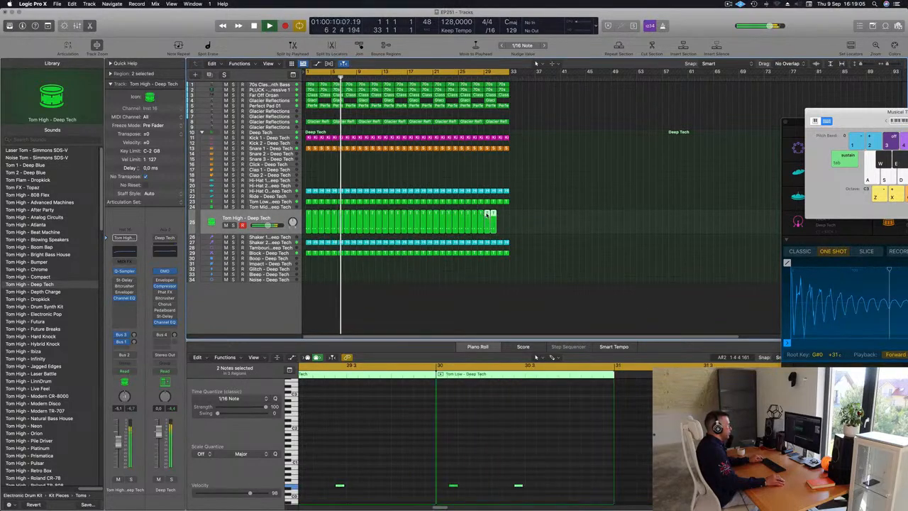
left_click_drag(486, 214, 500, 216)
key("Return")
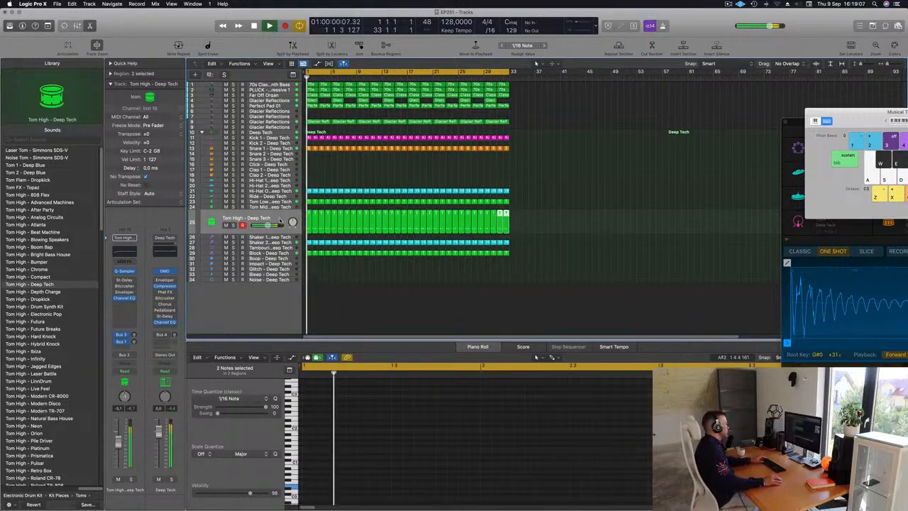
Step: Lower the Tom High track's volume to about -22.0 dB and load the Dual Resonating preset in its Stereo Delay
left_click(280, 221)
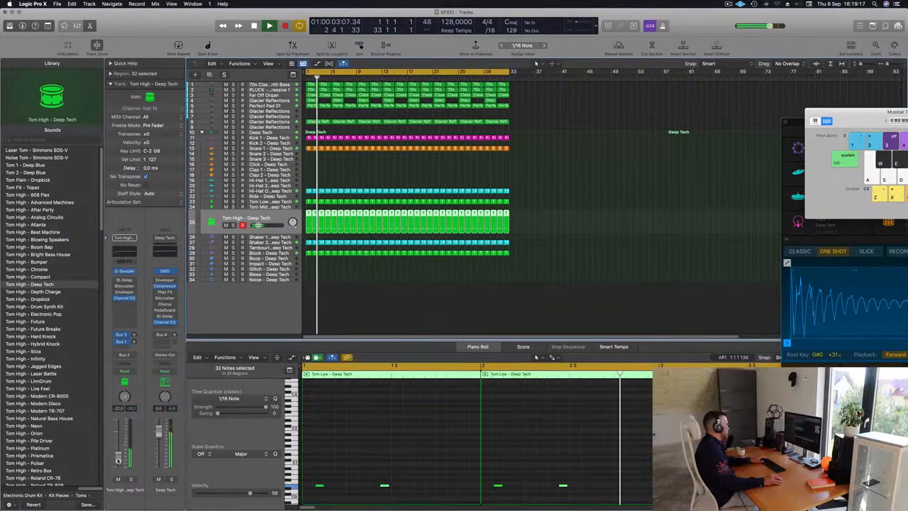
left_click(122, 281)
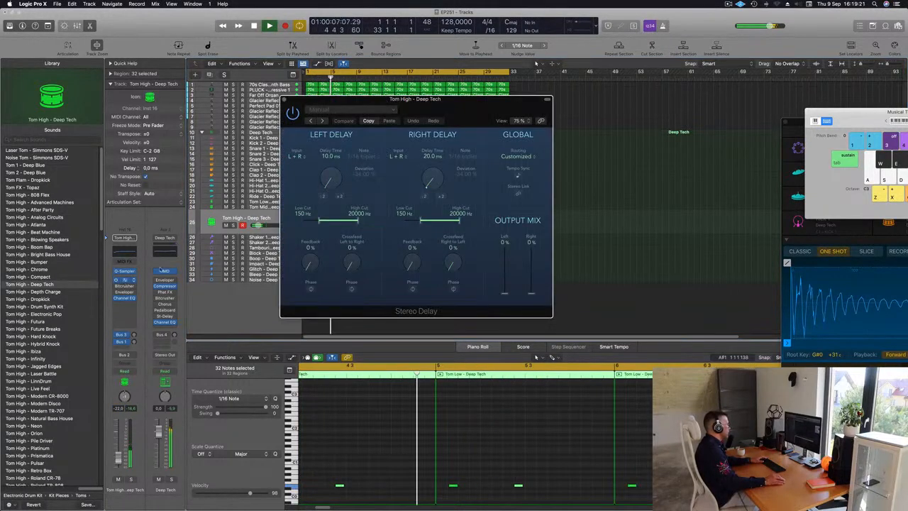
left_click(312, 121)
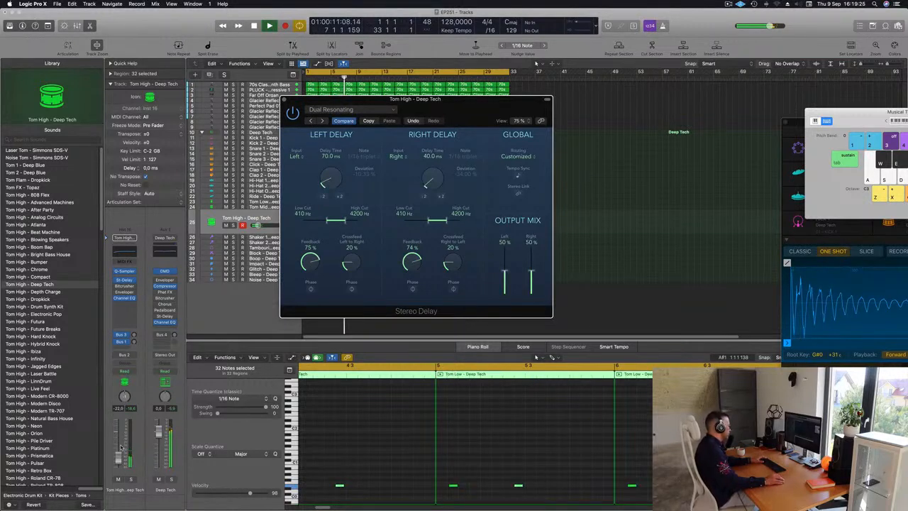
Step: Raise the Tom High track's volume to about -9.2 dB and switch the Stereo Delay to the Dual 1\8 Note preset
left_click(120, 456)
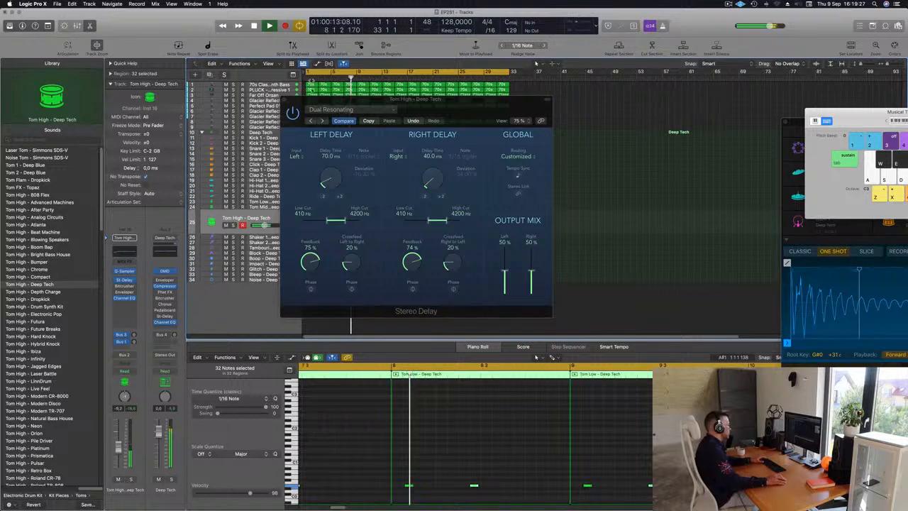
left_click(311, 121)
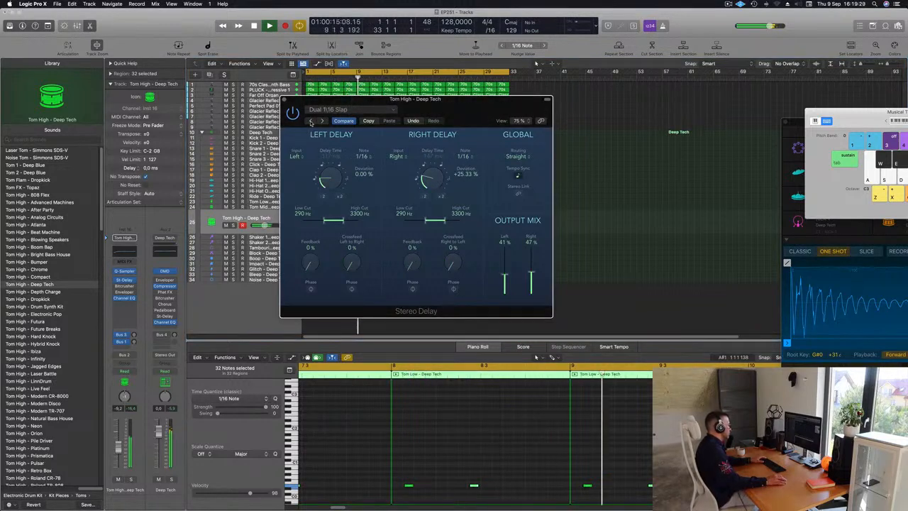
left_click(310, 121)
left_click(310, 122)
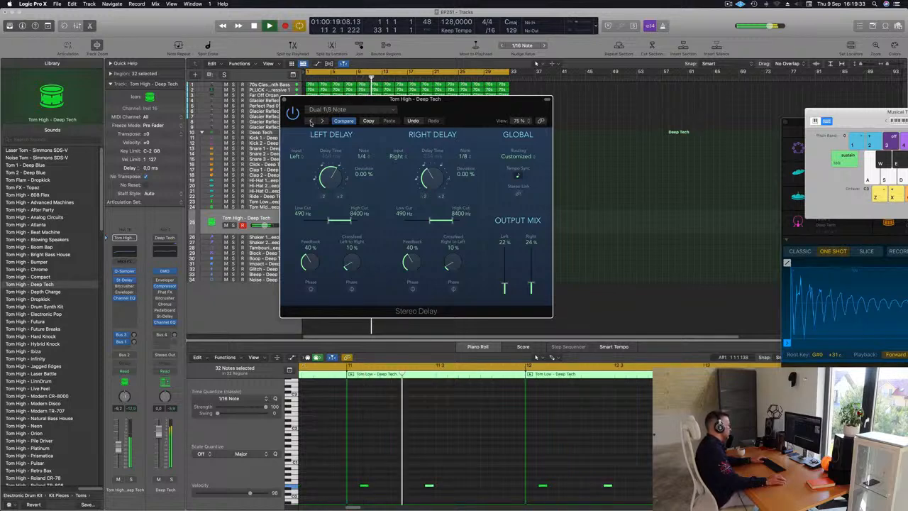
Step: Lower the Tom High track's volume to about -15.6 dB and close the Stereo Delay
left_click_drag(118, 449, 119, 448)
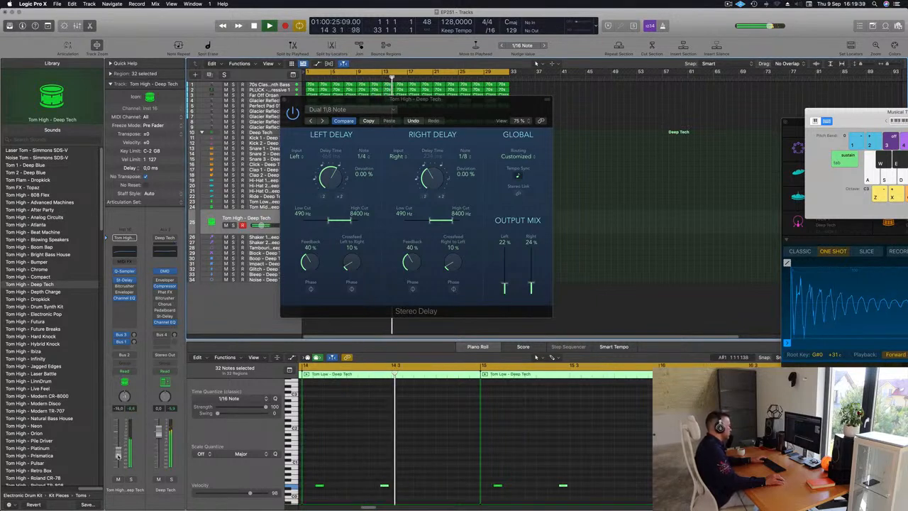
left_click(284, 99)
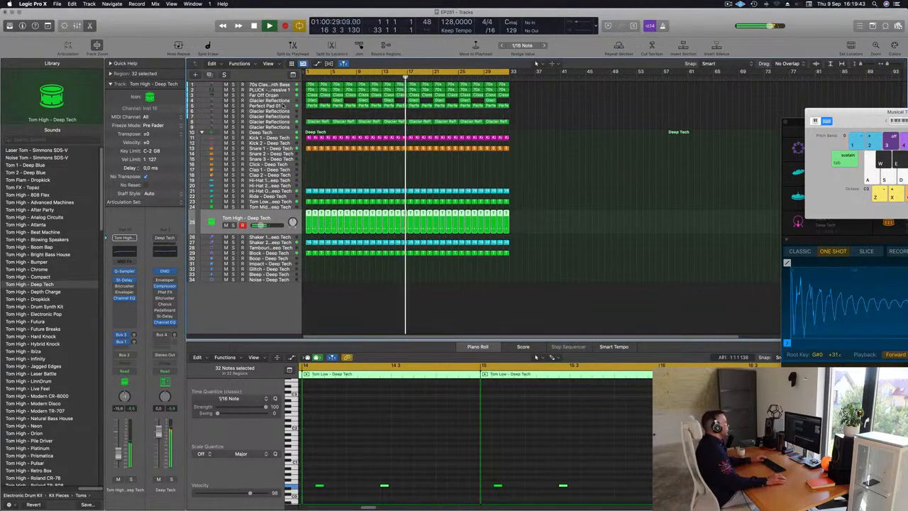
Step: Open Alchemy on the Perfect Pad 01 track and adjust its Cutoff with the track soloed, and switch the solo off again
left_click(266, 106)
left_click(124, 314)
left_click_drag(372, 415, 374, 416)
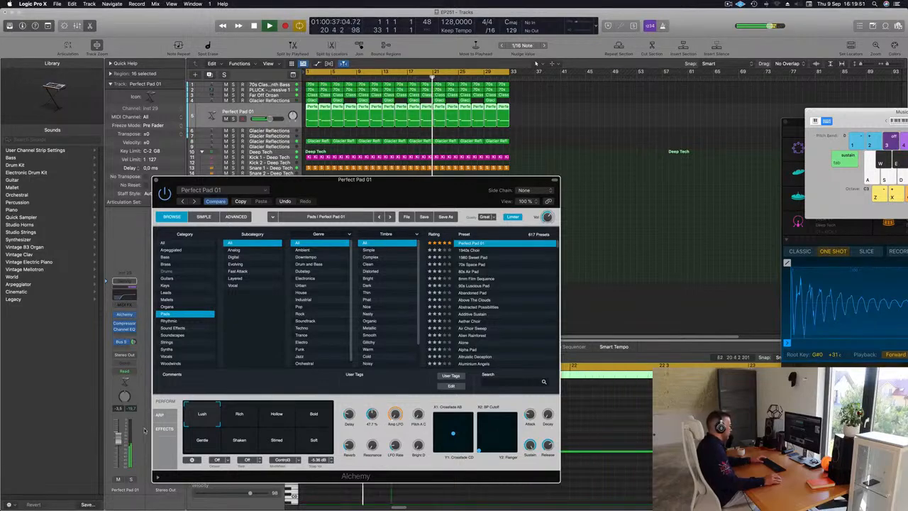
left_click(131, 480)
left_click_drag(373, 404, 376, 430)
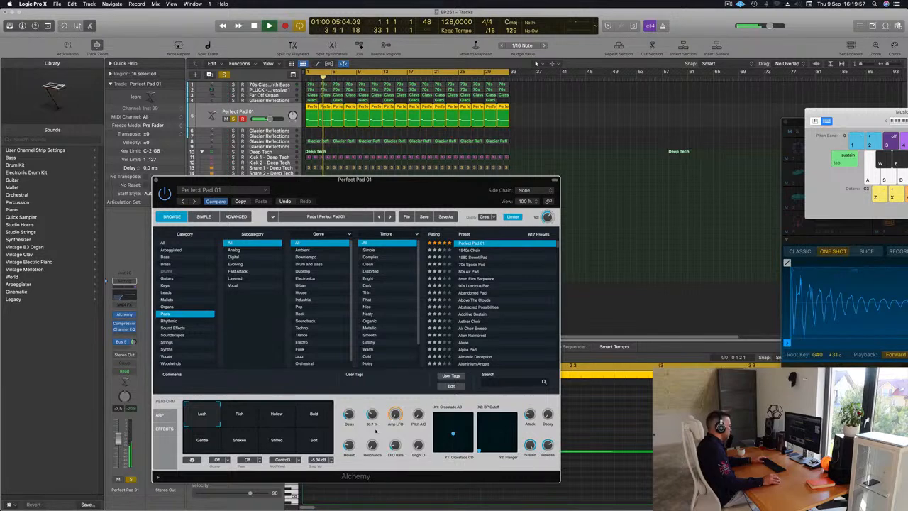
left_click(131, 480)
left_click_drag(404, 181, 386, 227)
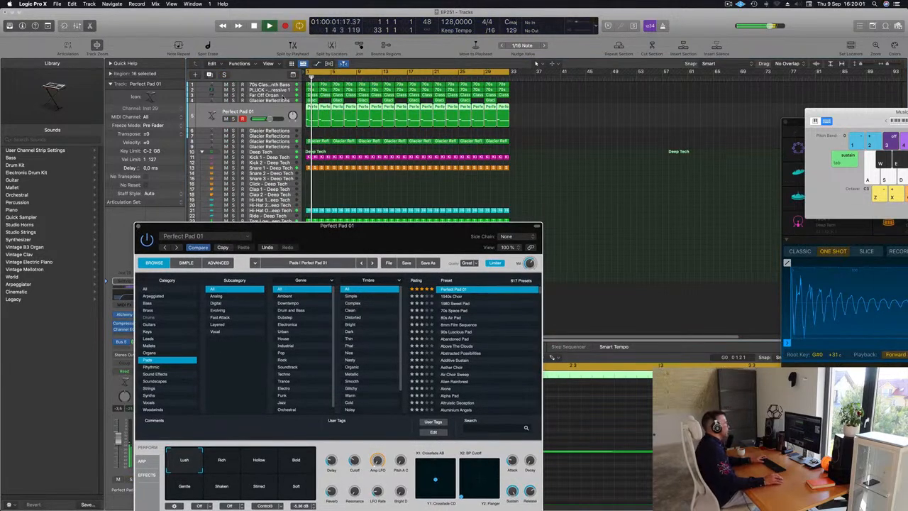
Step: Duplicate the Perfect Pad 01 track with its channel settings and move the Alchemy window clear of the track list
left_click(255, 103)
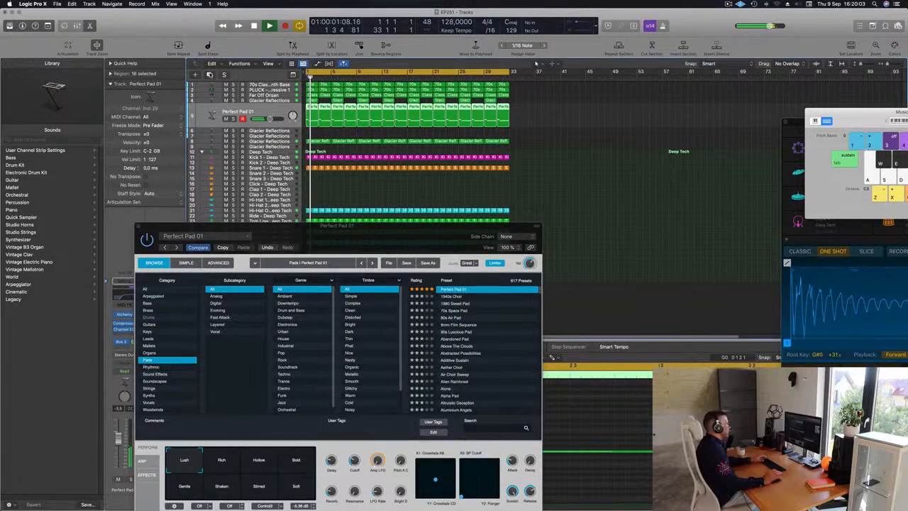
left_click(210, 74)
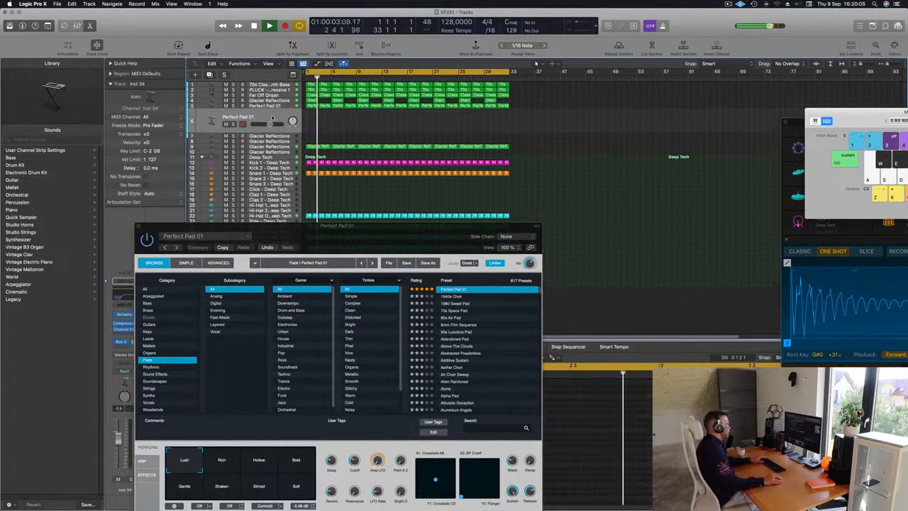
left_click_drag(280, 229, 467, 177)
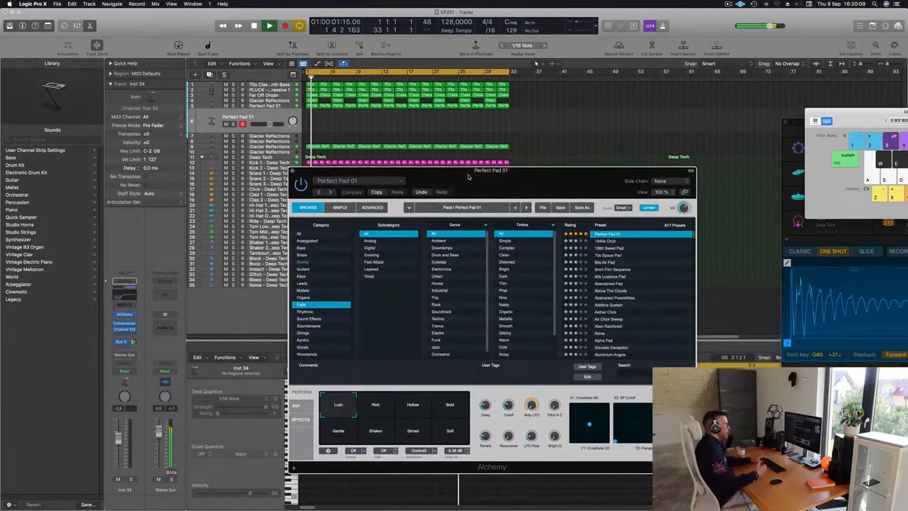
mouse_move(468, 177)
left_mouse_down()
mouse_move(398, 177)
mouse_move(476, 157)
mouse_move(456, 164)
left_mouse_up()
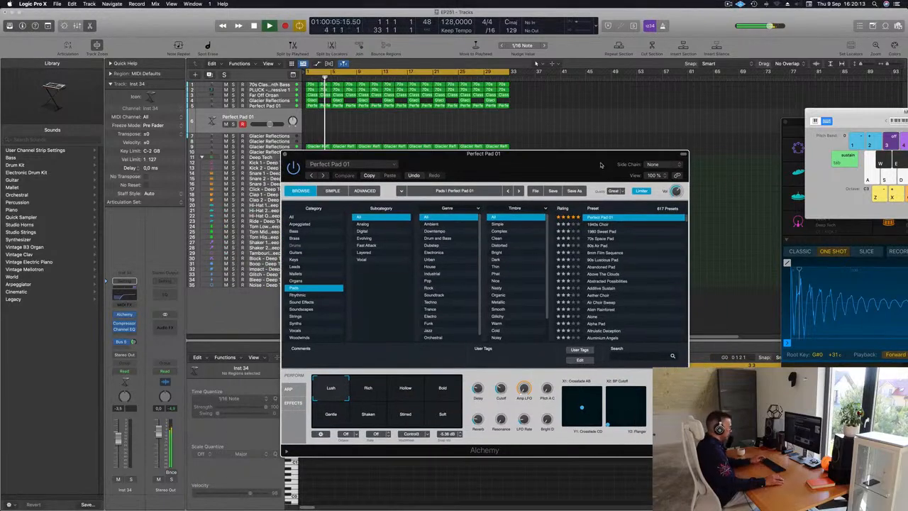
Step: Bring up Musical Typing for the duplicated pad and try notes while adjusting Cutoff in the open Perfect Pad 01 Alchemy window
key("super+k")
key("super+k")
left_click_drag(831, 110, 689, 107)
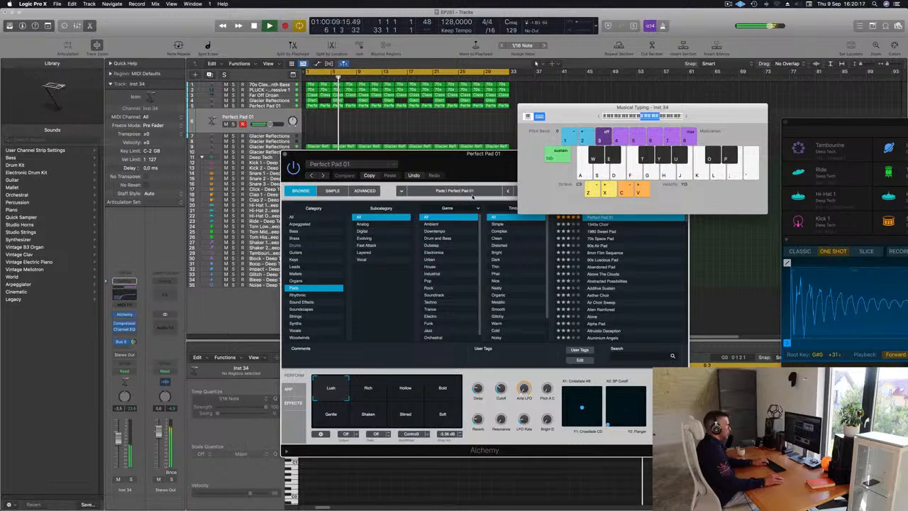
left_click_drag(437, 160, 324, 190)
key("h")
key("g")
left_click_drag(390, 403, 390, 407)
key("g")
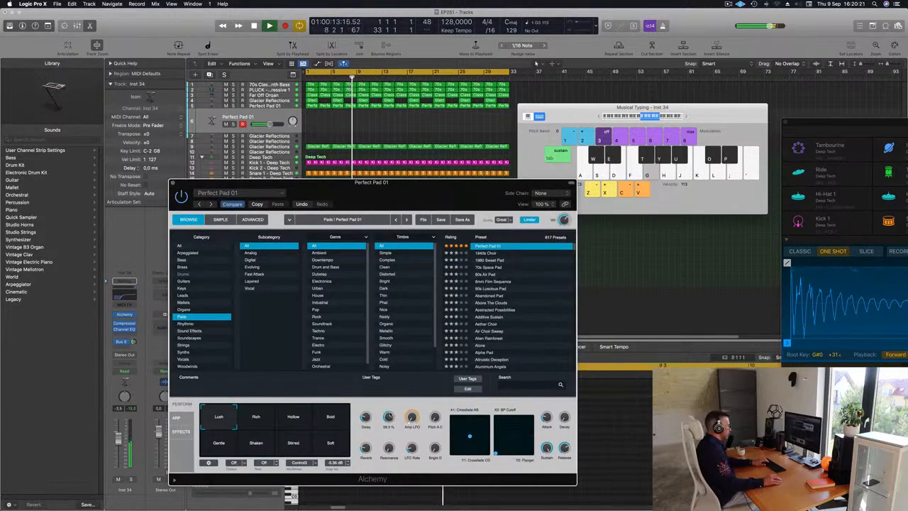
Step: Select the Bold performance snapshot in the Perfect Pad 01 Alchemy window, try notes and replay from the start
left_click(332, 419)
key("g")
key("h")
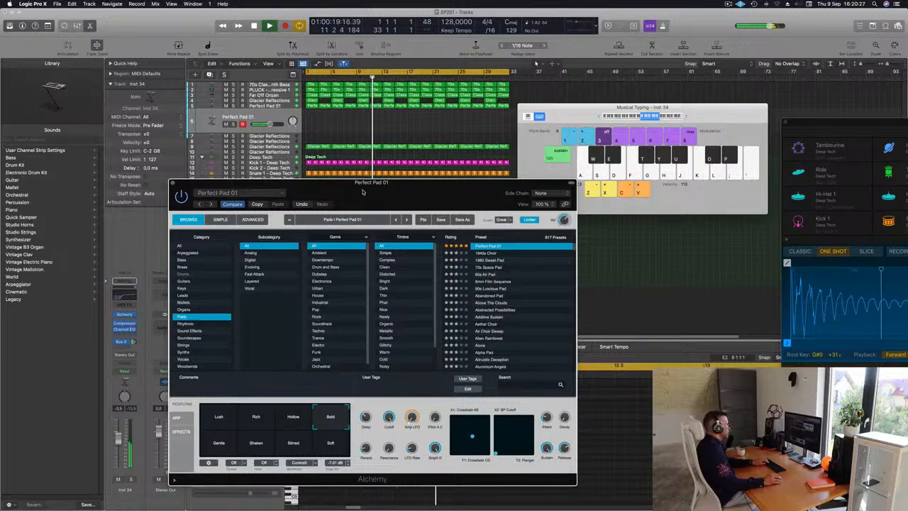
key("Return")
left_click_drag(365, 192, 389, 211)
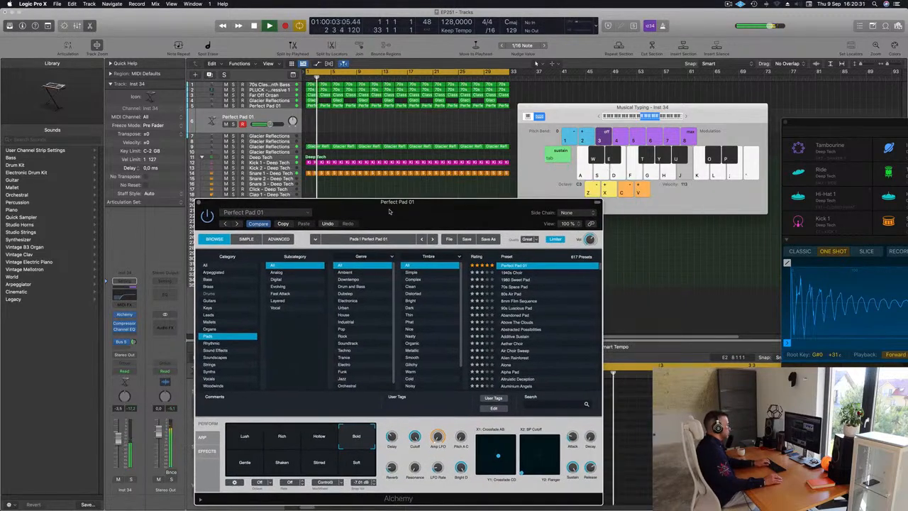
Step: Audition a phrase of high notes at octave C3 on the duplicated pad during playback
key("l")
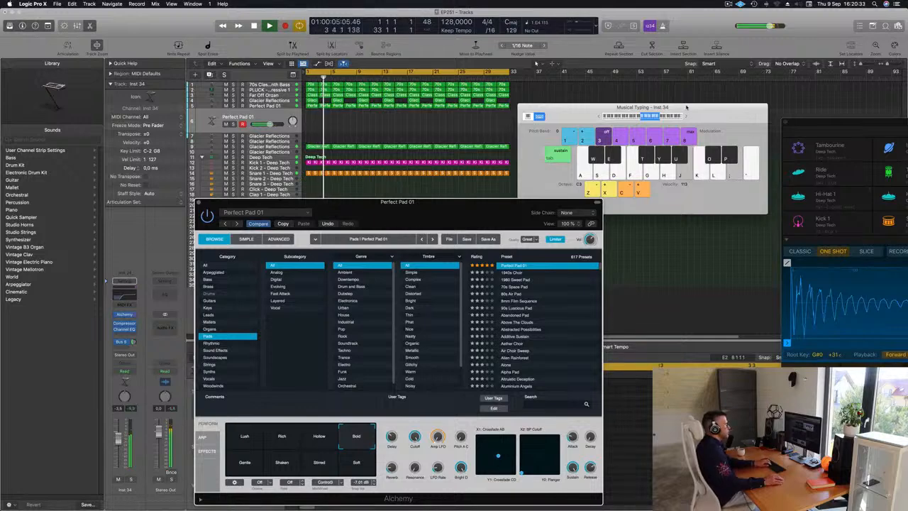
key("semicolon")
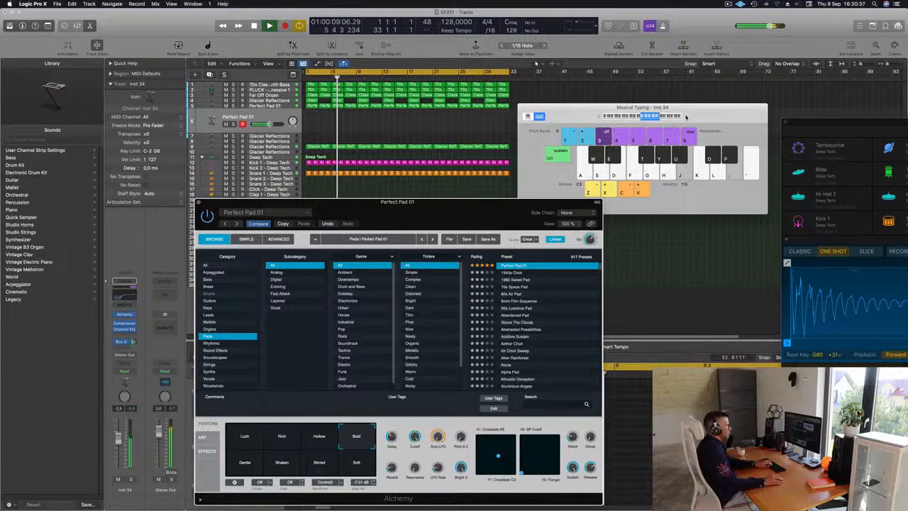
key("apostrophe")
key("semicolon")
key("apostrophe")
key("semicolon")
Step: Raise Musical Typing to octave C4 and audition single repeated notes on the duplicated pad over the track
left_click(683, 119)
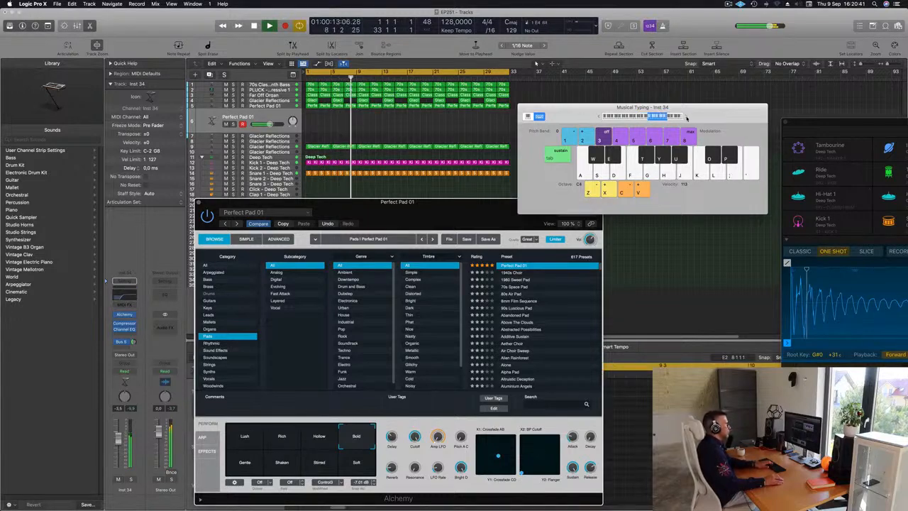
key("semicolon")
key("d")
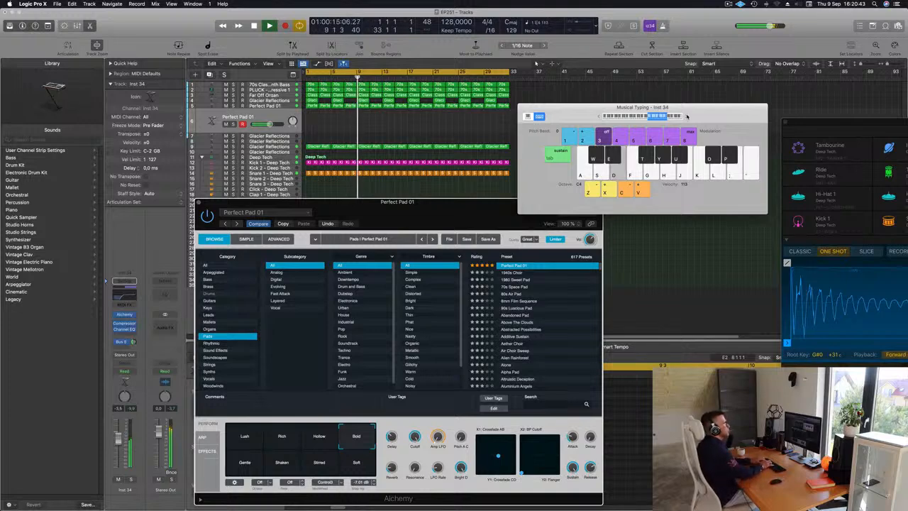
key("k")
key("l")
key("l")
key("semicolon")
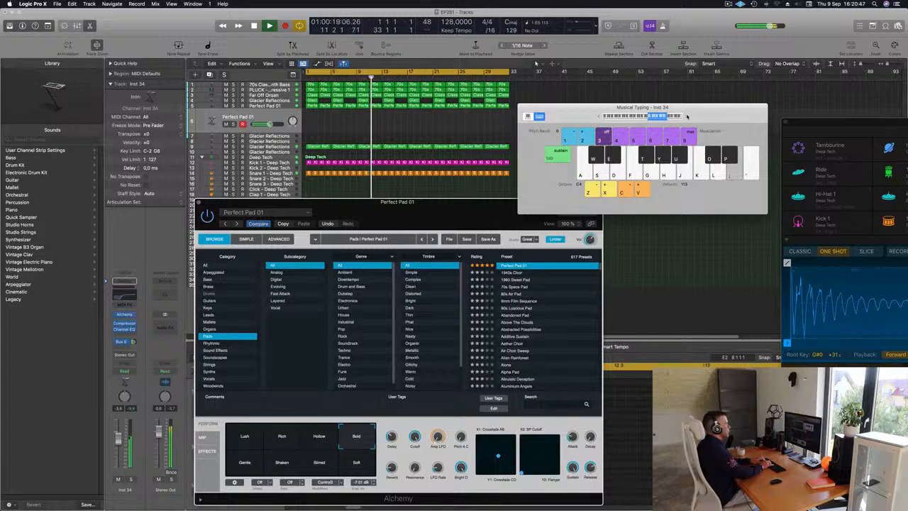
key("d")
key("d")
Step: Raise the duplicated pad's volume to -1.5 dB and reselect the Bold snapshot after trying Lush in the open Alchemy window
key("d")
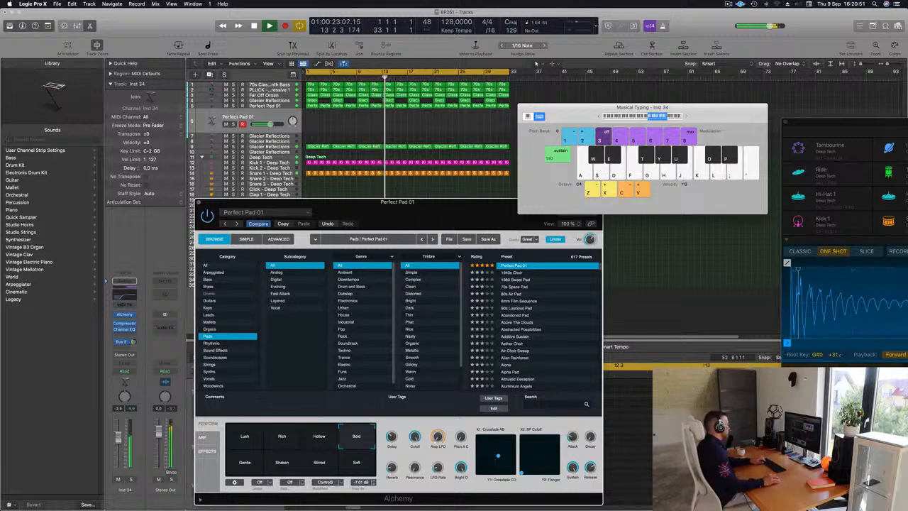
left_click(118, 435)
key("d")
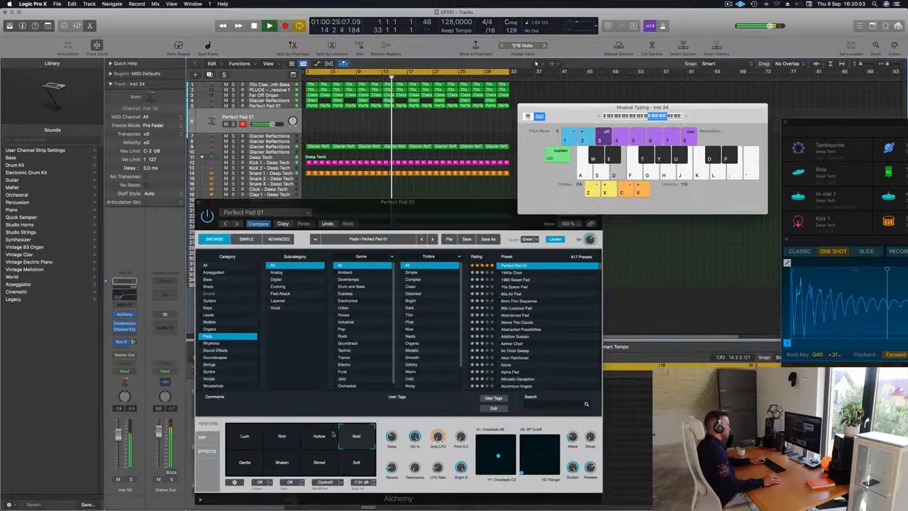
left_click(257, 435)
left_click(355, 436)
Step: Solo the duplicated pad, play a repeated note on it and check its own Alchemy window
key("d")
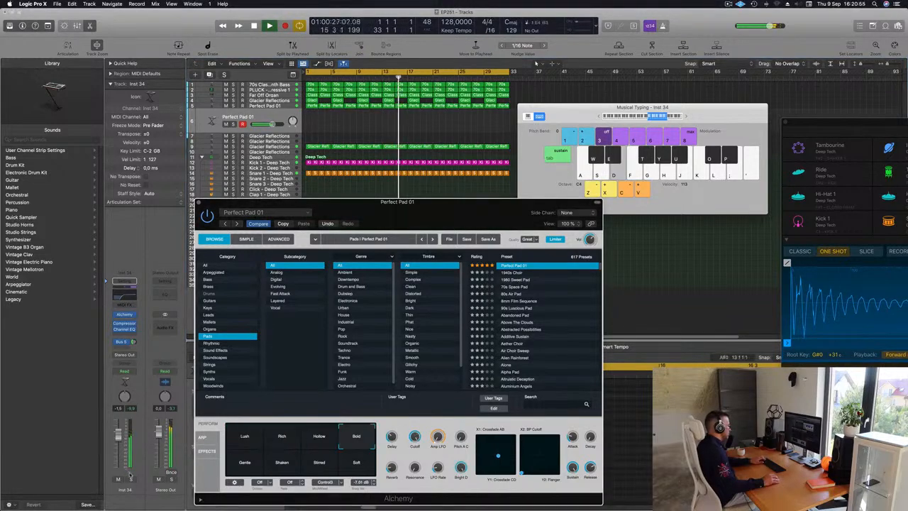
left_click(131, 480)
key("d")
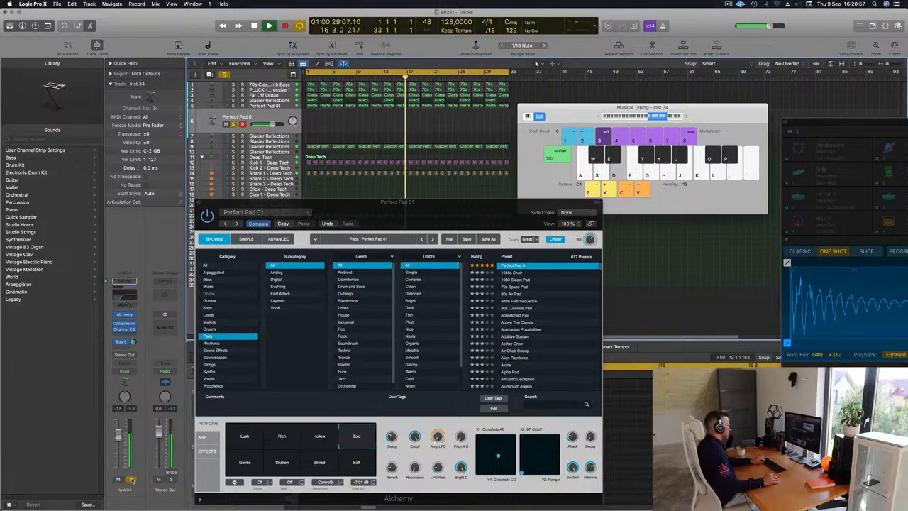
key("d")
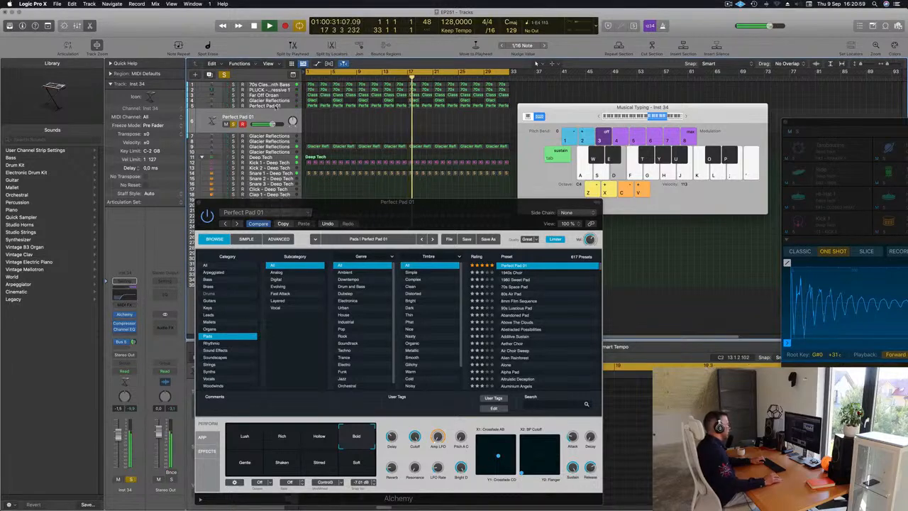
left_click(125, 316)
left_click_drag(455, 121, 731, 127)
left_click(559, 105)
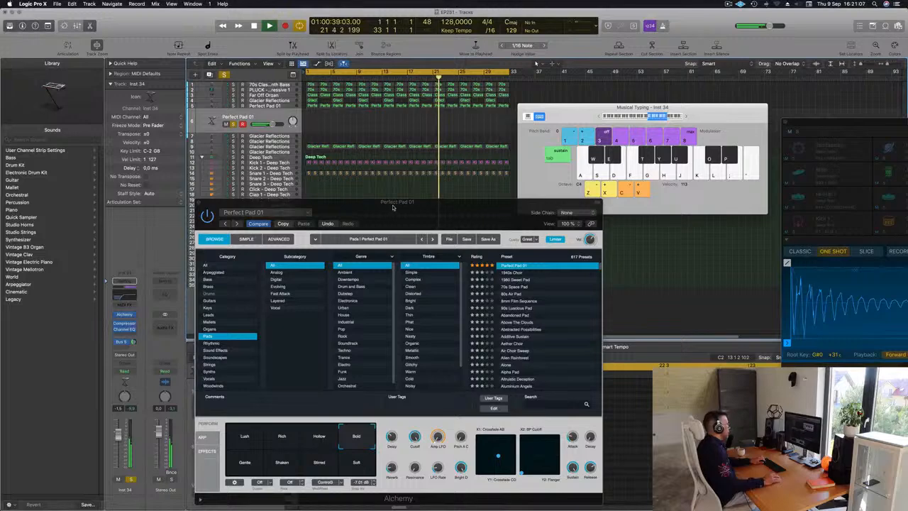
Step: Close the Perfect Pad 01 Alchemy window, replay from the start with the original pad also soloed, and clear all solos
left_click_drag(198, 203, 149, 199)
left_click(151, 199)
key("Return")
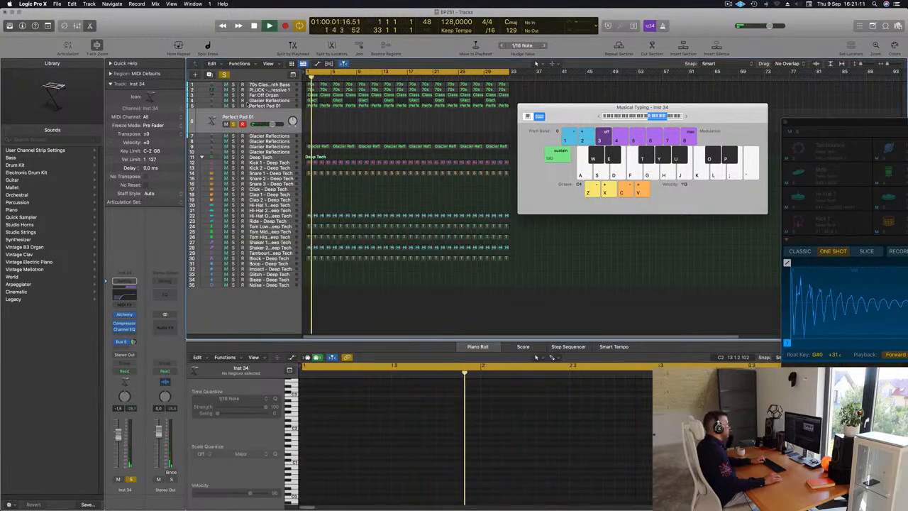
left_click(234, 105)
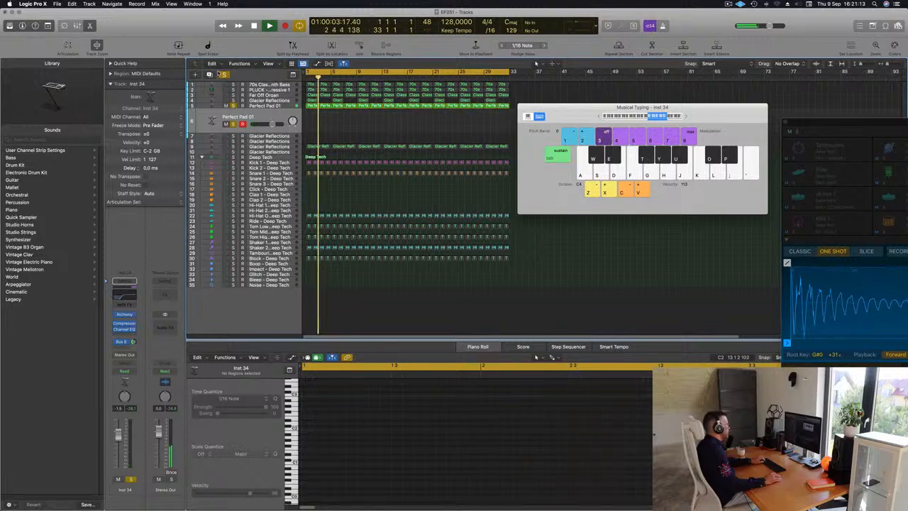
left_click(233, 105)
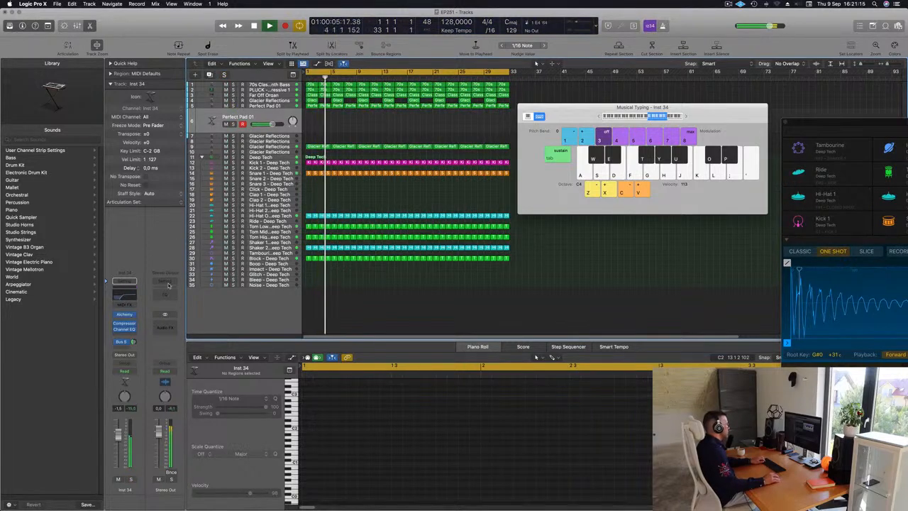
Step: Open the duplicated pad's Alchemy, try the Hollow snapshot and settle on Bold
left_click(125, 315)
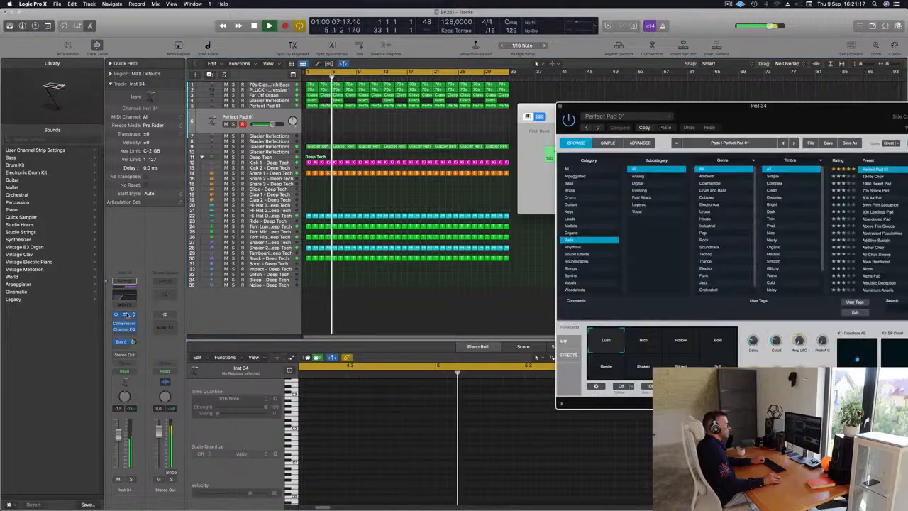
left_click_drag(707, 106, 476, 106)
left_click(449, 341)
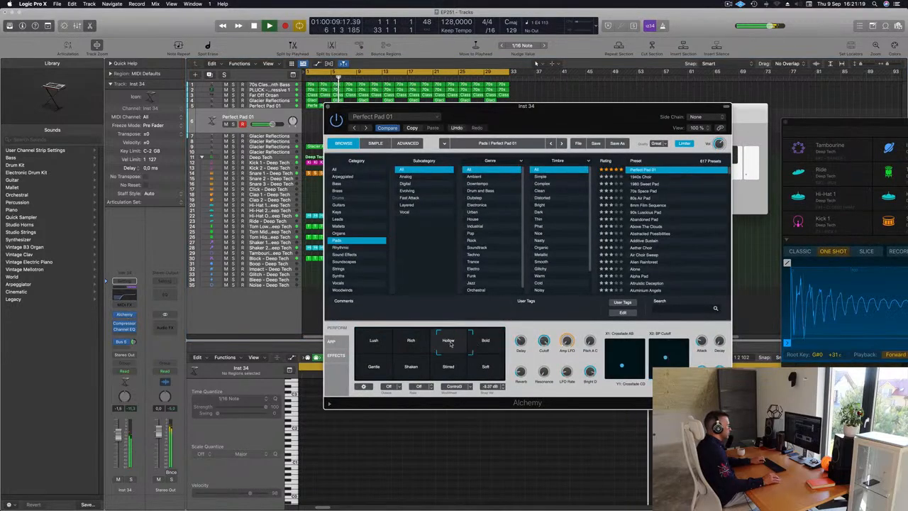
left_click(485, 341)
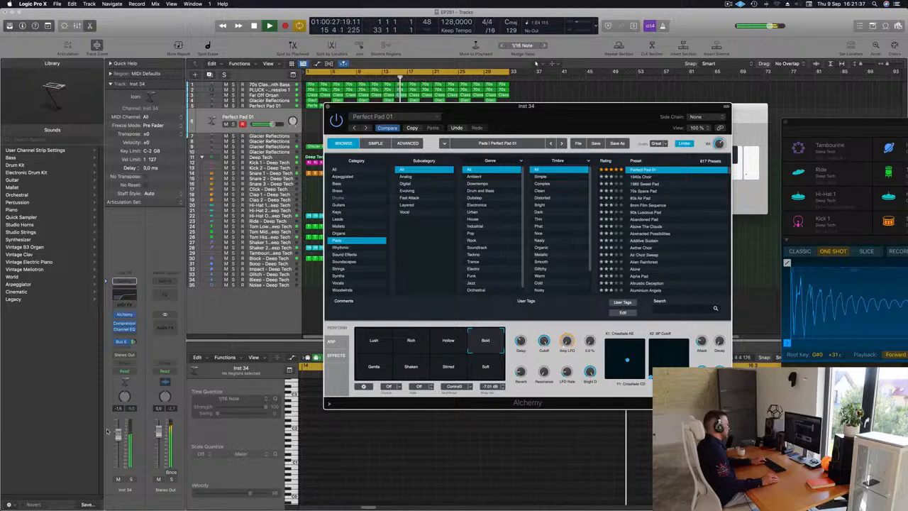
Step: Add a second send to Bus 6 (Aux 6) on the duplicated pad's channel strip
left_click(125, 343)
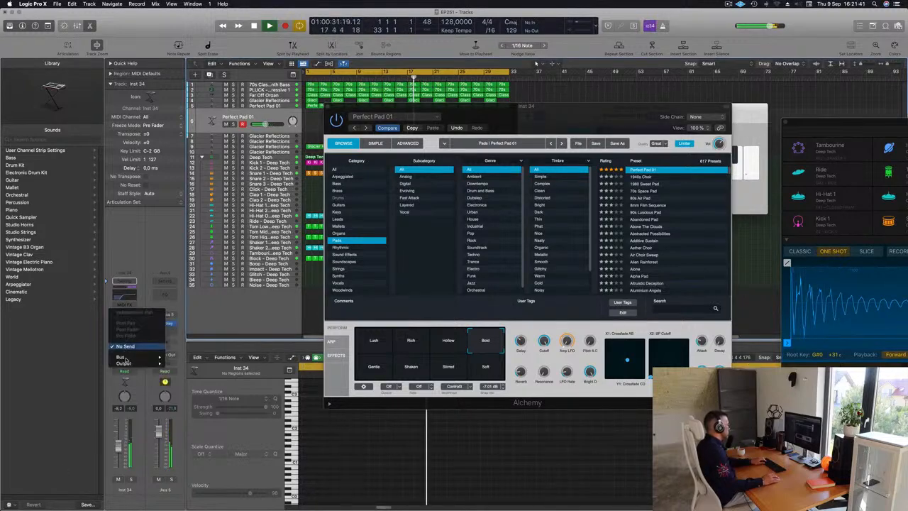
left_click(123, 347)
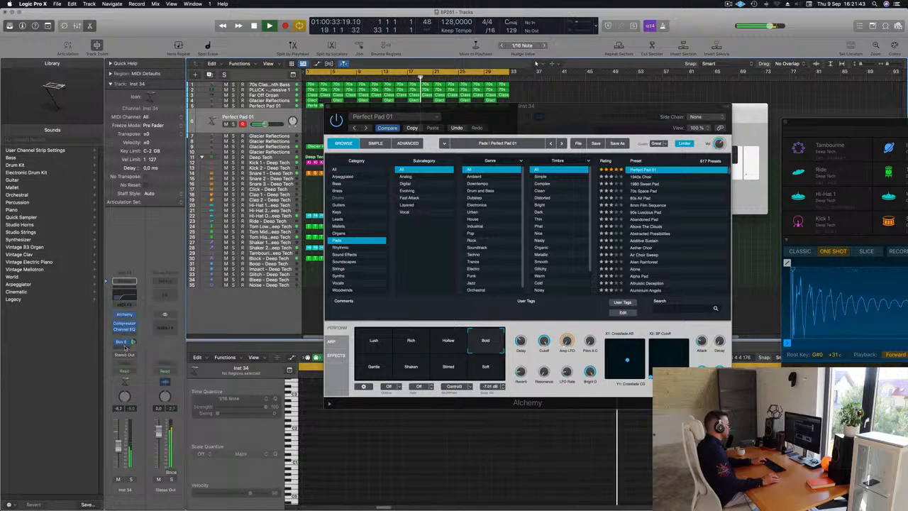
left_click(123, 348)
mouse_move(157, 357)
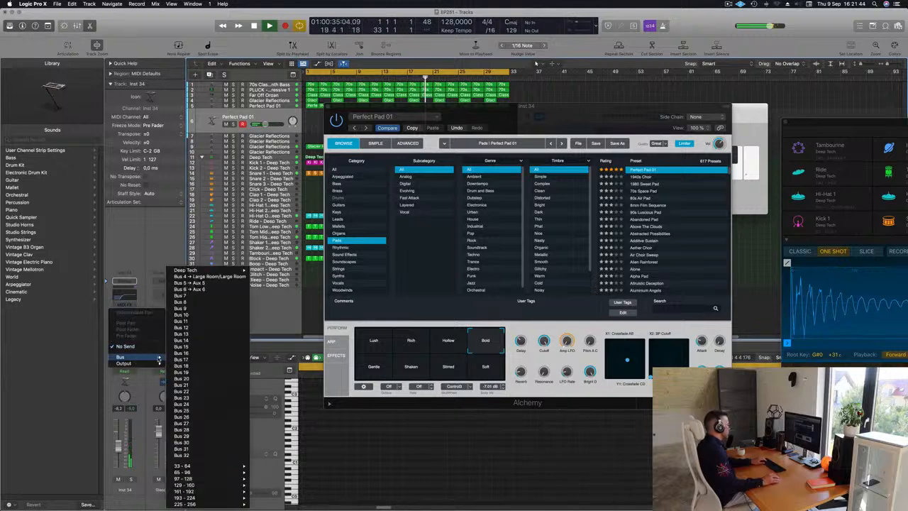
left_click(190, 288)
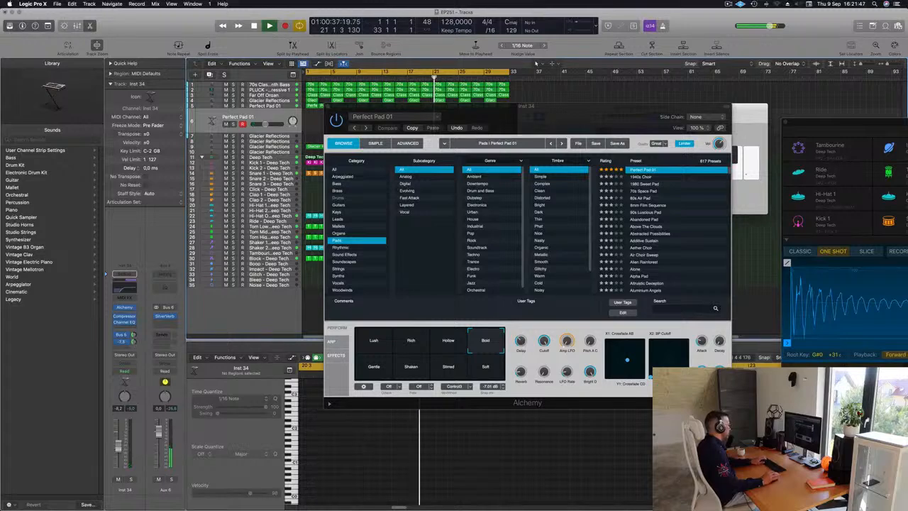
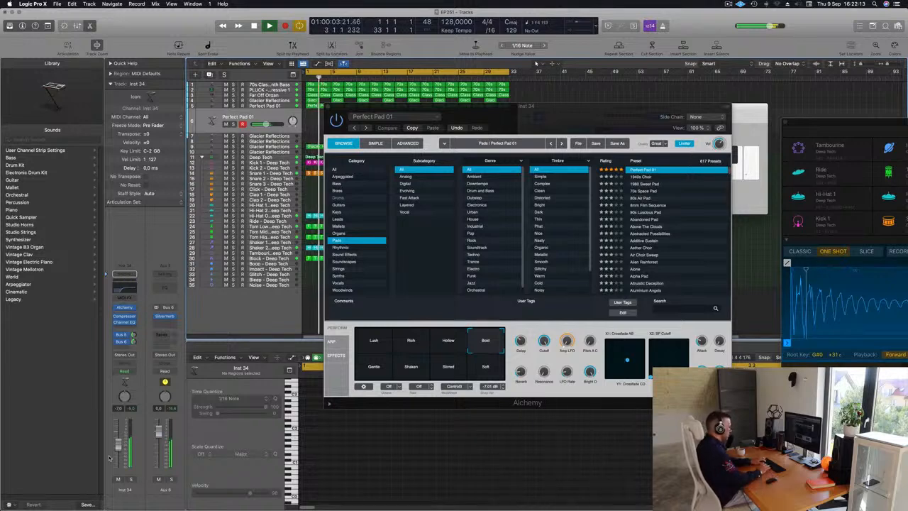
Step: Record a sustained part on the duplicated Perfect Pad 01 track and move the recorded region to bar 1
key("r")
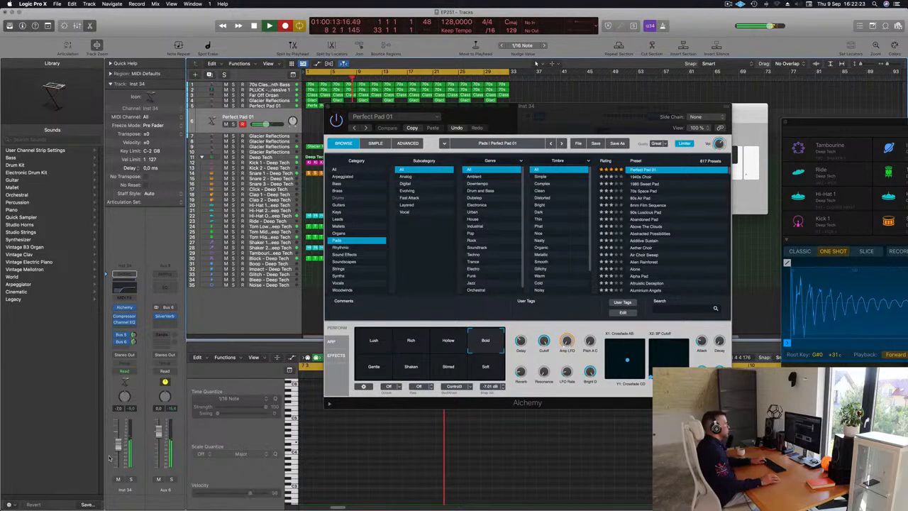
key("space")
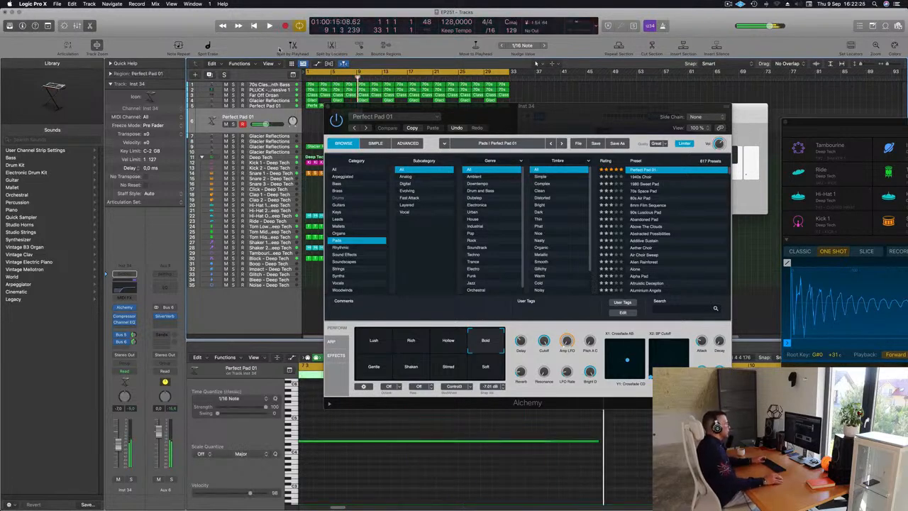
left_click_drag(501, 114, 748, 129)
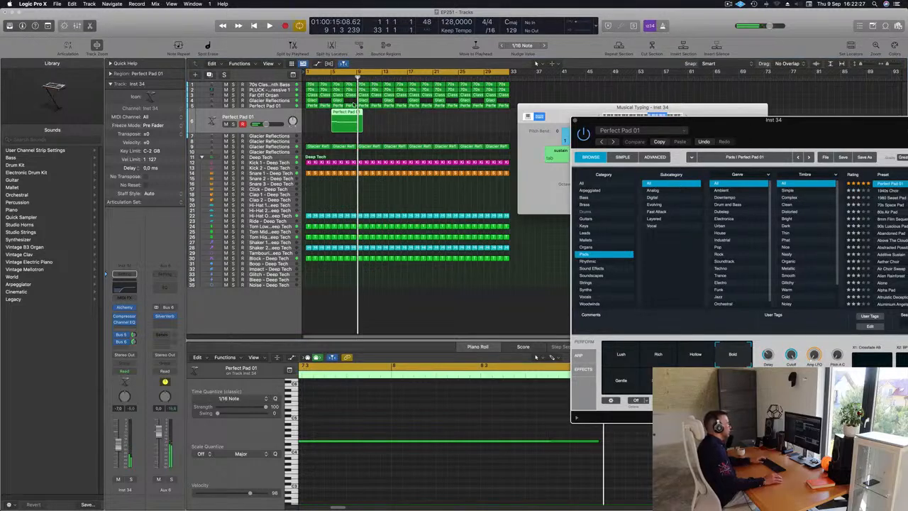
left_click_drag(348, 114, 333, 114)
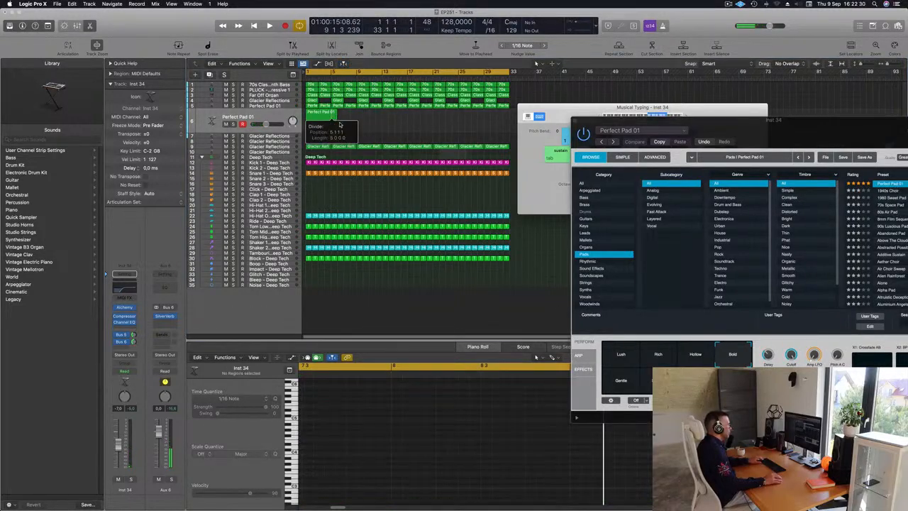
Step: Cut the recorded pad region at bar 5, splitting the crossing notes, and delete the leftover piece
left_click(332, 121)
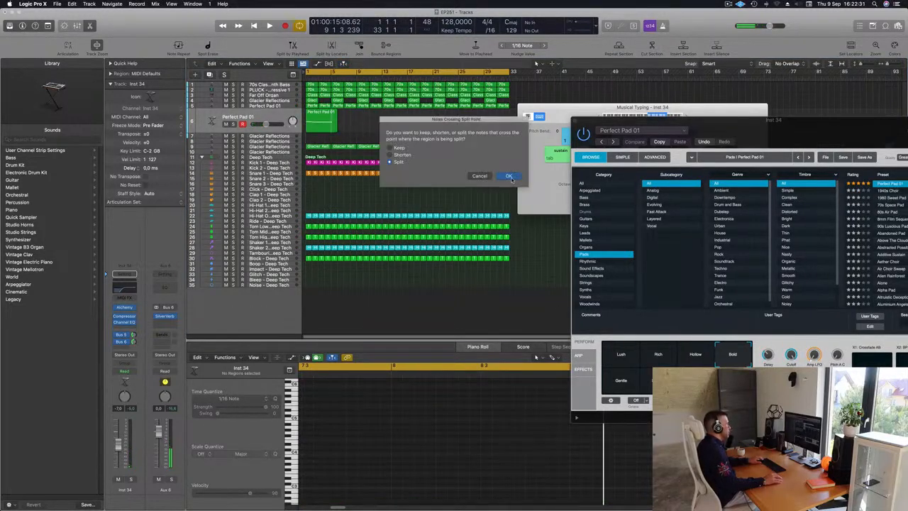
left_click(510, 177)
key("Delete")
Step: Play the trimmed pad region from bar 1 and examine its notes in the Piano Roll
left_click(319, 117)
key("space")
left_click(387, 484)
scroll(387, 484, "down", 1)
key("super+a")
key("Return")
scroll(372, 480, "down", 2)
scroll(371, 478, "down", 3)
scroll(383, 466, "up", 5)
Step: Move the start of the pad's long third note, E4, to position 2 4 1 1 in the Piano Roll
left_click_drag(393, 436, 407, 455)
key("Return")
scroll(496, 442, "down", 1)
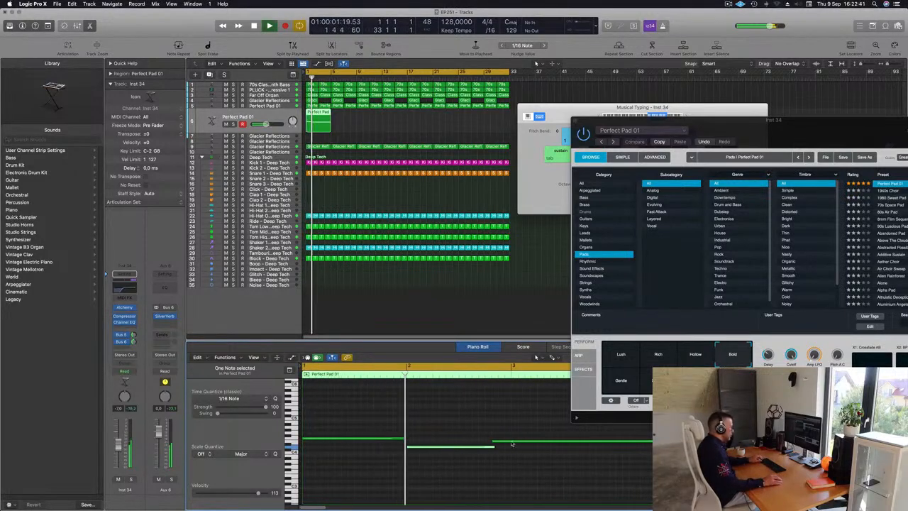
mouse_move(492, 447)
left_mouse_down()
mouse_move(483, 447)
mouse_move(495, 445)
left_mouse_up()
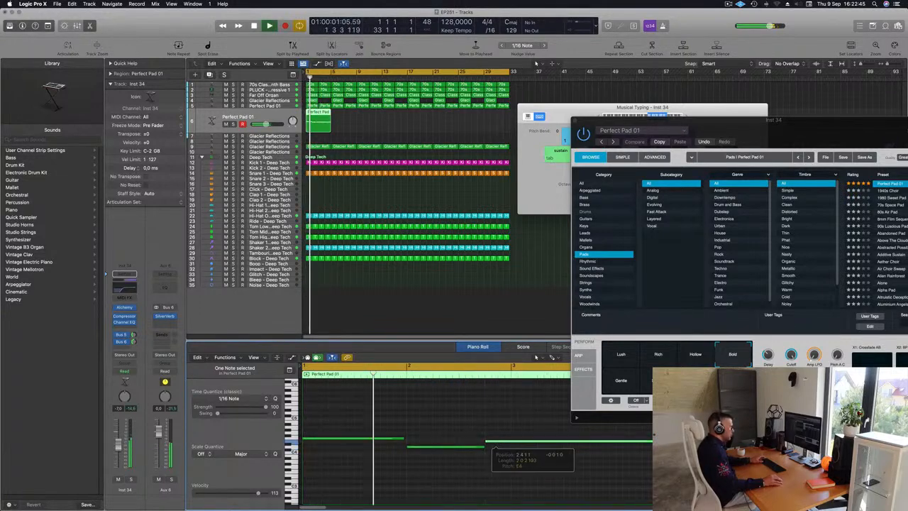
scroll(387, 439, "down", 2)
Step: Set the pad's first F4 note to a length of 1 0 0 0 and replay from the start
left_click_drag(388, 438, 390, 438)
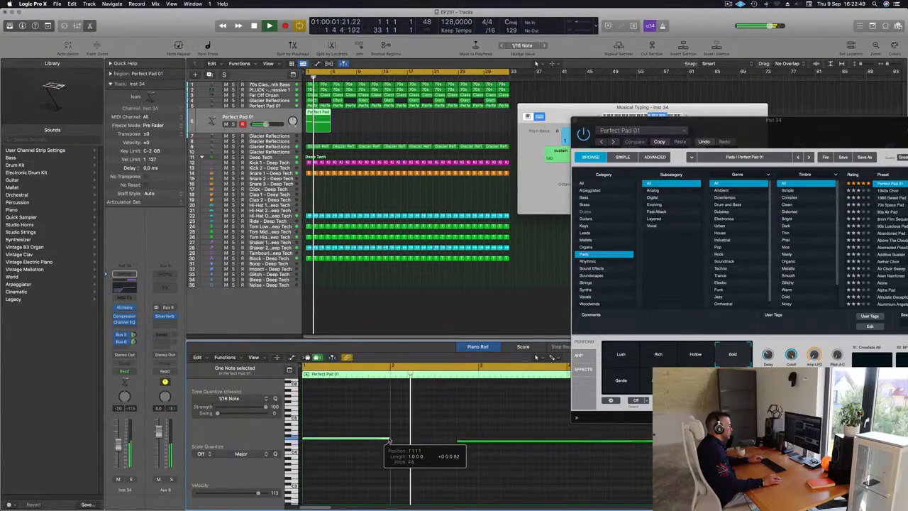
left_click(406, 437)
scroll(403, 437, "down", 3)
key("Return")
scroll(402, 435, "down", 3)
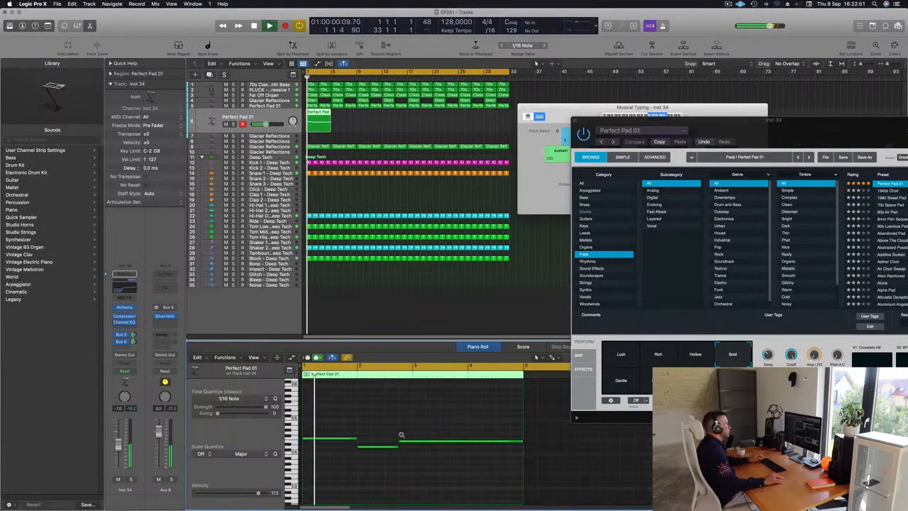
Step: Lower the duplicated pad's volume to about -10 dB and replay from the start
left_click(379, 127)
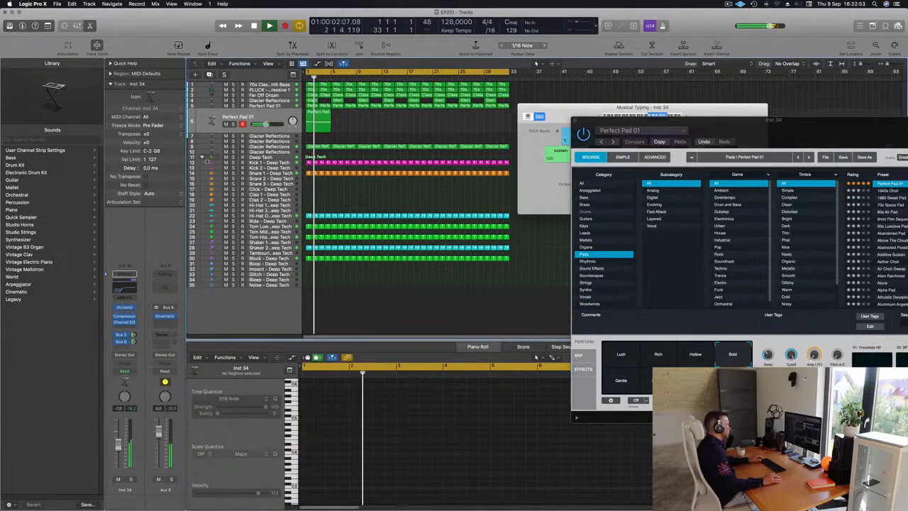
left_click(253, 114)
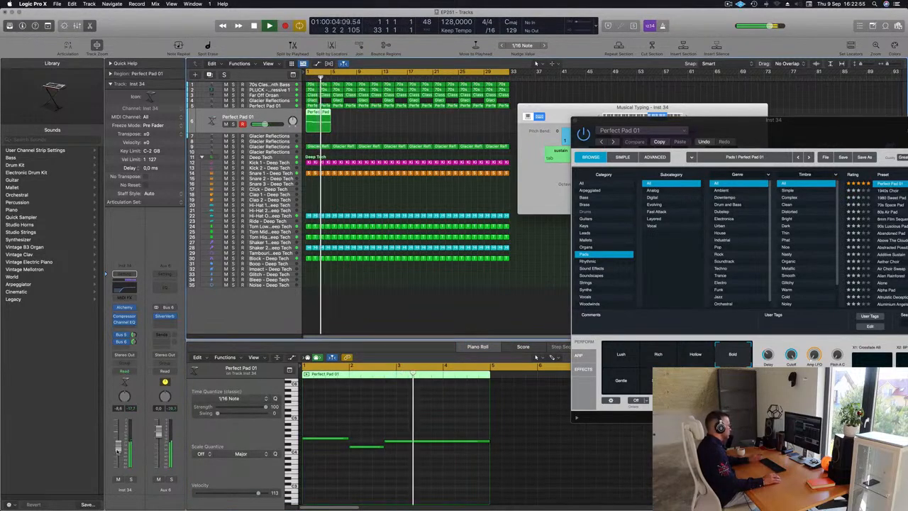
key("Return")
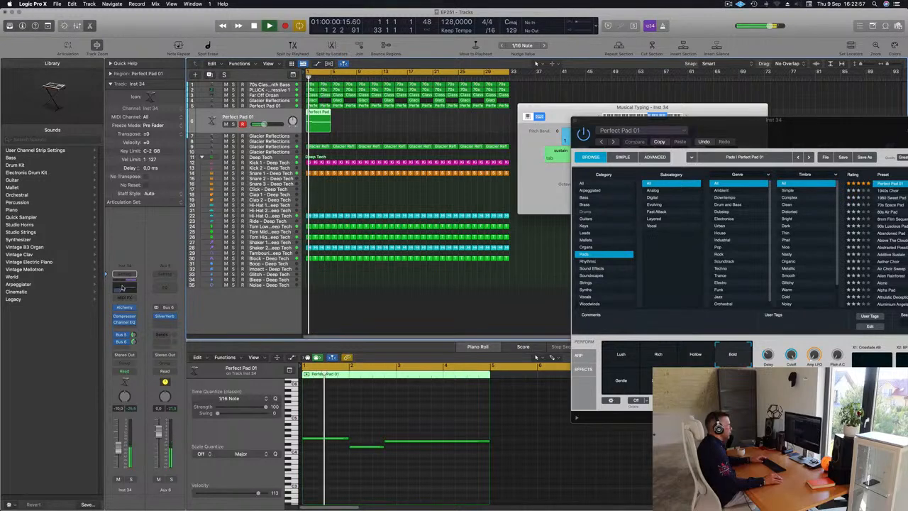
Step: Raise the pad's Channel EQ low cut to 1020 Hz and lower its volume to -11.6 dB
left_click(124, 288)
left_click_drag(533, 244, 626, 239)
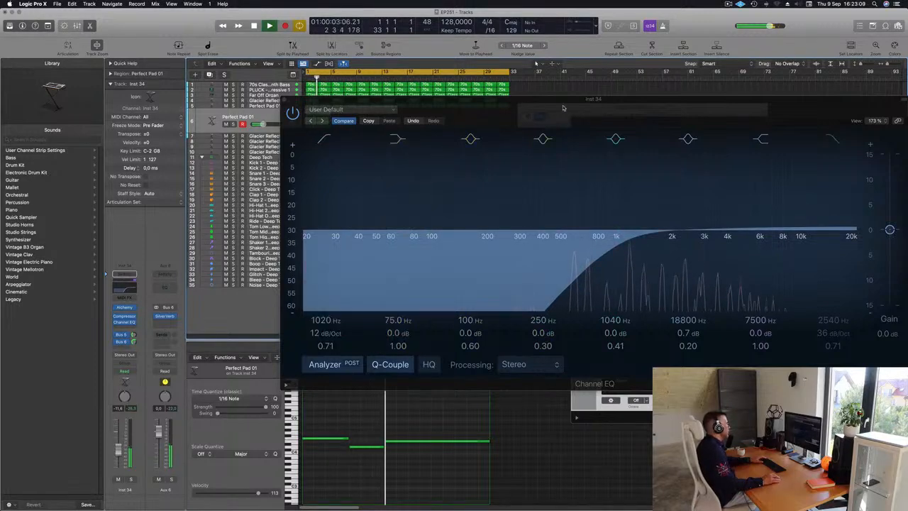
left_click_drag(564, 109, 390, 121)
left_click(110, 111)
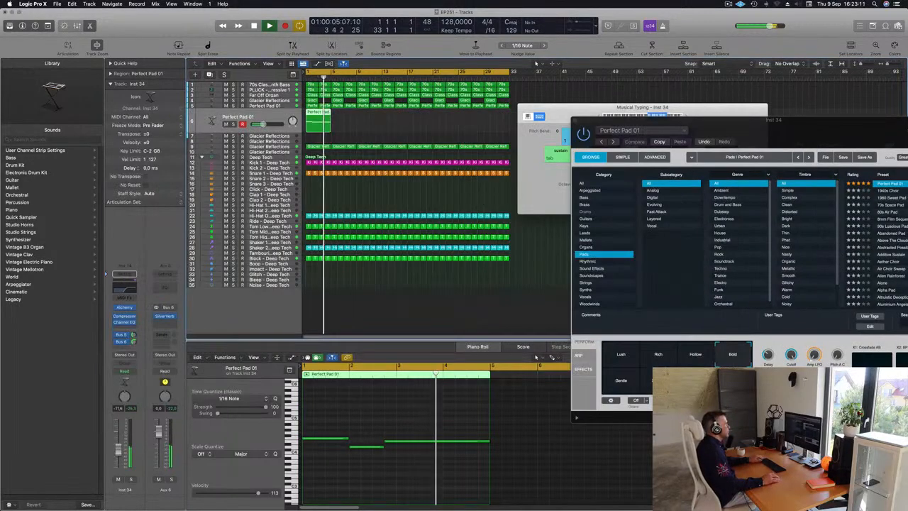
Step: Repeat the four-bar region on the duplicated pad track until it fills the arrangement up to bar 33
key("super+Left")
key("space")
key("space")
key("super+r")
key("super+r")
key("super+r")
key("super+r")
key("super+r")
key("super+r")
key("super+r")
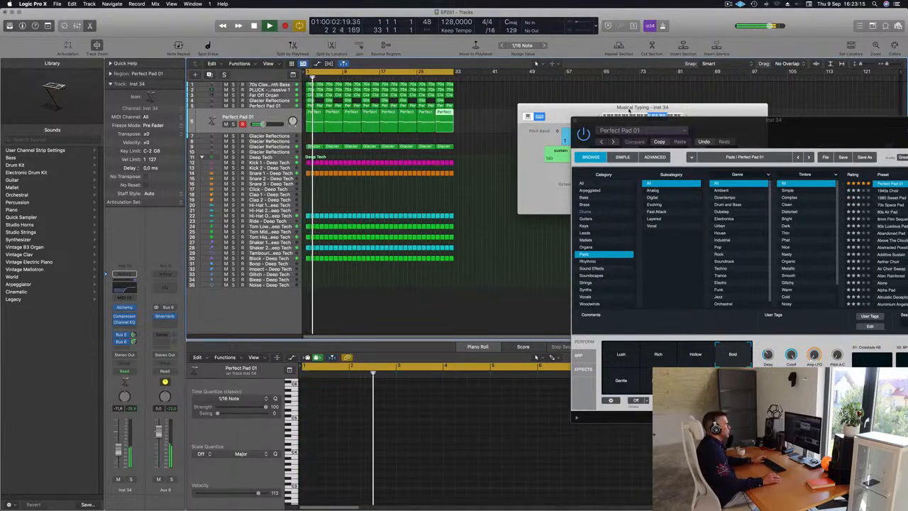
Step: Close the Musical Typing keyboard and the duplicated pad's Alchemy window
left_click_drag(628, 110, 546, 105)
left_click_drag(488, 109, 475, 127)
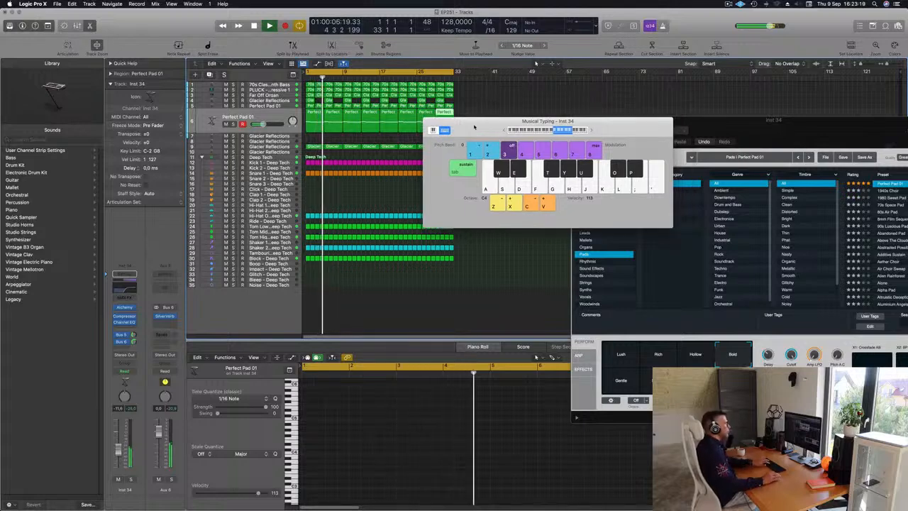
key("super+k")
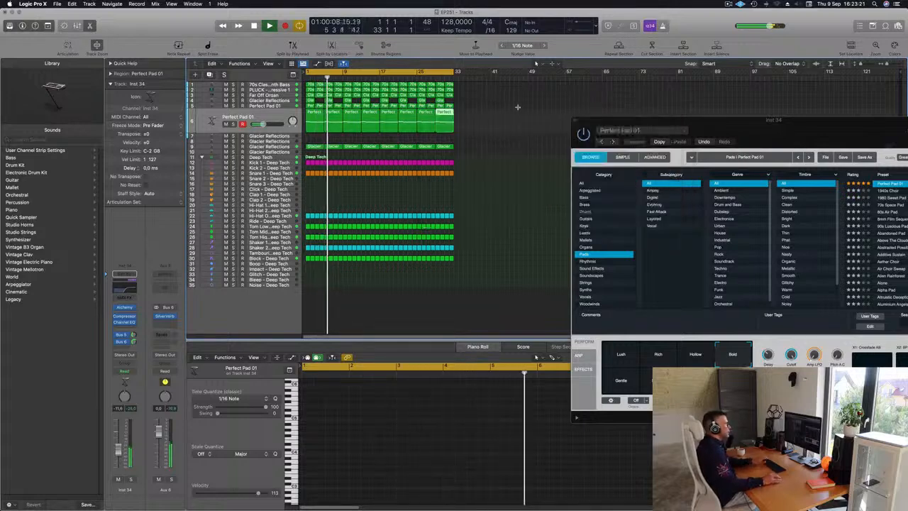
left_click(727, 4)
left_click(528, 129)
left_click_drag(587, 121, 481, 129)
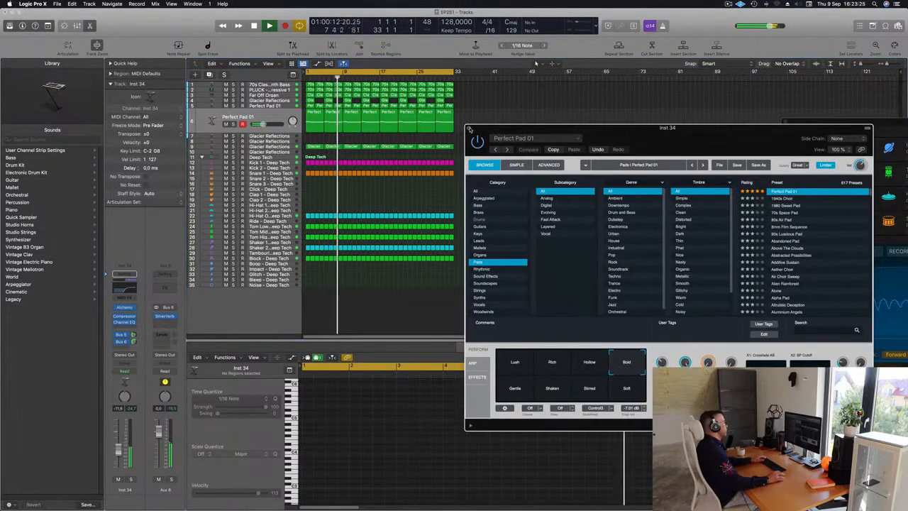
left_click(468, 129)
Step: Repeat all regions of the 32-bar arrangement once and extend the cycle range to bar 65
key("super+Right")
key("super+Left")
key("Return")
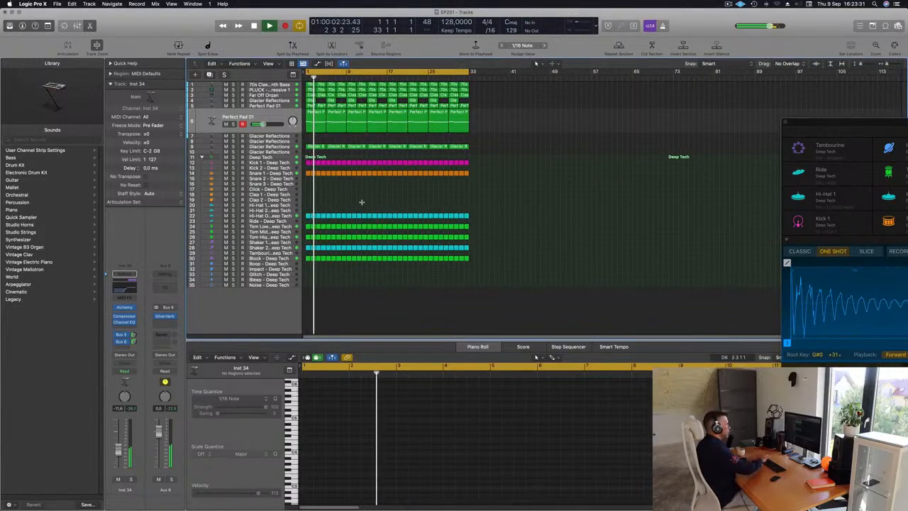
key("super+a")
key("super+r")
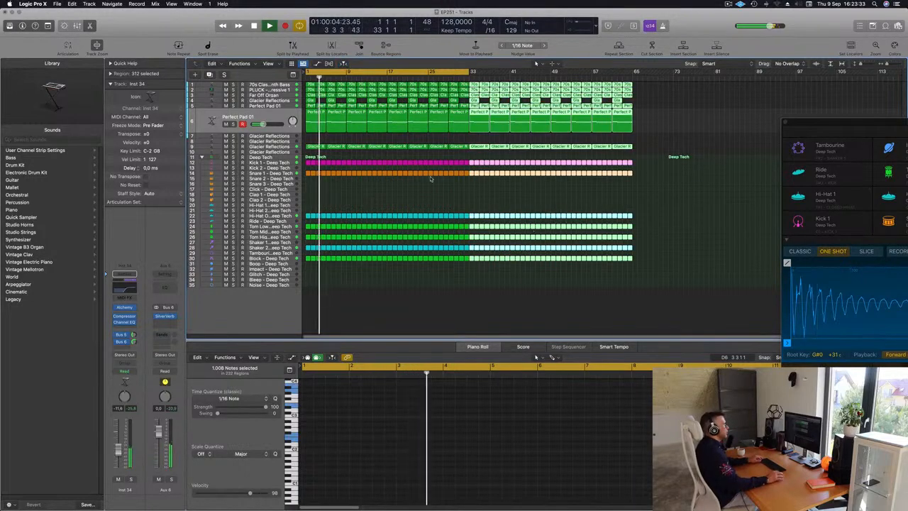
key("super+Left")
left_click(642, 160)
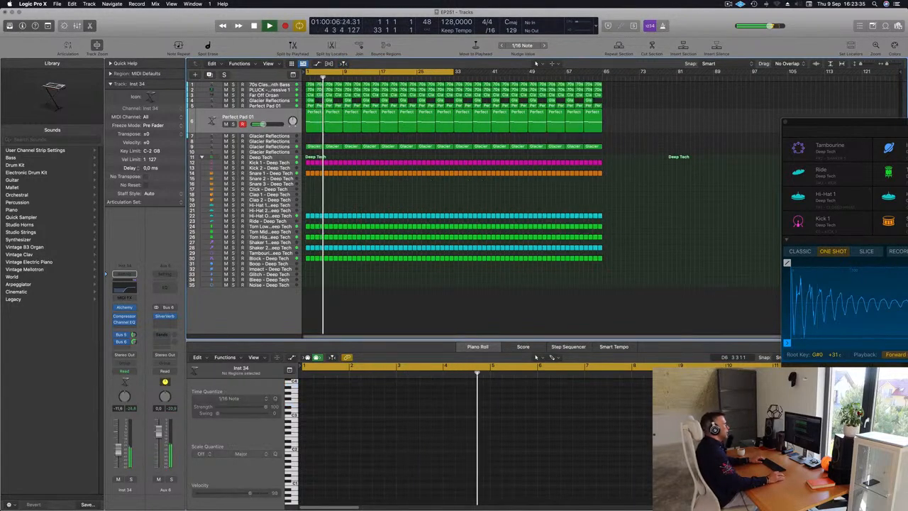
left_click_drag(458, 72, 601, 78)
key("space")
Step: Delete the duplicated pad's first four regions so that the part starts at bar 17
left_click(313, 119)
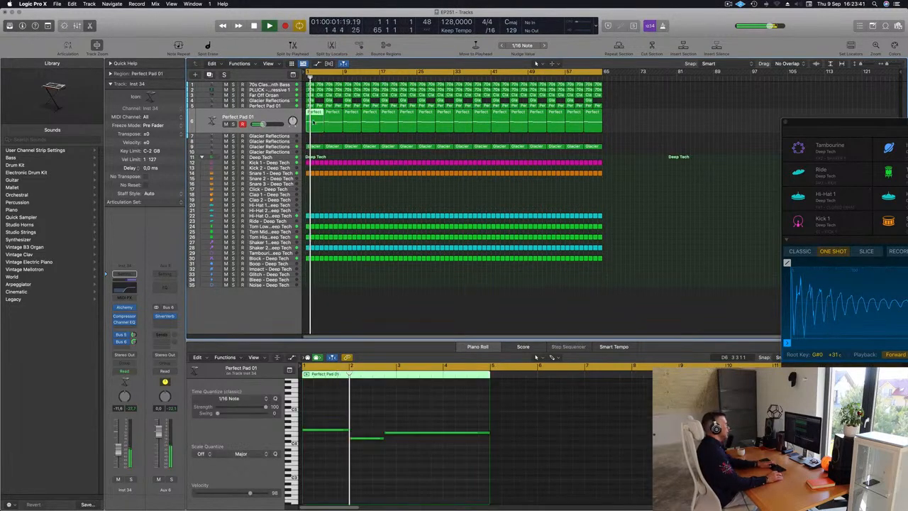
key("Delete")
left_click_drag(317, 124, 366, 125)
key("Delete")
key("space")
key("space")
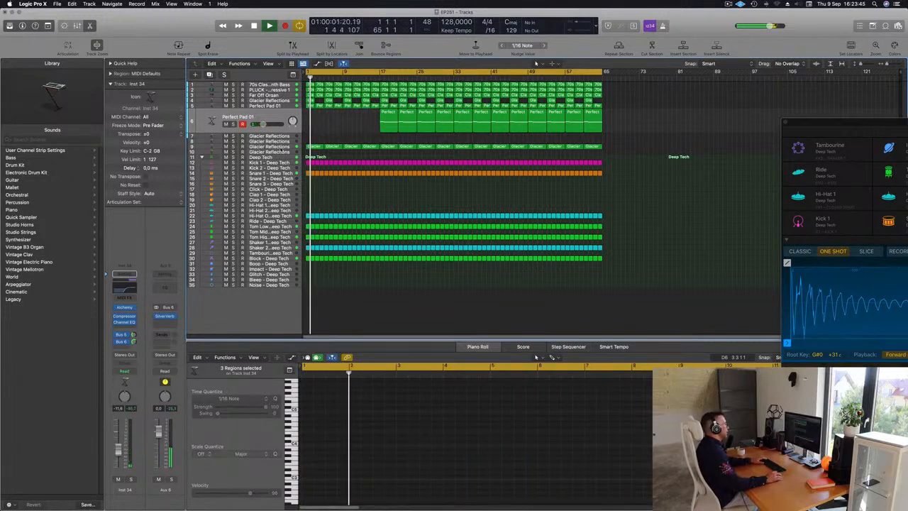
Step: Check the Glacier Reflections melody on track 9 in solo and delete its first four regions, before bar 17
left_click(283, 147)
key("space")
left_click(234, 139)
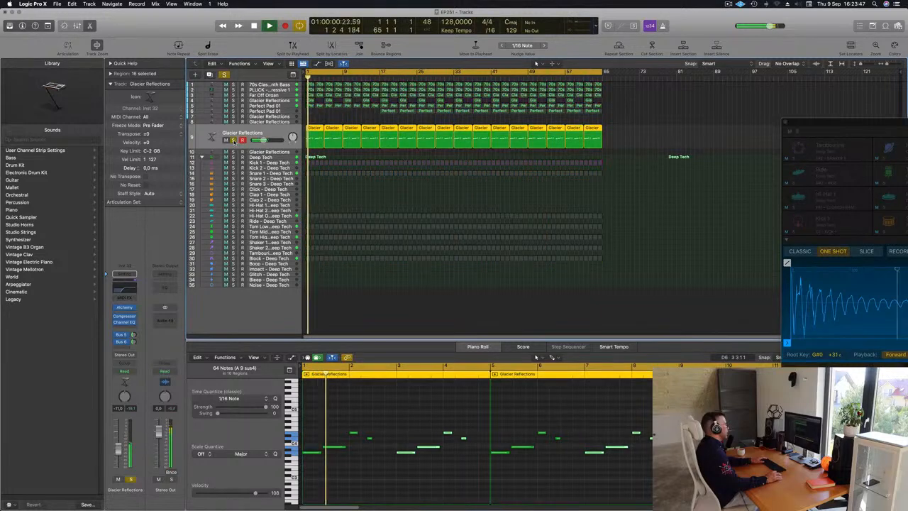
key("s")
key("space")
key("space")
left_click_drag(312, 123, 378, 144)
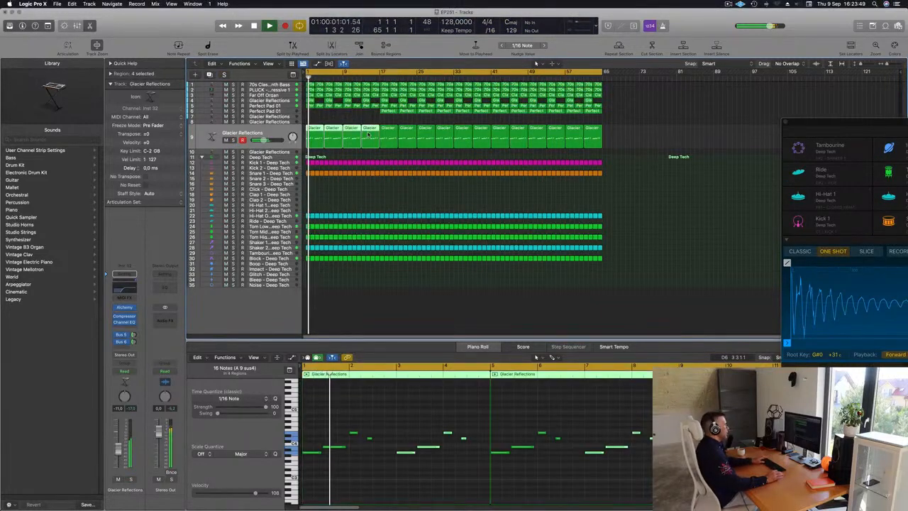
key("Delete")
key("space")
key("space")
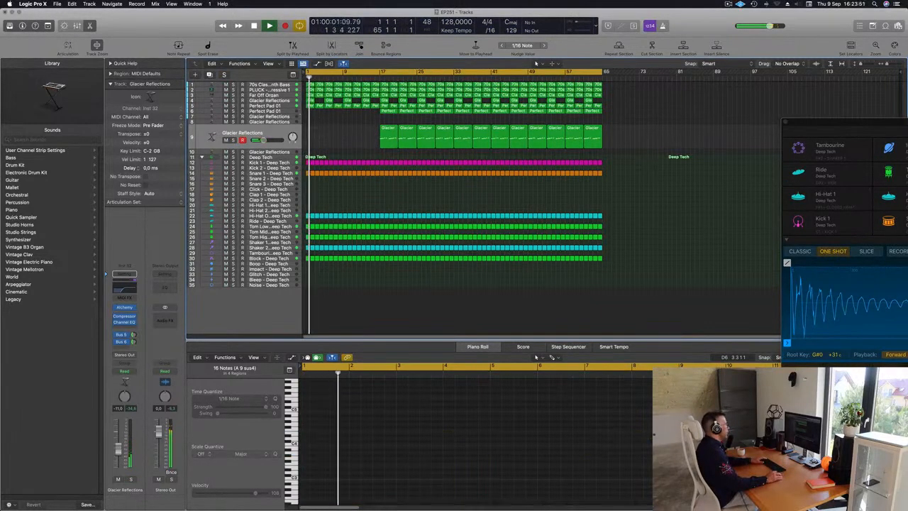
Step: Delete the original Perfect Pad 01 track's first eight regions so that the part starts at bar 17
left_click(291, 105)
left_click_drag(312, 136, 370, 118)
key("Delete")
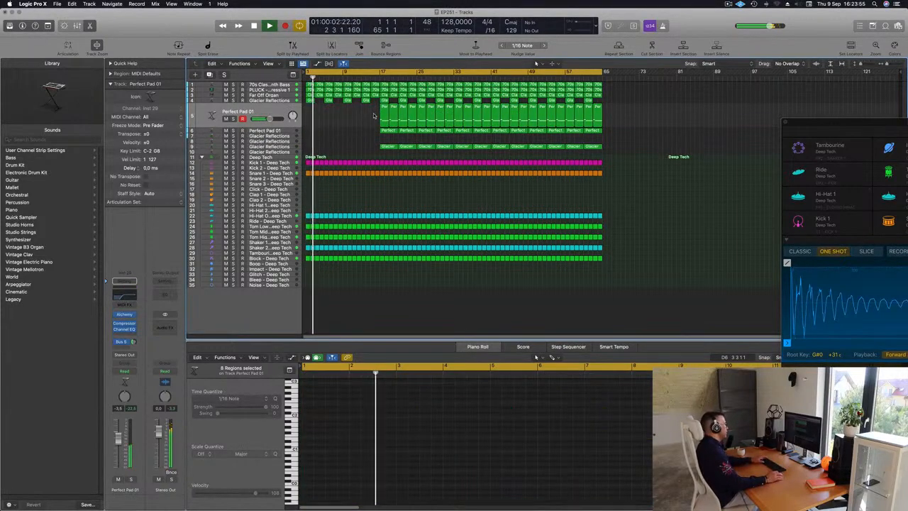
Step: Delete the first four pluck regions so that the part starts at bar 9, and replay from the start
left_click(270, 100)
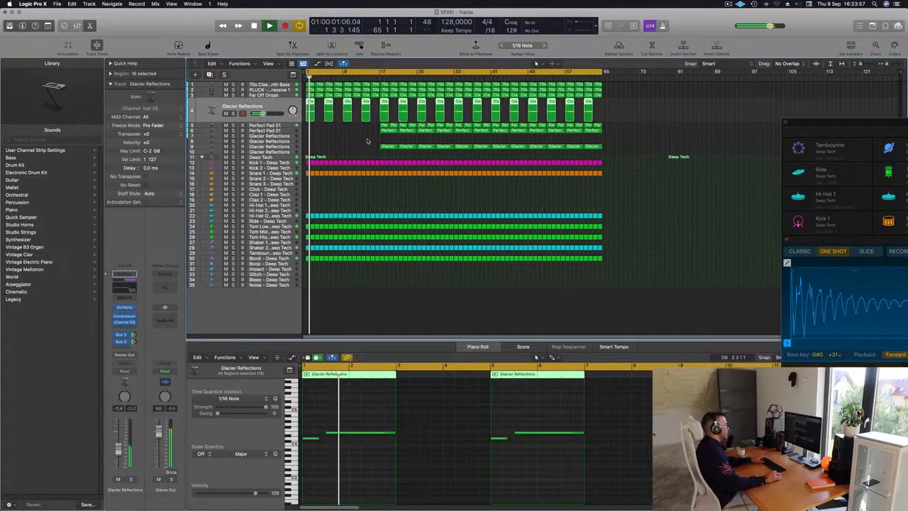
left_click(318, 149)
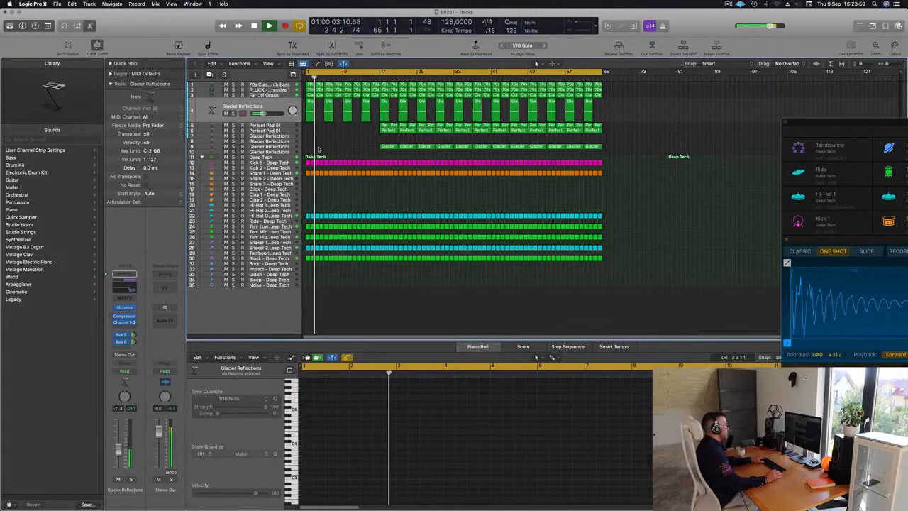
left_click(285, 90)
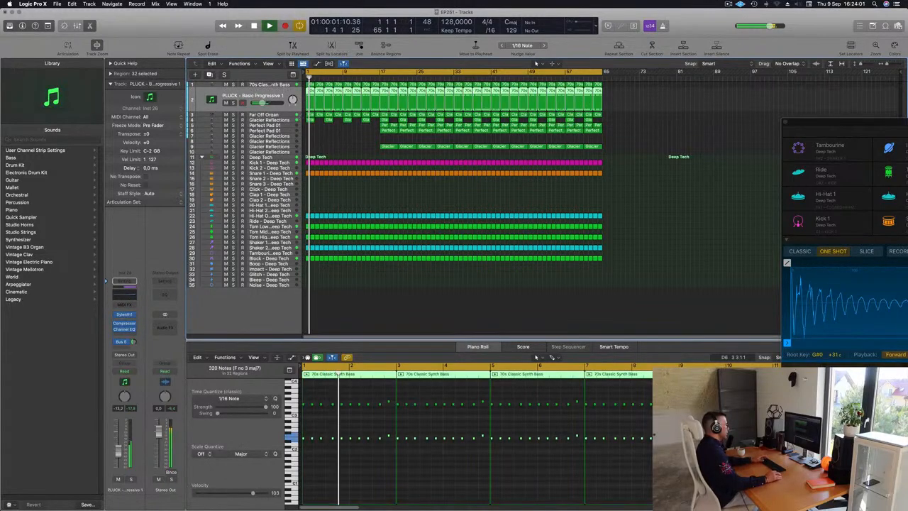
left_click(310, 90)
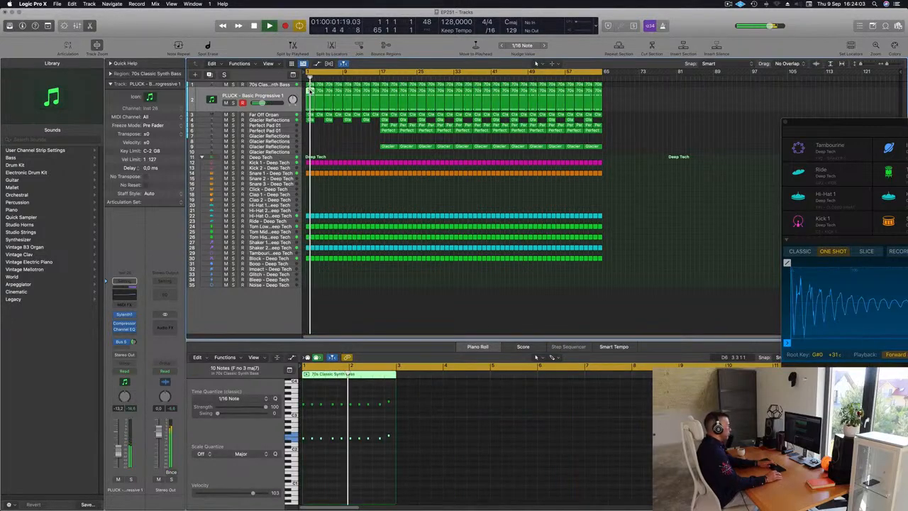
key("Delete")
left_click_drag(311, 103, 338, 103)
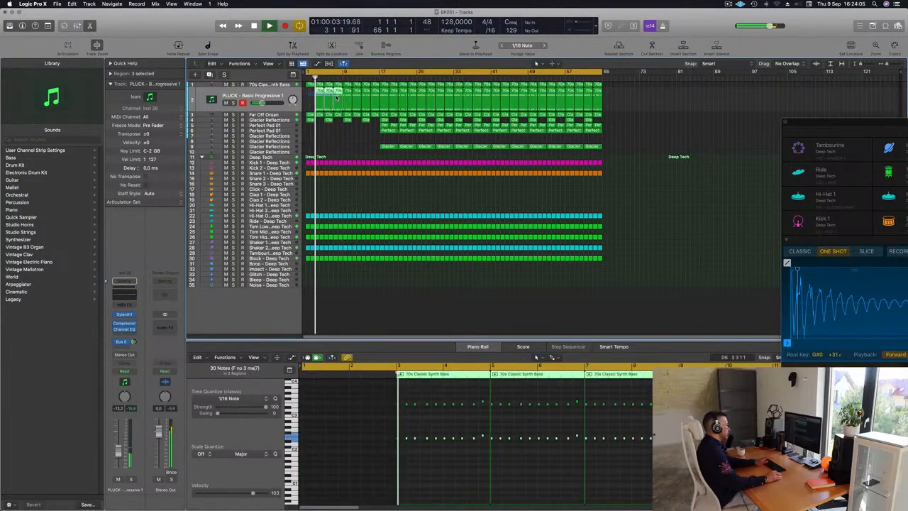
key("Delete")
key("Return")
Step: Replay with the 70s Classic Synth Bass track selected and delete the Glacier Reflections region at bar 5 on track 4
left_click(275, 85)
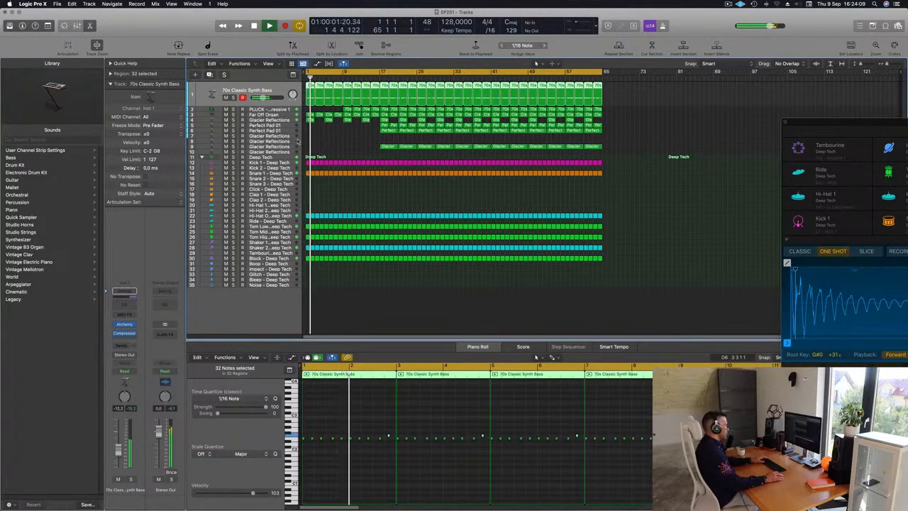
key("Return")
left_click(329, 120)
key("Delete")
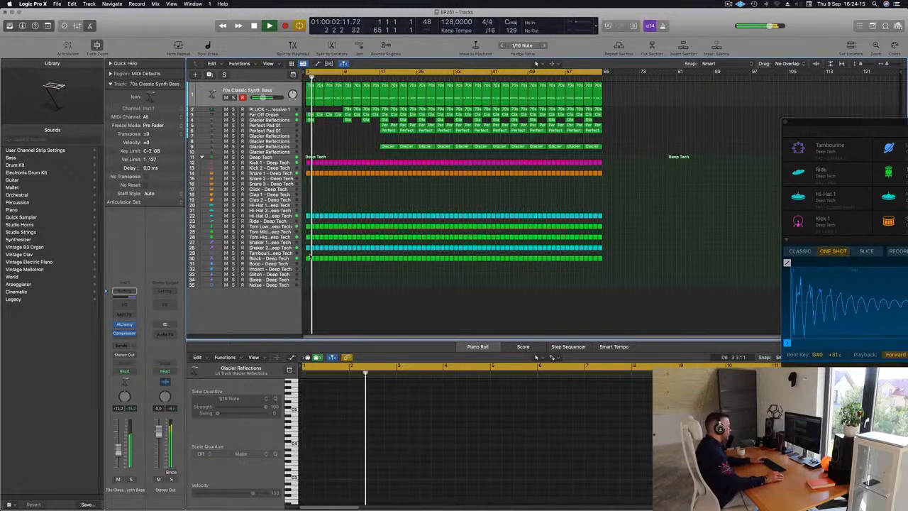
Step: Delete the Block track's regions before bar 17 so that the part starts there, and replay from the start
left_click_drag(335, 257, 369, 263)
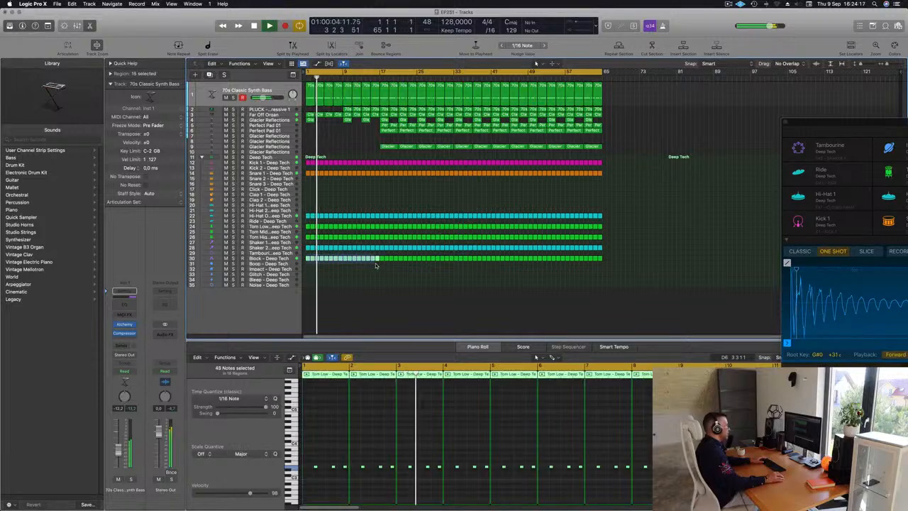
key("Delete")
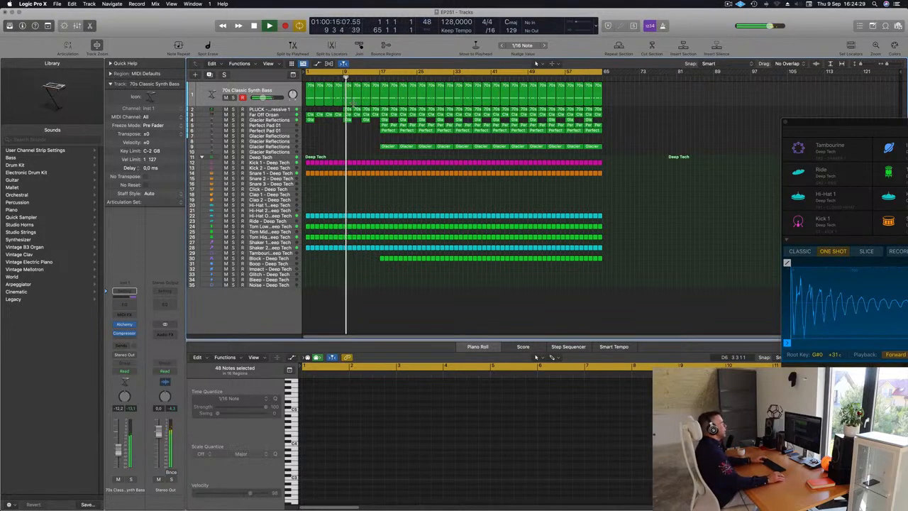
key("Return")
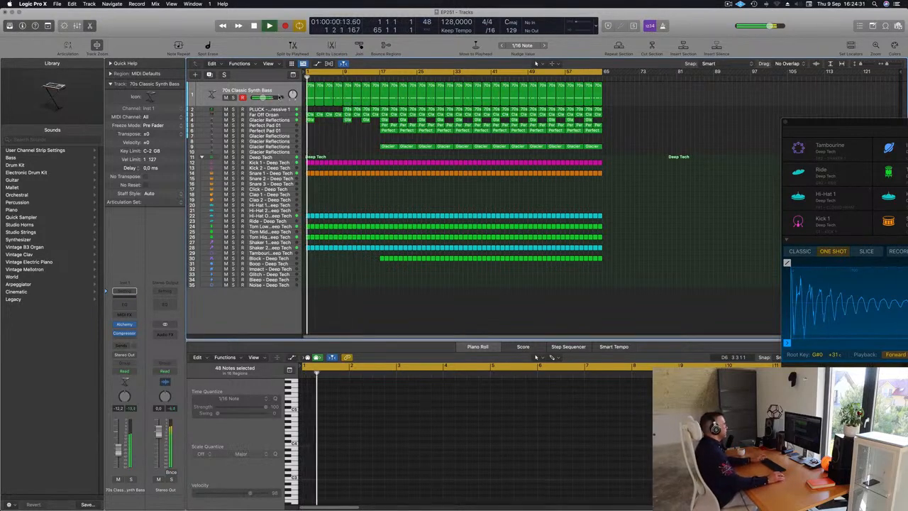
Step: Open the Alchemy instrument of the 70s Classic Synth Bass track and audition the bass from the start of the song
left_click(278, 93)
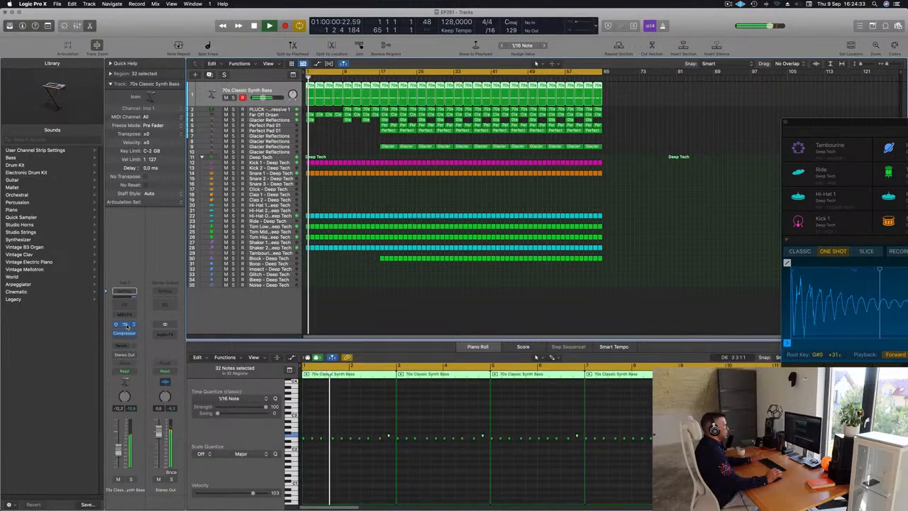
left_click(124, 324)
left_click_drag(441, 207, 592, 170)
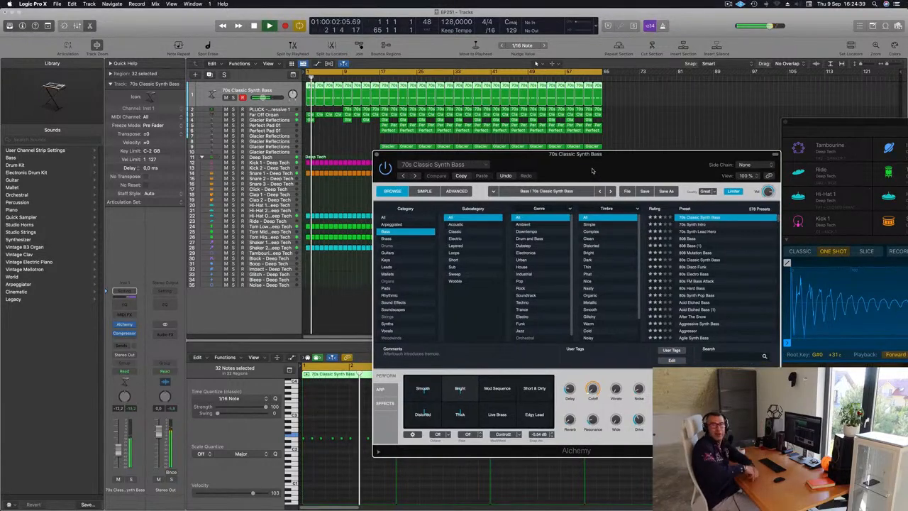
left_click_drag(638, 154, 609, 142)
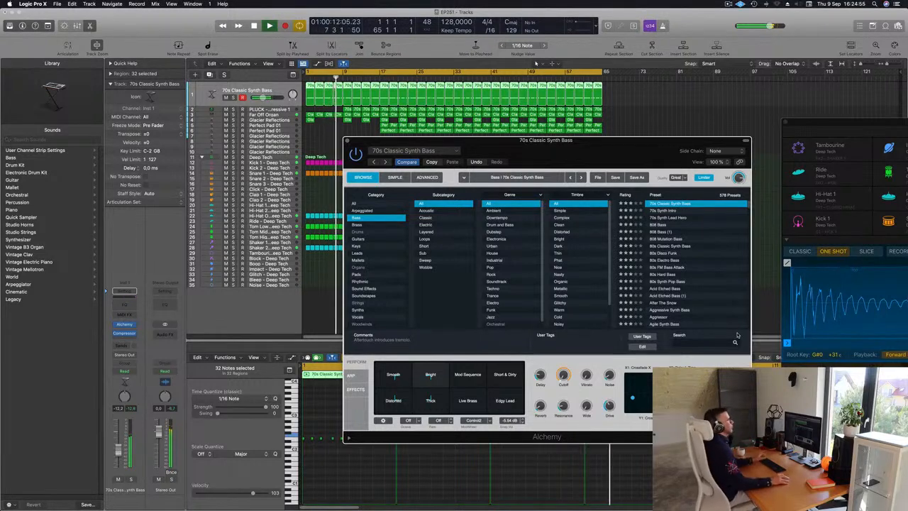
left_click_drag(578, 144, 655, 130)
key("Return")
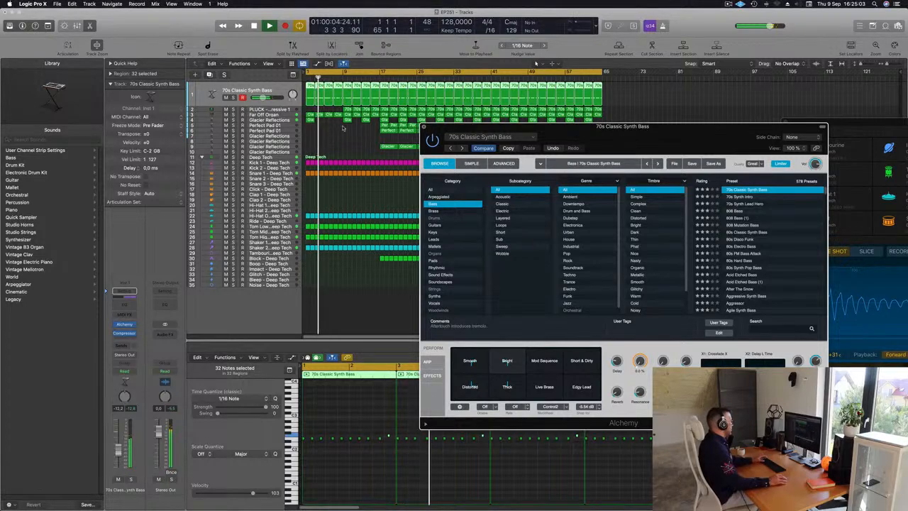
key("super+w")
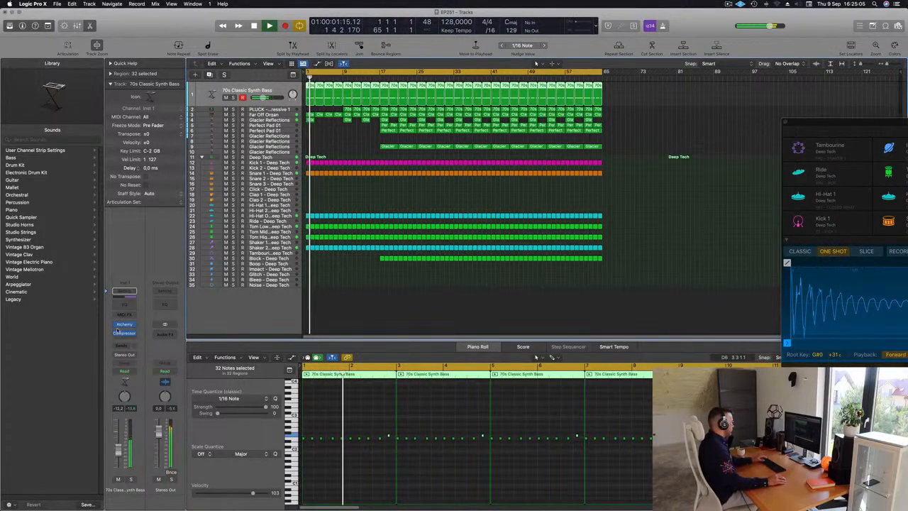
left_click(124, 325)
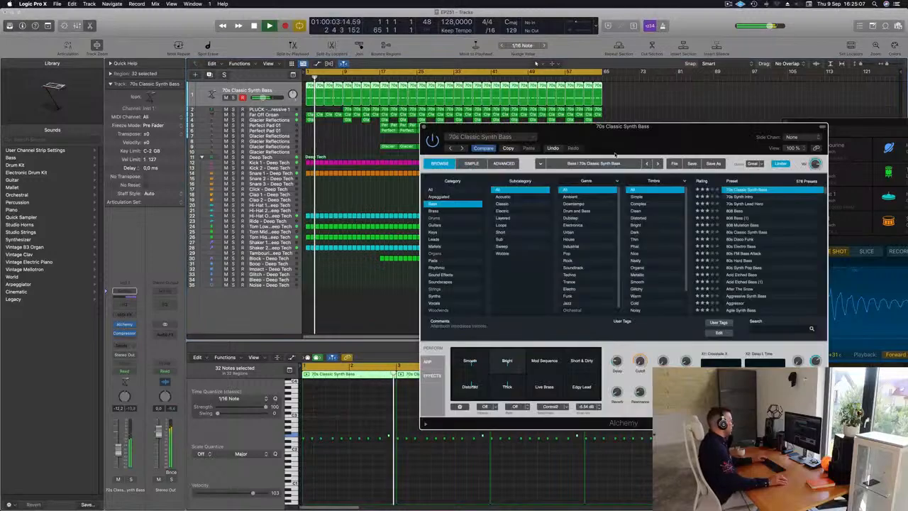
Step: Set the threshold of the 70s Classic Synth Bass compressor to -25 dB and fine-tune its release time by ear
left_click(124, 333)
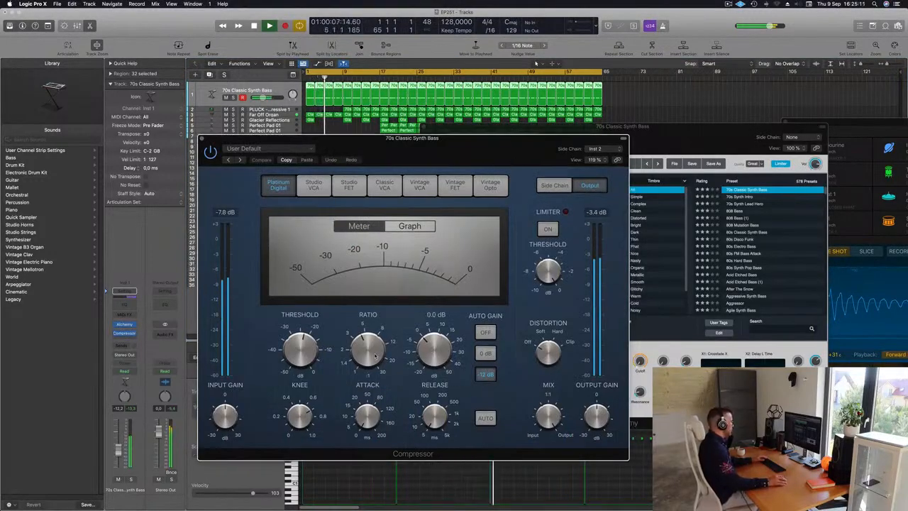
mouse_move(306, 349)
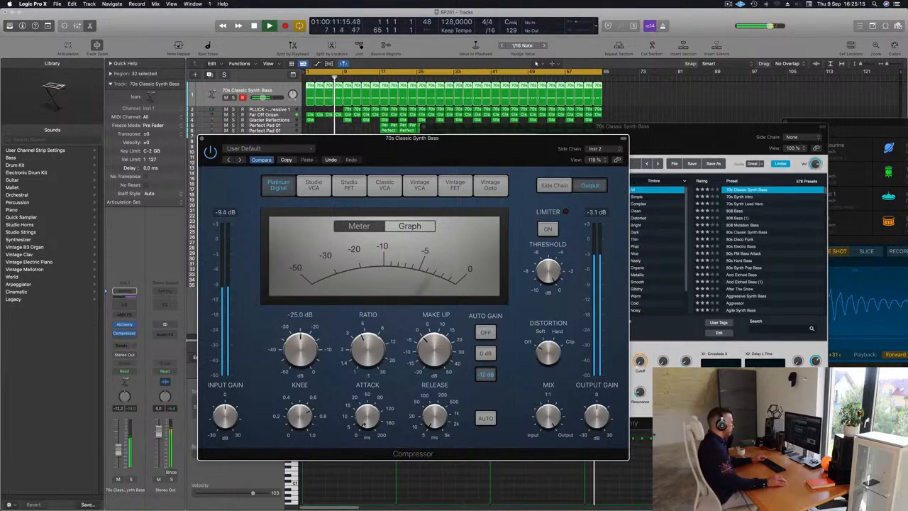
mouse_move(431, 417)
left_mouse_down()
mouse_move(431, 406)
mouse_move(435, 422)
left_mouse_up()
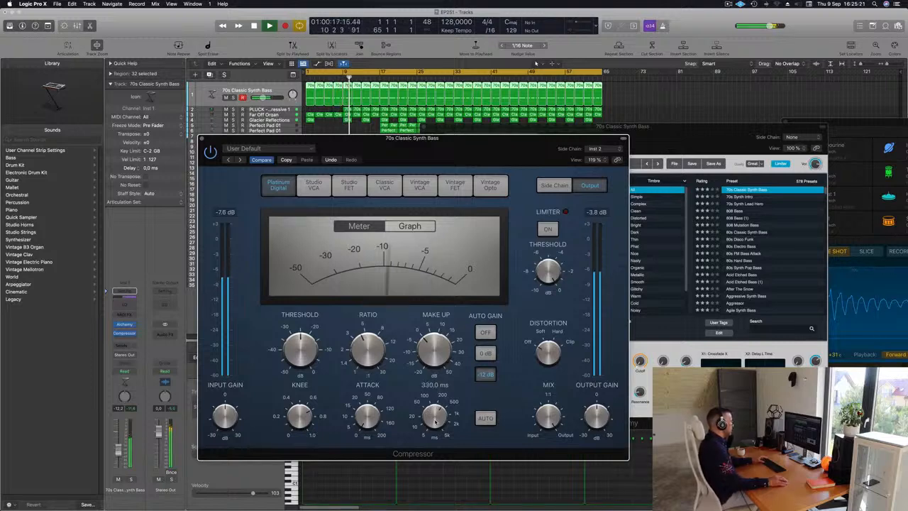
left_click_drag(202, 141, 346, 151)
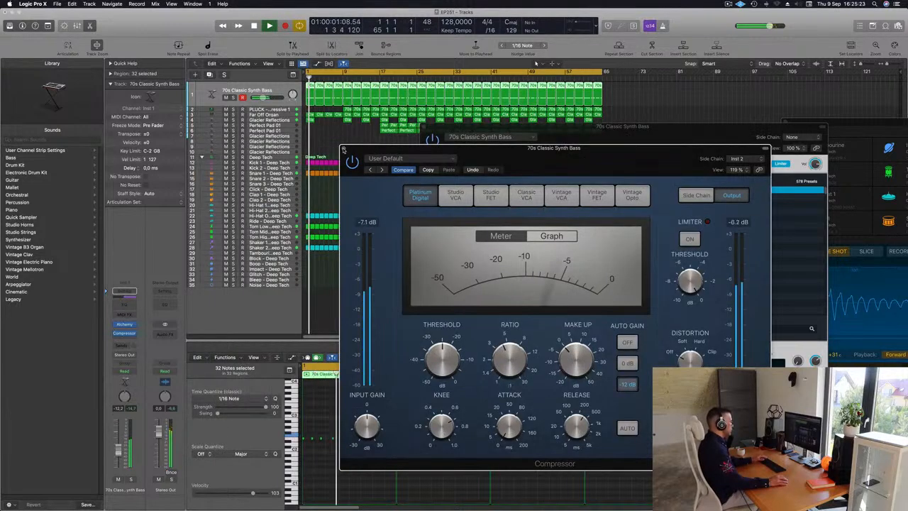
mouse_move(573, 431)
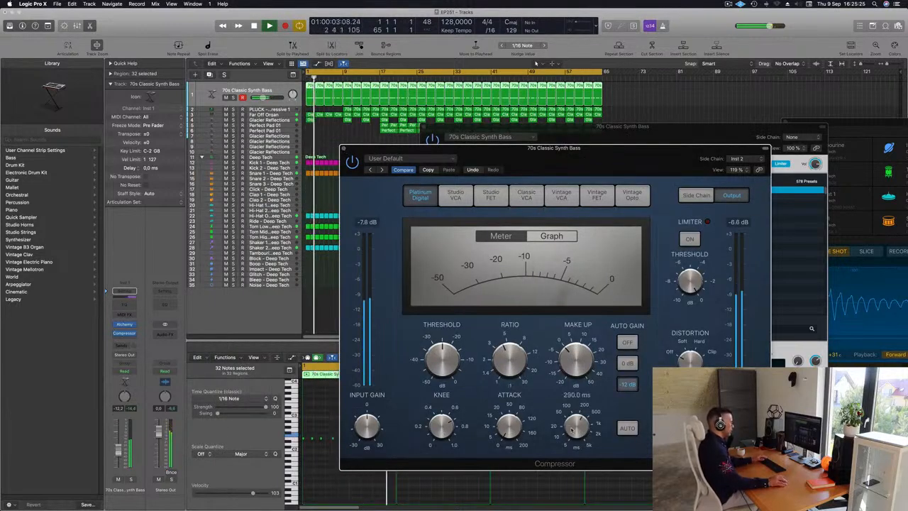
mouse_move(572, 431)
left_mouse_down()
mouse_move(599, 479)
mouse_move(580, 427)
left_mouse_up()
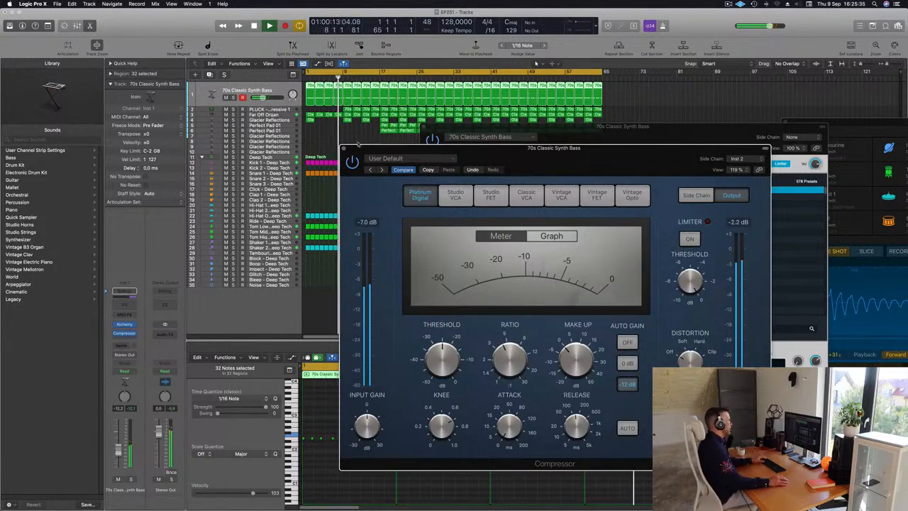
left_click(343, 149)
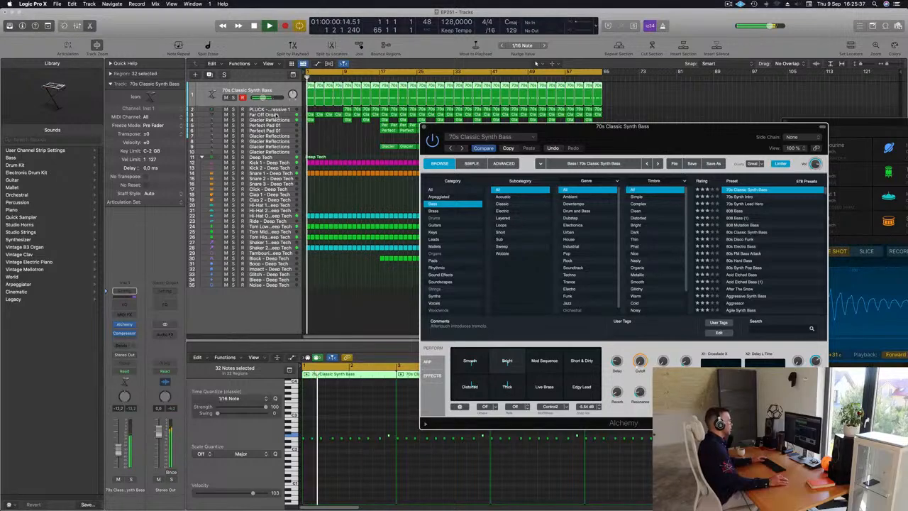
Step: Close the bass synth's window and delete the Tom Low and Tom High track regions before bar 17
left_click(275, 115)
left_click_drag(430, 132, 472, 146)
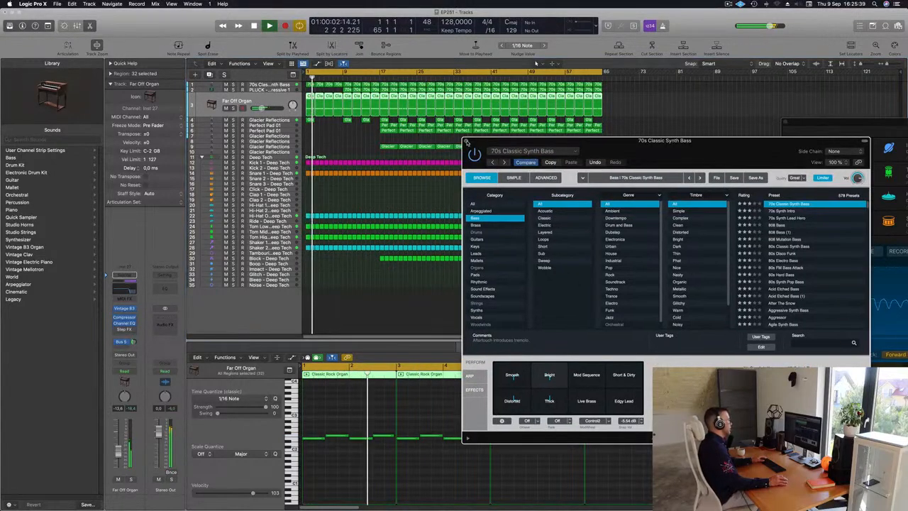
left_click(466, 142)
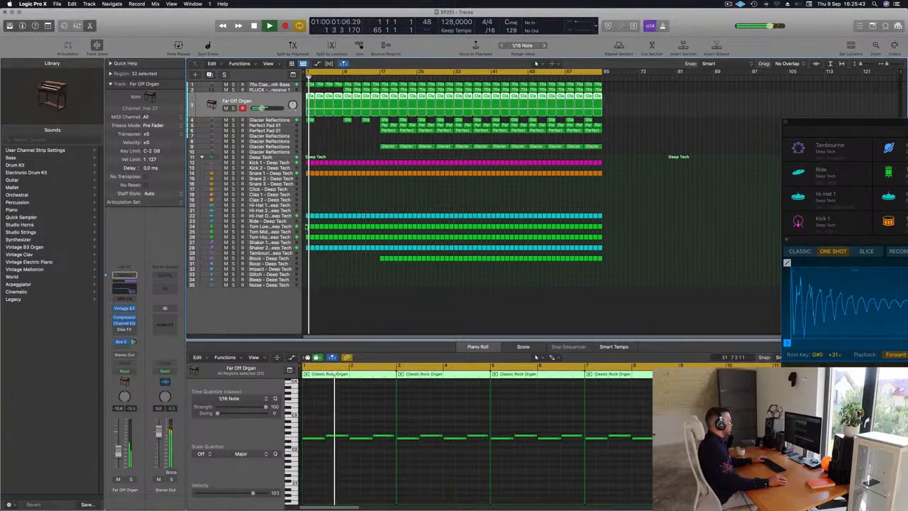
left_click_drag(307, 223, 370, 241)
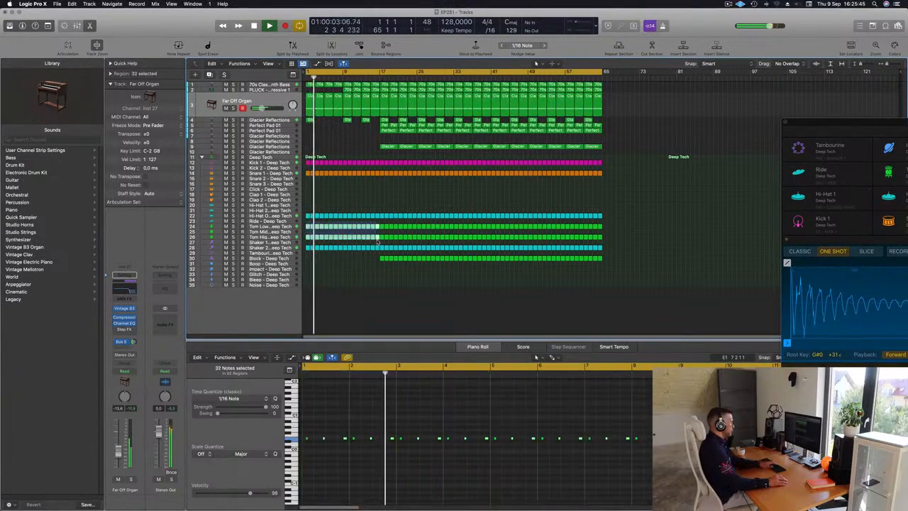
key("Delete")
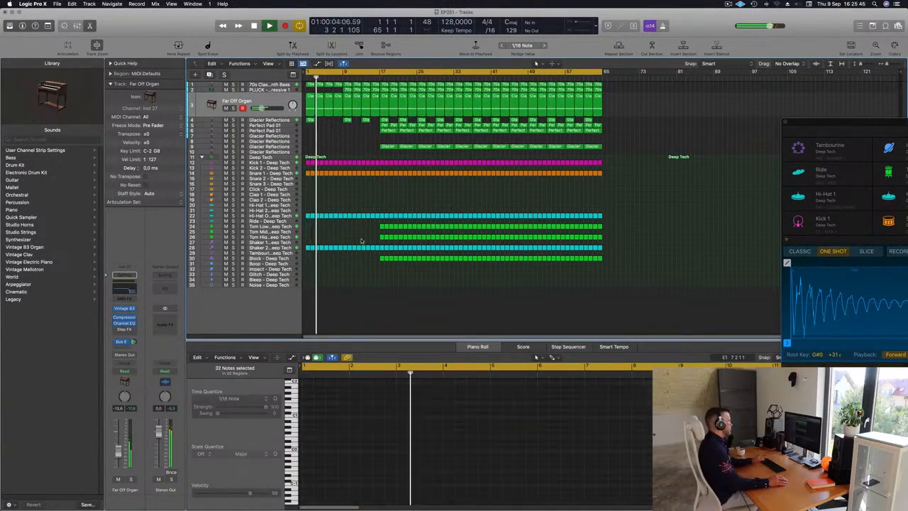
Step: Check the Shaker 2 track by muting and unmuting it, and delete its first nine regions so that it starts at bar 10
left_click(279, 248)
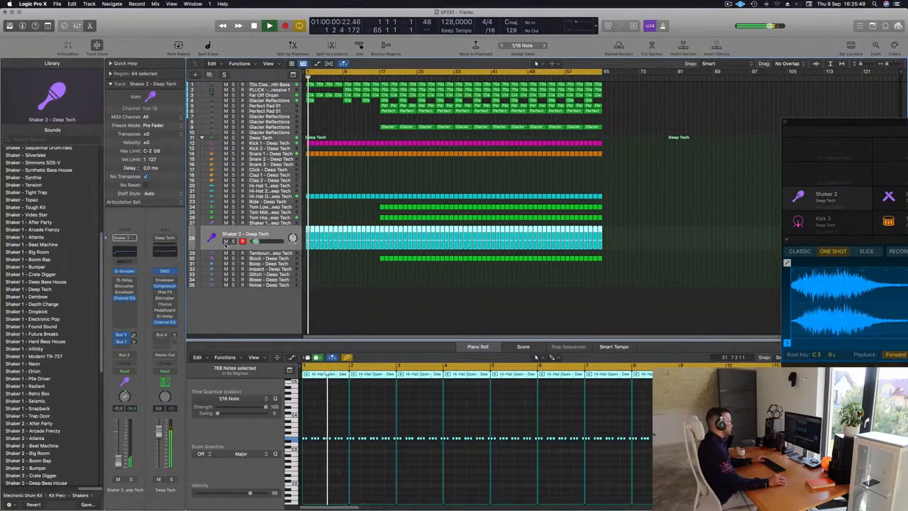
left_click(226, 242)
left_click(225, 242)
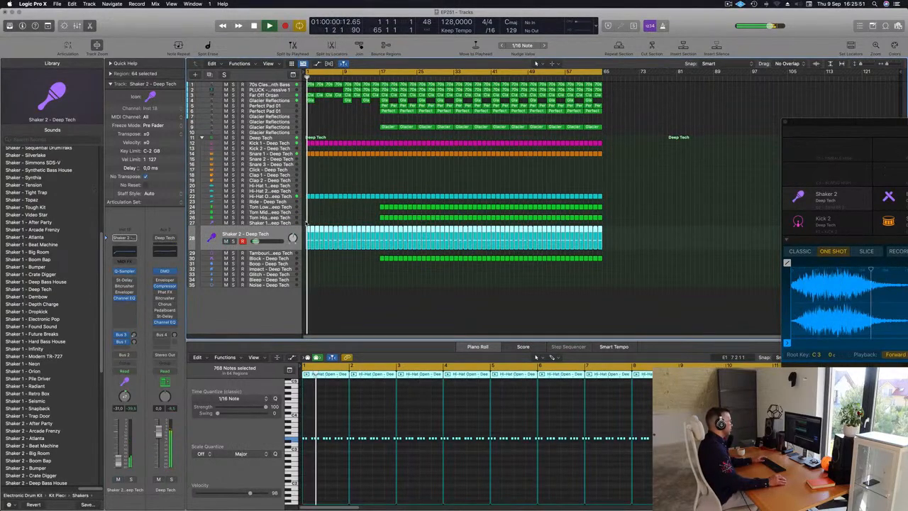
left_click_drag(308, 222, 344, 255)
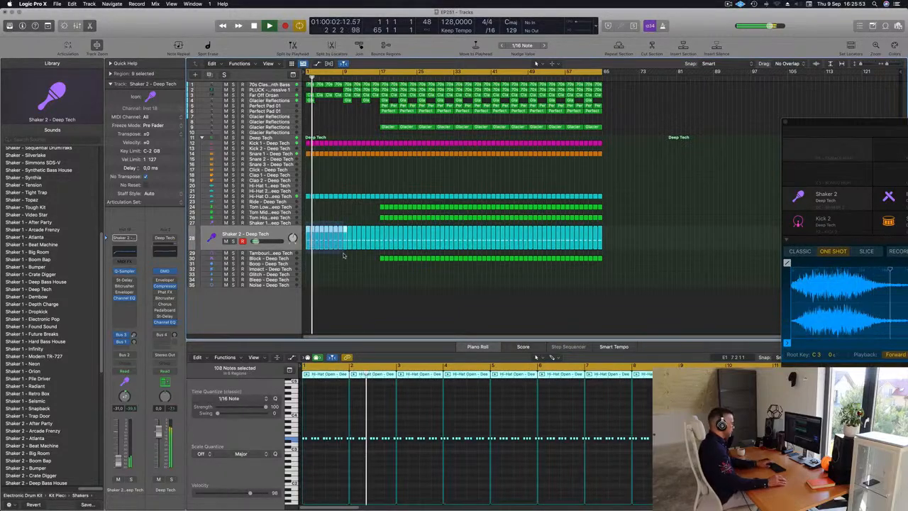
key("Delete")
Step: Trim the ends of the bass, kick, snare and open hi-hat regions just before bar 5 to leave a short gap, and replay from the start
scroll(354, 198, "up", 5)
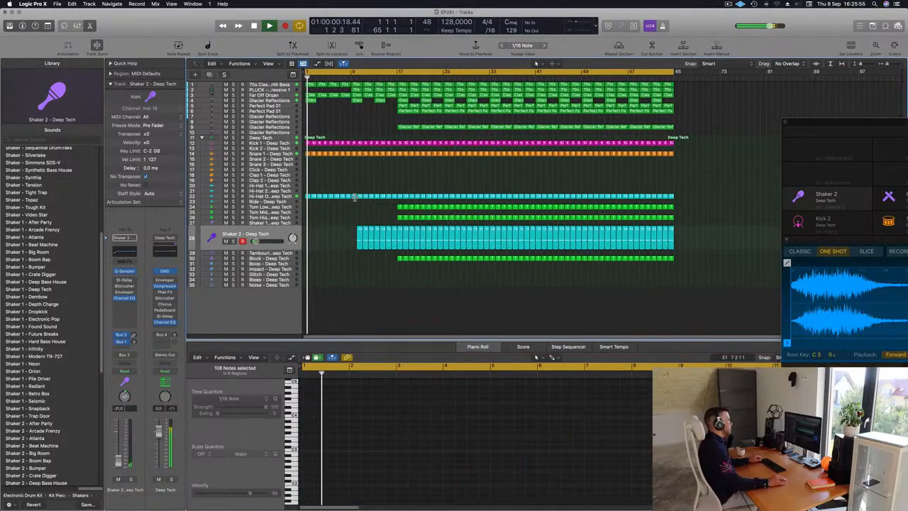
scroll(366, 195, "down", 3)
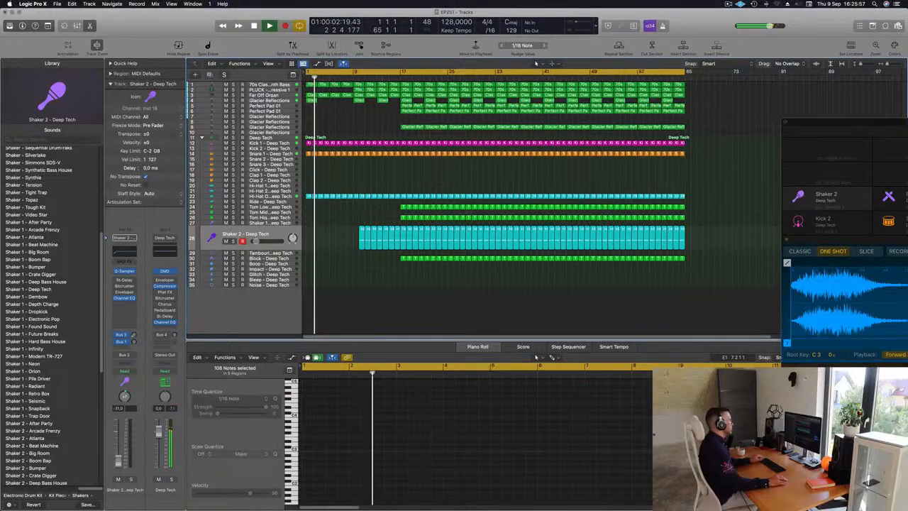
scroll(323, 105, "up", 4)
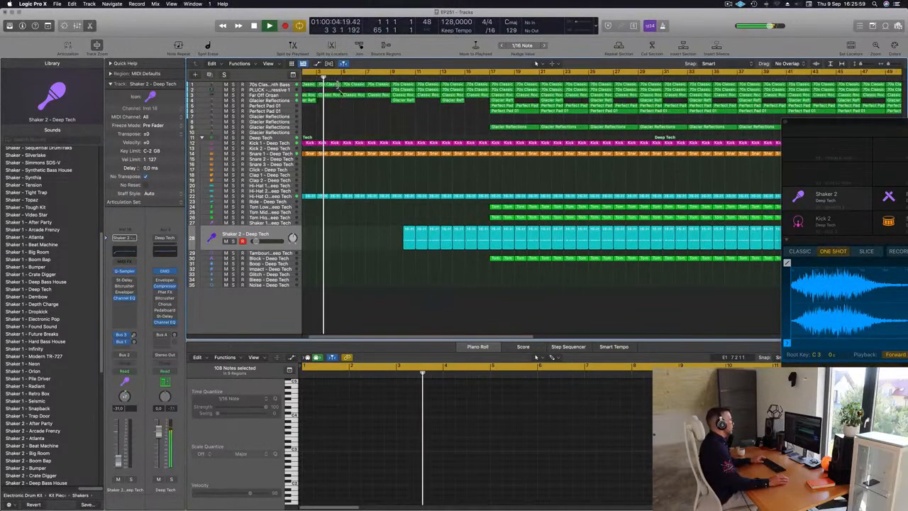
key("space")
scroll(341, 90, "up", 3)
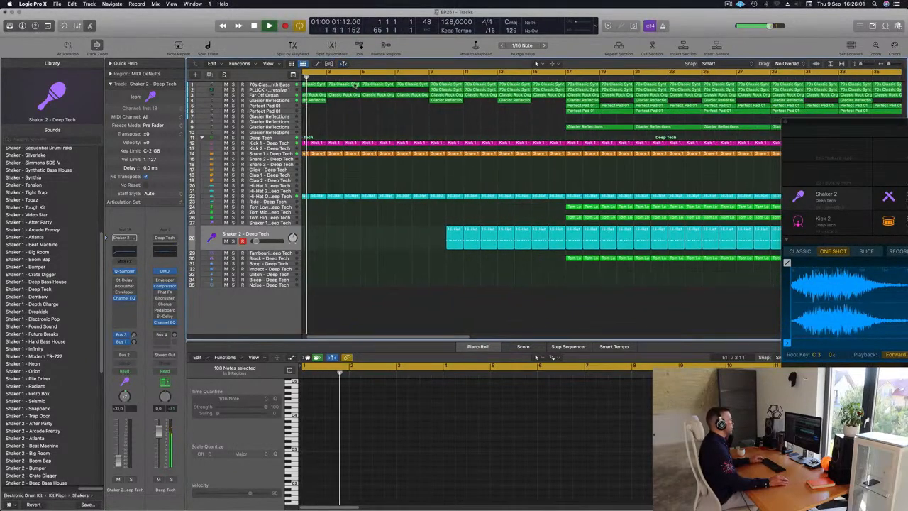
left_click(354, 86)
left_click(356, 94)
left_click(356, 85)
left_click_drag(353, 85, 350, 106)
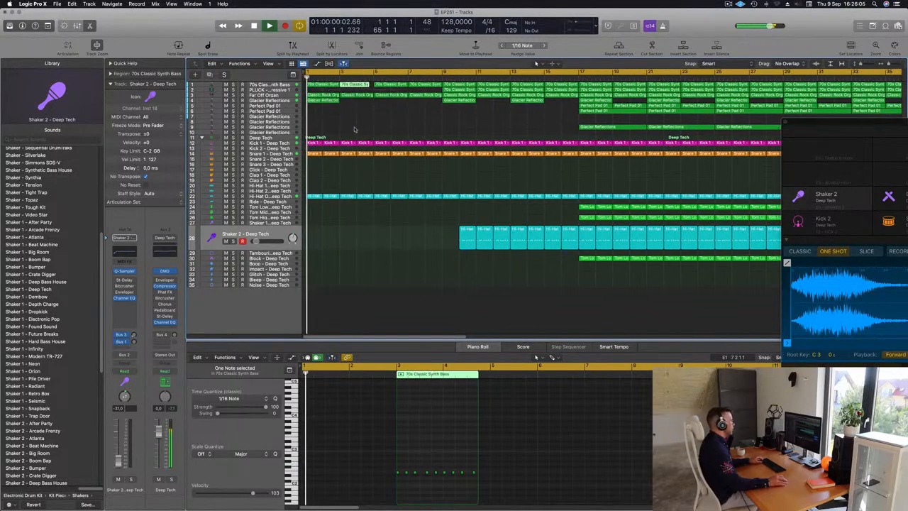
left_click_drag(369, 135, 369, 221)
key("BackSpace")
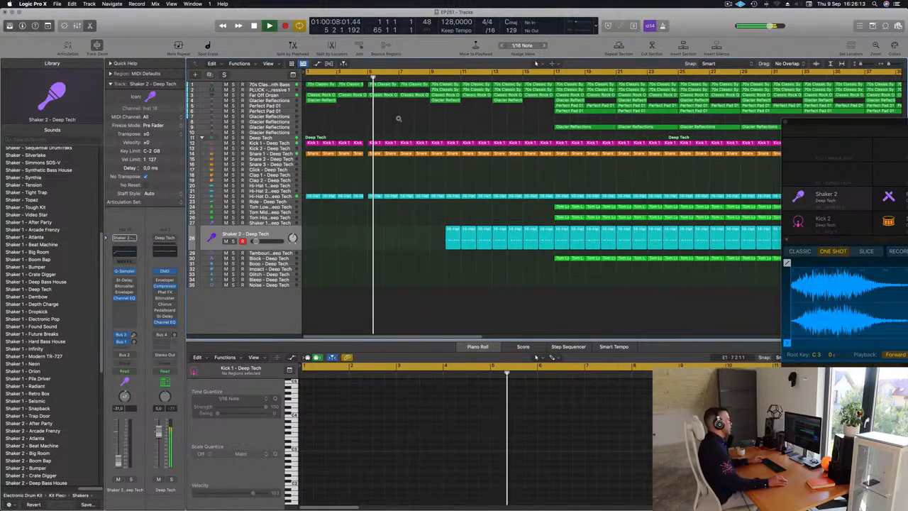
key("Return")
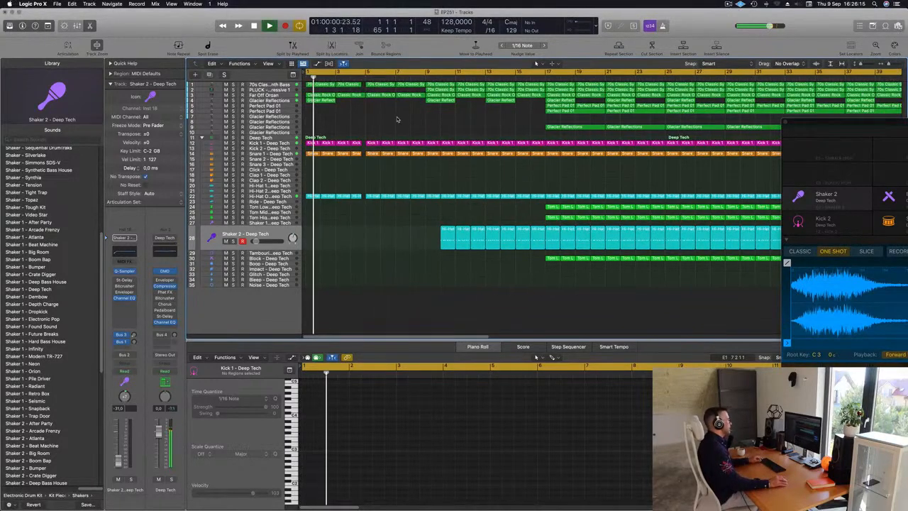
Step: Copy a Block track region to the Ride track at bar 5 and reduce it to one lengthened note at the bar's start
key("super+Left")
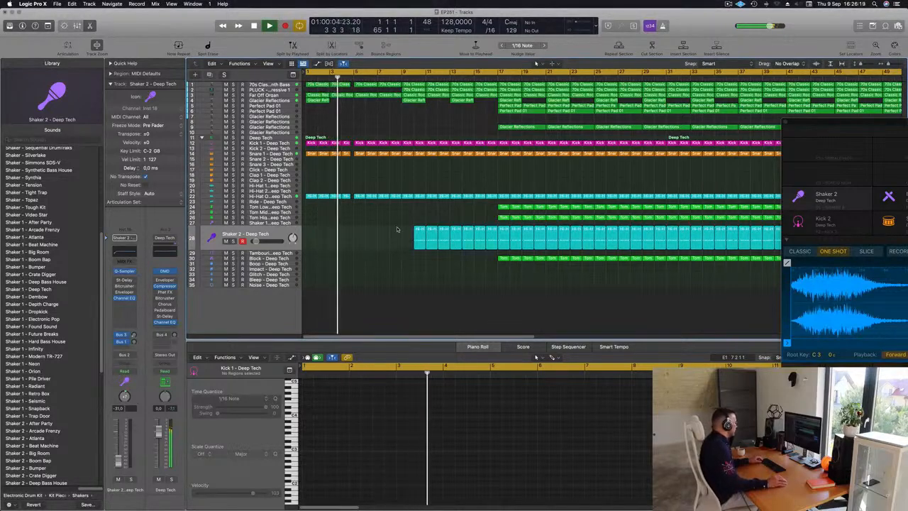
left_click_drag(502, 258, 359, 202)
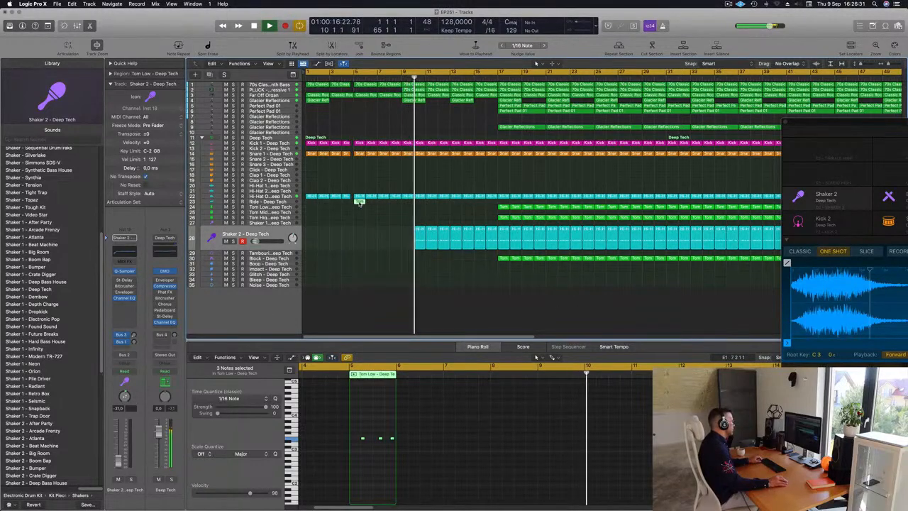
left_click(366, 433)
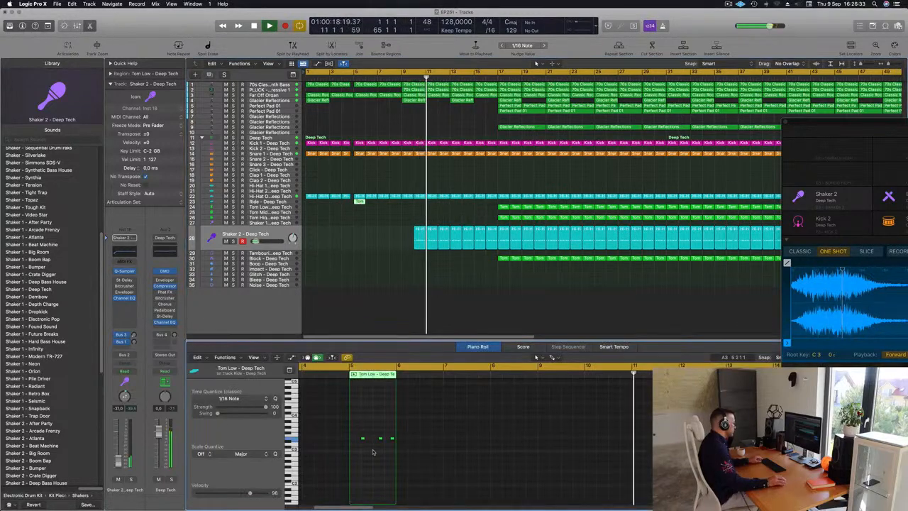
left_click(362, 439)
key("alt+Left")
key("alt+Left")
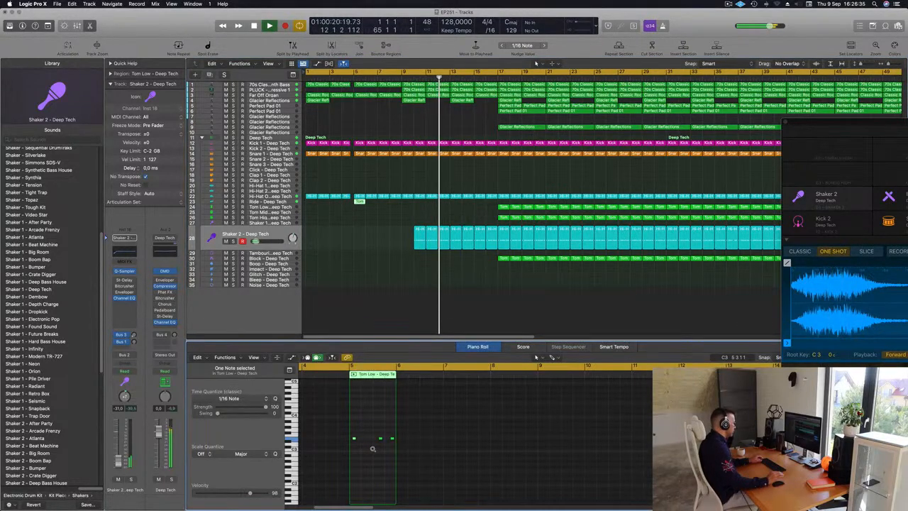
mouse_move(372, 433)
left_mouse_down()
mouse_move(397, 442)
mouse_move(369, 438)
left_mouse_up()
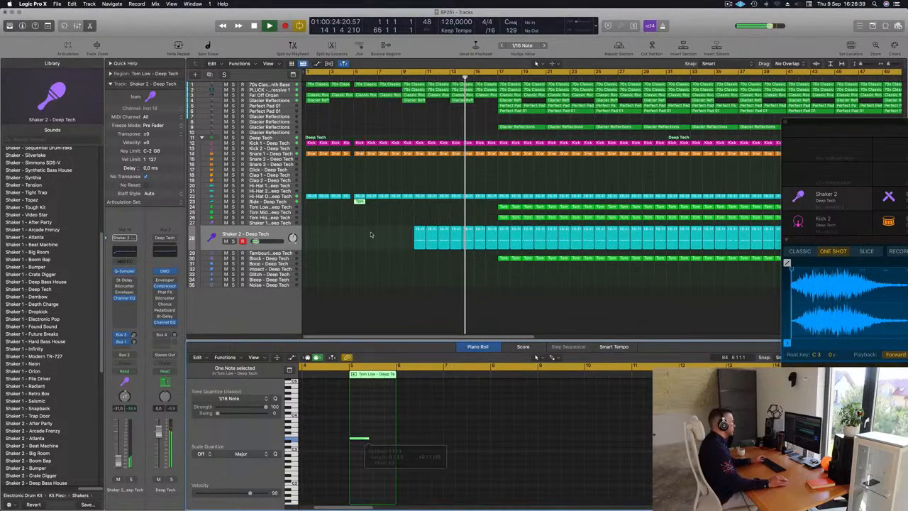
Step: Replace the Ride track's sound with Crash - Roland TR-909, set its volume to -16.0 dB and replay the opening bars
key("space")
key("space")
left_click(283, 202)
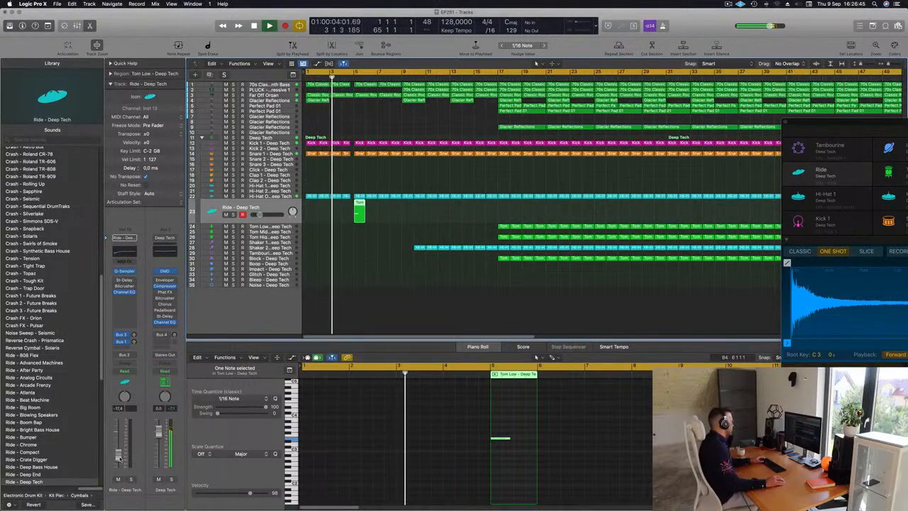
scroll(44, 419, "up", 10)
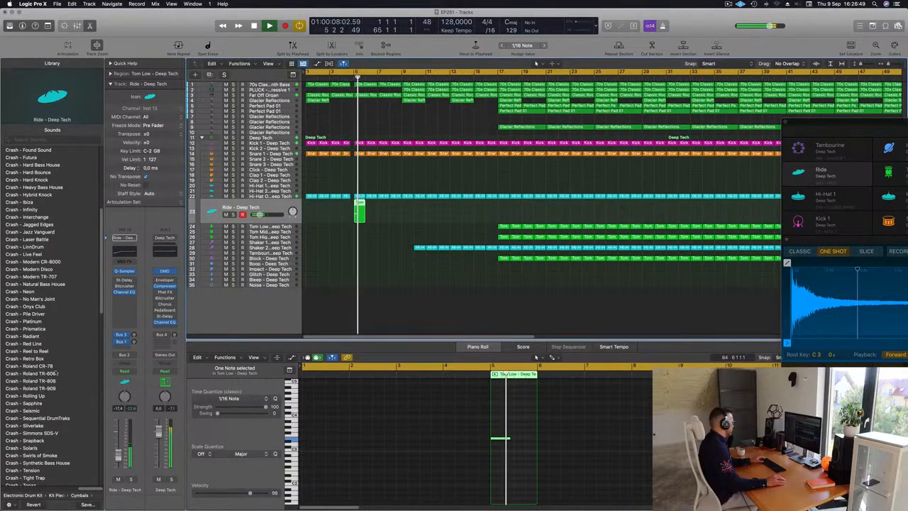
left_click(31, 389)
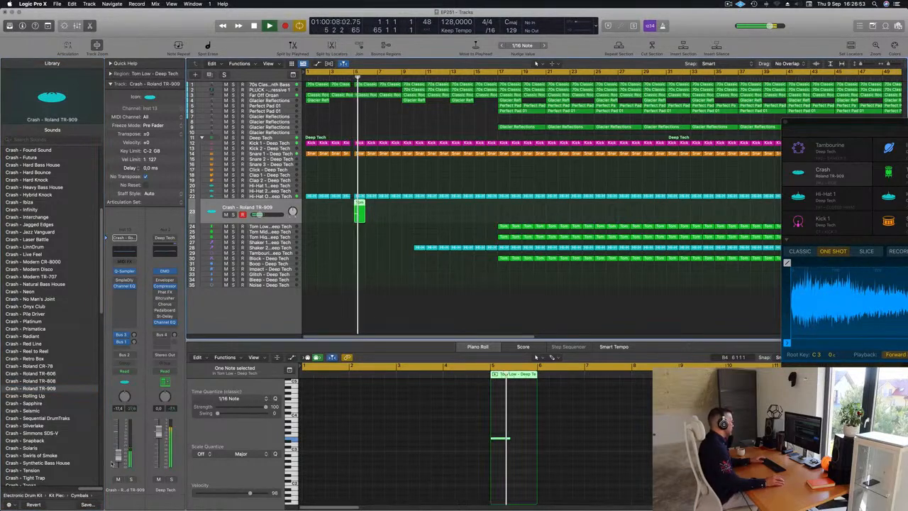
key("space")
key("space")
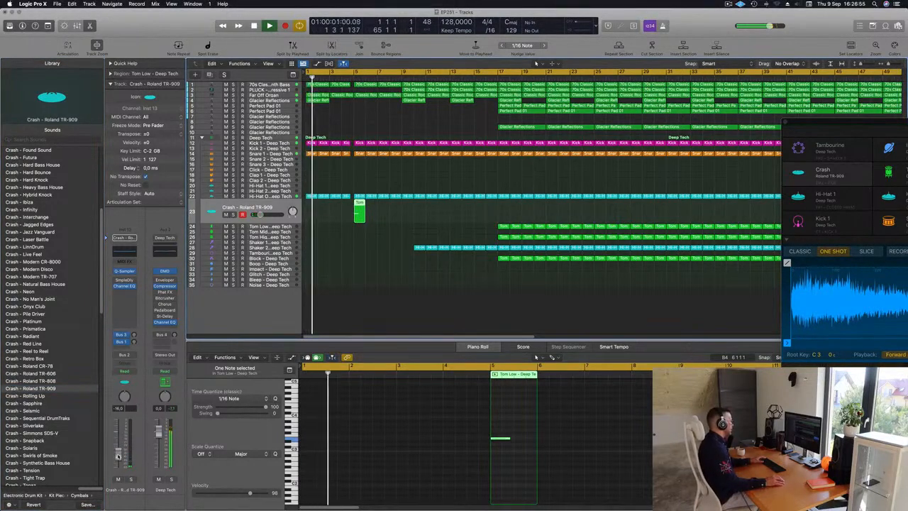
Step: Add a send to Bus 6 (Aux 6) on the crash track, raise its level and replay from the start
left_click(124, 347)
mouse_move(121, 358)
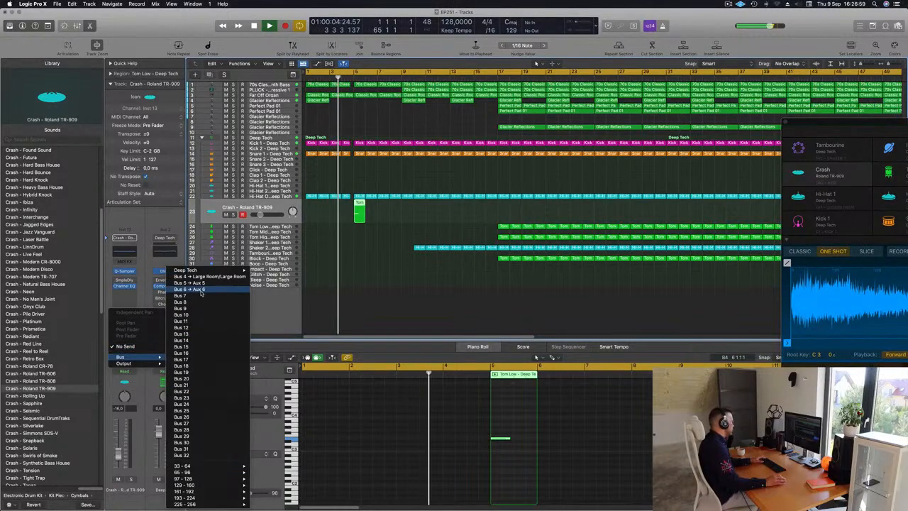
left_click(191, 292)
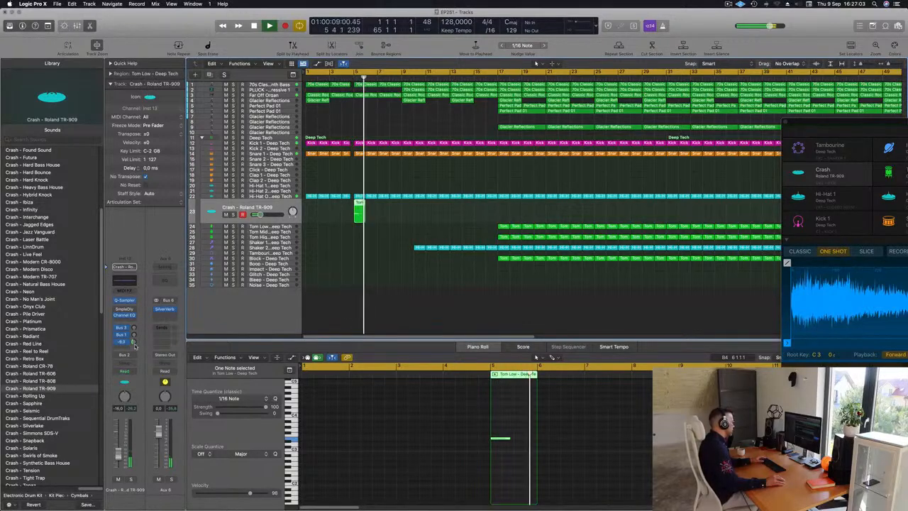
key("Return")
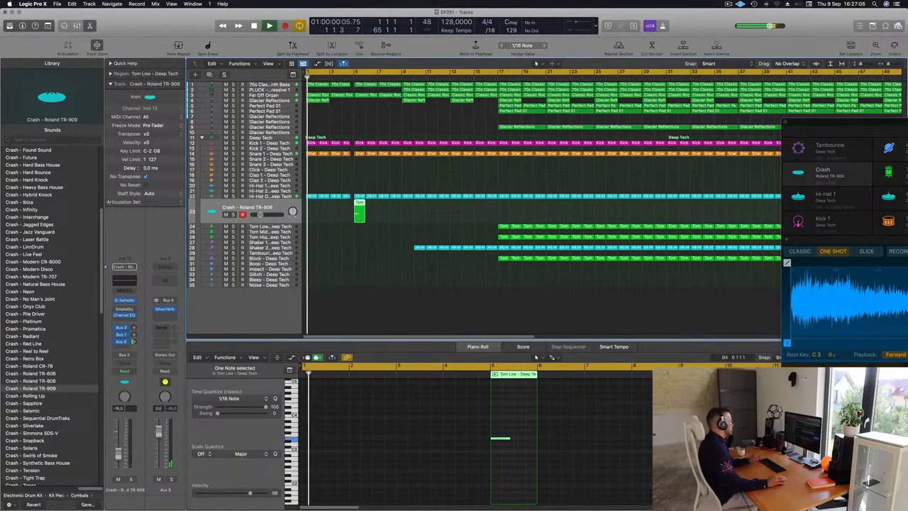
Step: Check the Far Off Organ track by soloing and unsoloing it during playback
scroll(372, 213, "right", 3)
scroll(378, 192, "left", 3)
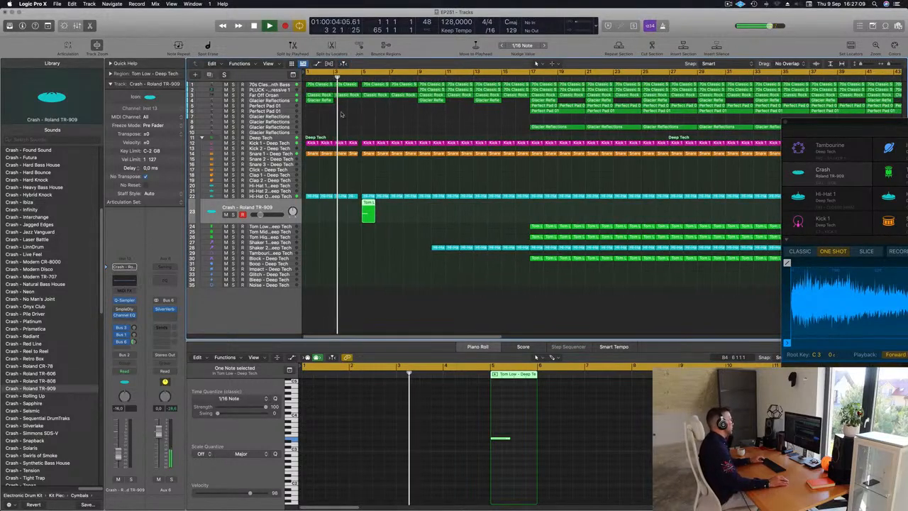
left_click(234, 95)
left_click(232, 107)
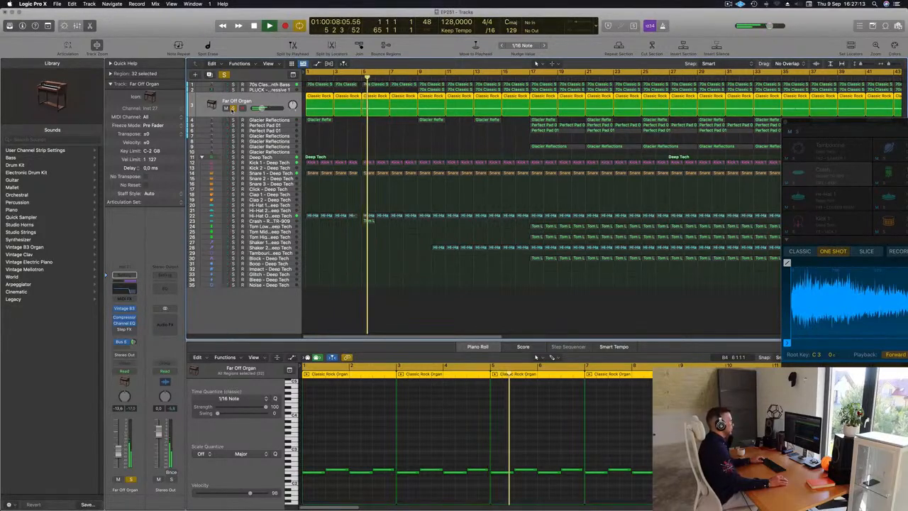
left_click(232, 109)
scroll(342, 137, "down", 2)
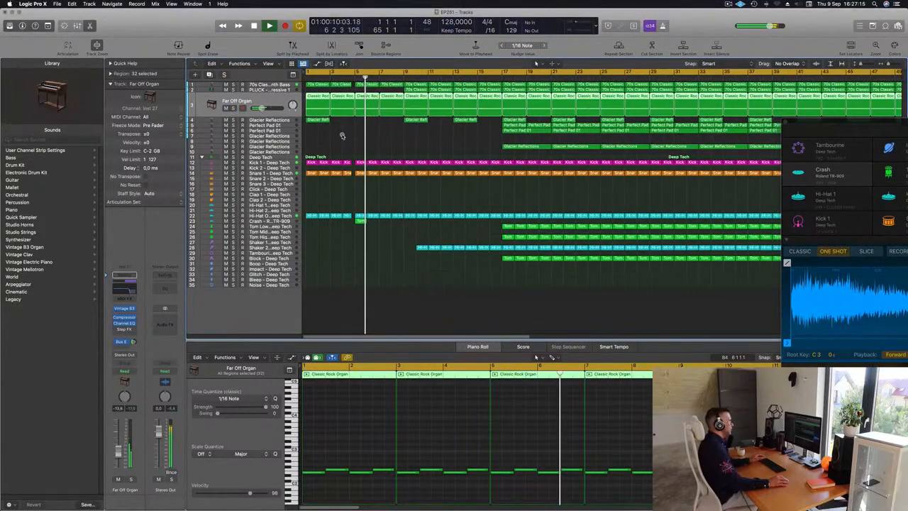
Step: Delete the Shaker 2 regions before bar 17 and resume playback just before bar 9
scroll(342, 137, "down", 2)
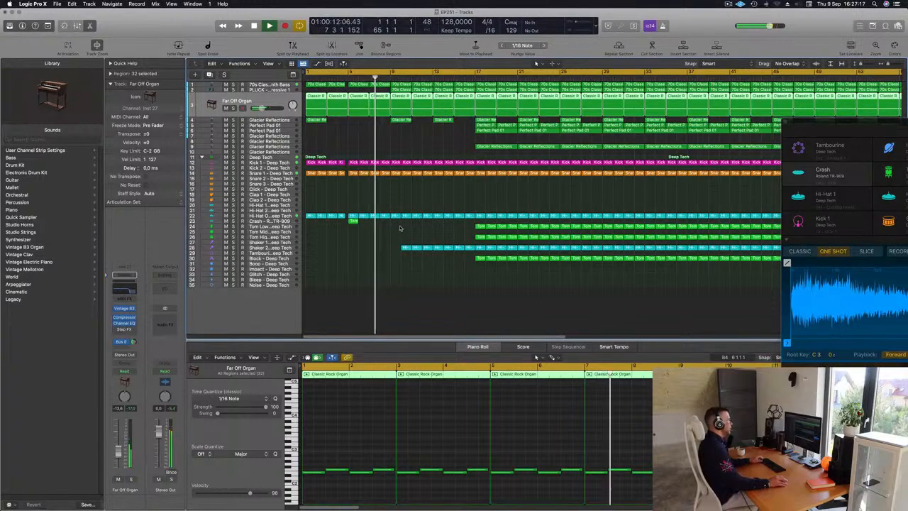
left_click(404, 247)
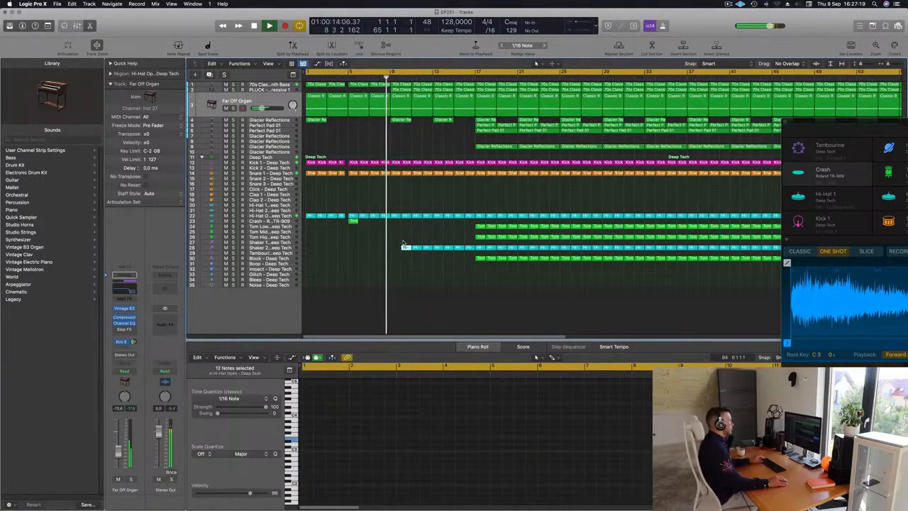
left_click_drag(404, 248, 440, 250)
key("Return")
key("Delete")
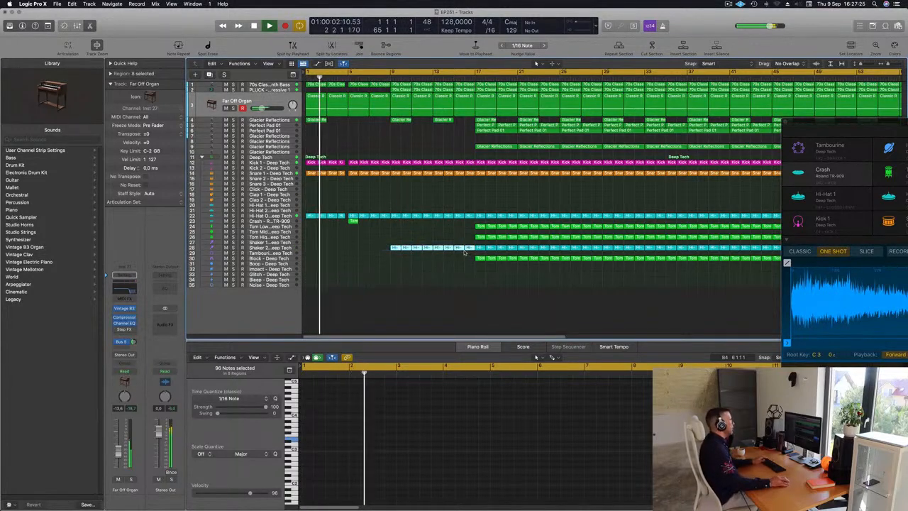
left_click(380, 75)
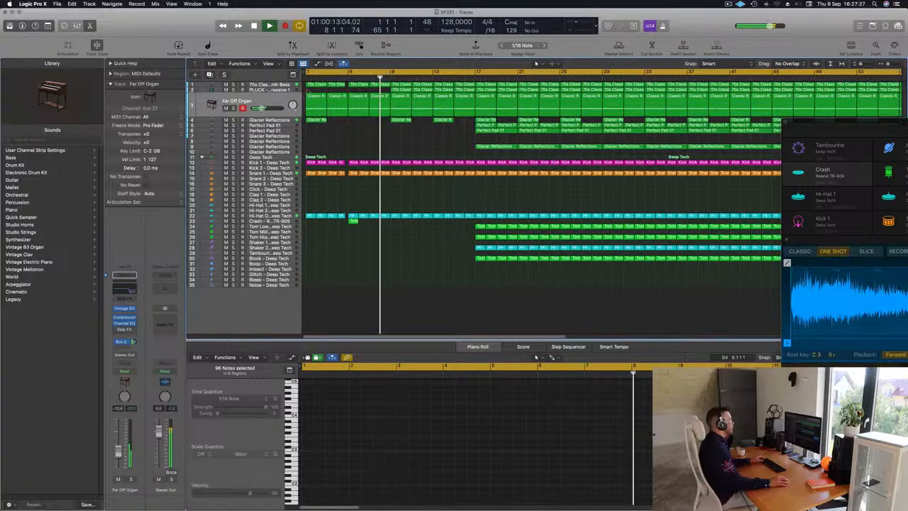
Step: Open the Sylenth1 synth of the PLUCK - Basic Progressive 1 track and move its window aside
key("Up")
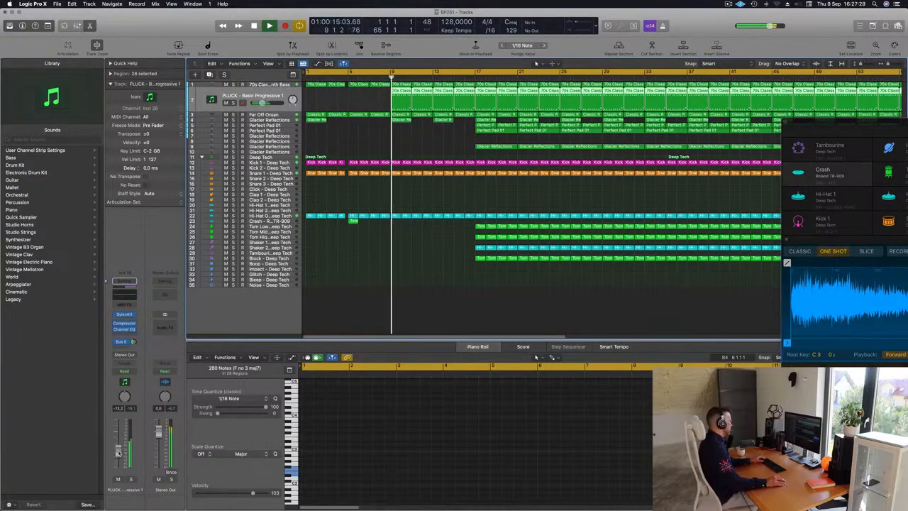
left_click(124, 314)
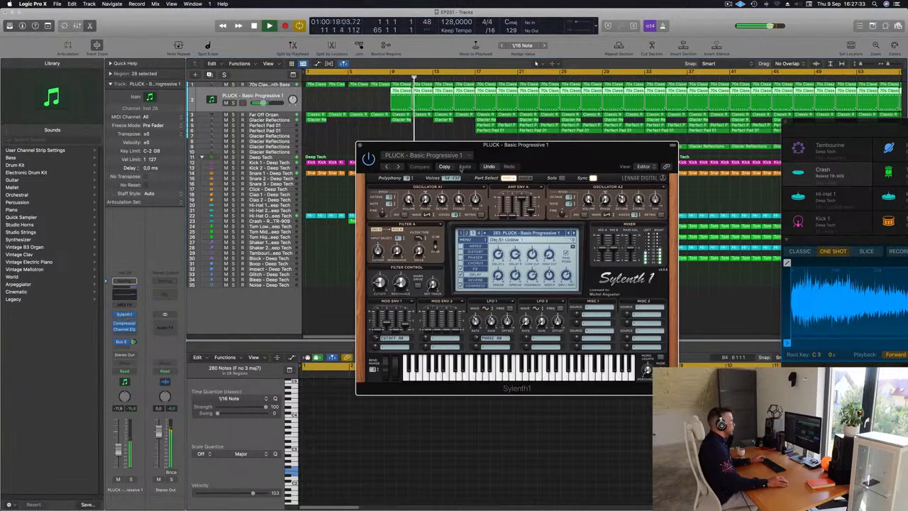
left_click_drag(576, 147, 667, 140)
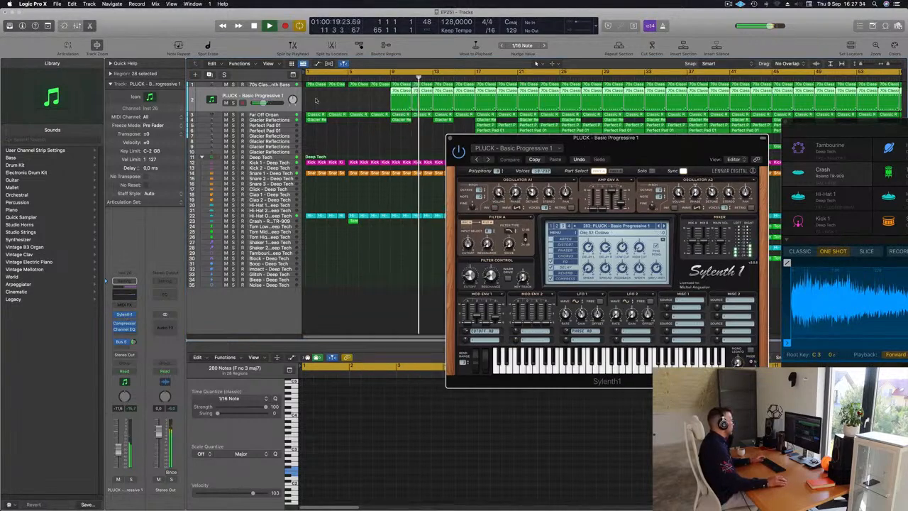
Step: Set the pluck track's automation mode to Touch and write a Sylenth1 filter cutoff change while replaying from the start
left_click(124, 370)
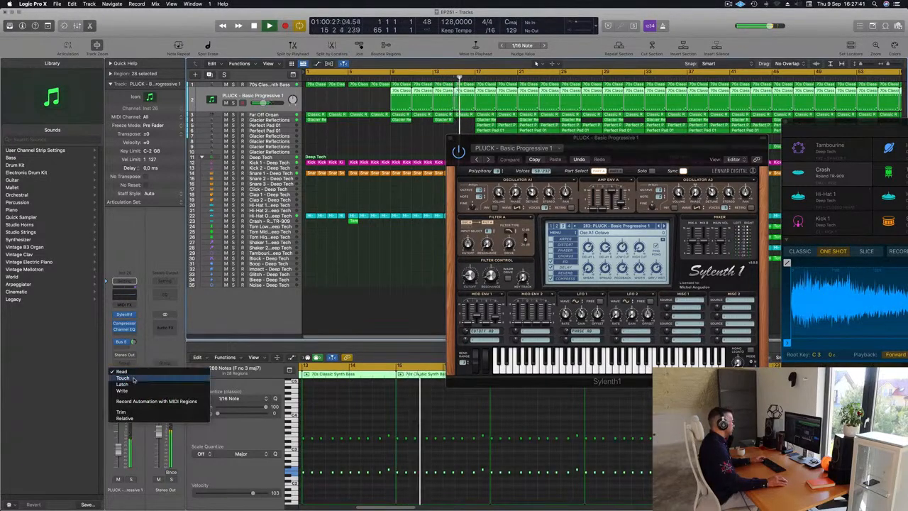
left_click(132, 379)
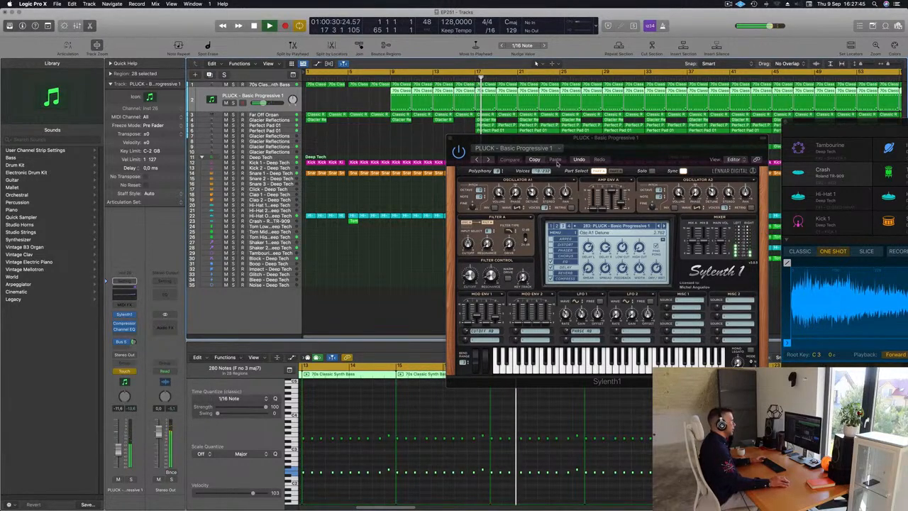
key("Return")
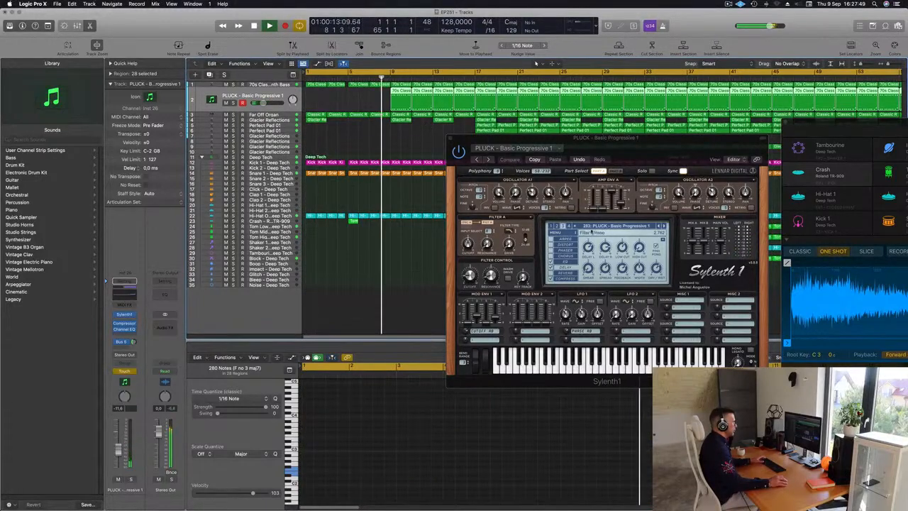
left_click_drag(469, 276, 470, 277)
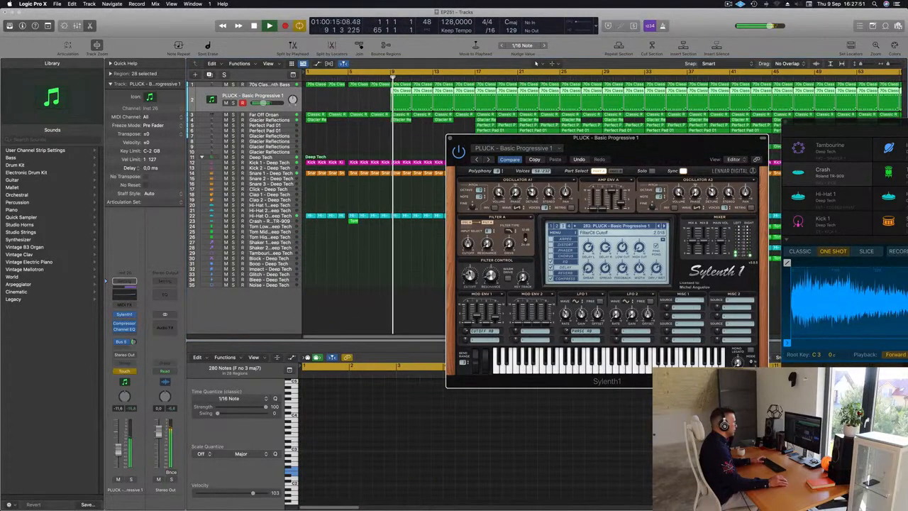
Step: Close the synth and display the Sylenth1 FilterCtl Cutoff automation on the enlarged pluck track
left_click(449, 138)
key("Return")
key("space")
left_click_drag(272, 130, 272, 153)
key("a")
left_click(271, 118)
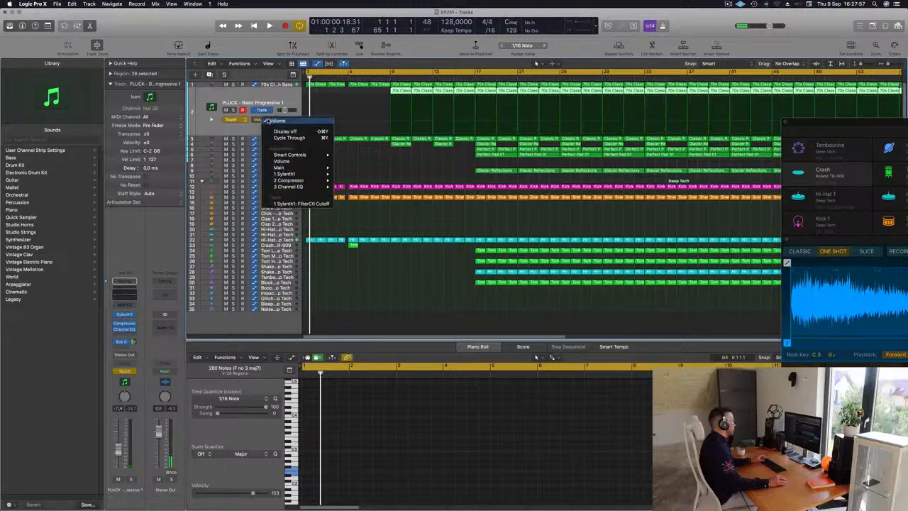
left_click(301, 204)
Step: Shape the pluck's cutoff automation curve around bar 9 and replay from just before that bar
mouse_move(411, 130)
left_mouse_down()
mouse_move(364, 131)
mouse_move(391, 132)
left_mouse_up()
key("space")
left_click(386, 77)
Step: Set the pluck track's automation to Read, raise its cutoff curve between bars 13 and 17, and replay from bar 14
left_click(231, 119)
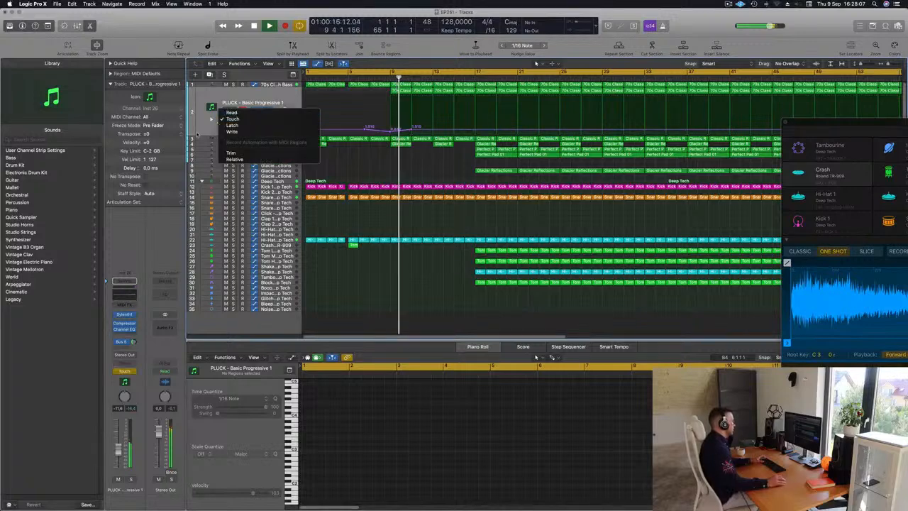
left_click(231, 112)
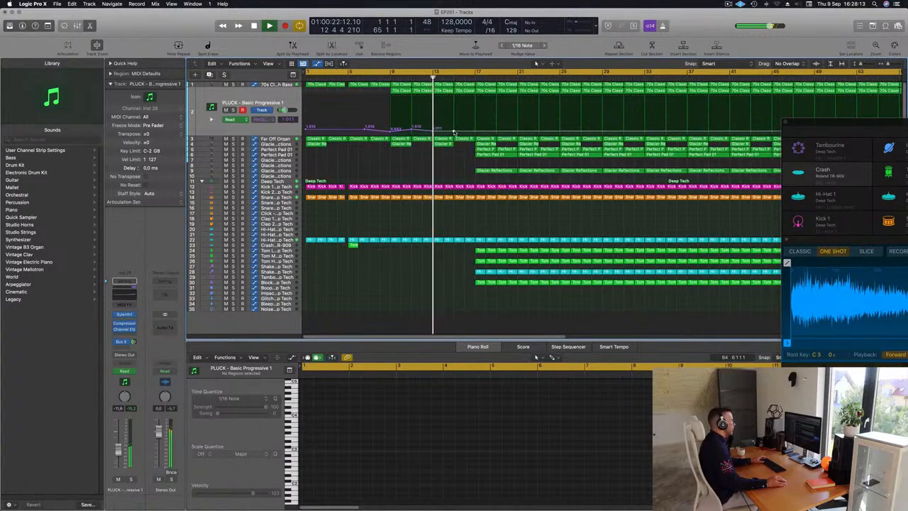
left_click_drag(454, 131, 455, 129)
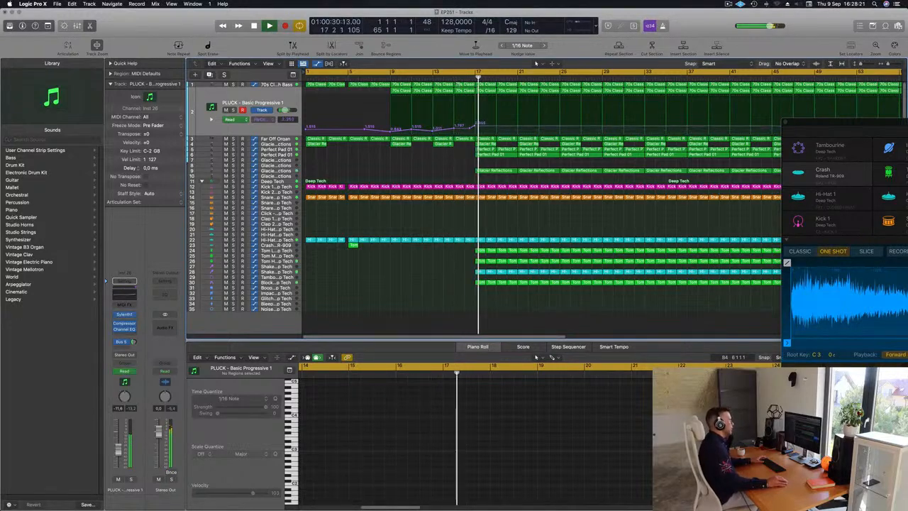
left_click(444, 78)
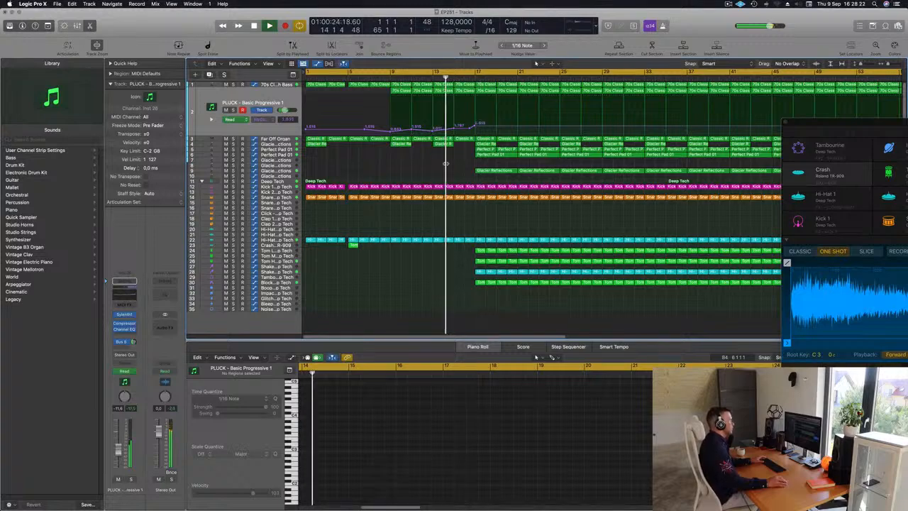
Step: Delete the first Glacier Reflections region on track 9 and the first Perfect Pad 01 region on track 5, both at bar 17
left_click(485, 155)
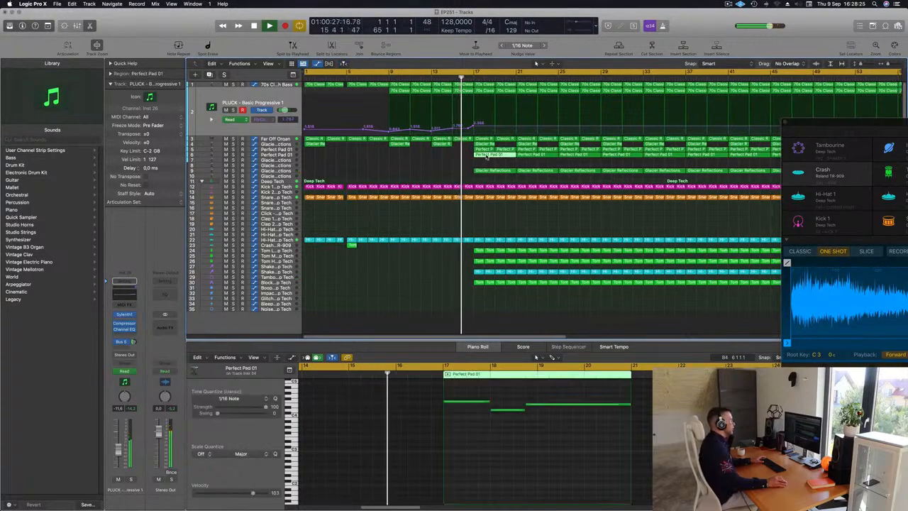
left_click(493, 171)
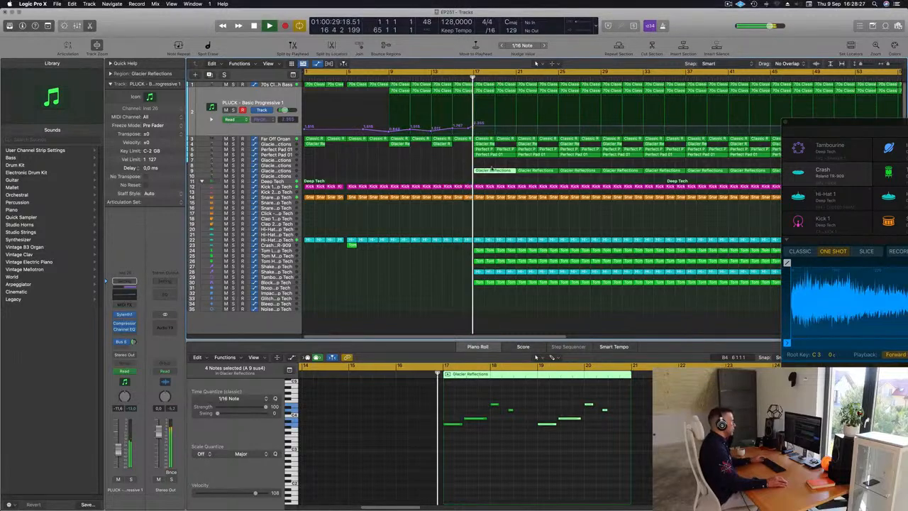
key("Delete")
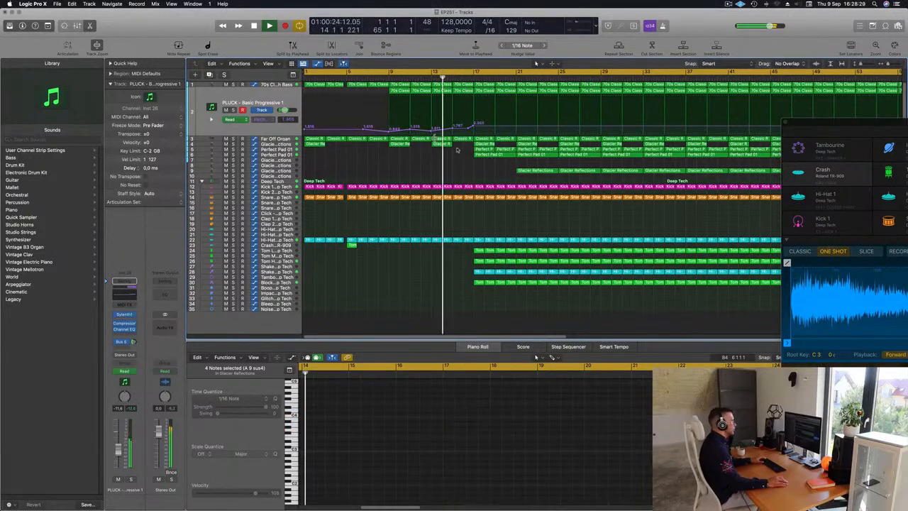
left_click(484, 150)
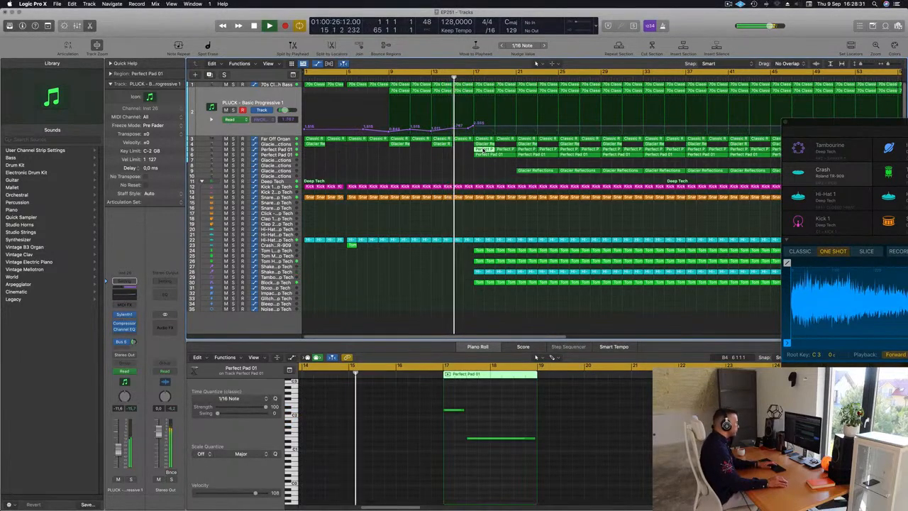
key("Delete")
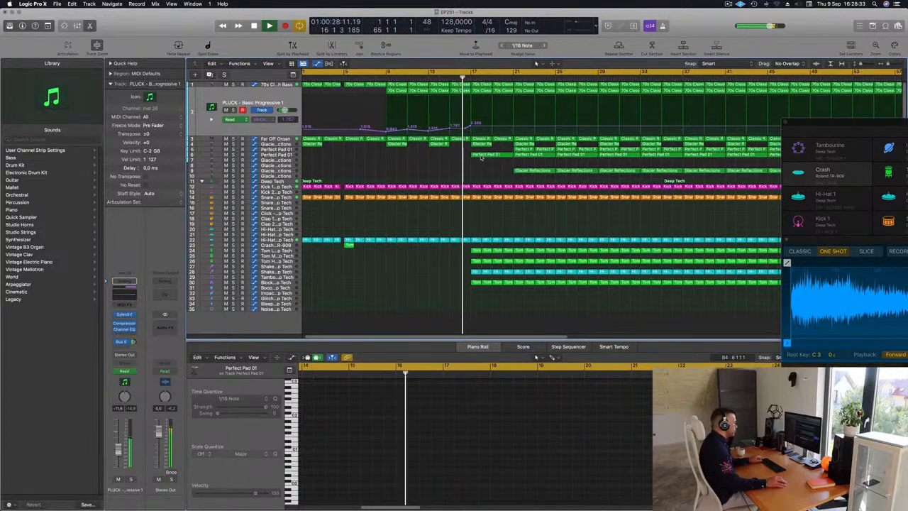
Step: Delete all but the first note of the remaining Perfect Pad 01 region at bar 17
left_click(481, 156)
left_click_drag(514, 413, 578, 450)
key("Delete")
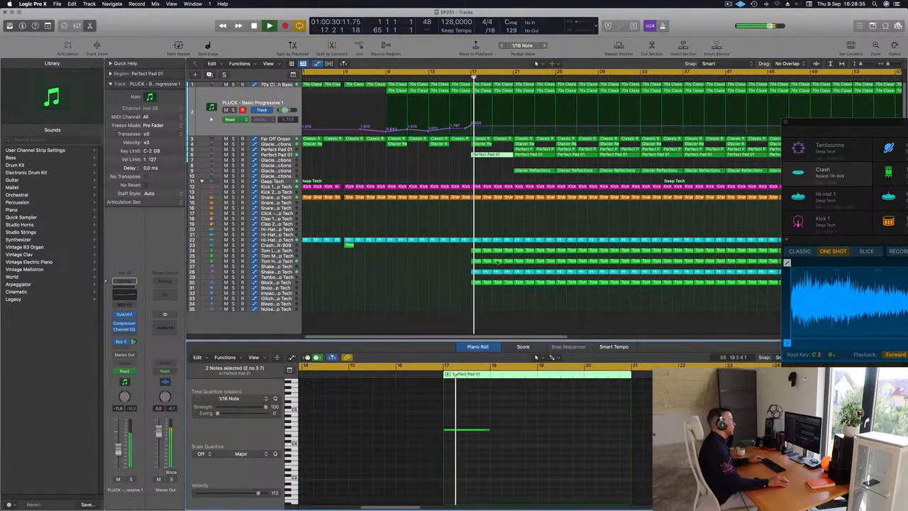
Step: Replay from before bar 17 and delete the Tom Low, Tom High and Block regions in bars 17 to 21
scroll(399, 156, "down", 5)
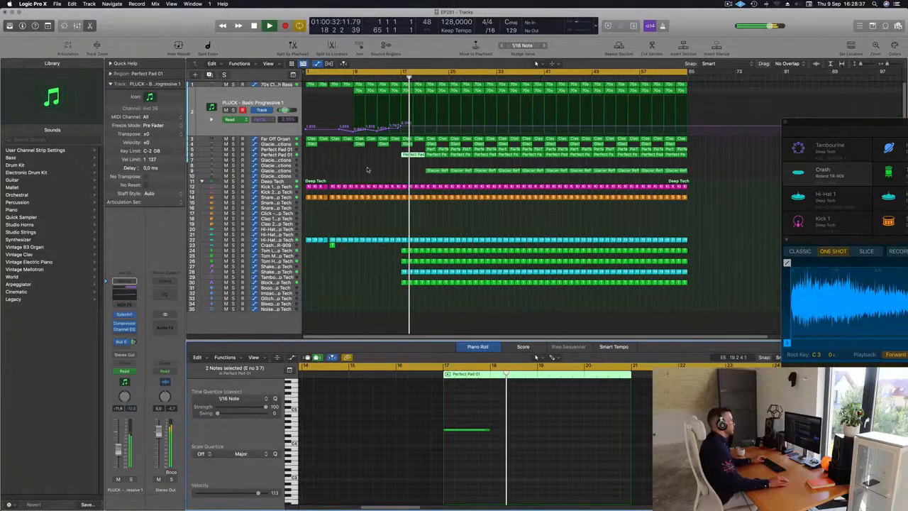
left_click(367, 80)
left_click_drag(390, 247, 427, 282)
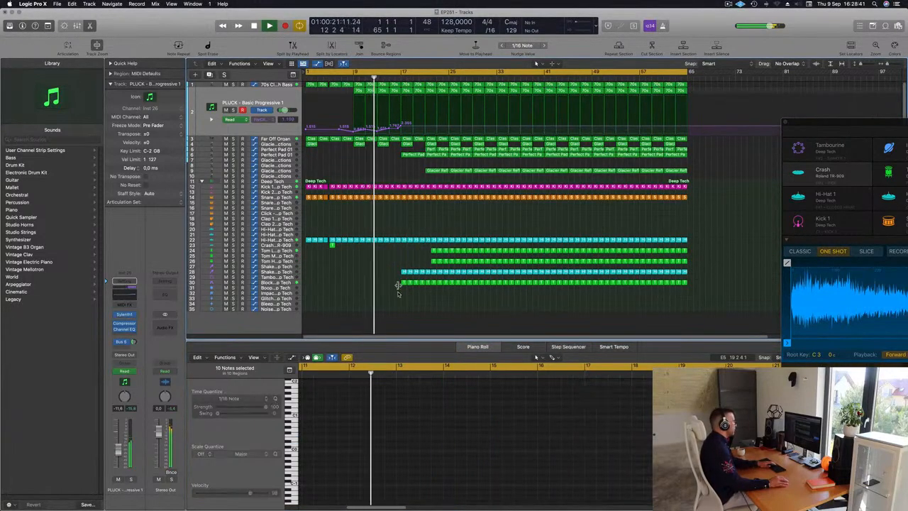
key("Delete")
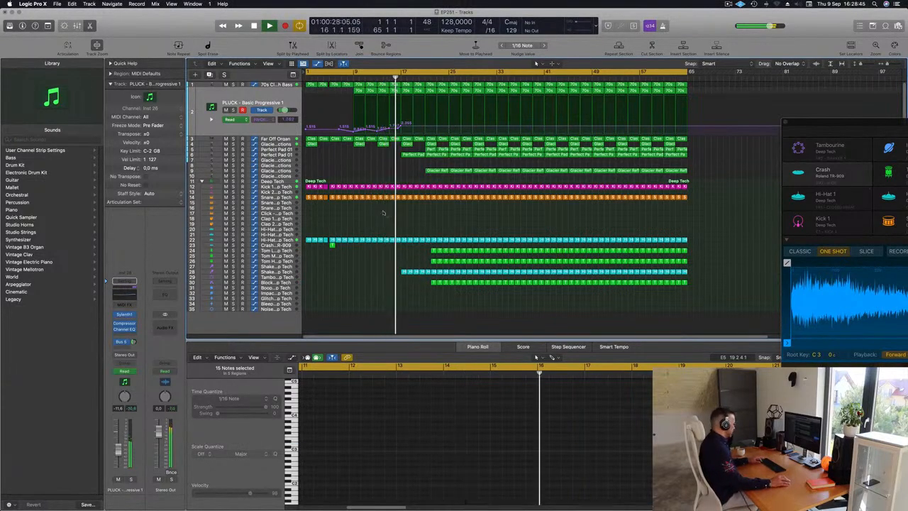
key("super+a")
right_click(450, 239)
left_click(454, 242)
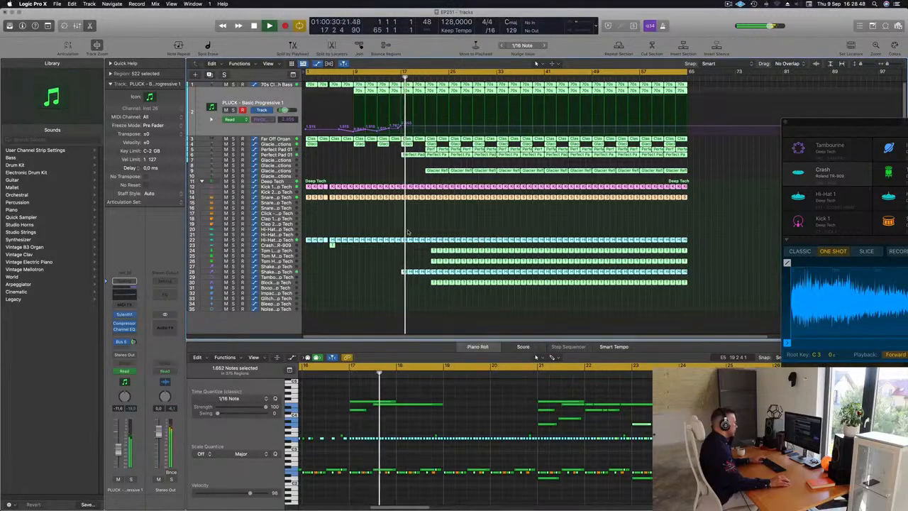
right_click(447, 238)
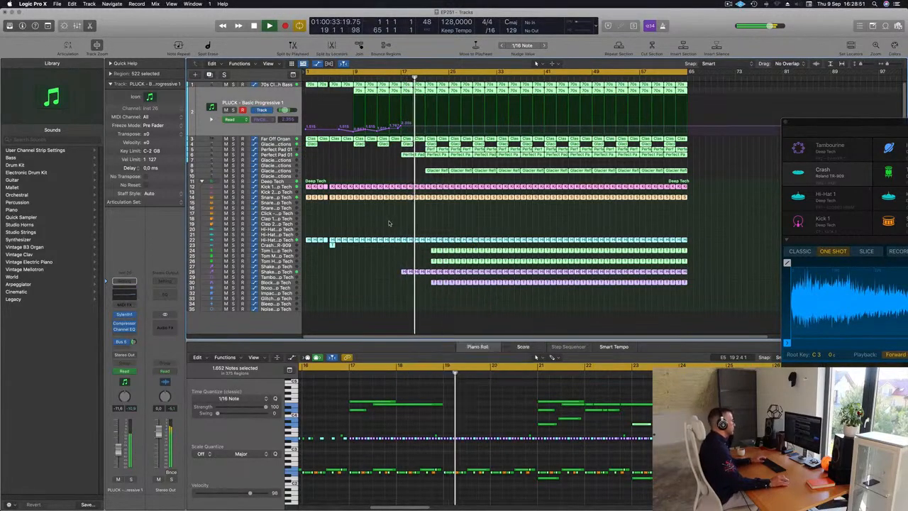
left_click(468, 249)
Step: Replay from bar 15 and cut about the last beat before bar 17 from all playing tracks, splitting the notes that cross the cut
left_click(390, 79)
key("super+Right")
key("super+Left")
key("super+Left")
key("super+Left")
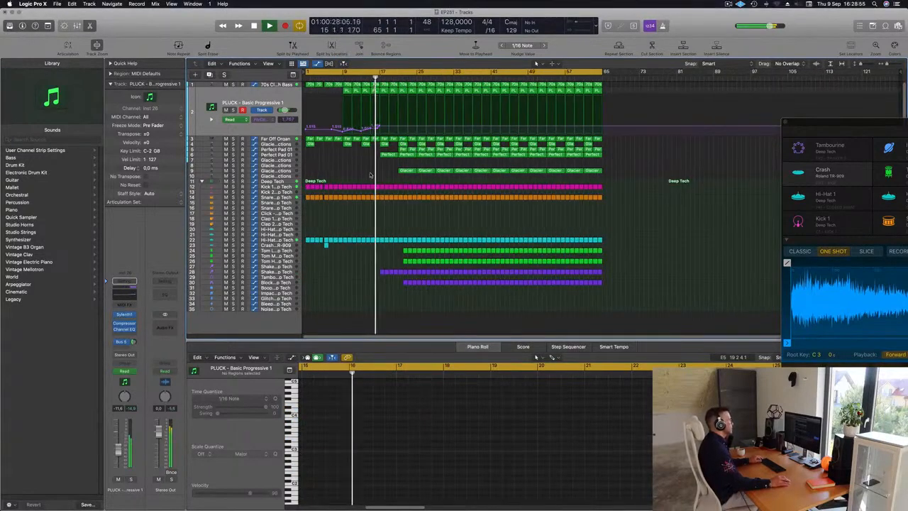
key("super+Right")
key("super+Right")
scroll(375, 175, "up", 2)
scroll(383, 171, "left", 4)
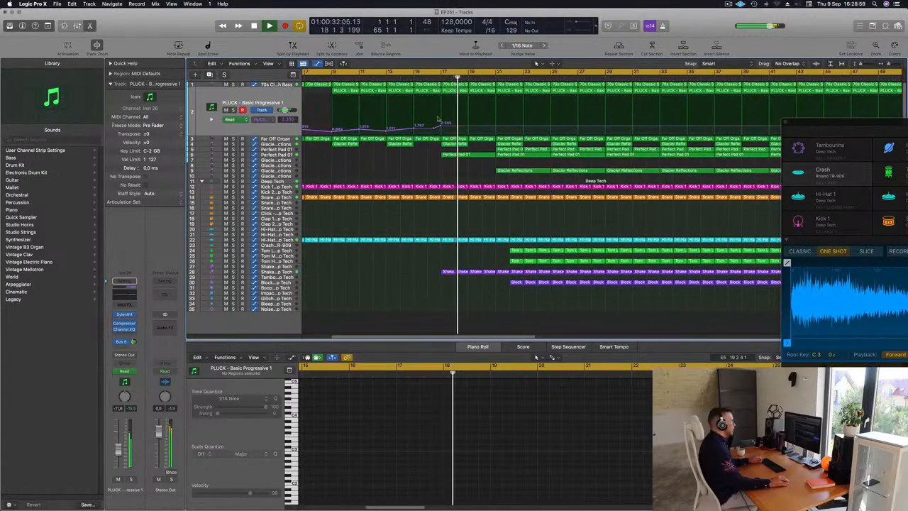
left_click_drag(436, 254, 439, 79)
key("Delete")
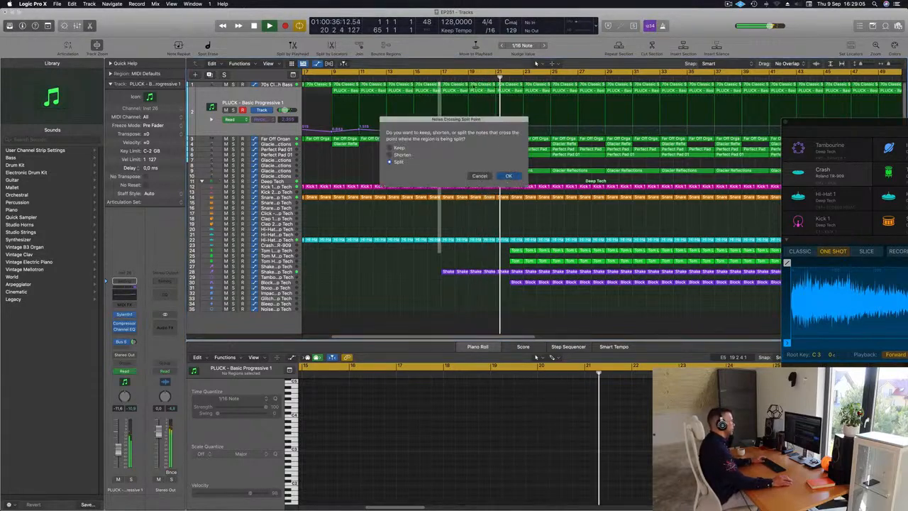
key("Return")
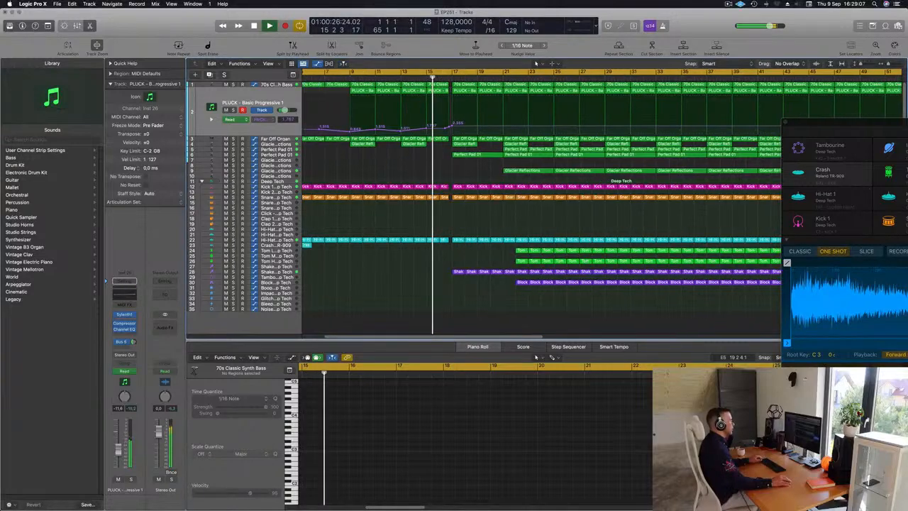
Step: Delete the first Glacier Reflections region on track 9, at bar 21
scroll(428, 160, "up", 5)
scroll(428, 160, "down", 3)
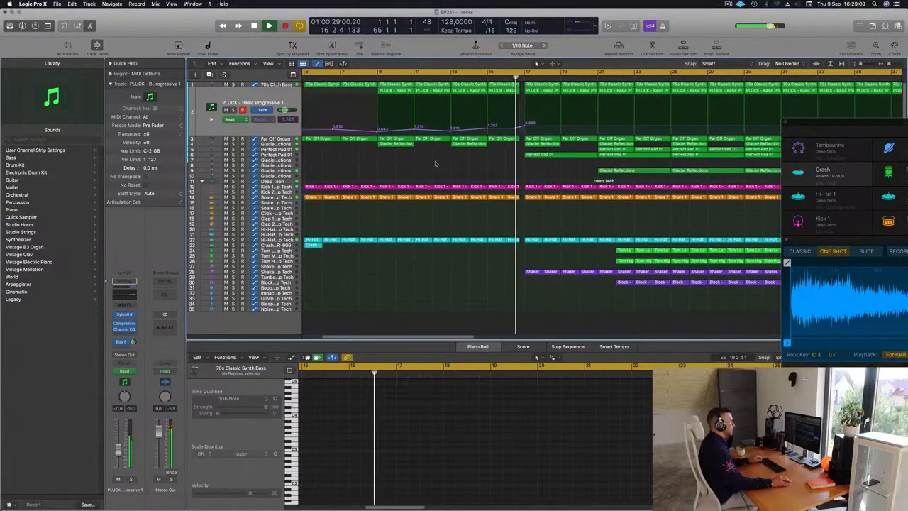
scroll(439, 165, "down", 3)
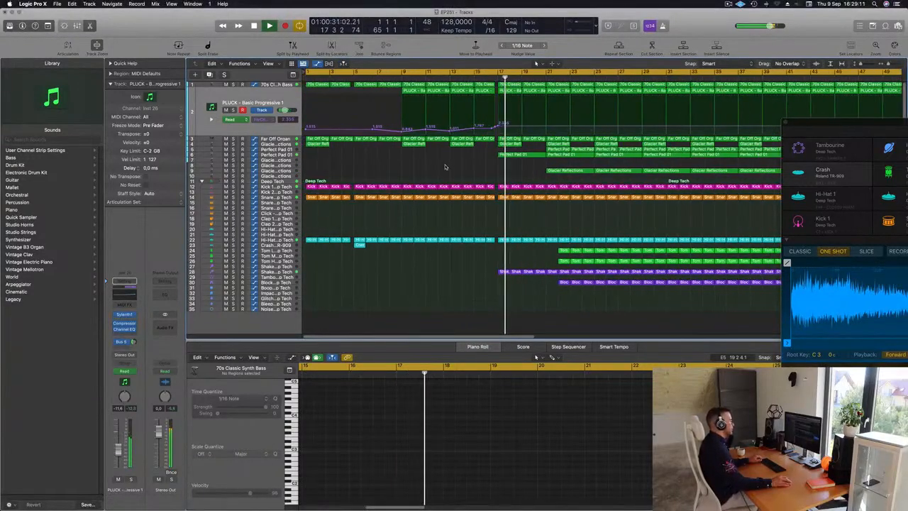
scroll(445, 166, "down", 4)
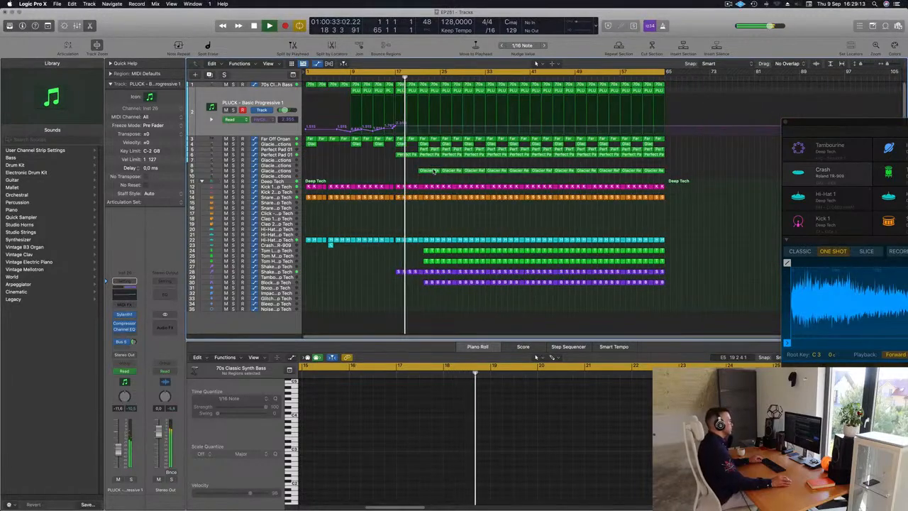
left_click(434, 171)
key("Delete")
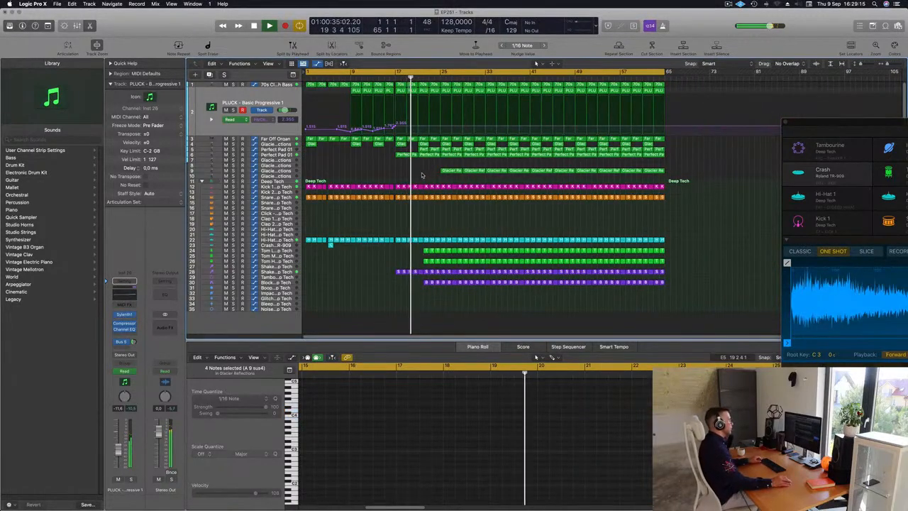
Step: Replay from about bar 16 and delete the Perfect Pad 01 regions on tracks 5 and 6 in bars 21 to 24
scroll(422, 175, "up", 3)
scroll(424, 170, "down", 2)
left_click(431, 151)
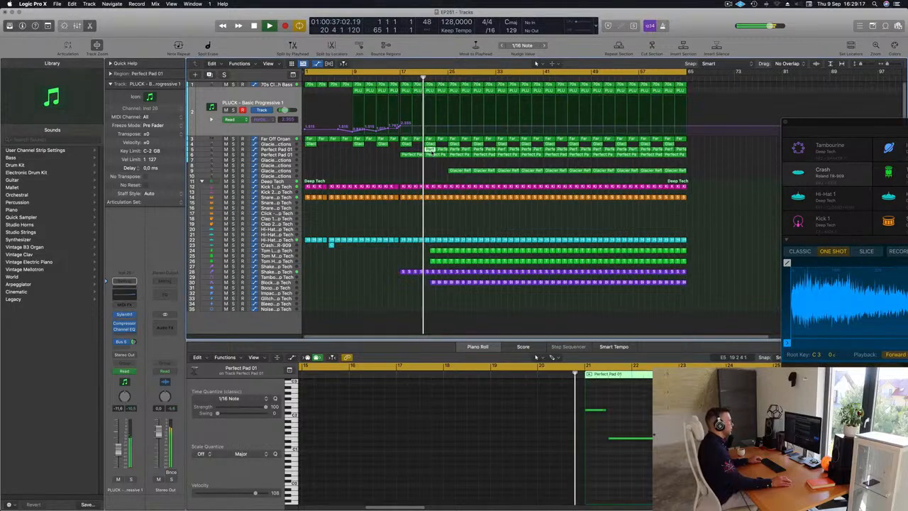
left_click(396, 76)
left_click_drag(430, 168, 441, 150)
key("Delete")
Step: Delete the tom and Block regions at bar 22 and the hi-hat, tom and shaker regions in bars 23 and 24
scroll(435, 191, "up", 3)
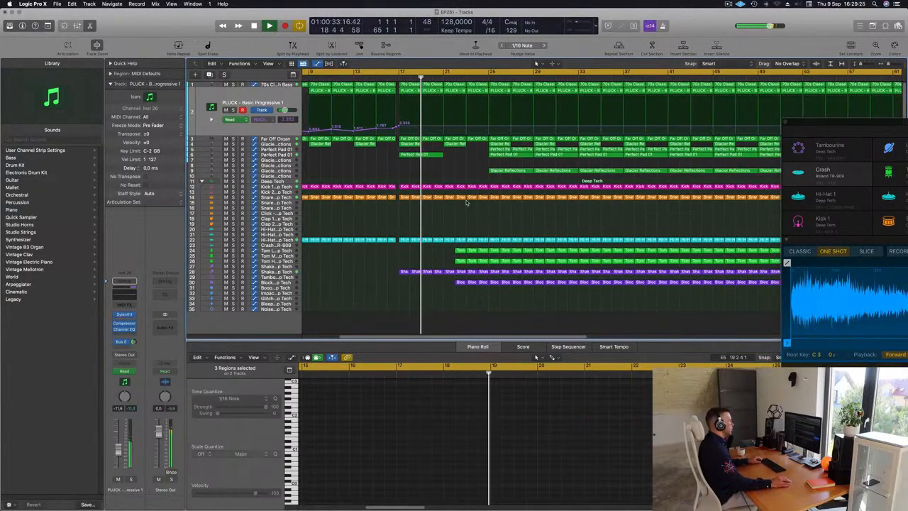
left_click_drag(450, 247, 461, 263)
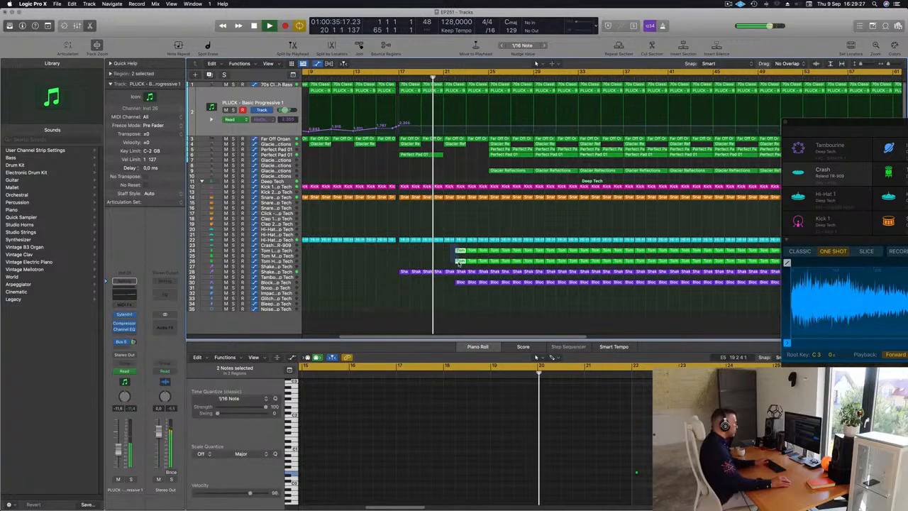
key("Delete")
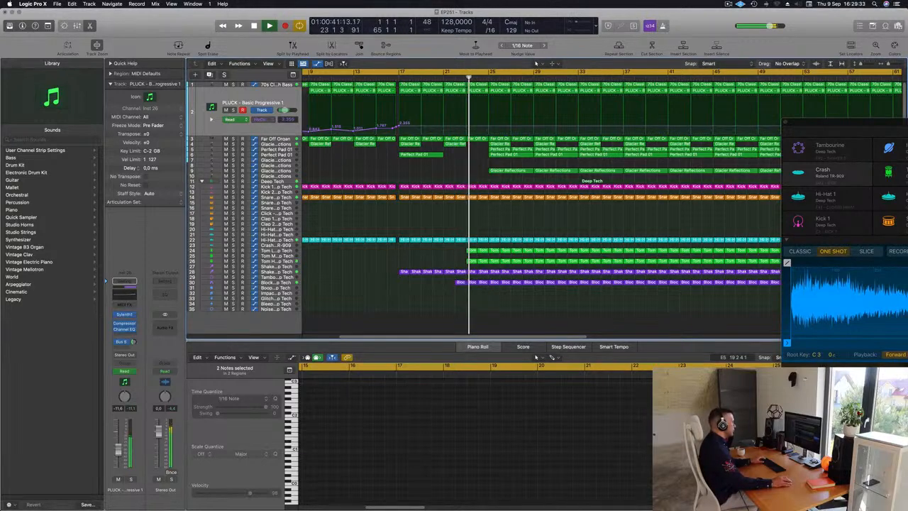
left_click(459, 283)
key("Delete")
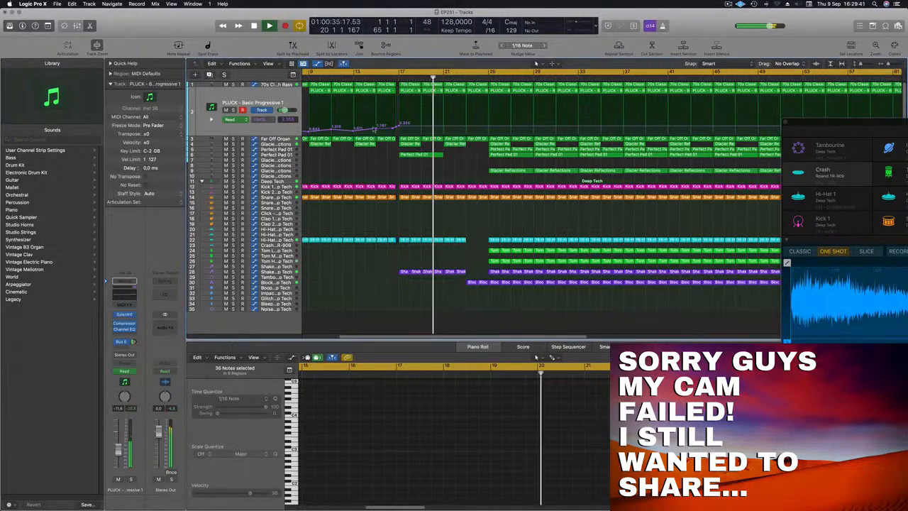
Step: Replay from bar 21 and select the Block - Deep Tech track
scroll(461, 217, "right", 2)
scroll(461, 215, "down", 2)
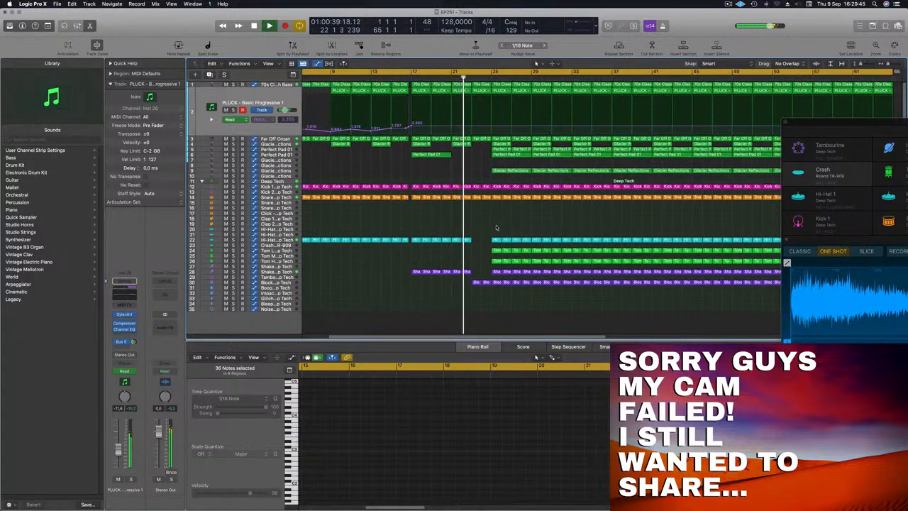
scroll(500, 227, "left", 3)
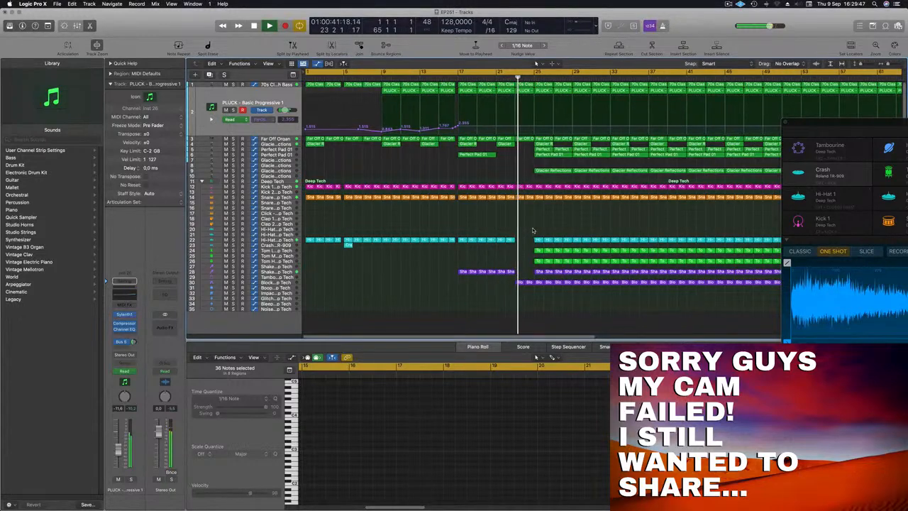
left_click(503, 80)
left_click(290, 284)
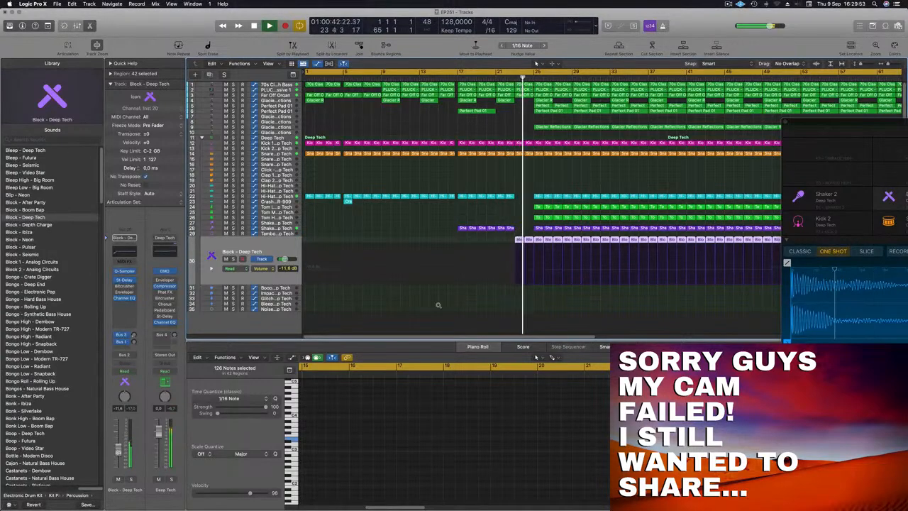
scroll(462, 178, "down", 5)
scroll(468, 178, "up", 2)
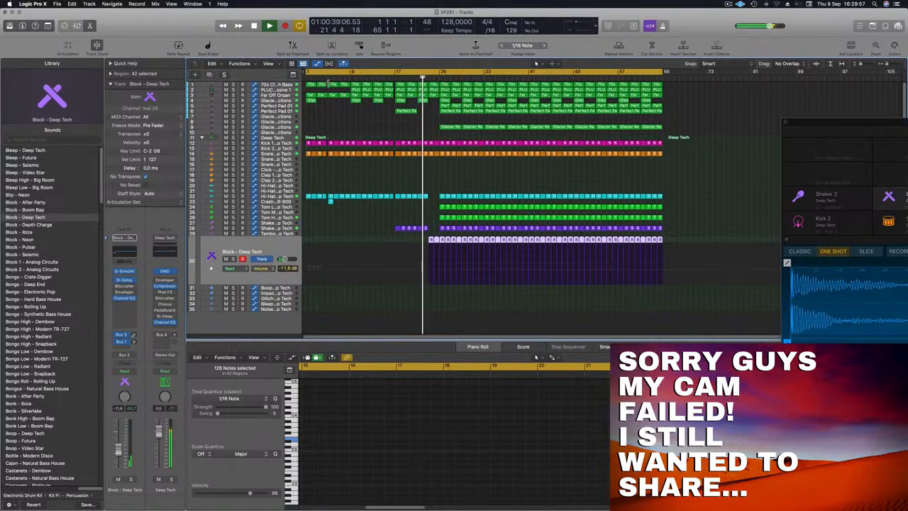
Step: Dip the pluck track's filter cutoff curve at bar 23 and raise it to 2.607 shortly after bar 25
left_click(280, 90)
left_click(429, 131)
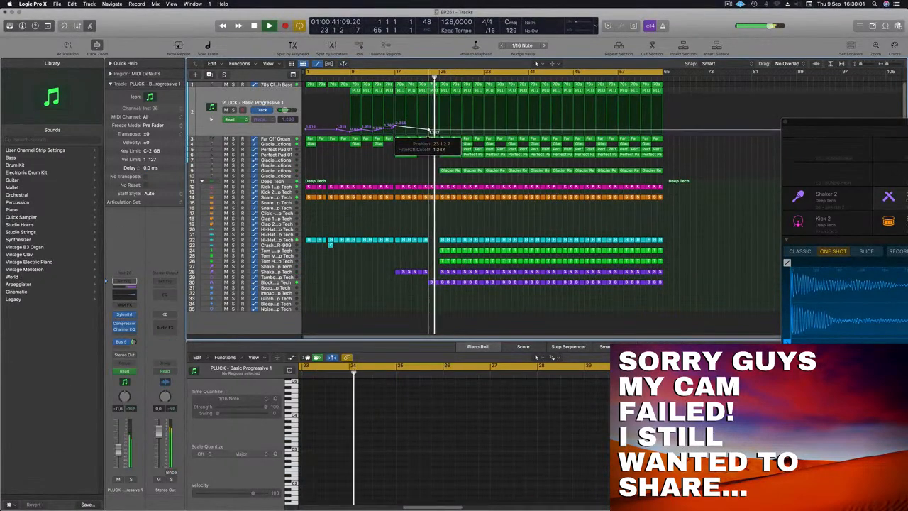
left_click_drag(449, 129, 449, 124)
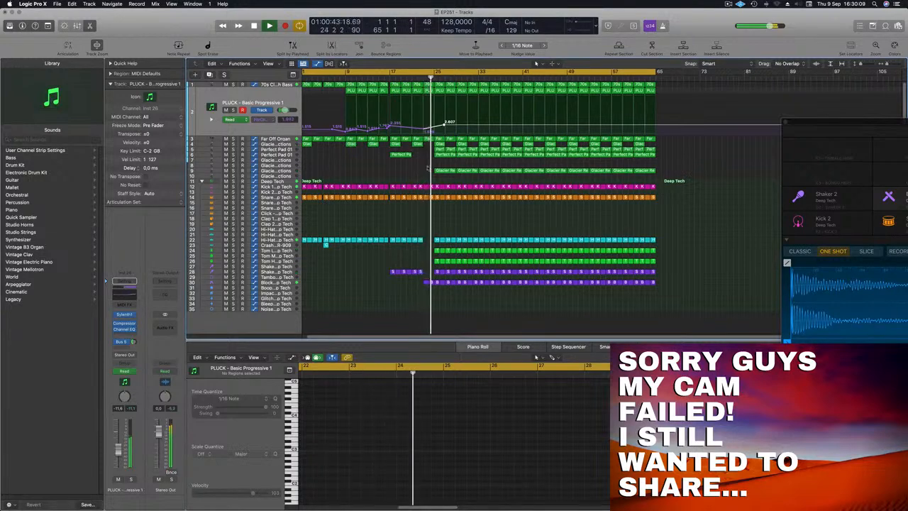
key("super+Right")
key("super+Right")
key("super+Left")
key("super+Left")
key("super+Left")
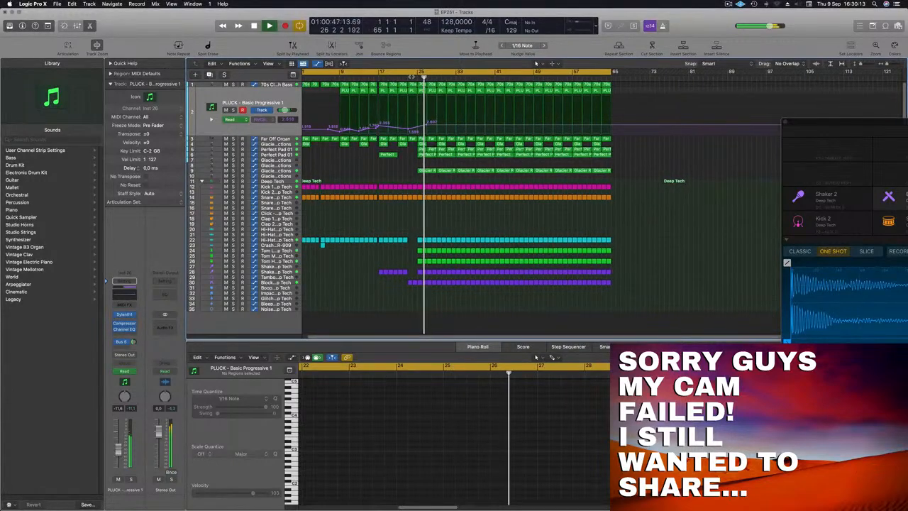
Step: Delete the Glacier Reflections region on track 4 and the Perfect Pad 01 regions on tracks 5 and 6 in bars 25 to 28
left_click(394, 80)
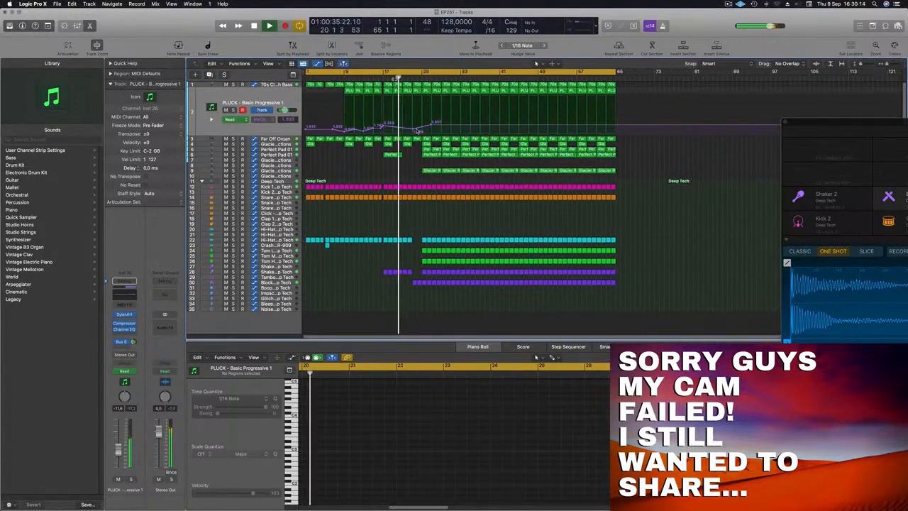
left_click(430, 171)
left_click_drag(431, 159, 437, 145)
key("BackSpace")
key("Return")
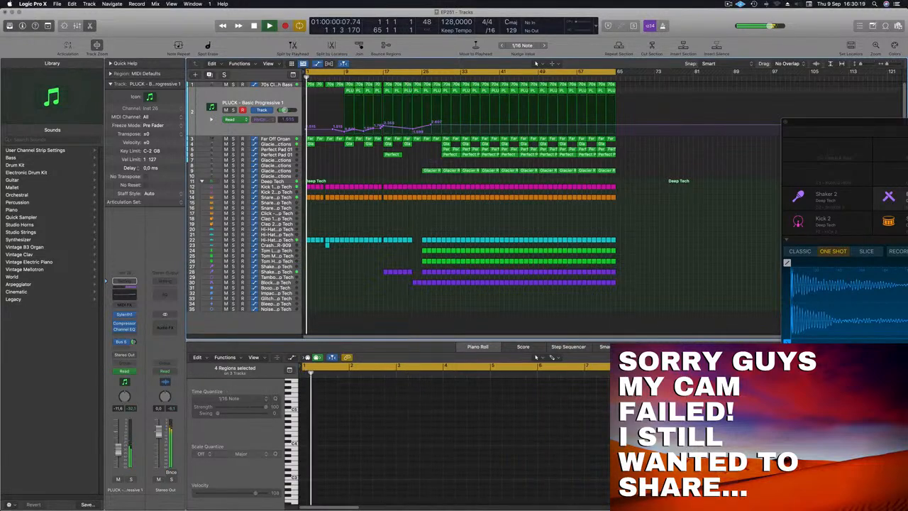
Step: Delete the snare, hi-hat, tom, shaker and Block regions in bars 25 to 28, and lower the pluck's filter cutoff to 0.759 at bar 25
left_click(411, 78)
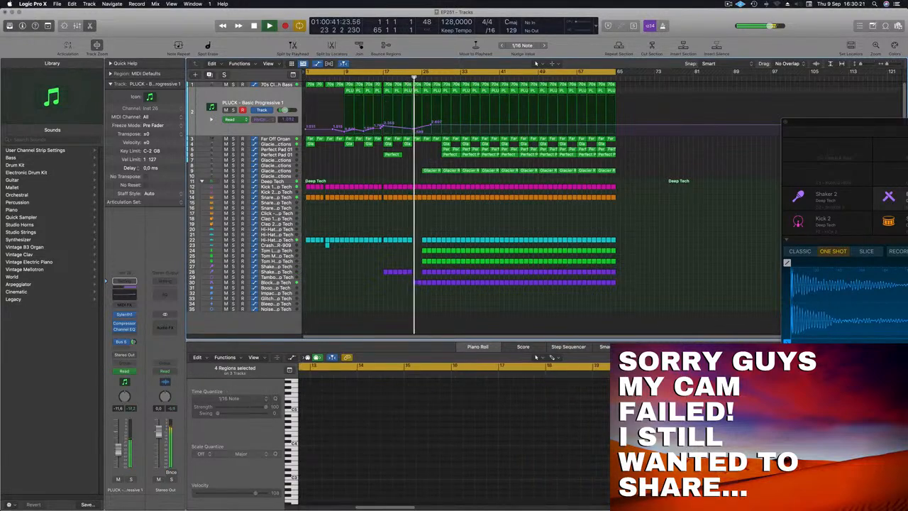
scroll(441, 166, "up", 1)
left_click_drag(426, 194, 440, 301)
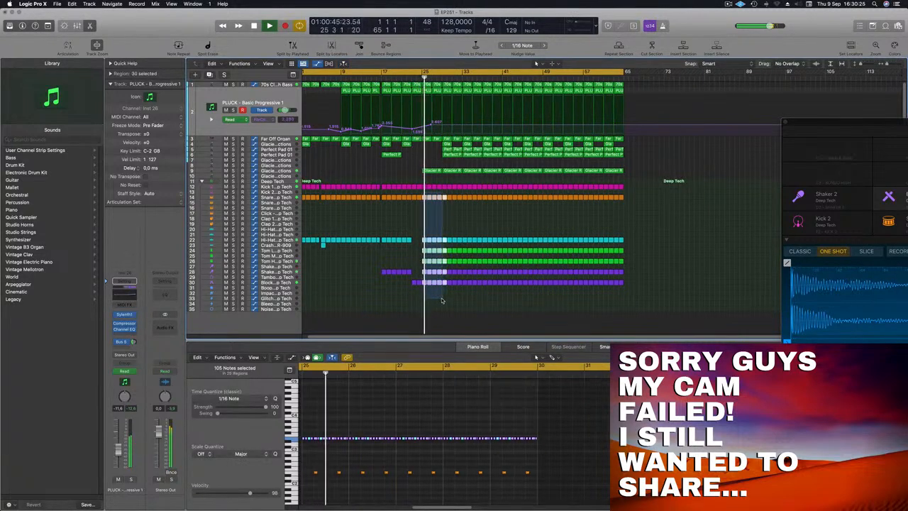
key("Delete")
left_click_drag(413, 79, 438, 133)
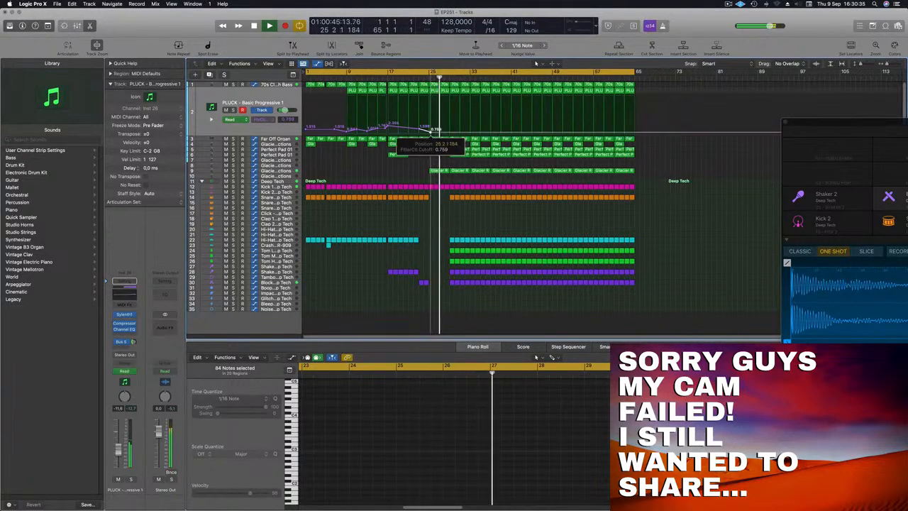
Step: Replace the track 9 Glacier Reflections region at bar 25 with Perfect Pad 01 regions on tracks 5 and 6 in bars 25 to 28
mouse_move(438, 172)
left_mouse_down()
mouse_move(459, 168)
mouse_move(439, 157)
mouse_move(461, 151)
mouse_move(428, 159)
left_mouse_up()
left_click(462, 155)
scroll(425, 161, "left", 3)
scroll(424, 173, "right", 5)
scroll(424, 177, "left", 5)
scroll(424, 177, "right", 3)
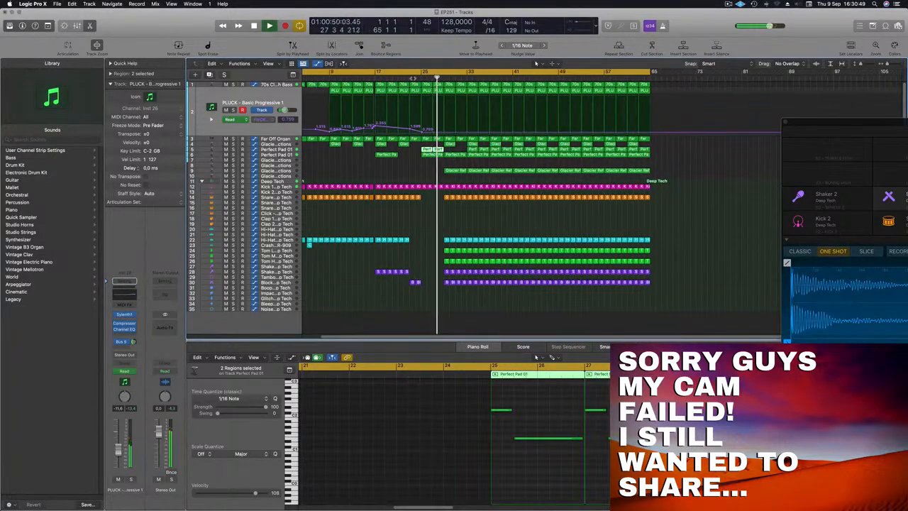
Step: Remove the third note of track 6's Perfect Pad 01 region at bar 25 and lengthen its second note
left_click(415, 78)
left_click(453, 155)
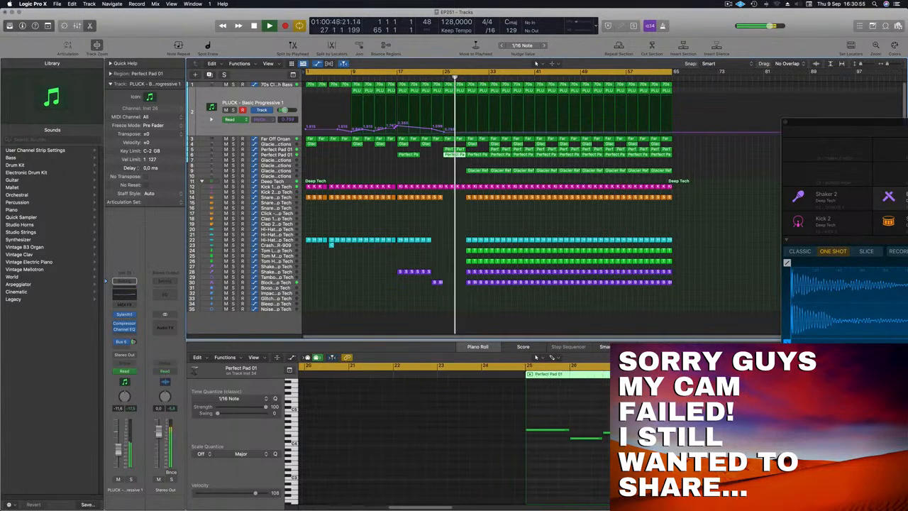
left_click(615, 432)
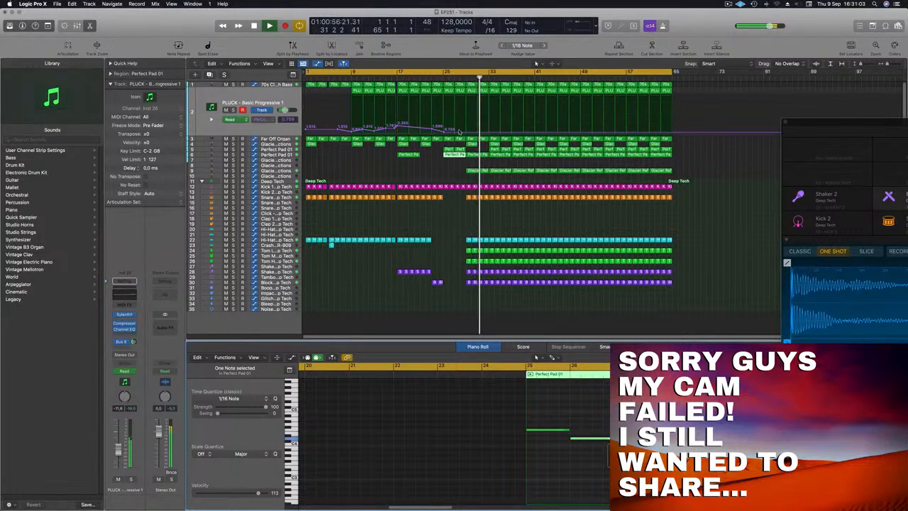
Step: Replay from about bar 24 and review how the break in bars 25 to 28 leads into bar 29
left_click(437, 75)
left_click(397, 166)
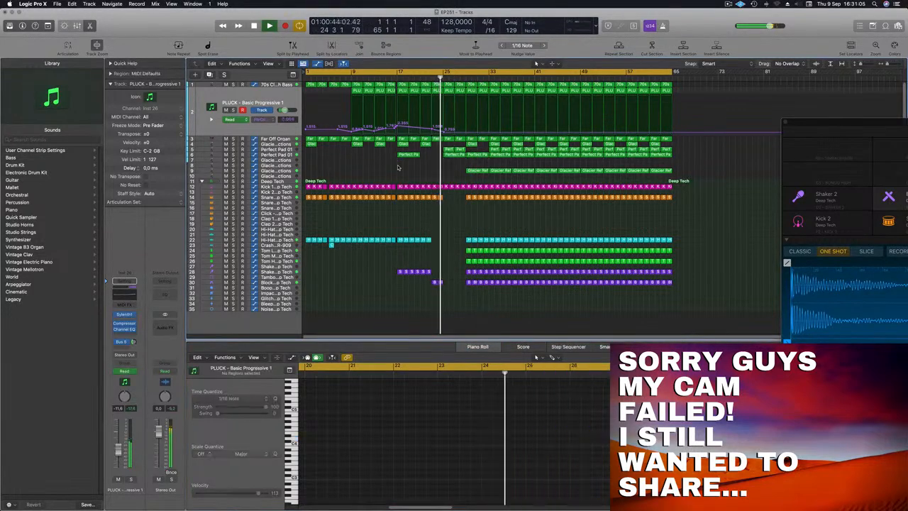
key("super+Left")
key("super+Left")
key("super+Right")
key("super+Right")
key("super+Right")
key("super+Right")
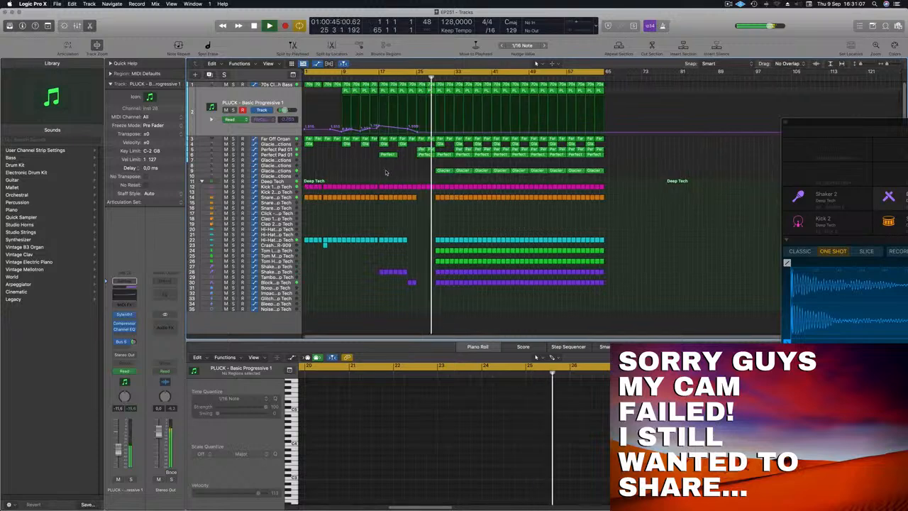
scroll(391, 172, "up", 3)
scroll(392, 173, "down", 3)
scroll(397, 175, "down", 2)
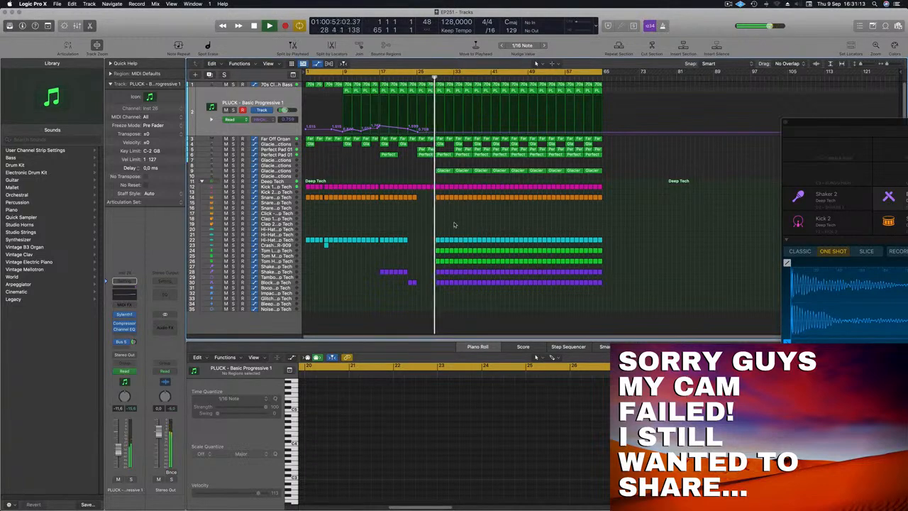
Step: Delete the kick region in bar 28 and the two track 9 Glacier Reflections regions in bars 29 to 36
scroll(458, 219, "up", 3)
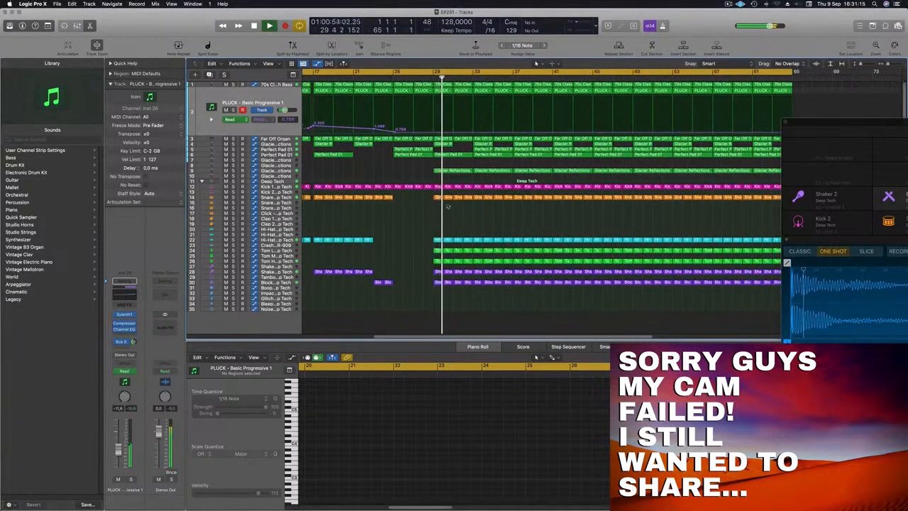
left_click(383, 76)
left_click_drag(454, 164, 491, 170)
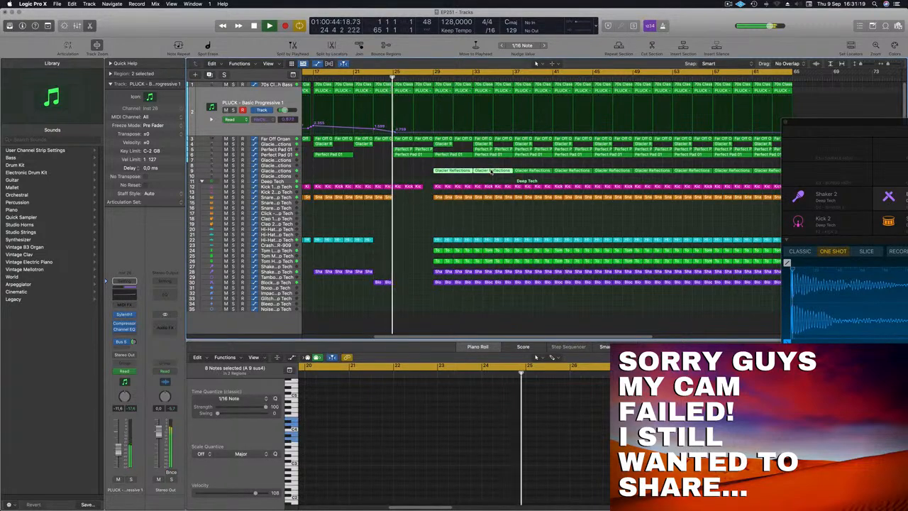
key("Delete")
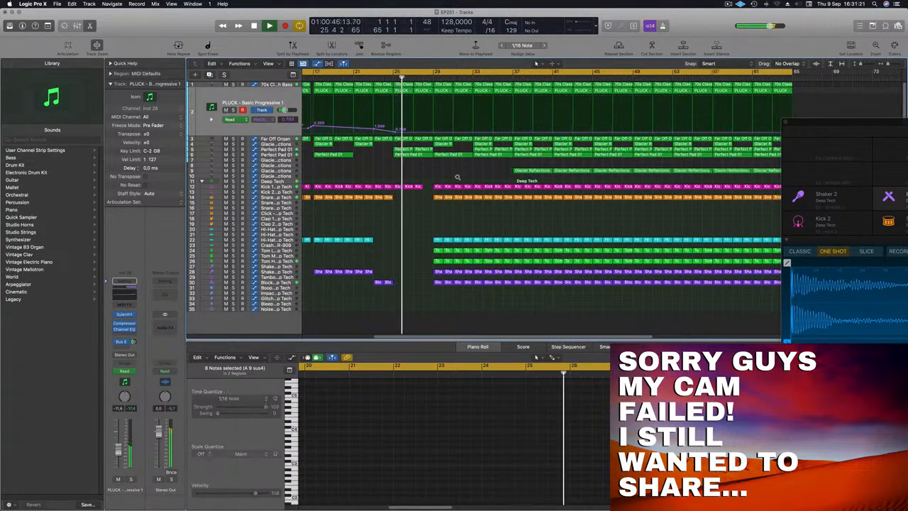
left_click(457, 177, "ctrl+alt")
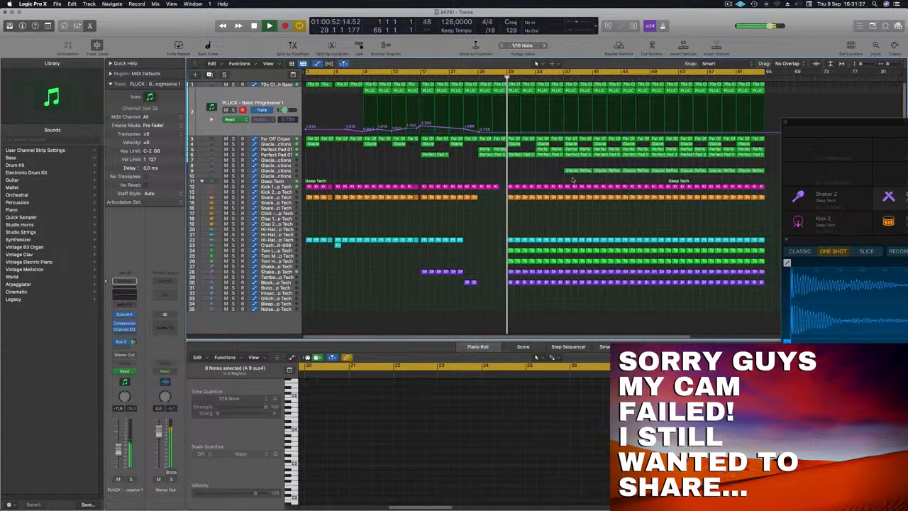
Step: Delete the kick, snare, hi-hat, tom, shaker and Block regions in bars 37 to 40 to create a second break
left_click_drag(569, 182, 592, 290)
key("Delete")
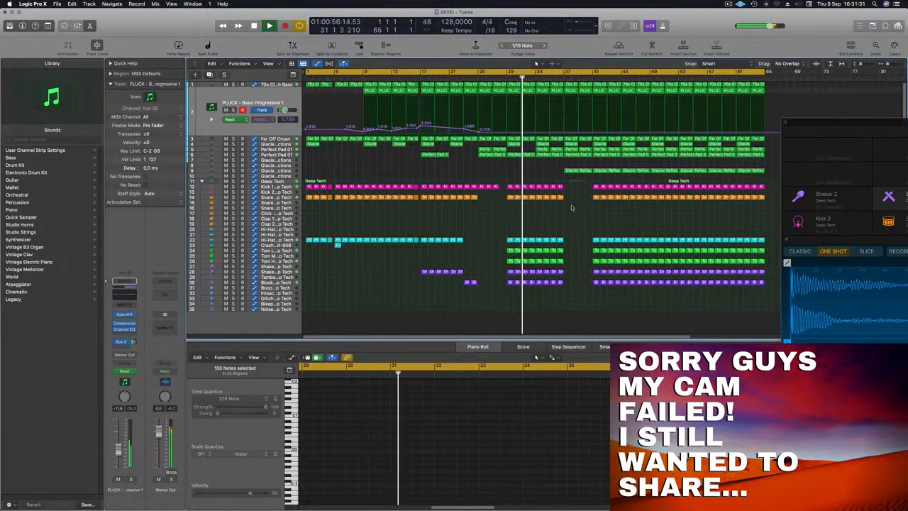
key("super+Left")
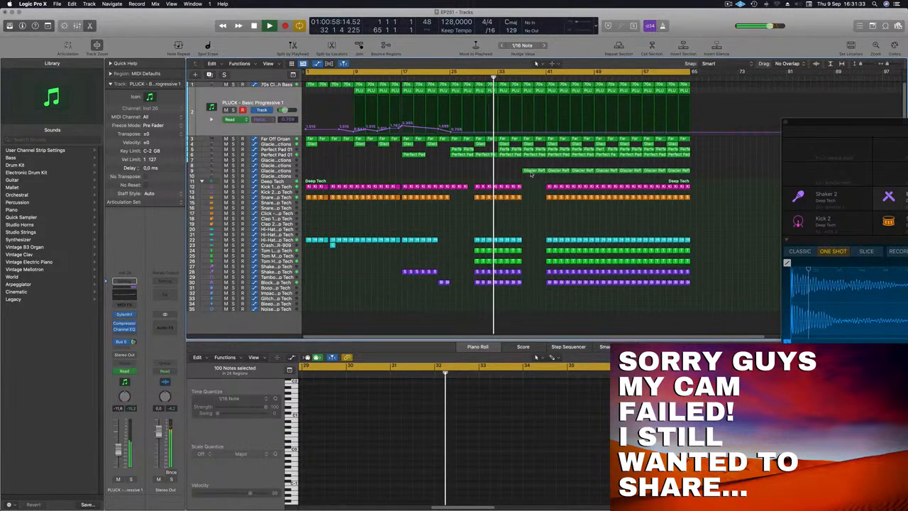
mouse_move(531, 171)
left_mouse_down()
mouse_move(504, 174)
mouse_move(528, 173)
left_mouse_up()
scroll(498, 176, "left", 3)
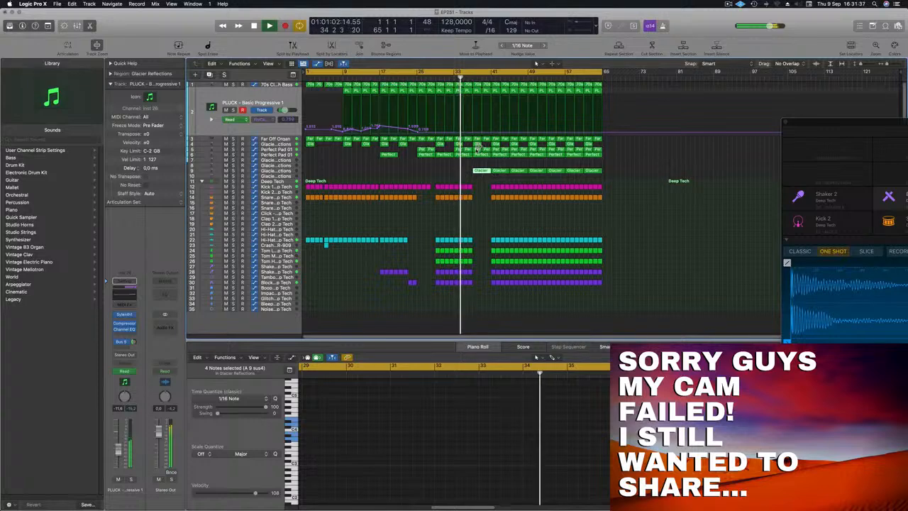
left_click(477, 149)
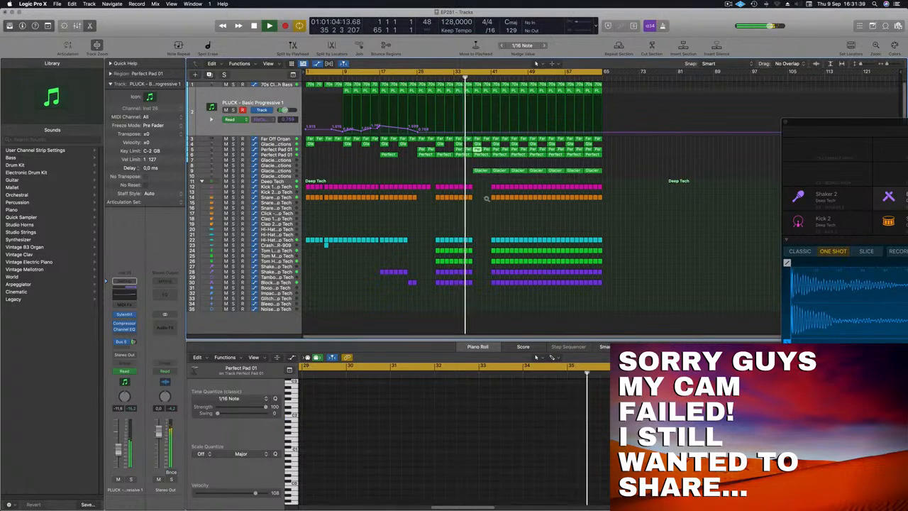
Step: Automate the pluck's filter cutoff to rise from 0.759 at bar 29 to a peak at bar 33, with a sharp drop there
scroll(532, 185, "right", 5)
scroll(540, 182, "right", 3)
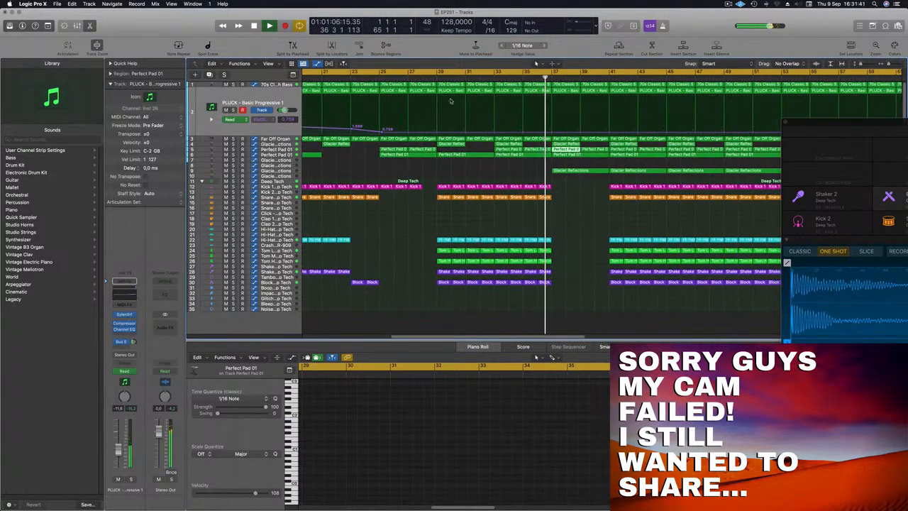
left_click(429, 77)
left_click(435, 132)
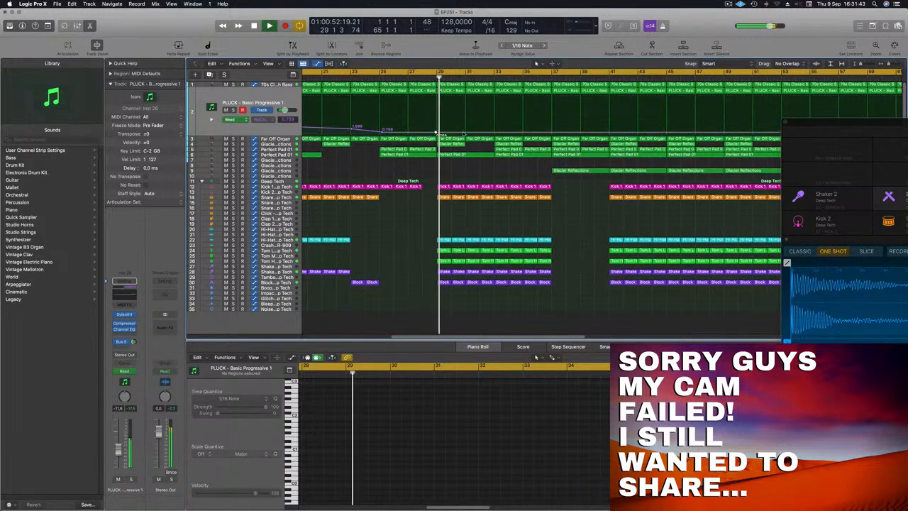
left_click_drag(499, 132, 495, 129)
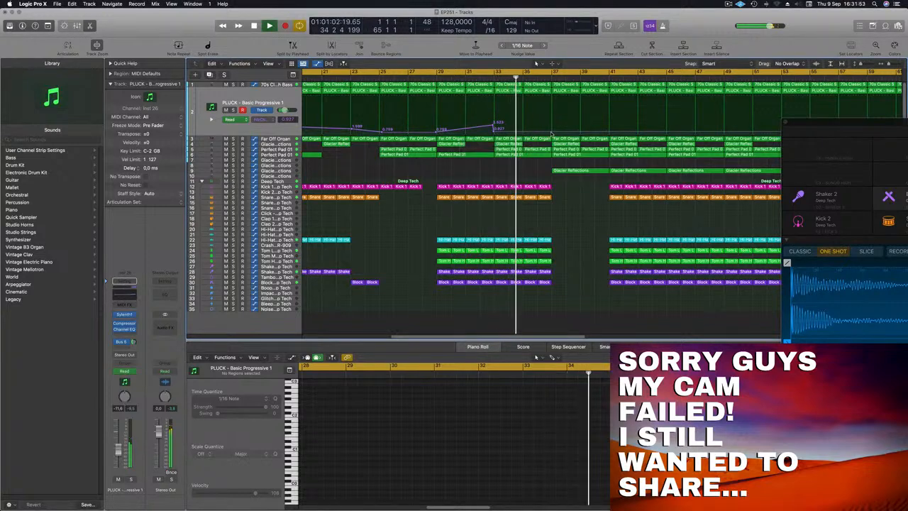
Step: Add a second filter cutoff rise on the pluck from bar 33 to a higher peak at bar 37, with a sharp drop there
left_click_drag(551, 132, 552, 129)
key("super+Left")
Step: Replay from about bar 36 and select the track 9 Glacier Reflections region at bar 37
key("super+Left")
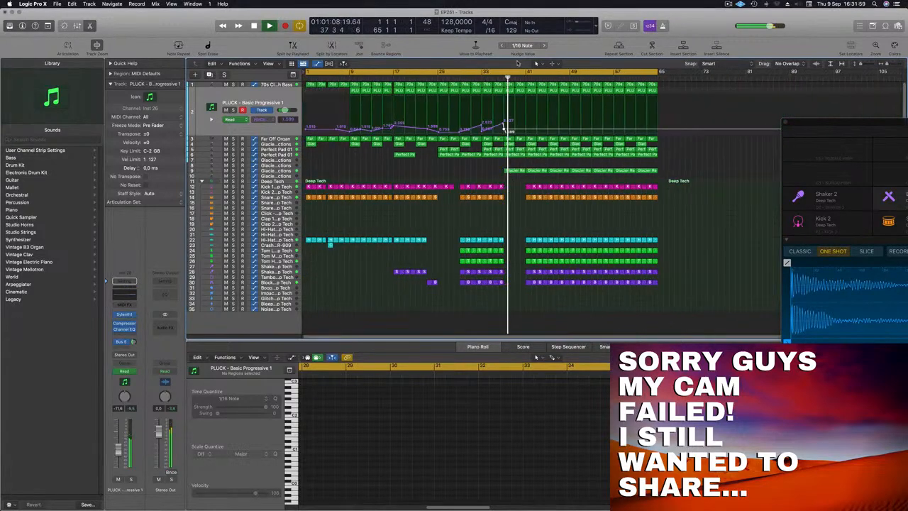
left_click(516, 153)
key("super+Left")
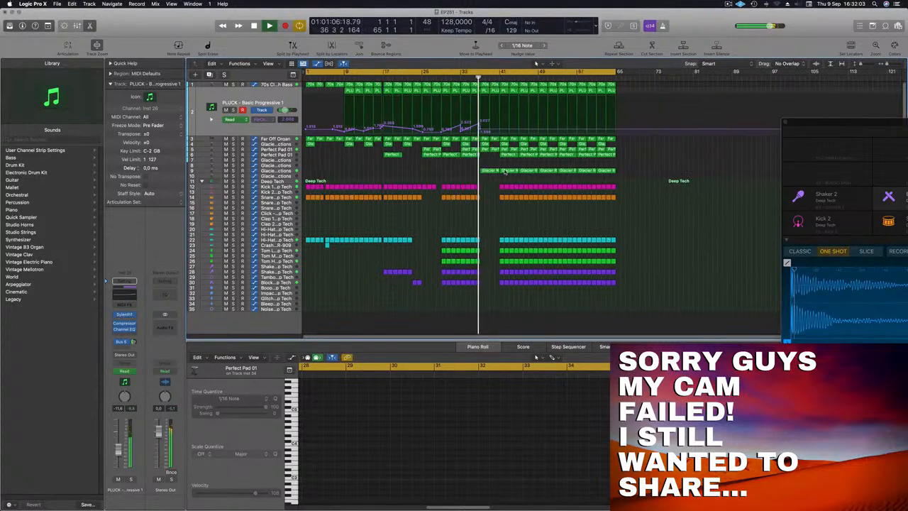
left_click(496, 170)
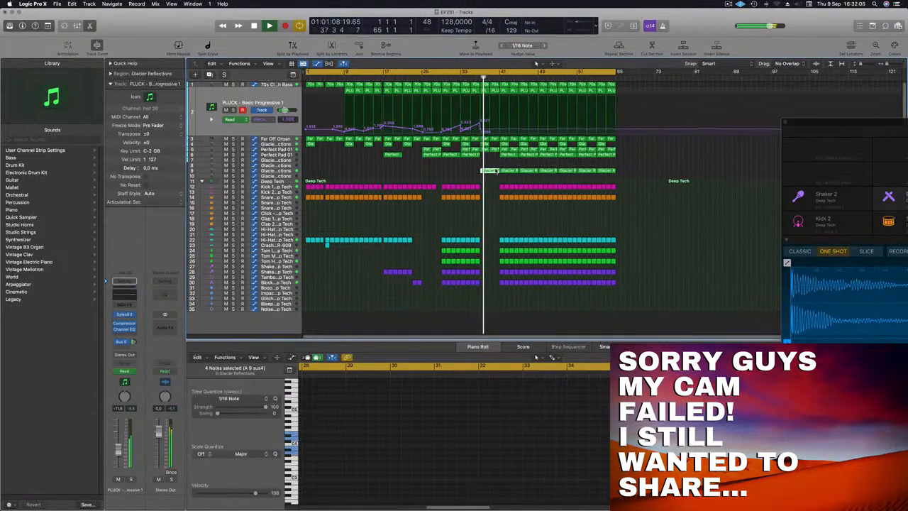